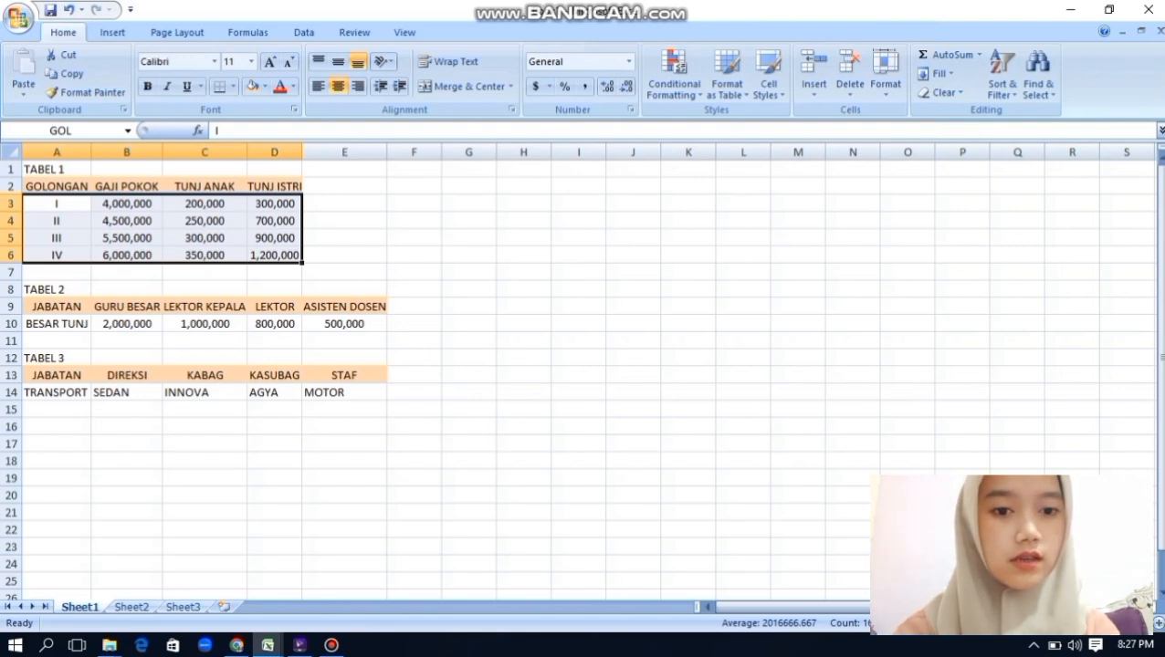
Name the TABEL 2 range A9:E10 on Sheet1 JABATAN
drag(56, 306, 344, 323)
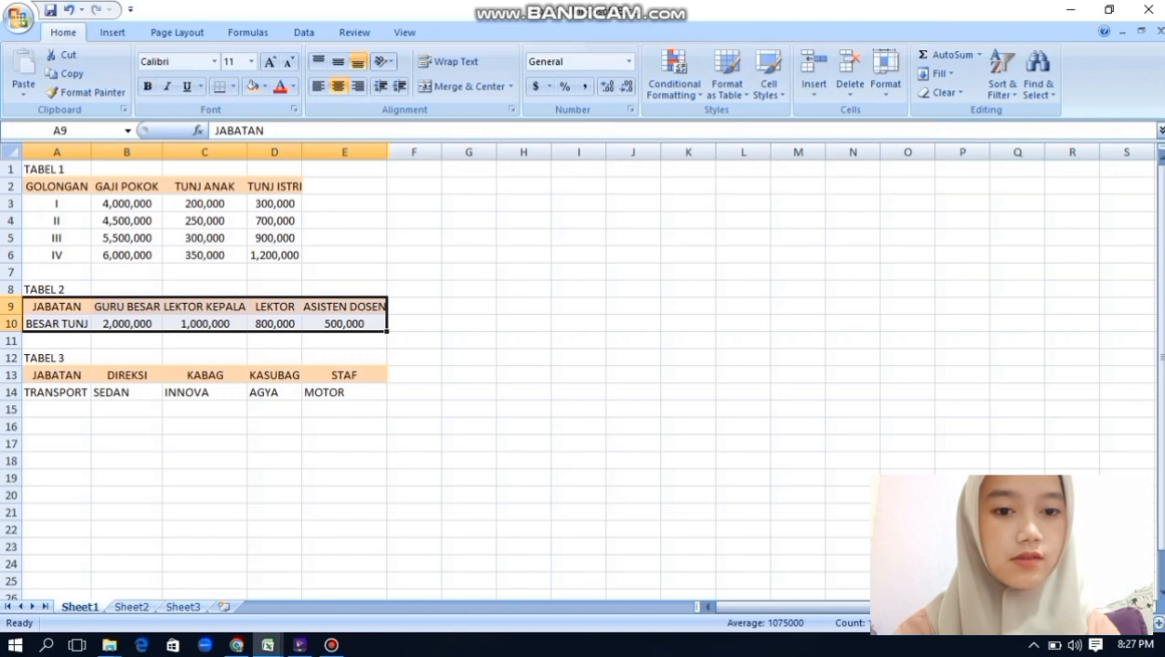
click(61, 131)
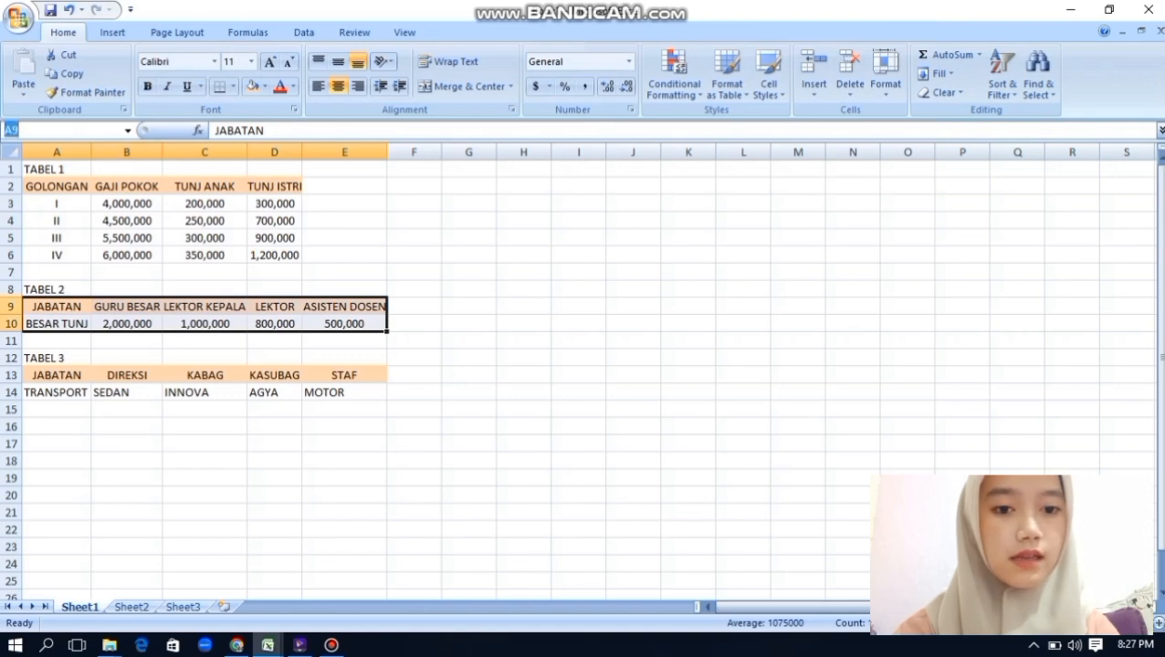
key(BackSpace)
text(JA)
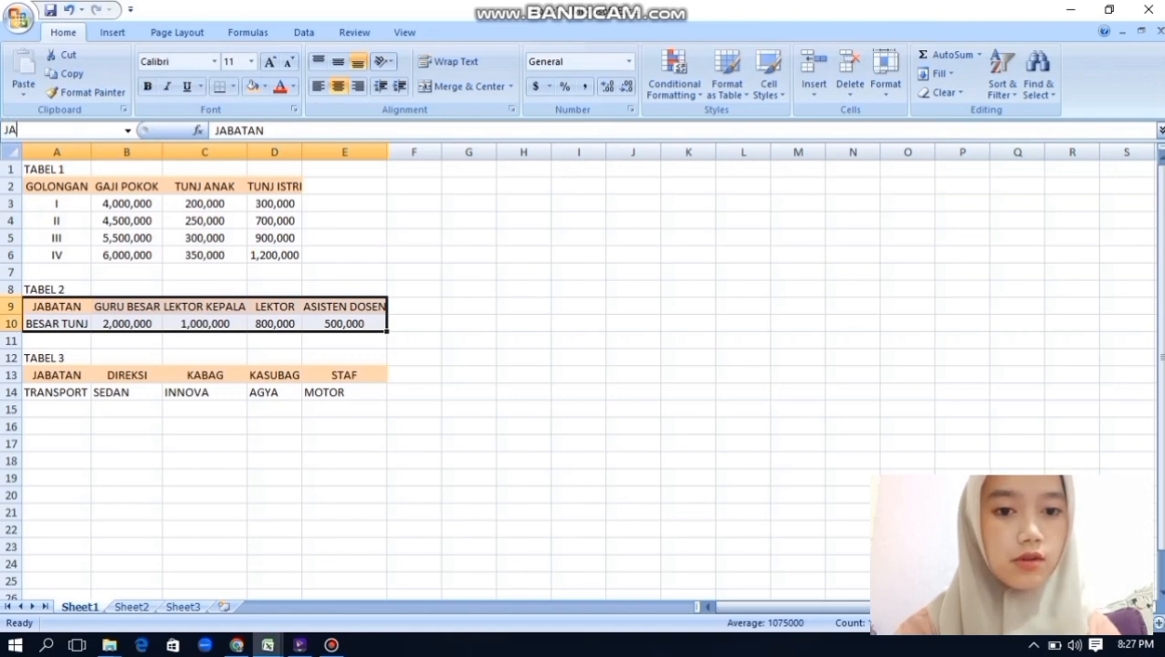
text(BATAN)
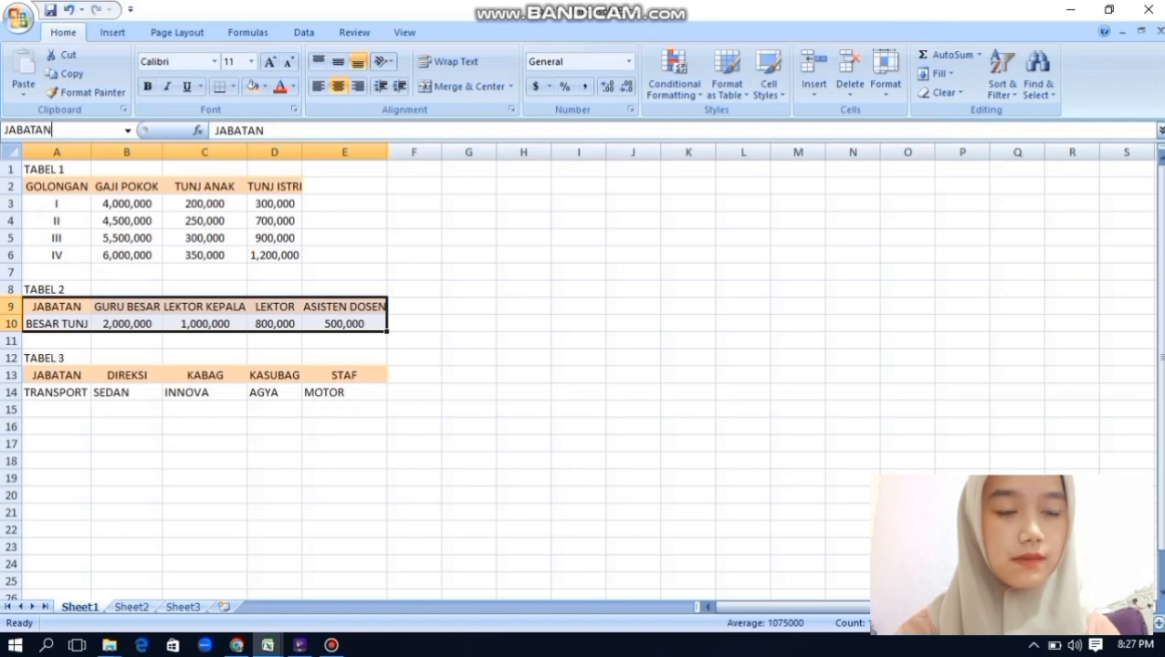
key(Return)
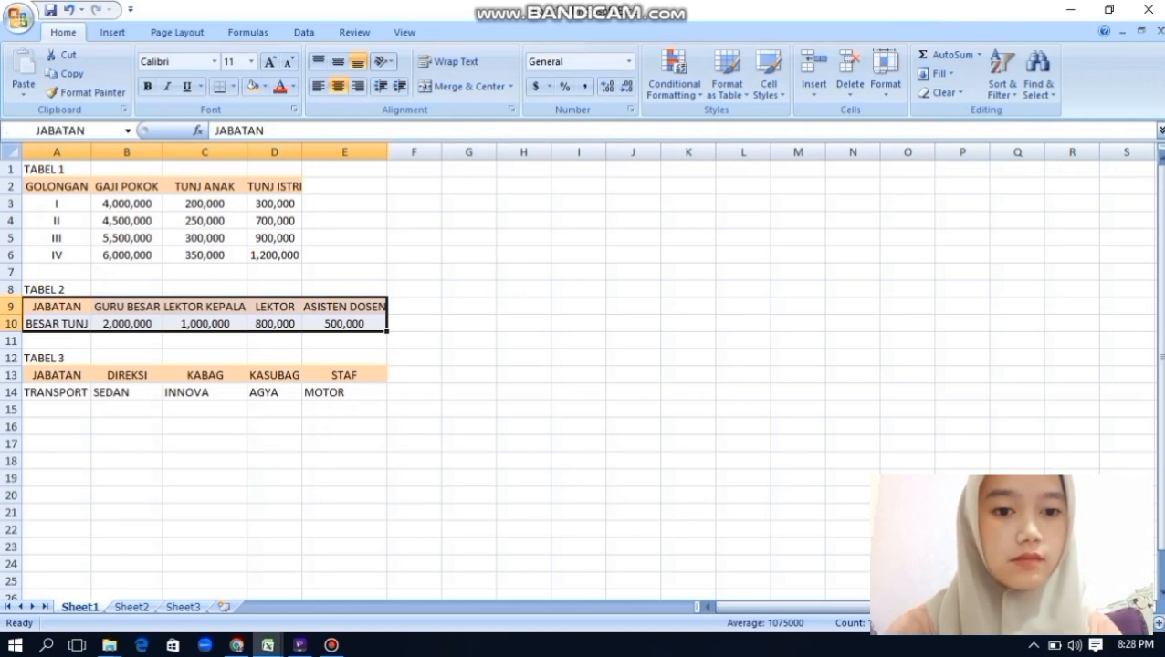
Name the TABEL 3 range A13:E14 on Sheet1 TRANSPORT
click(57, 375)
drag(57, 376, 344, 392)
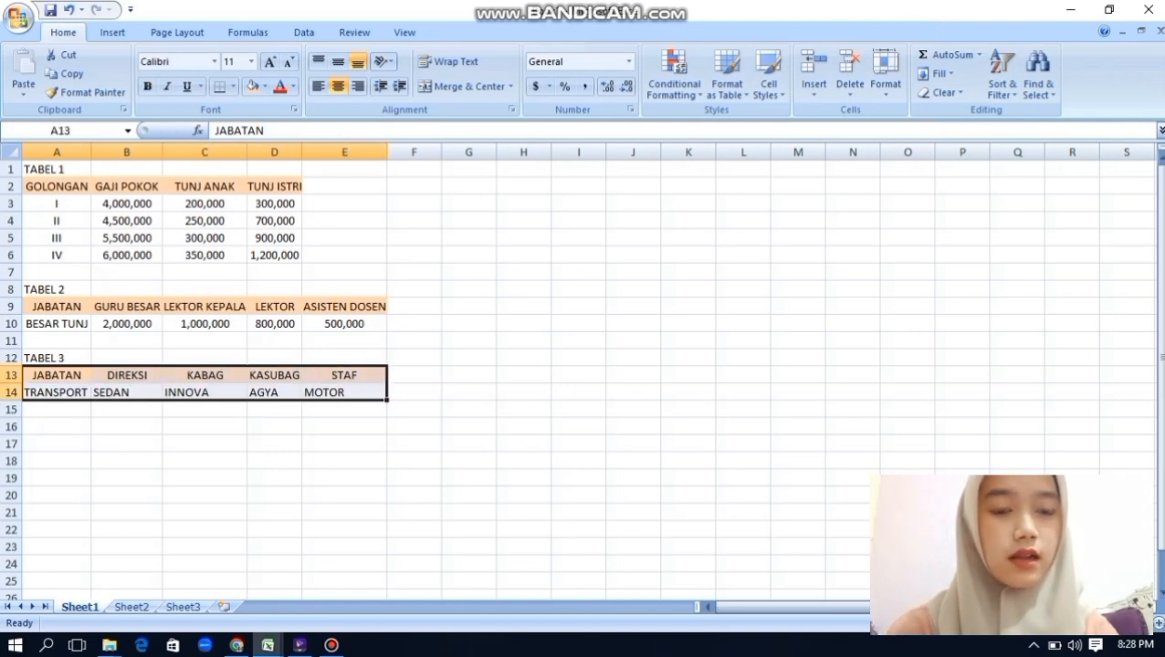
click(41, 130)
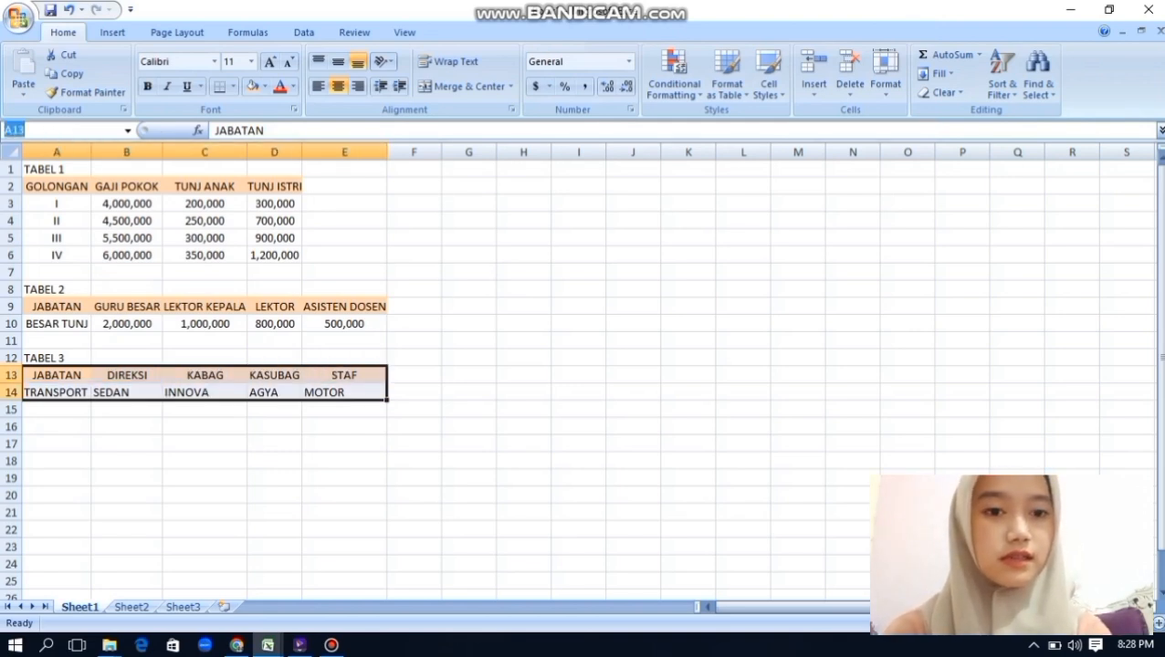
text(TRANSPORT)
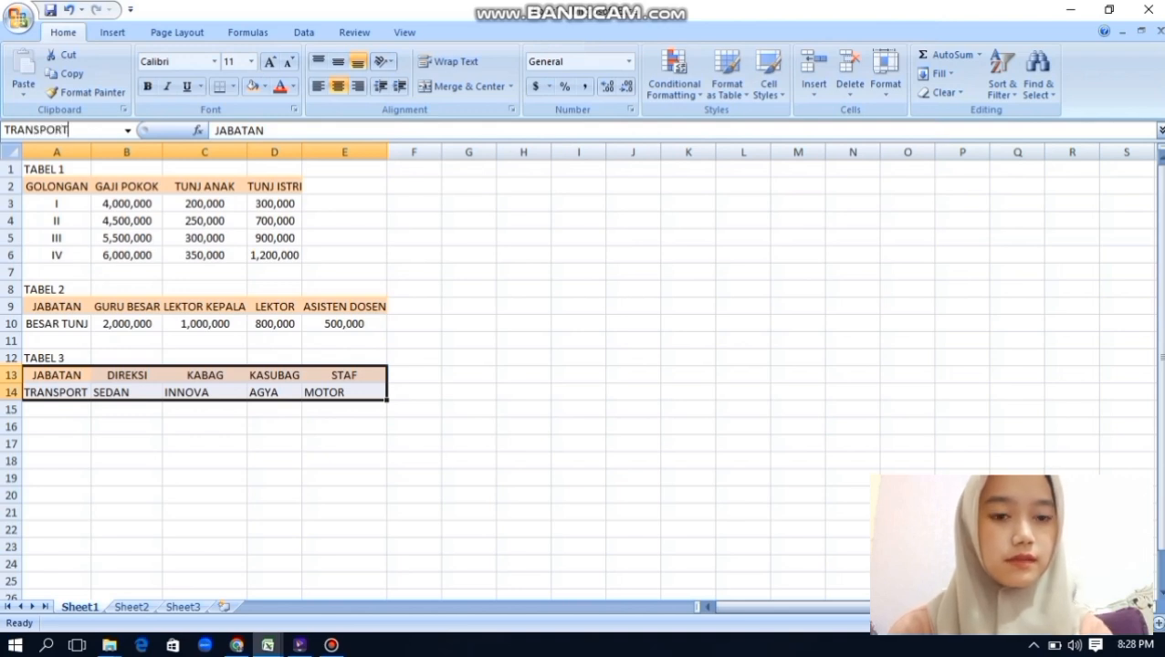
key(Return)
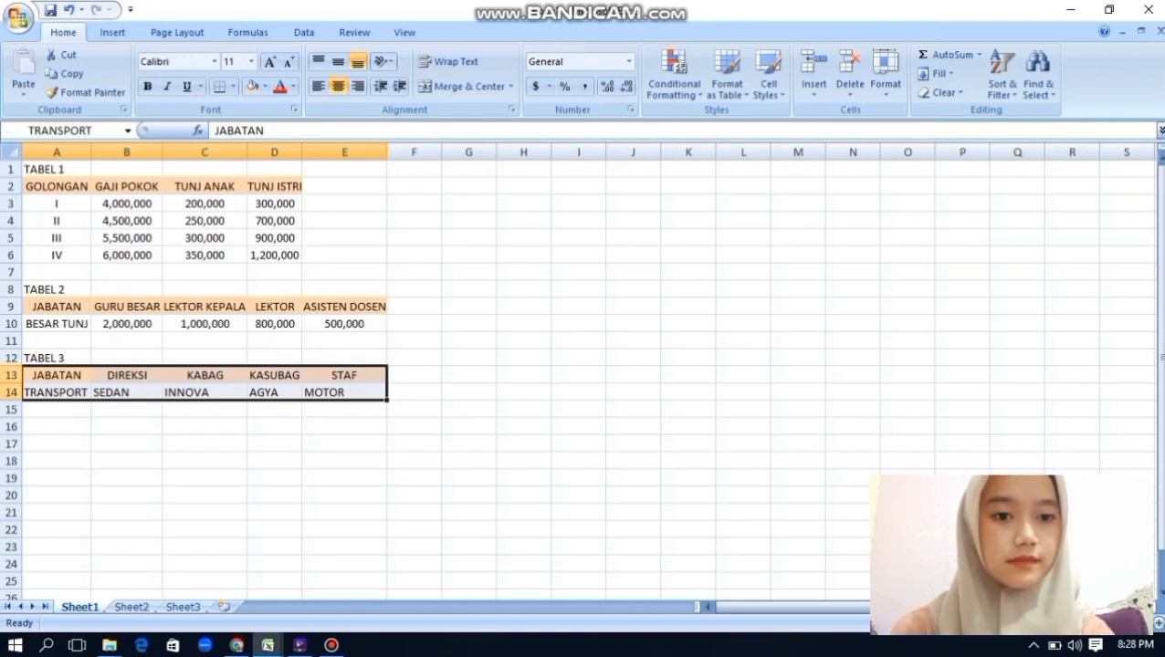
Reselect the data ranges of TABEL 1, TABEL 2 and TABEL 3 one by one to check their assigned names
click(414, 204)
drag(56, 203, 274, 256)
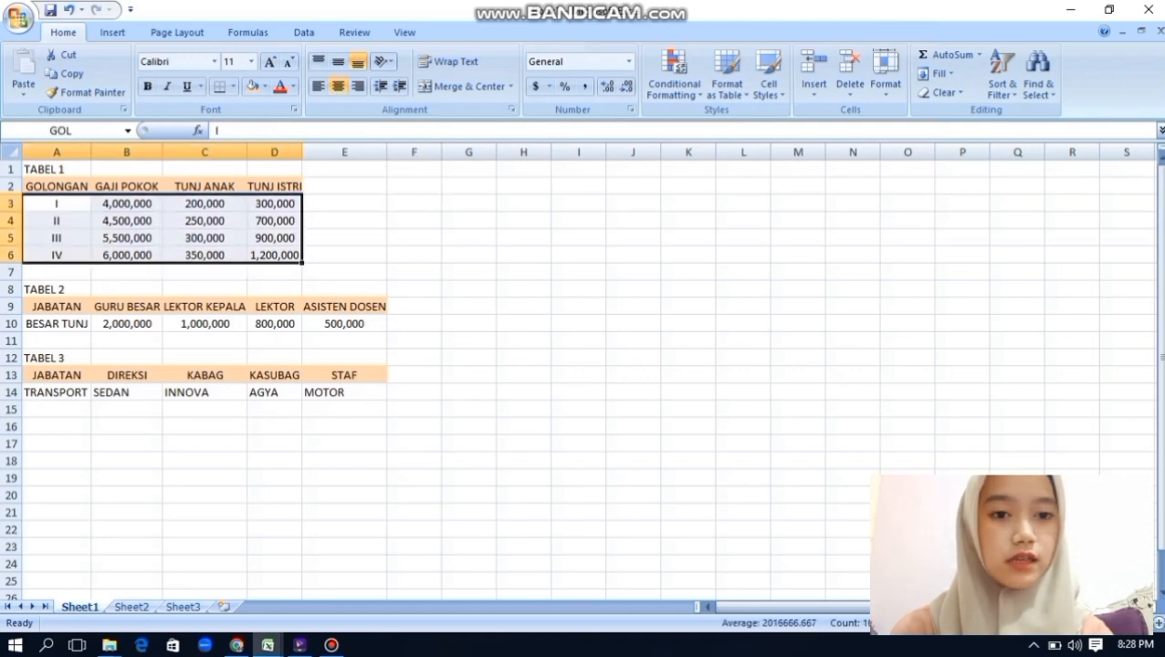
drag(57, 307, 344, 324)
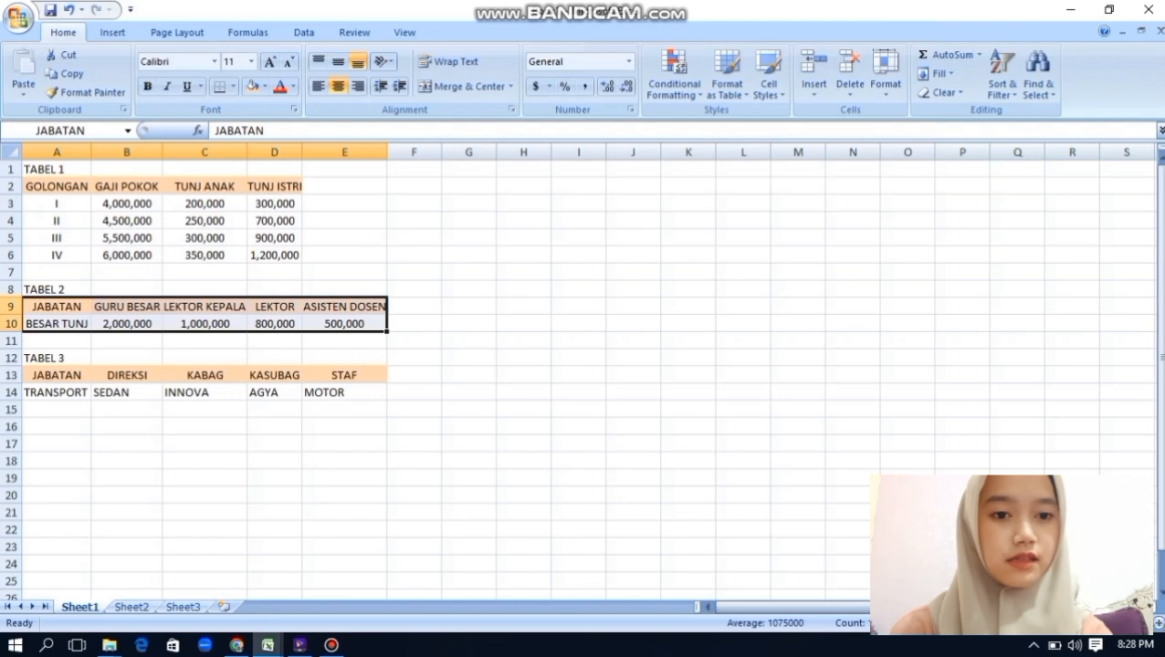
drag(57, 375, 344, 393)
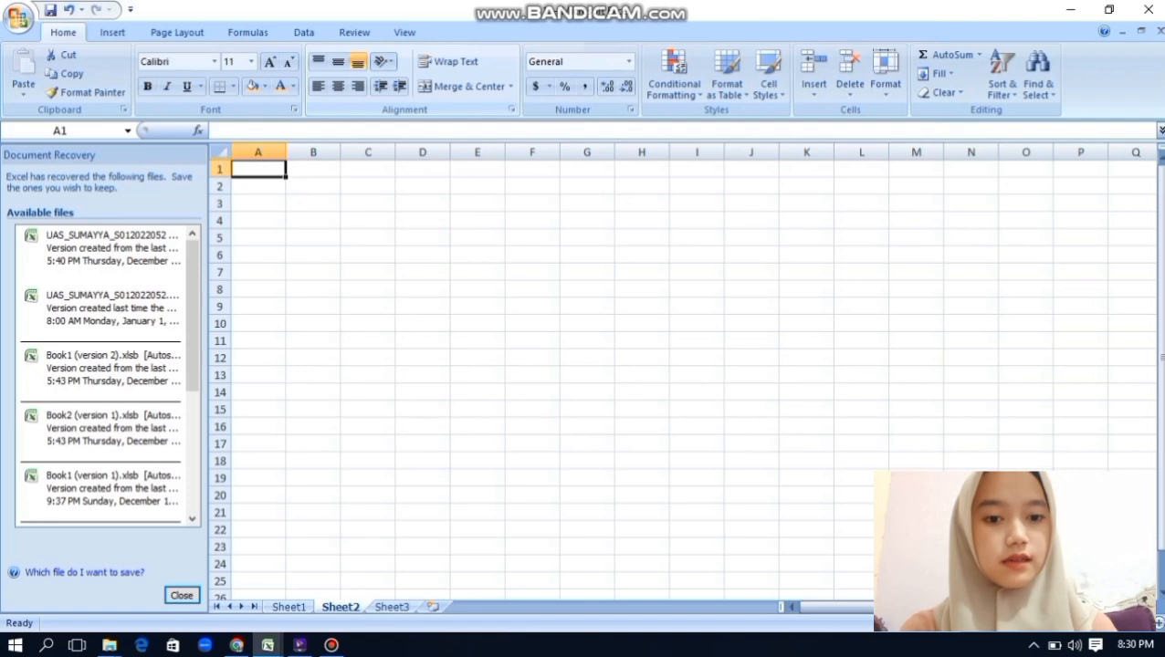
Enter the headers NO in A1 and NAMA KARYAWAN in B1 of Sheet2, and widen column B to fit its header
text(NO)
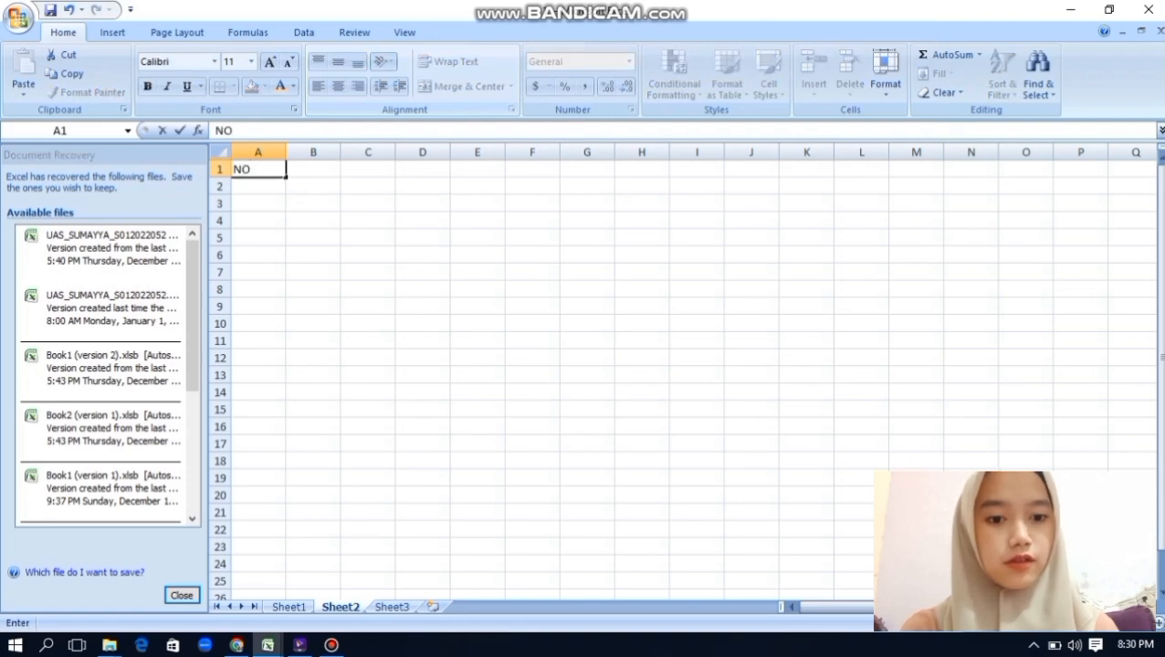
key(Tab)
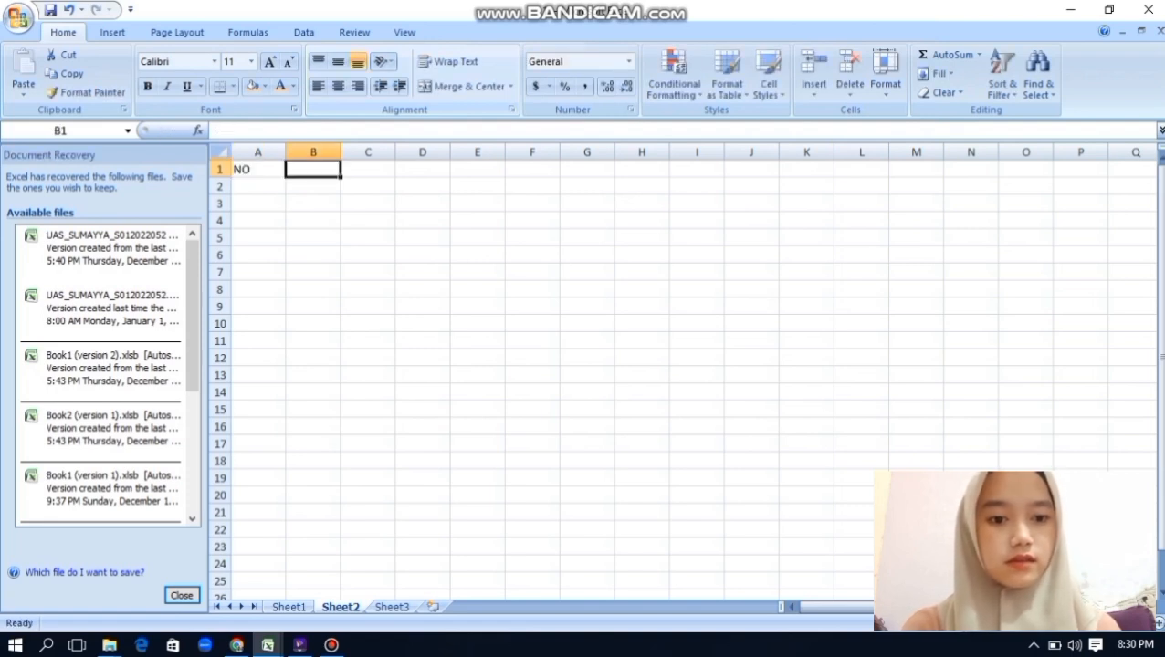
text(NAMA KARYAWAN)
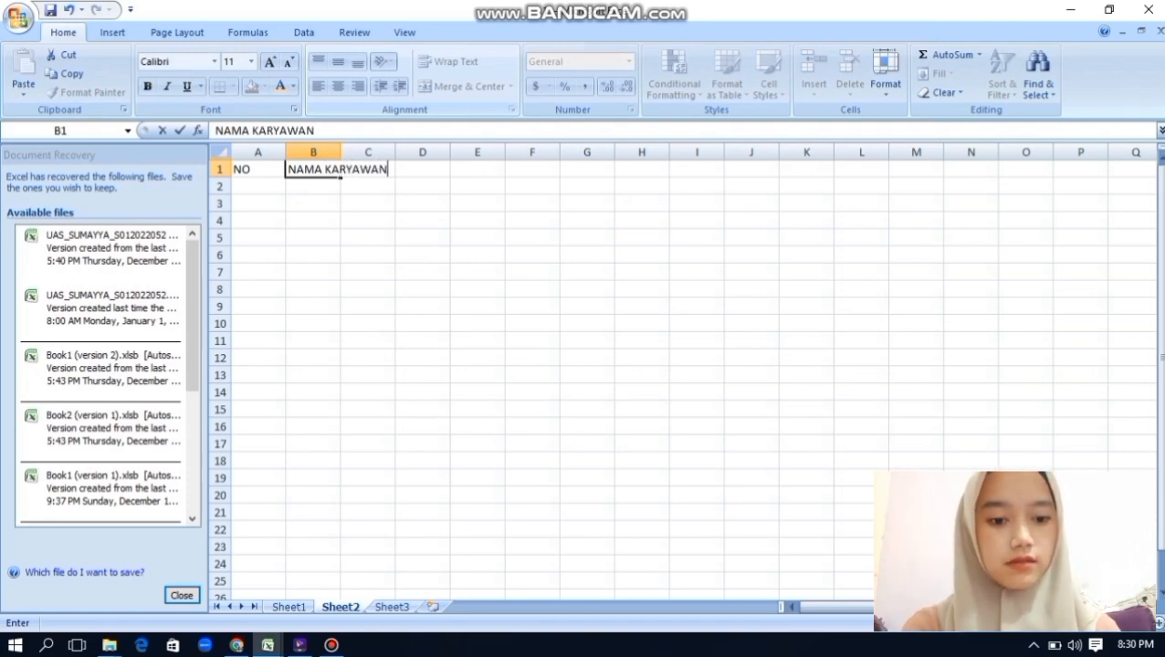
key(Tab)
click(314, 169)
drag(340, 151, 390, 152)
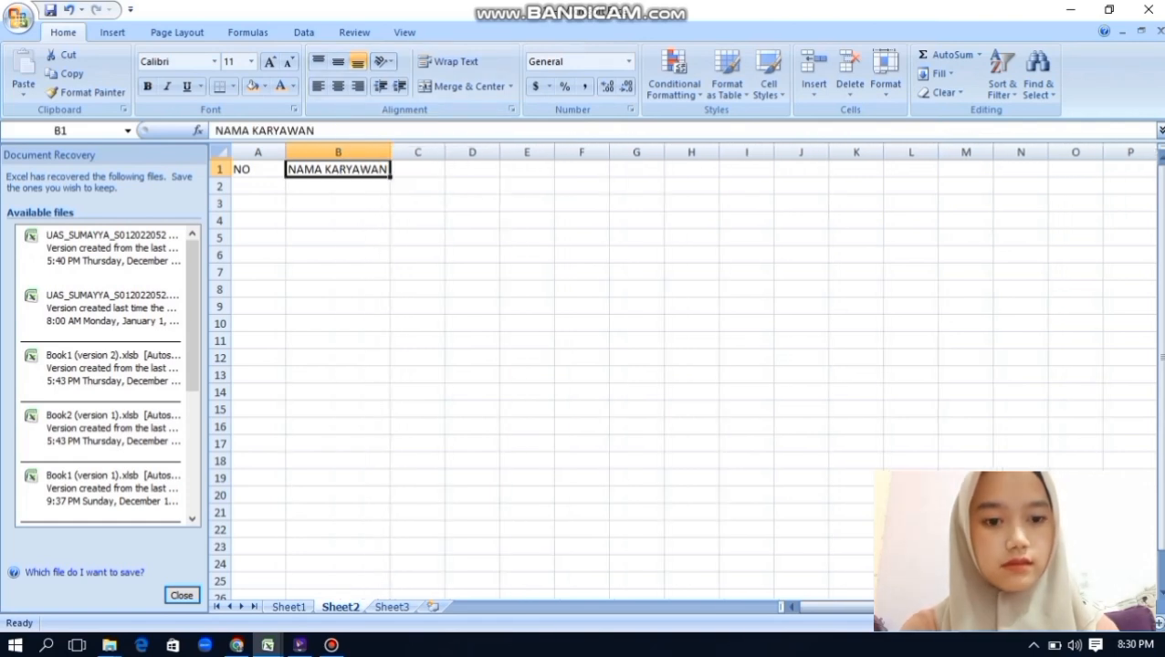
Enter the headers GOL in cell C1 and STATUS in cell D1
click(418, 168)
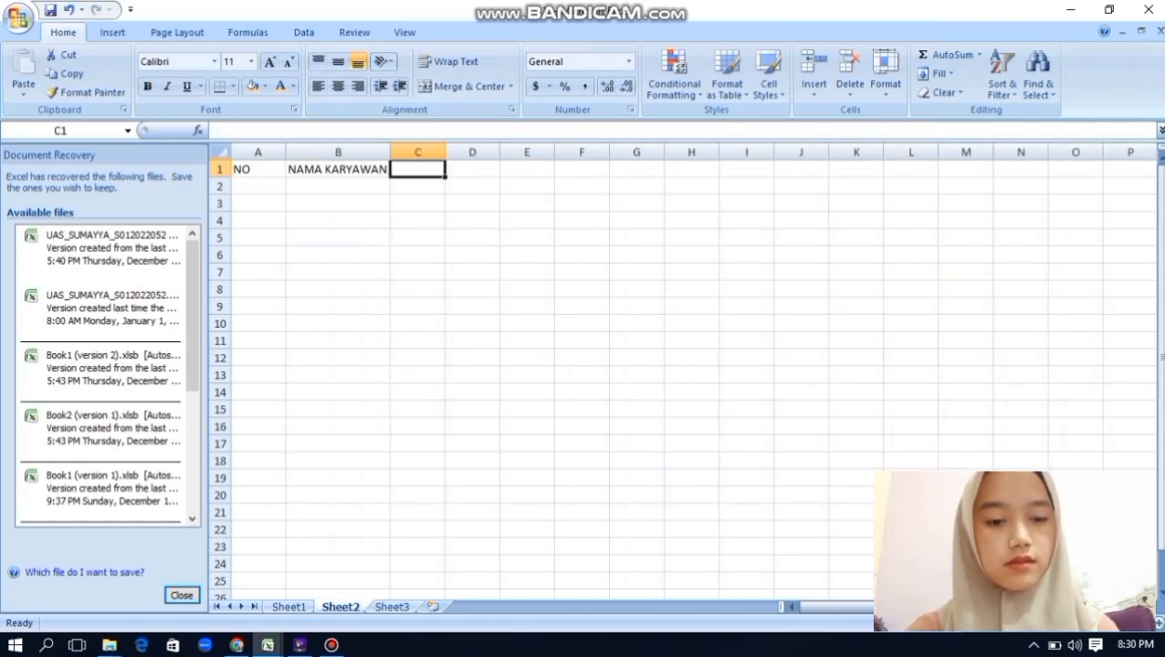
text(GOL)
key(Tab)
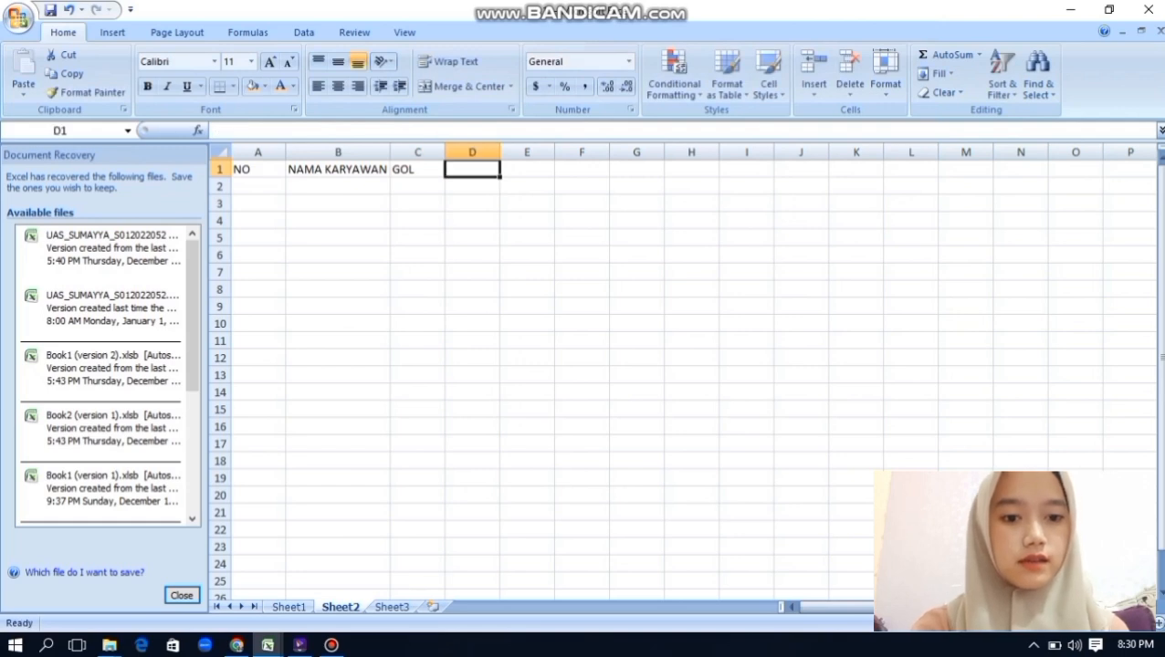
text(STATUS)
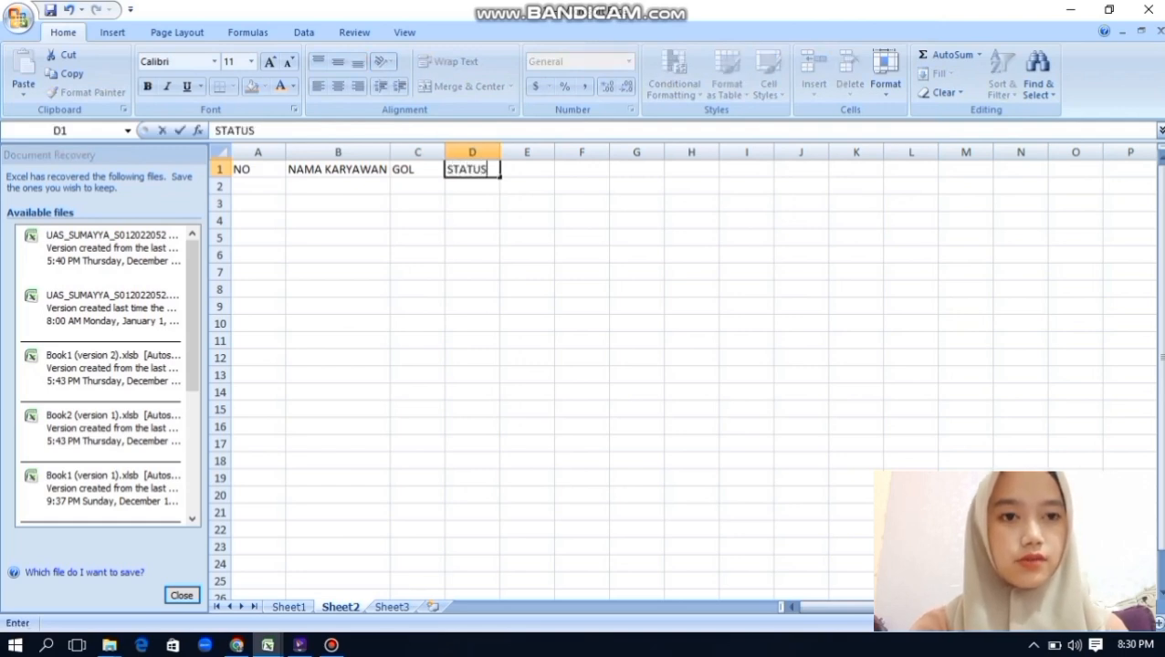
key(Tab)
Enter the header JUMLAH ANAK in cell E1 and widen column E to fit it
text(JUM)
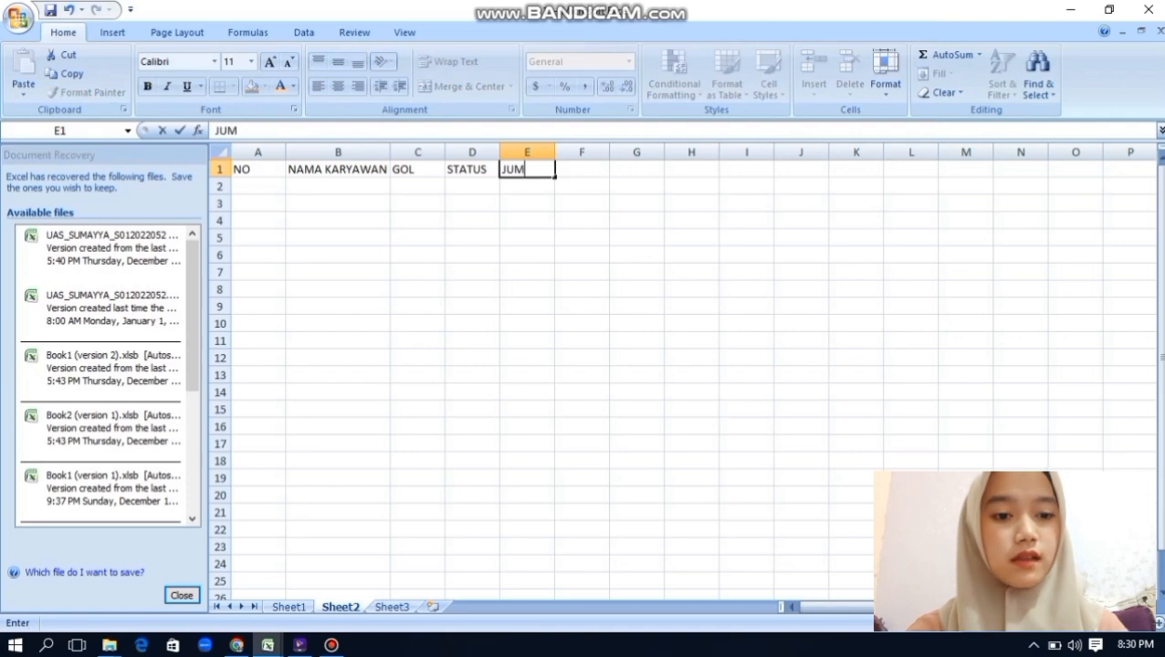
text(LAH ANAK)
drag(554, 152, 587, 152)
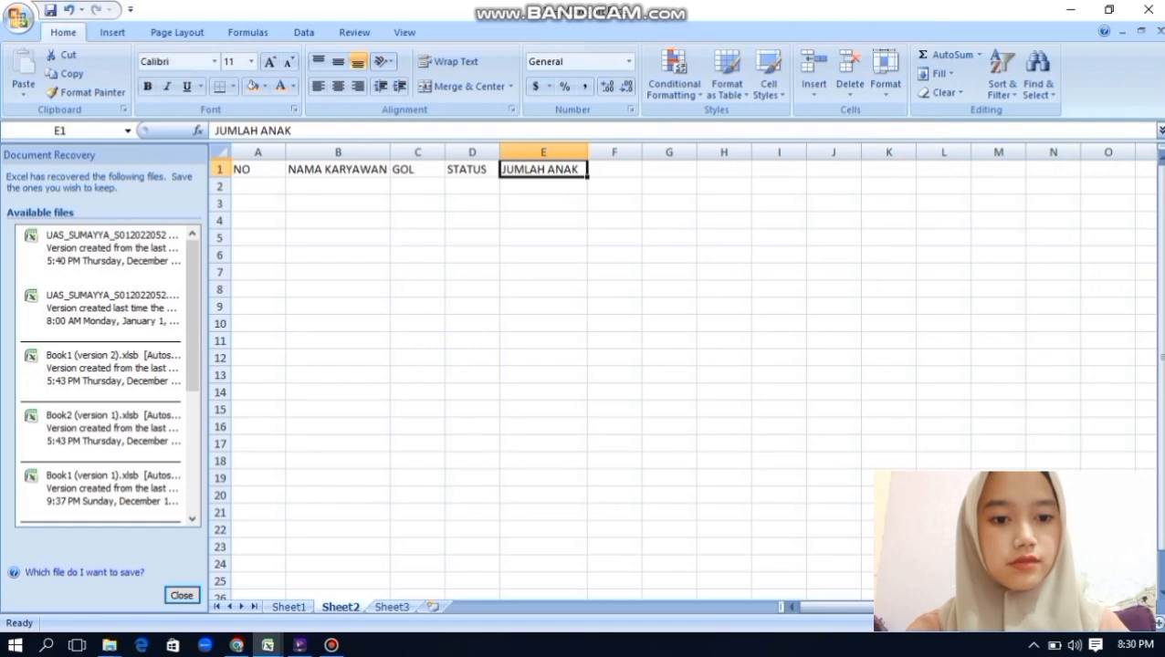
Enter the header JABATAN STRUKTURAL in cell F1 and widen column F to fit it
click(615, 170)
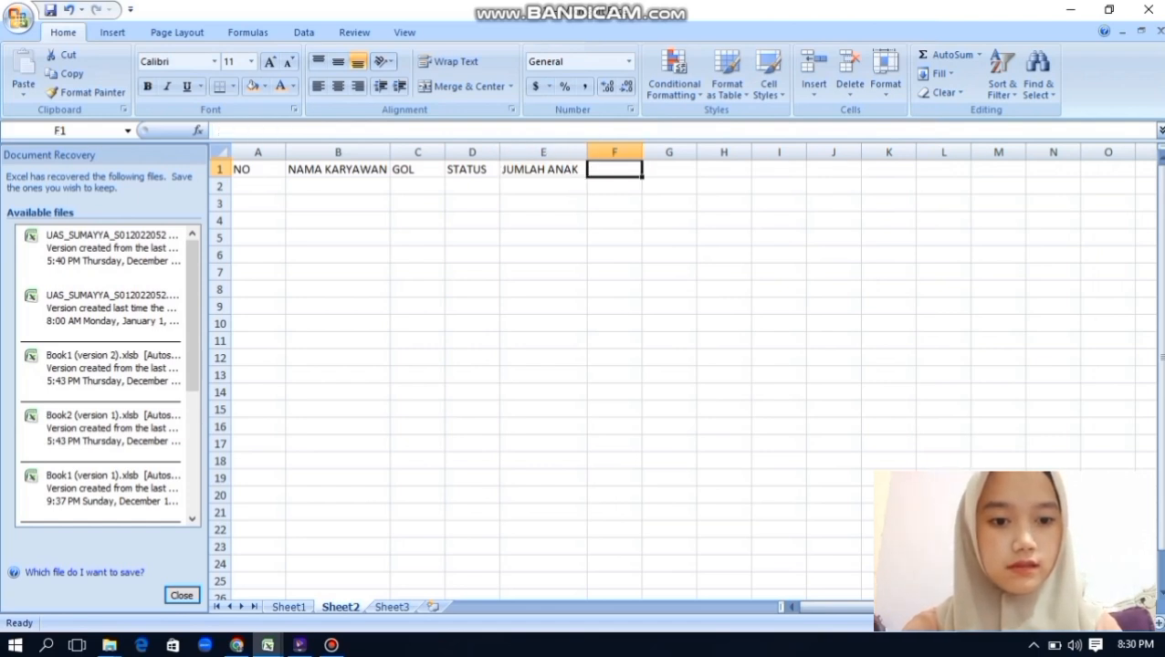
text(JABA)
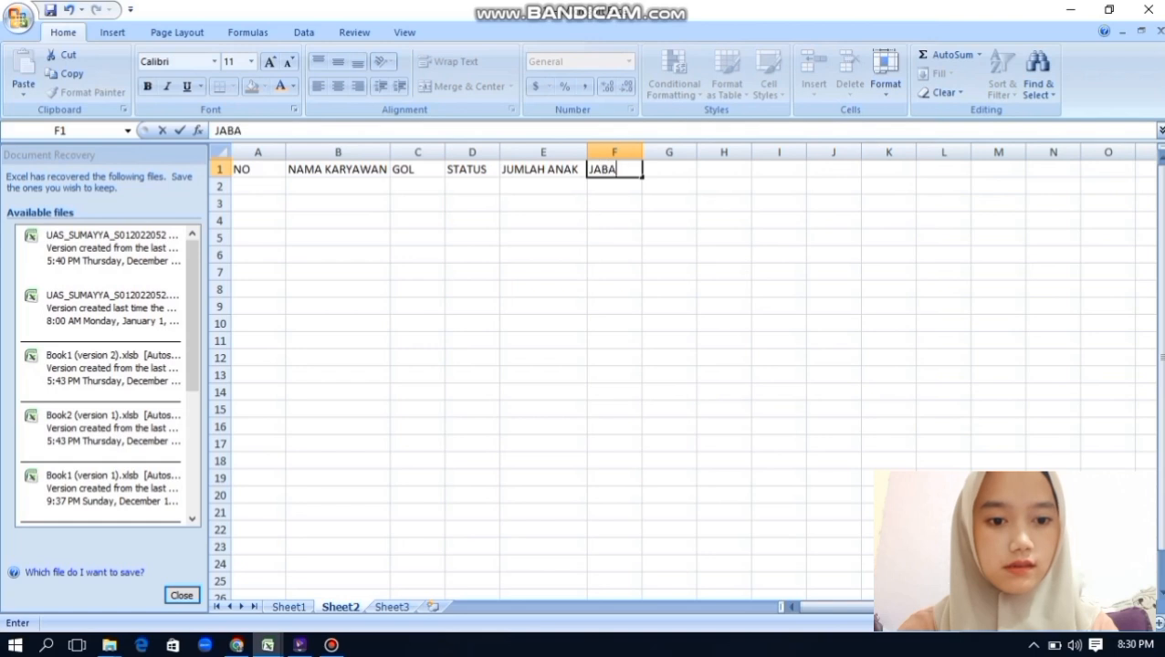
text(TAN S)
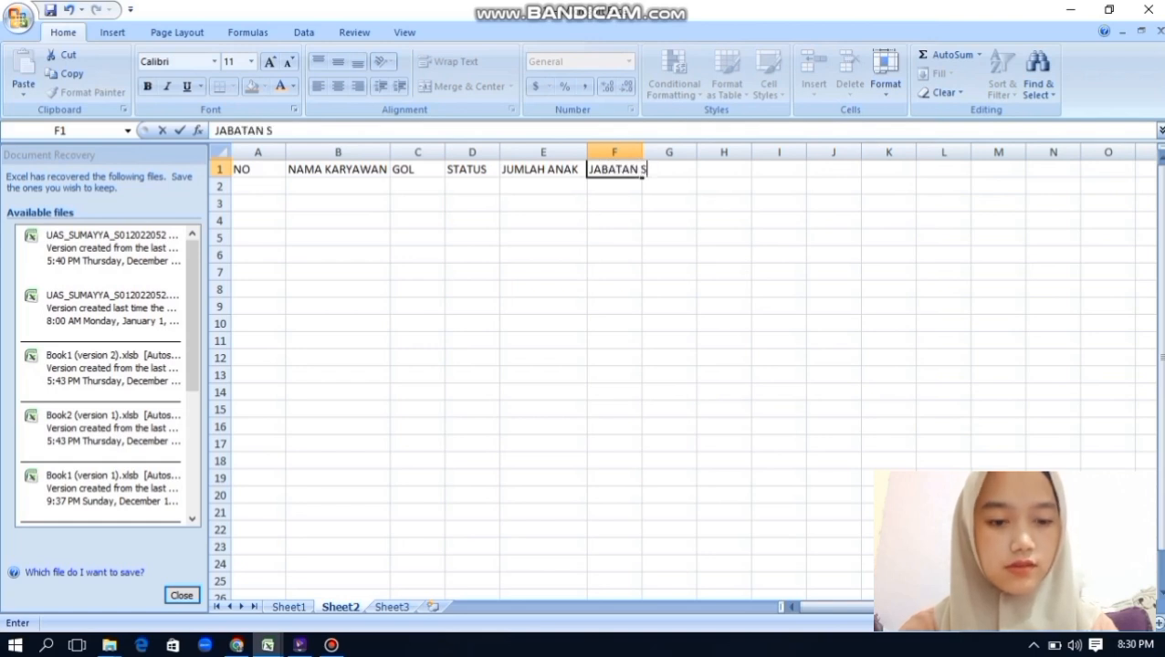
text(TRUKT)
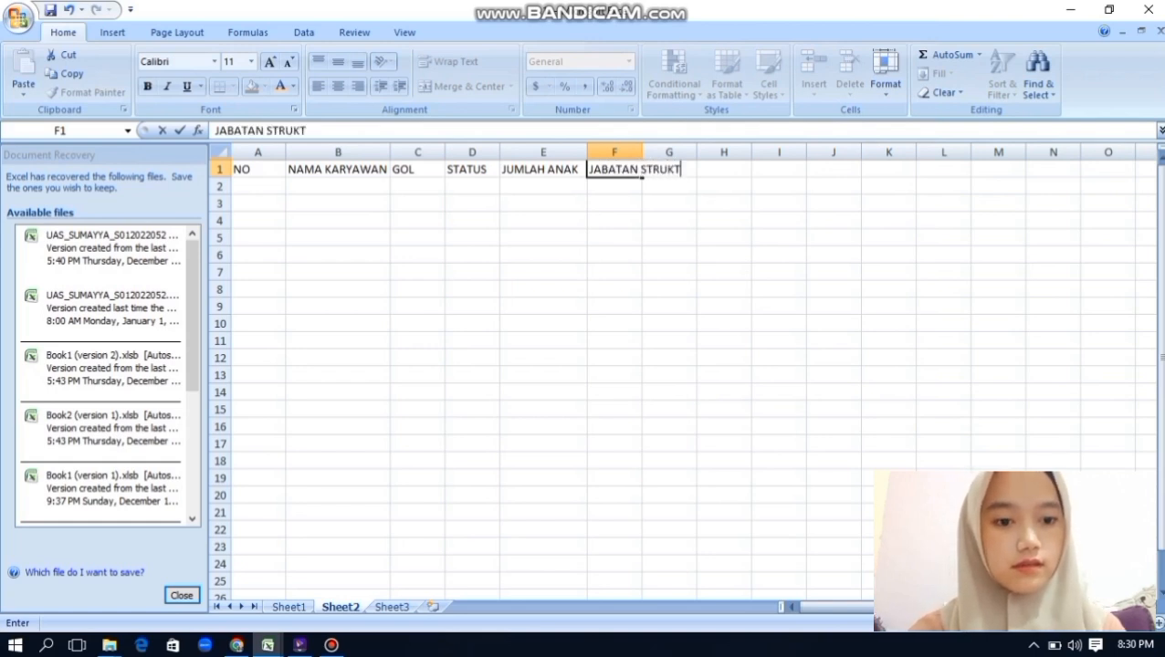
text(URAL)
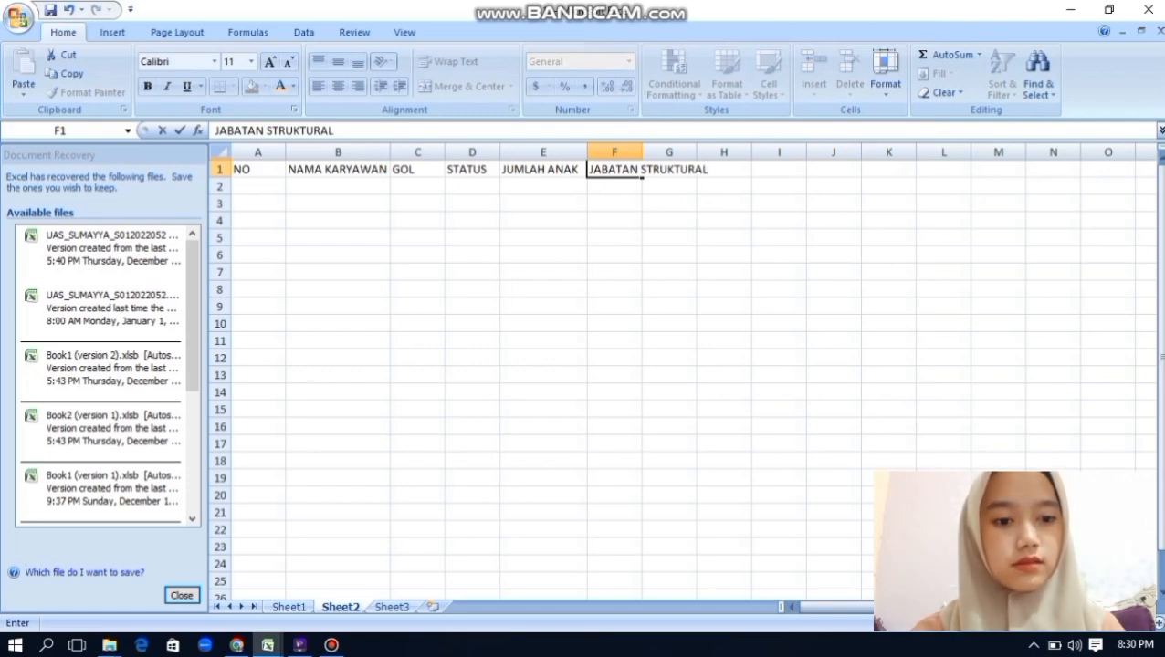
click(629, 168)
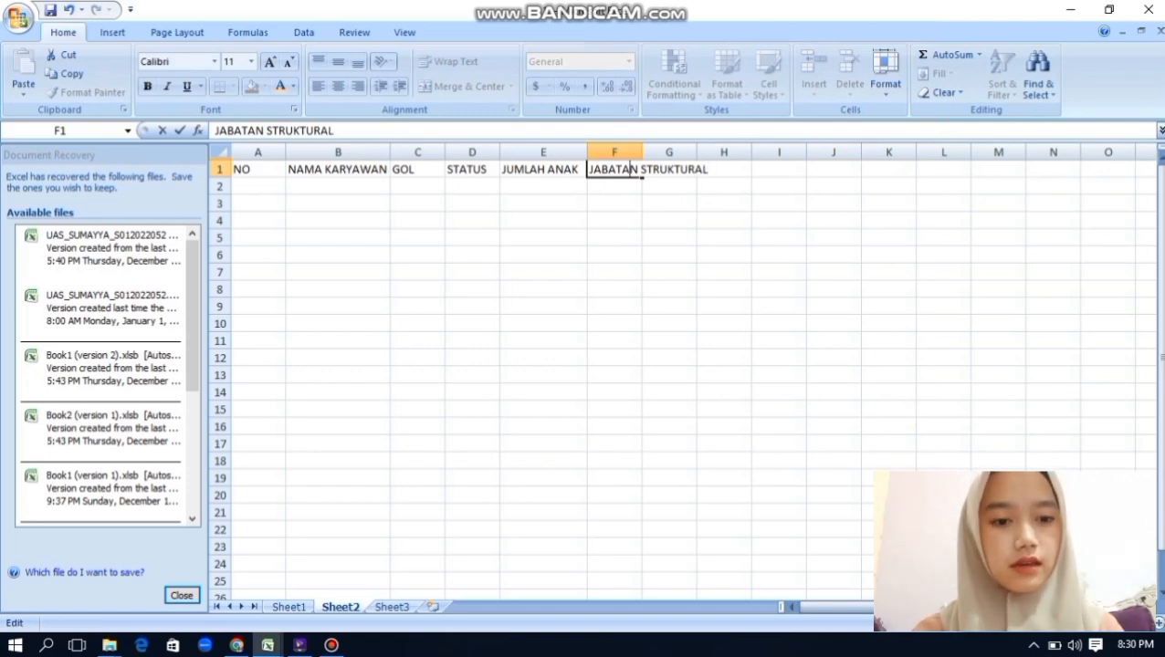
click(708, 169)
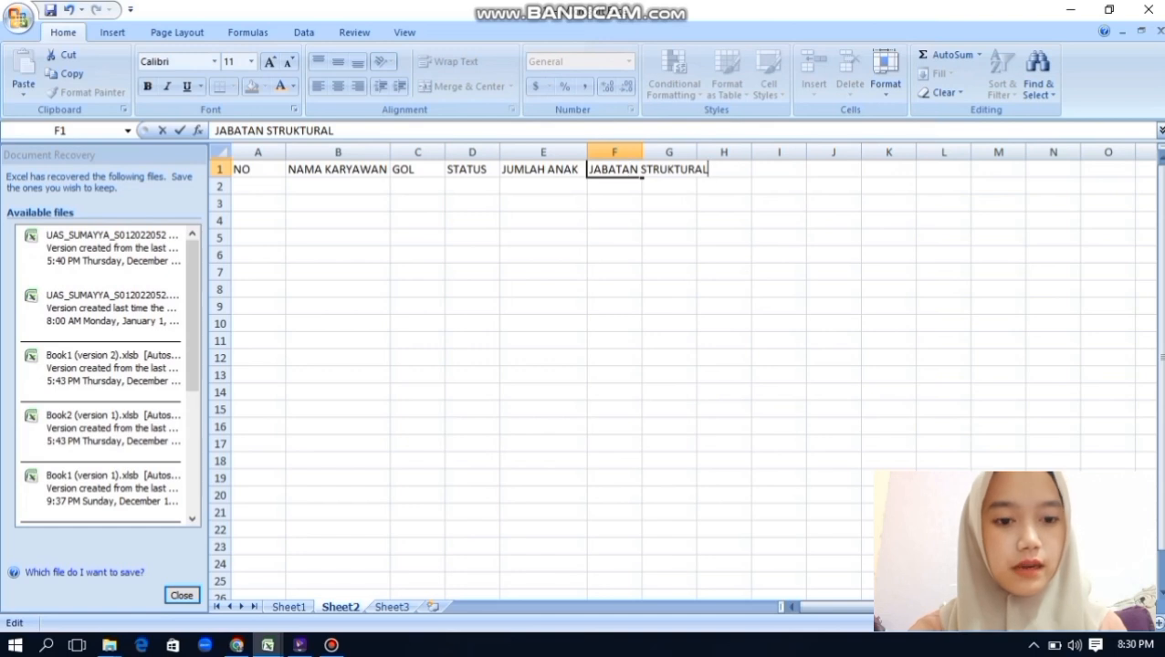
drag(643, 151, 716, 151)
click(701, 170)
click(695, 169)
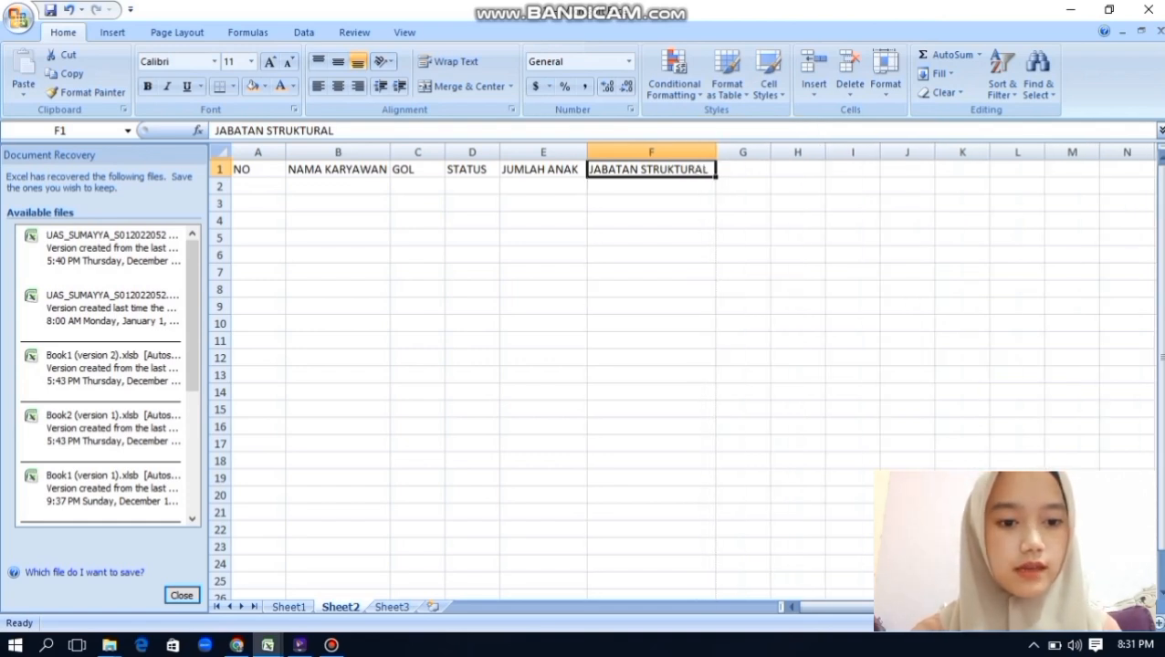
Enter the header GAJI POKOK in cell G1 and widen column G to fit it
click(744, 169)
text(GAJI )
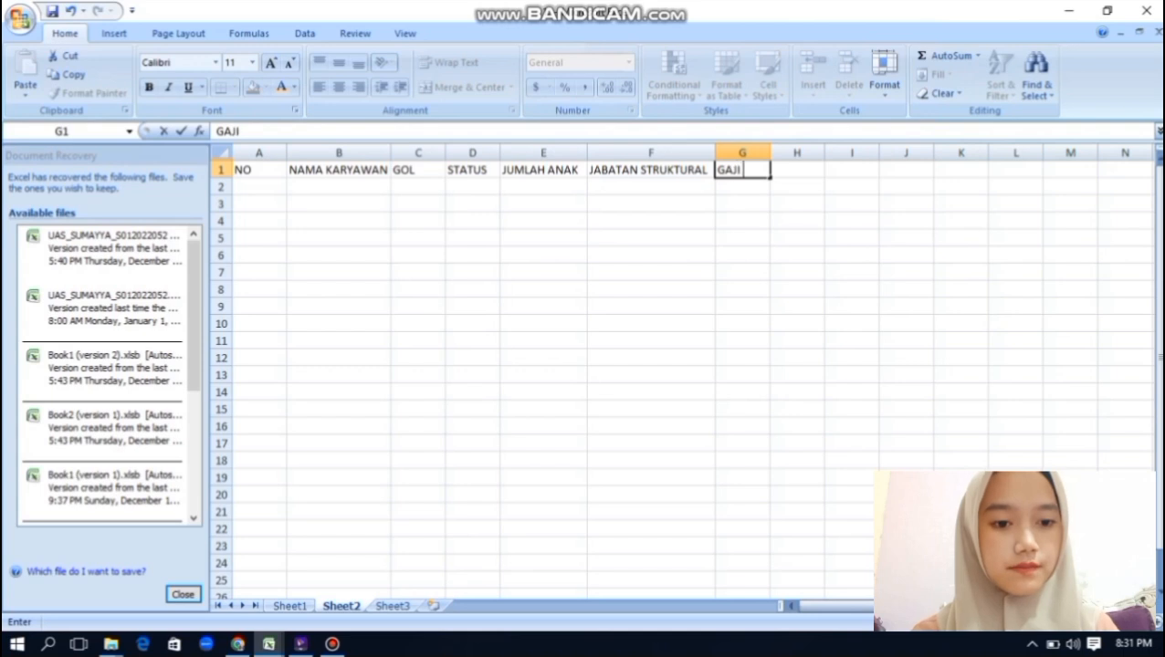
text(POKOK)
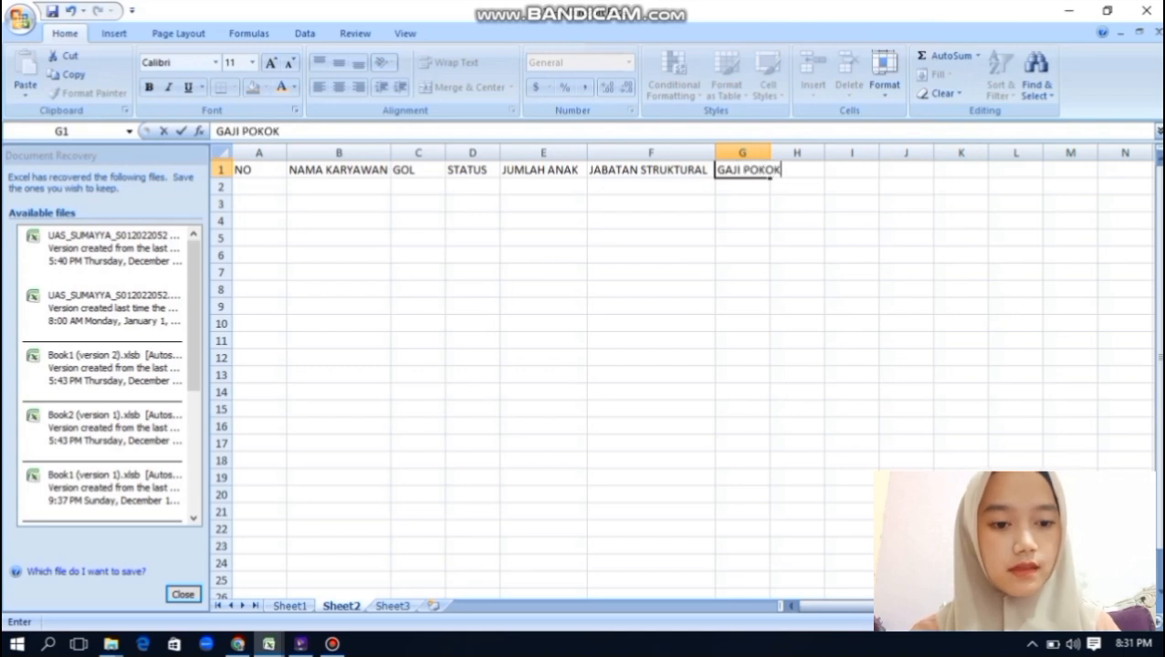
drag(771, 152, 791, 153)
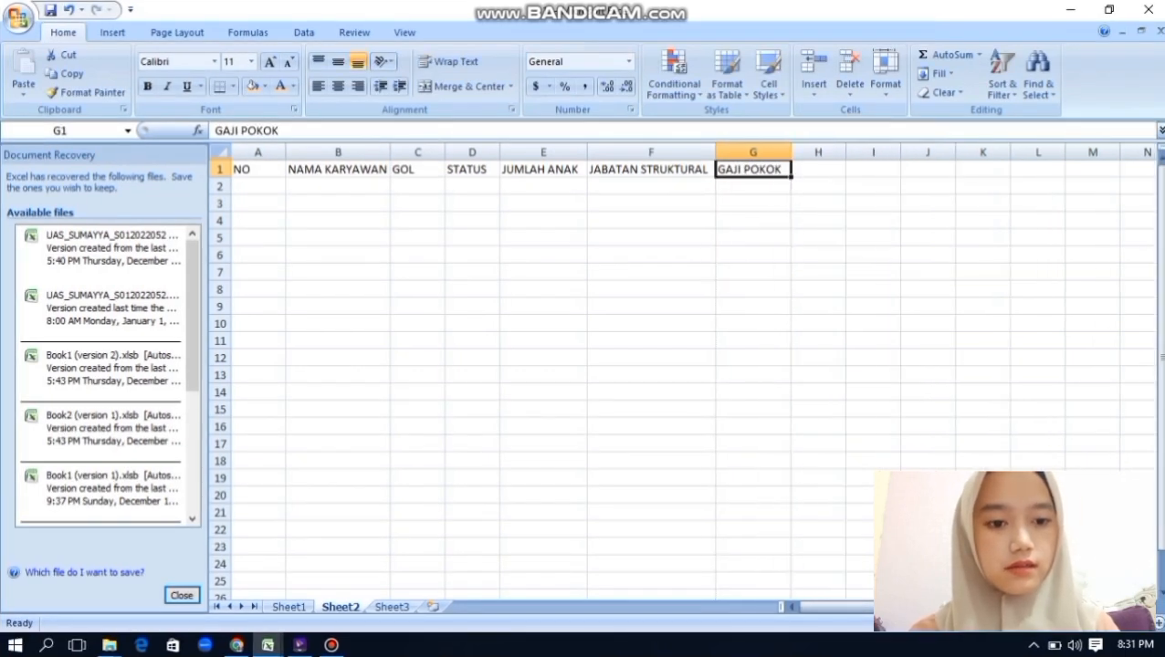
Enter the headers TUNJ ISTRI in cell H1 and TUNJ ANAK in cell I1
click(818, 169)
text(TUNJ)
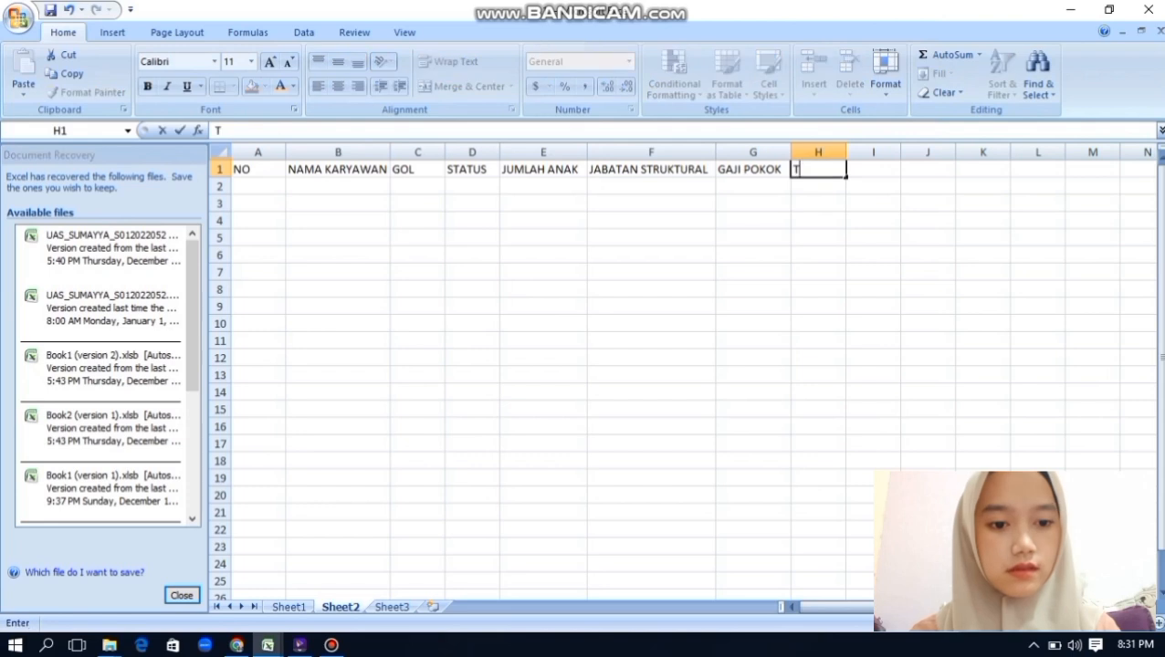
text( ISTRI)
key(Tab)
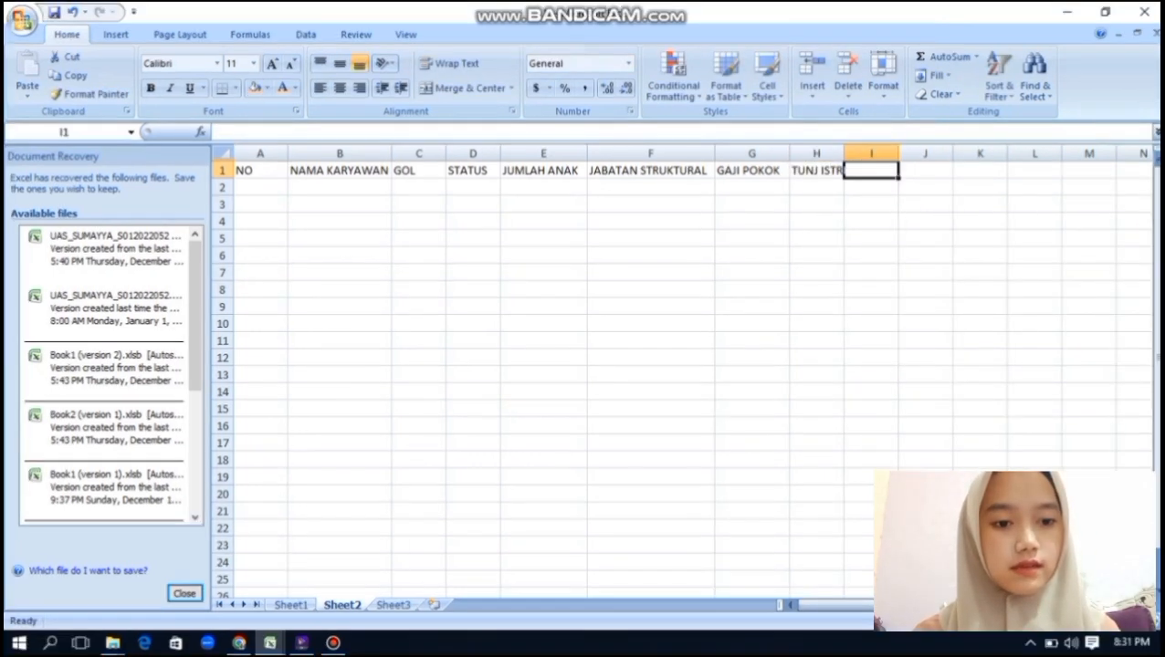
text(TU)
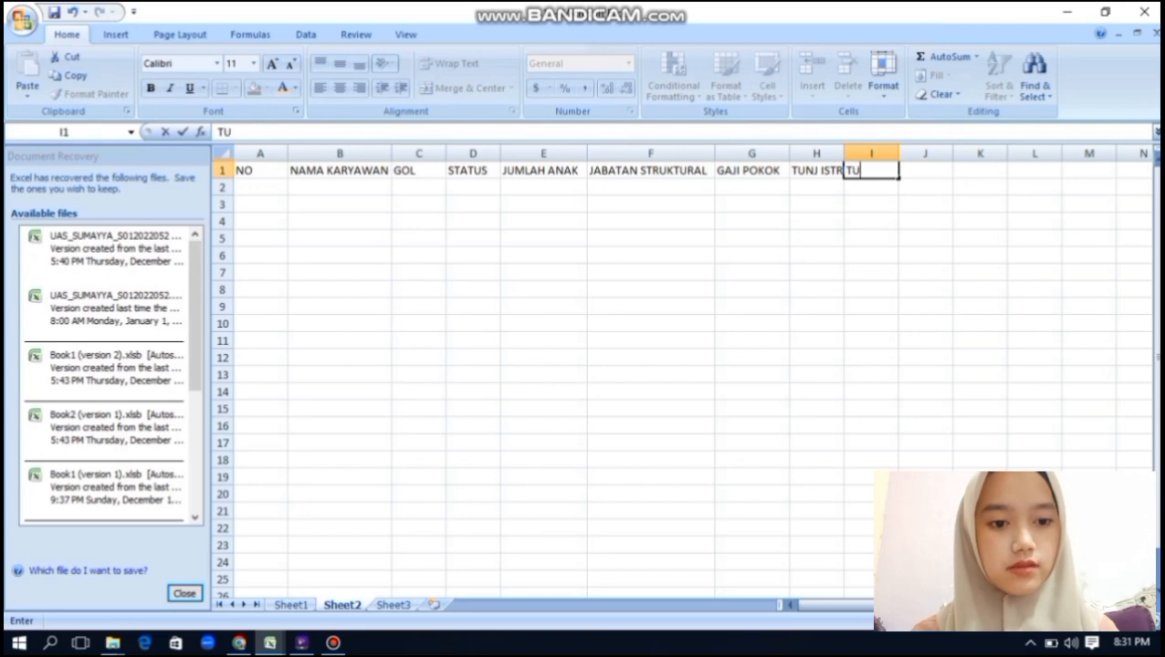
text(NJ AN)
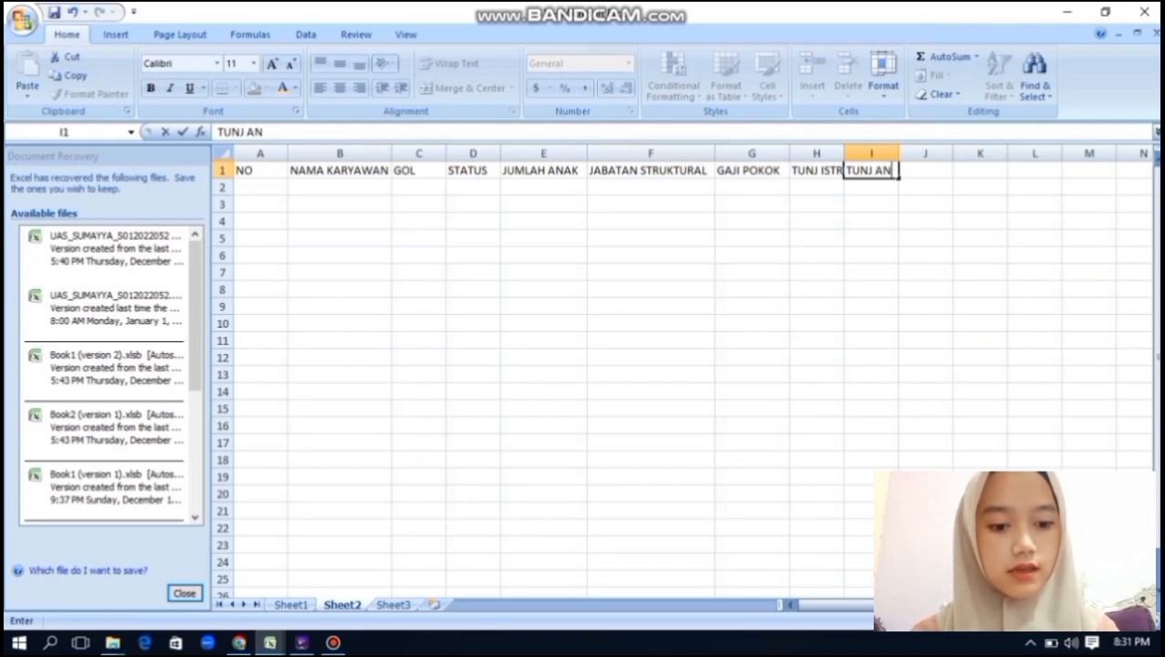
text(A)
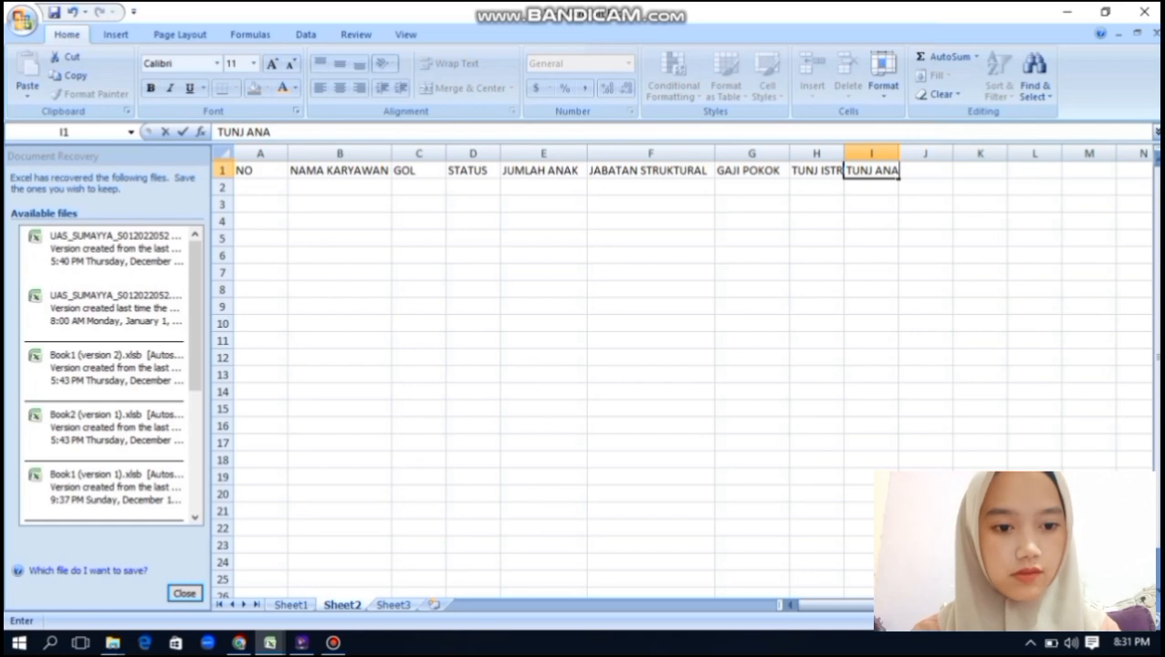
text(K)
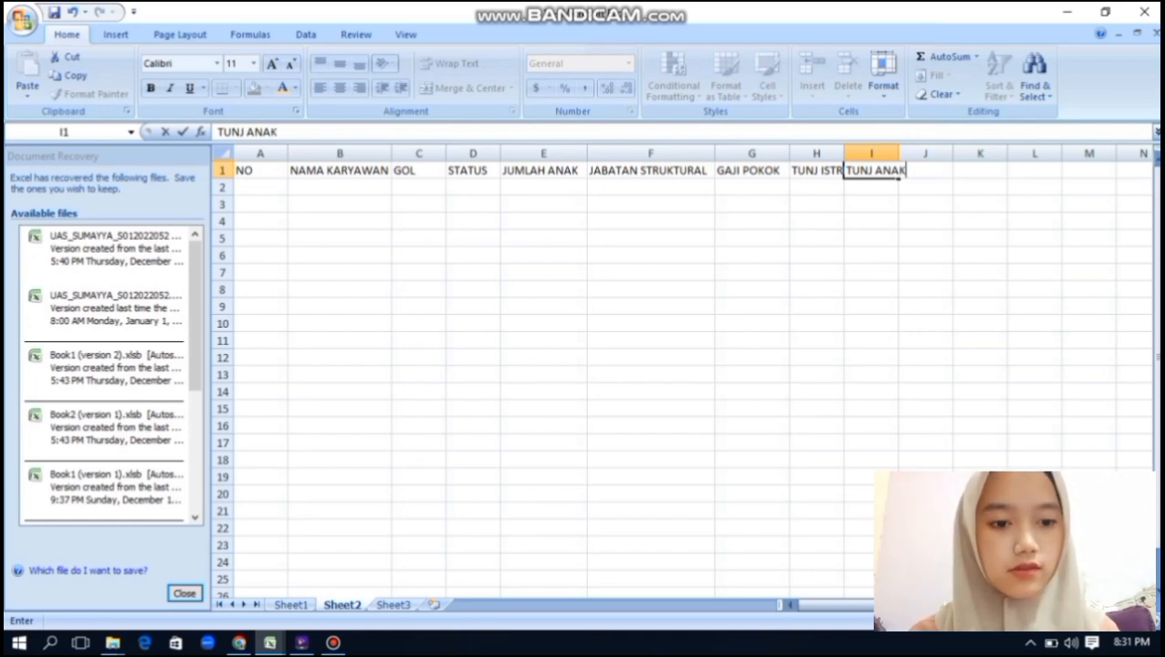
key(Tab)
Enter the header TUNJ STRUKTUR in cell J1
text(TU)
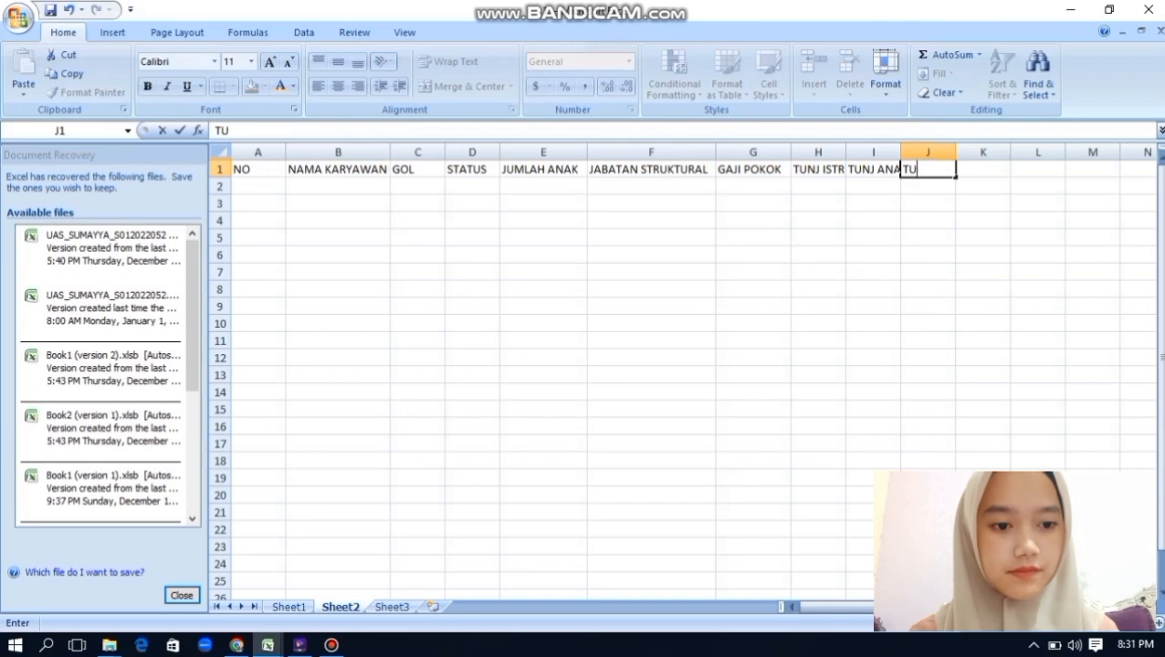
text(NJ STRUL)
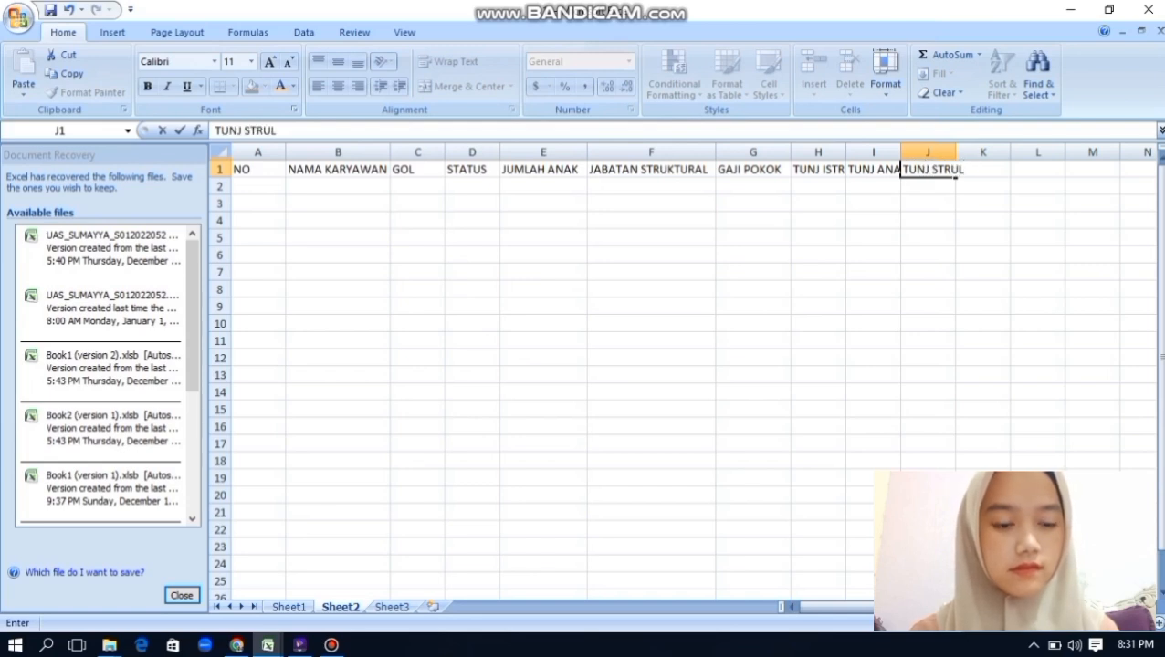
key(BackSpace)
text(K)
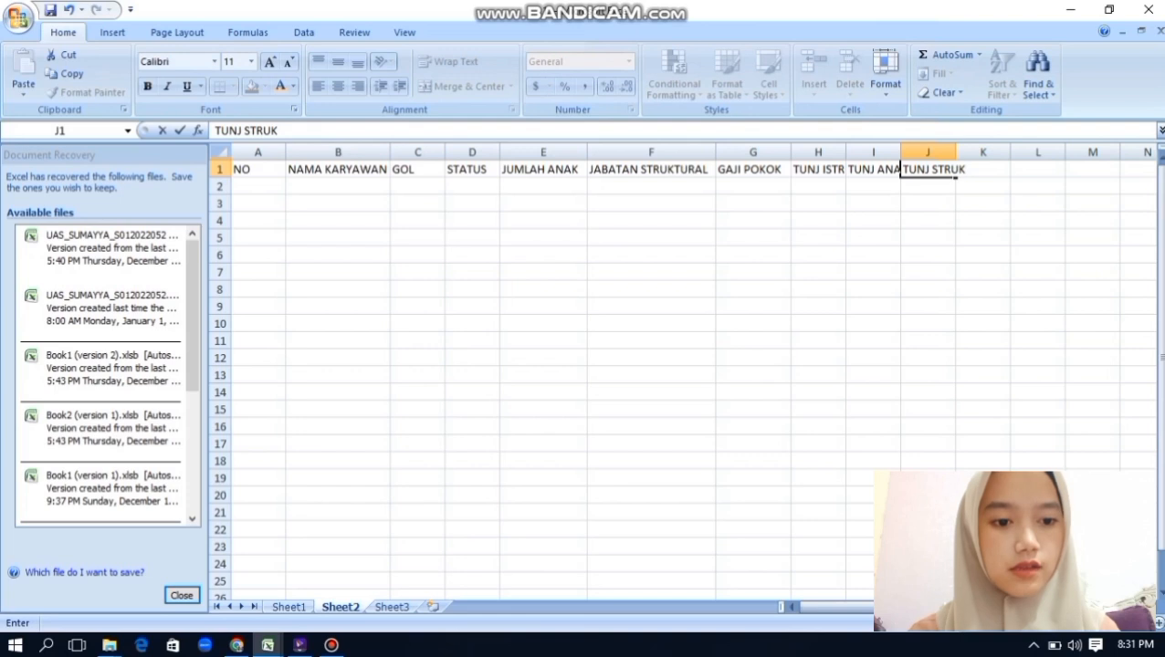
text(TUR)
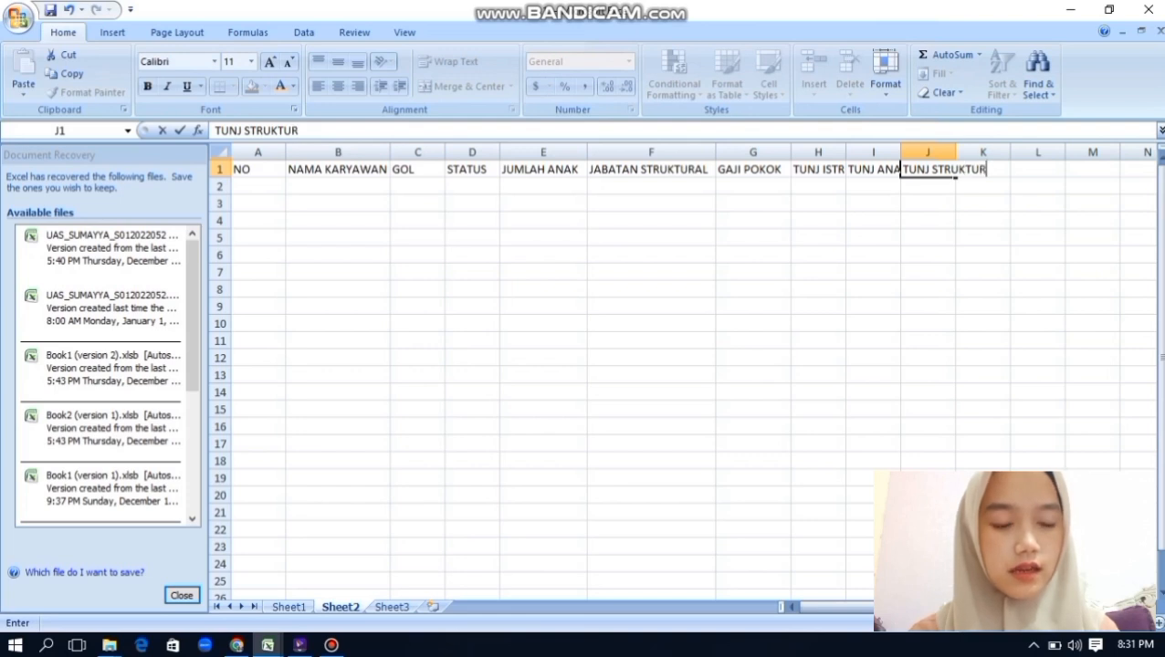
key(Tab)
Enter the headers TUNJ TRANSPORT in cell K1 and TOTAL GAJI in cell L1
text(TUNJ )
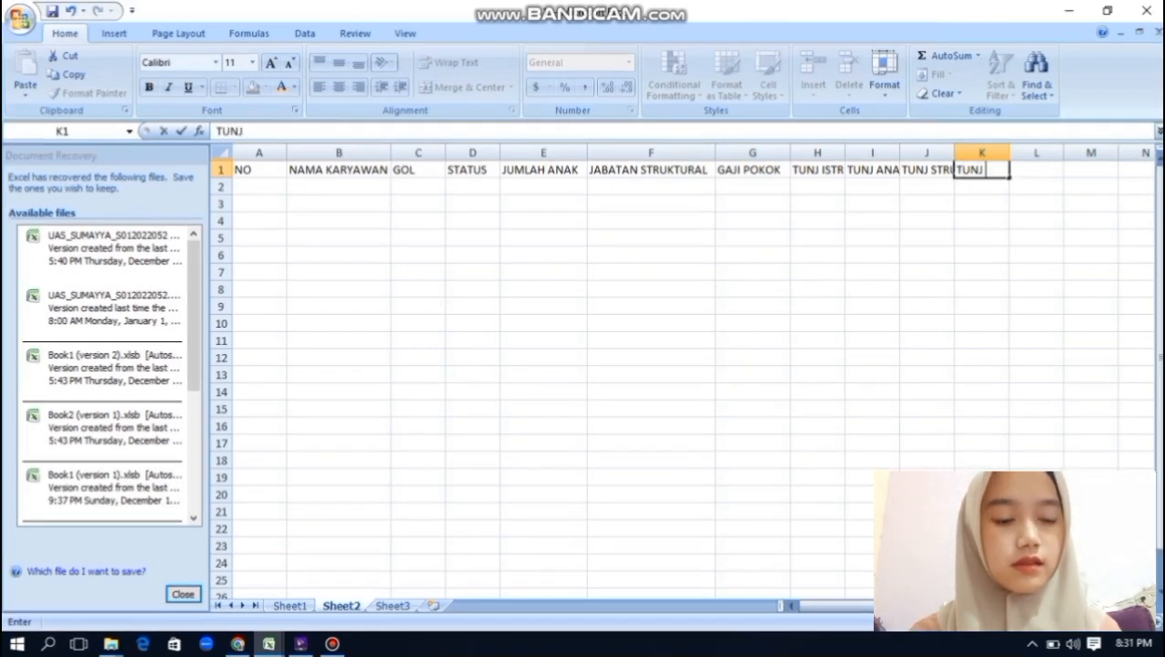
text(TRANSPORT)
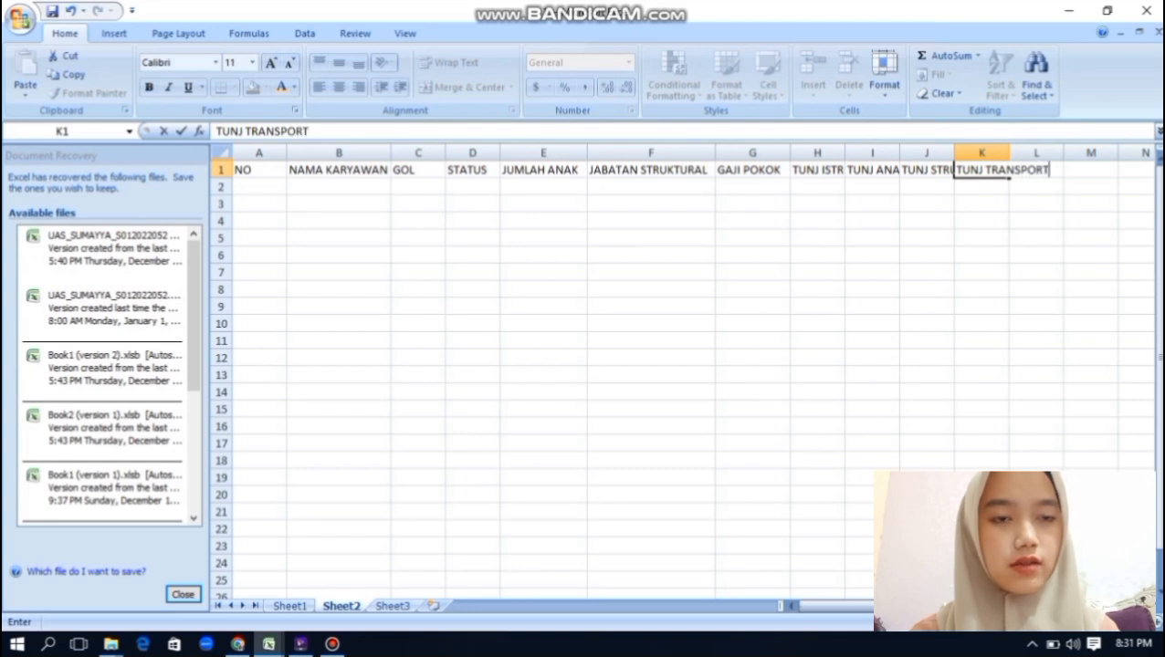
key(Tab)
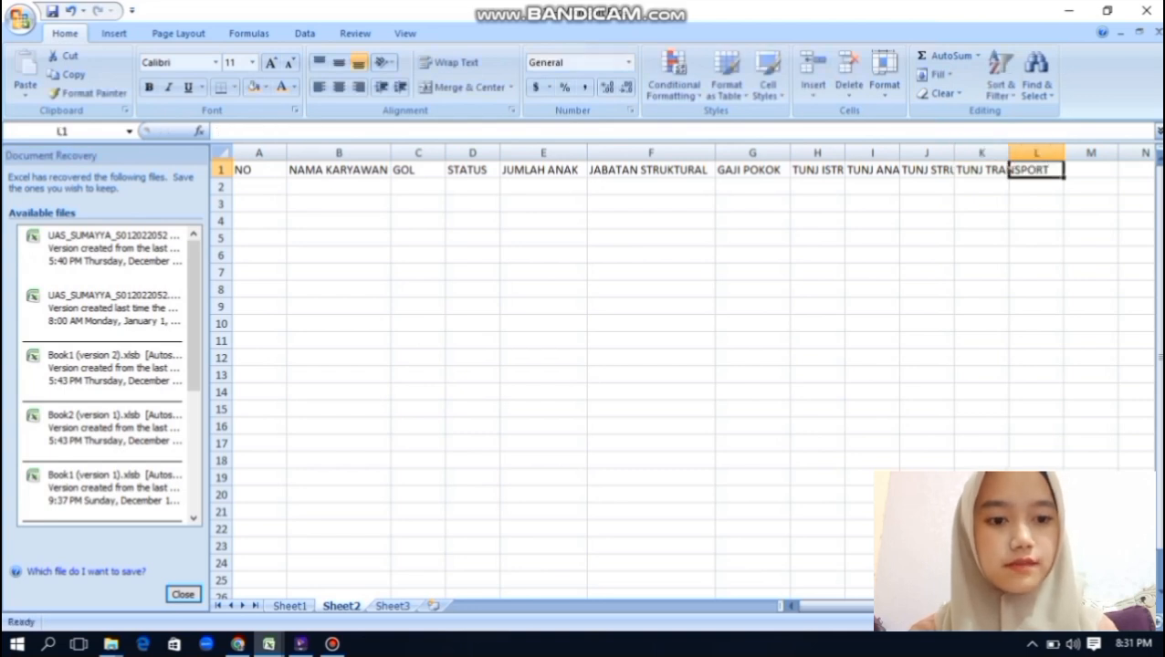
text(TO)
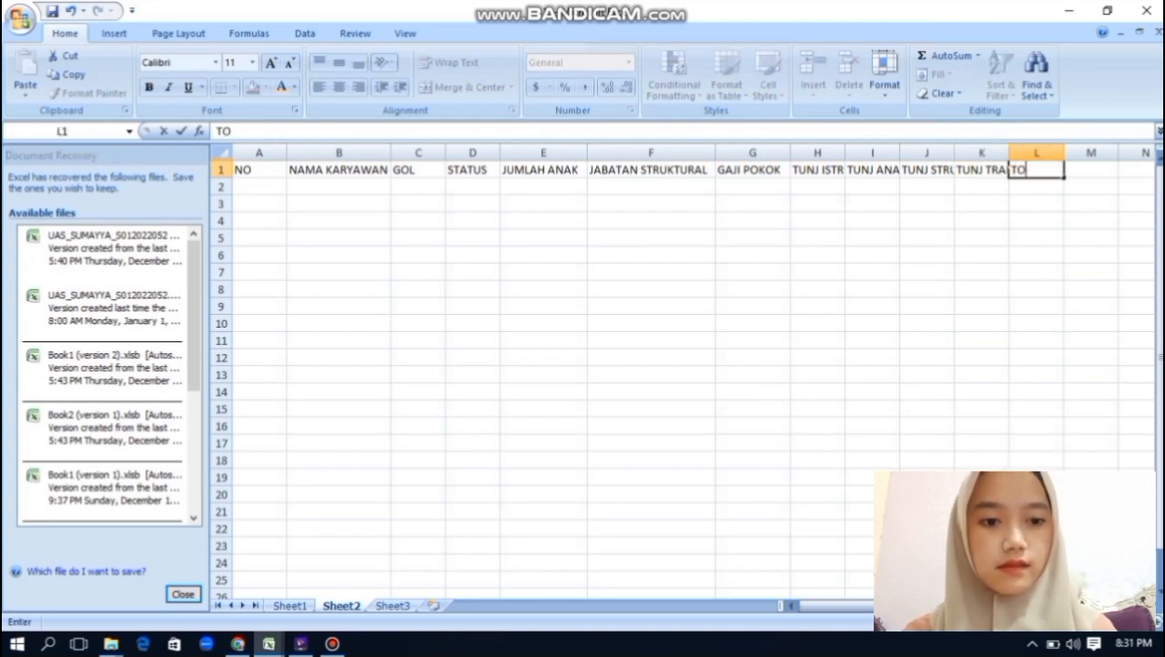
text(TAL GAJI)
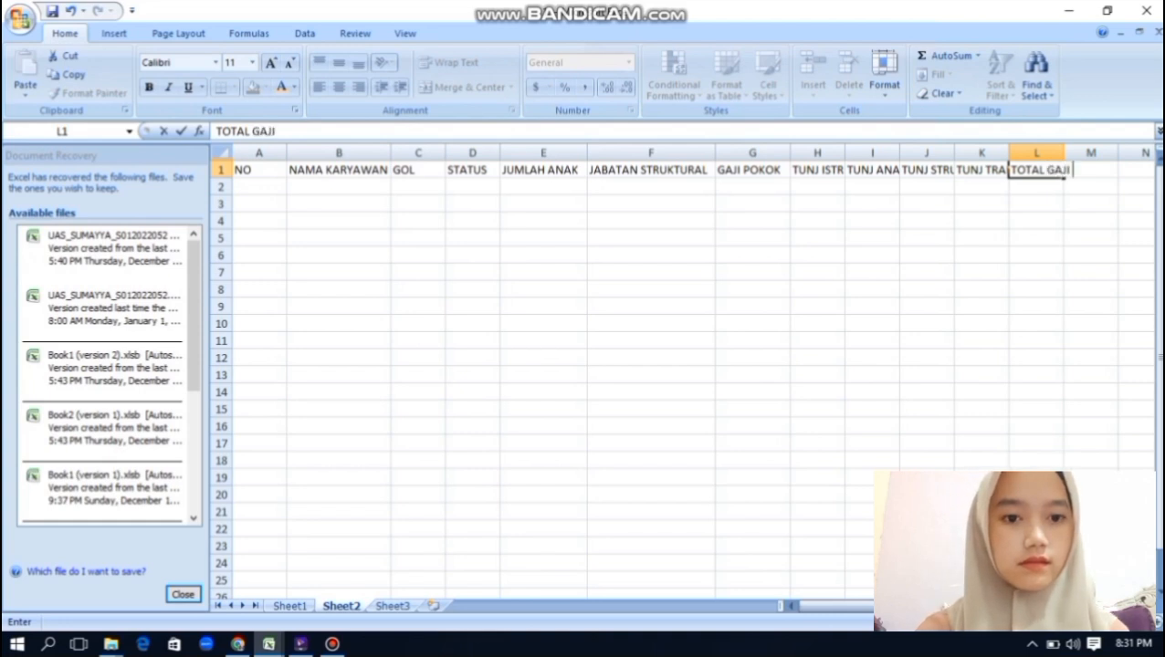
key(Tab)
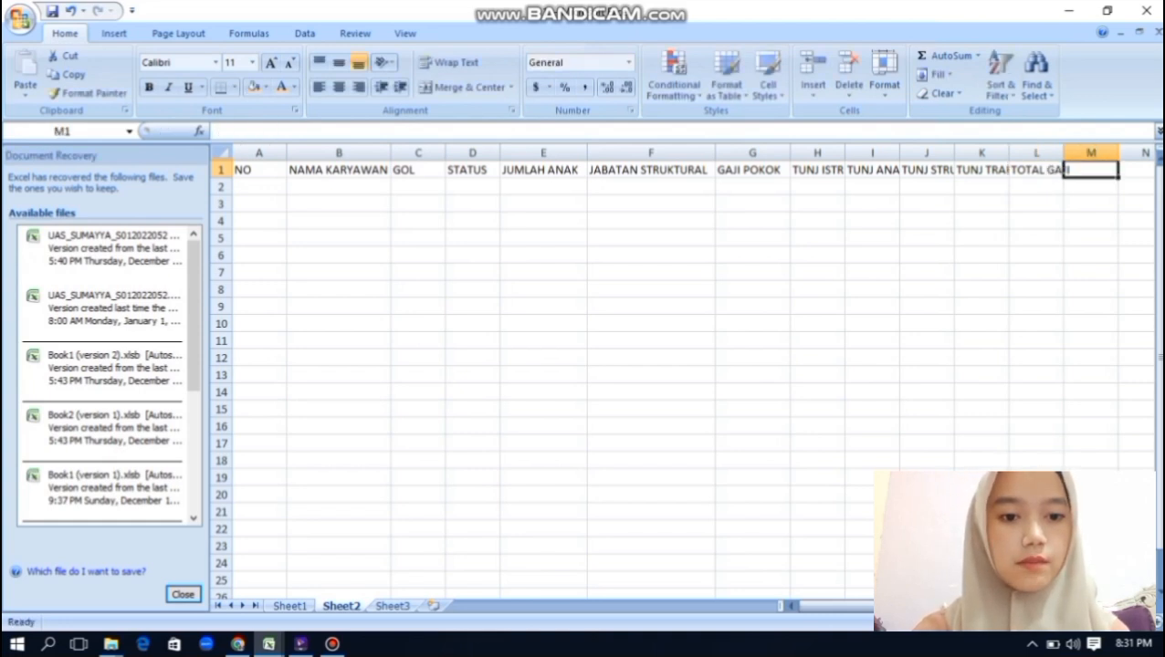
Widen columns H and I to fit the headers TUNJ ISTRI and TUNJ ANAK
click(817, 171)
drag(844, 152, 918, 152)
click(878, 170)
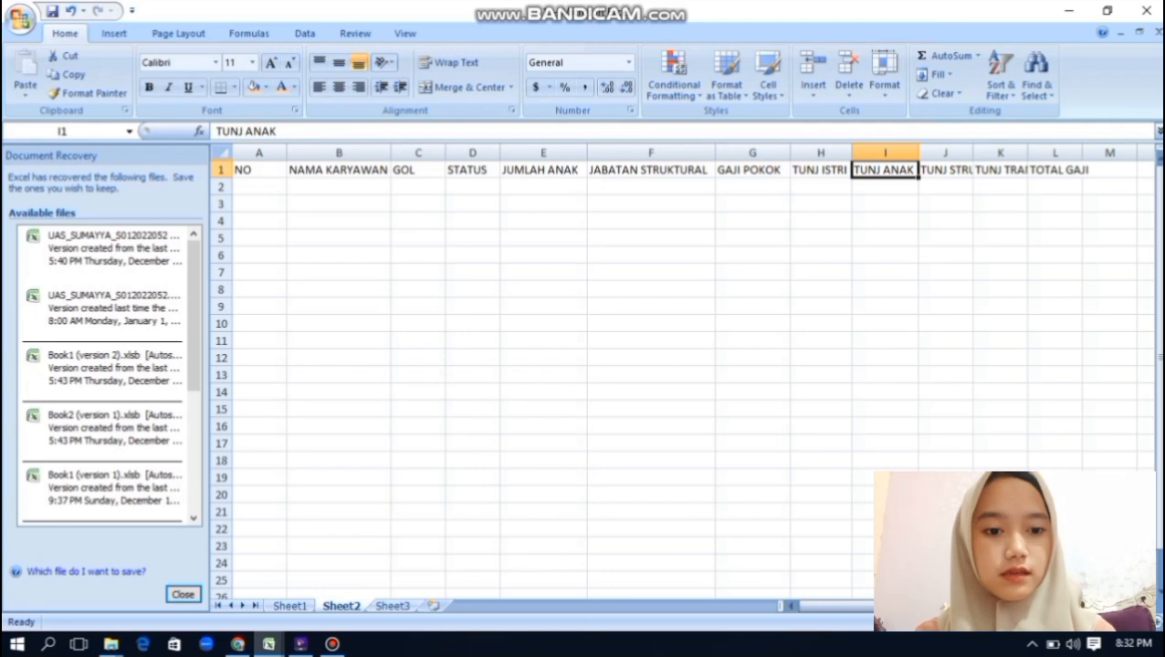
Widen column J to fit the header TUNJ STRUKTUR
click(945, 171)
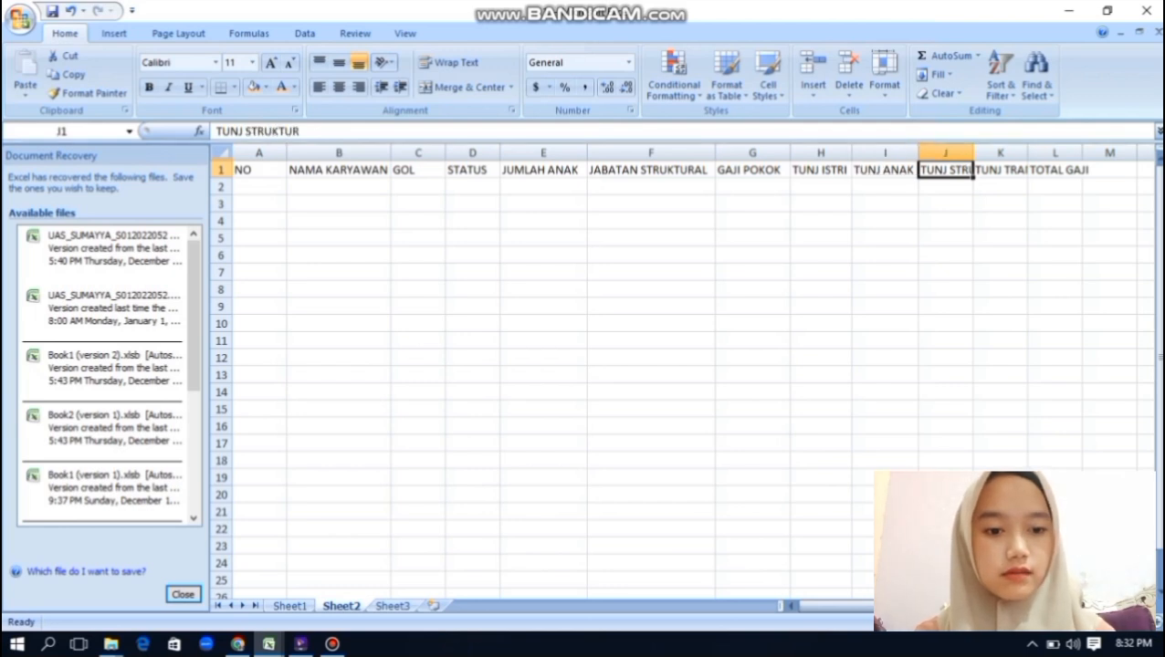
drag(974, 152, 990, 152)
click(1017, 171)
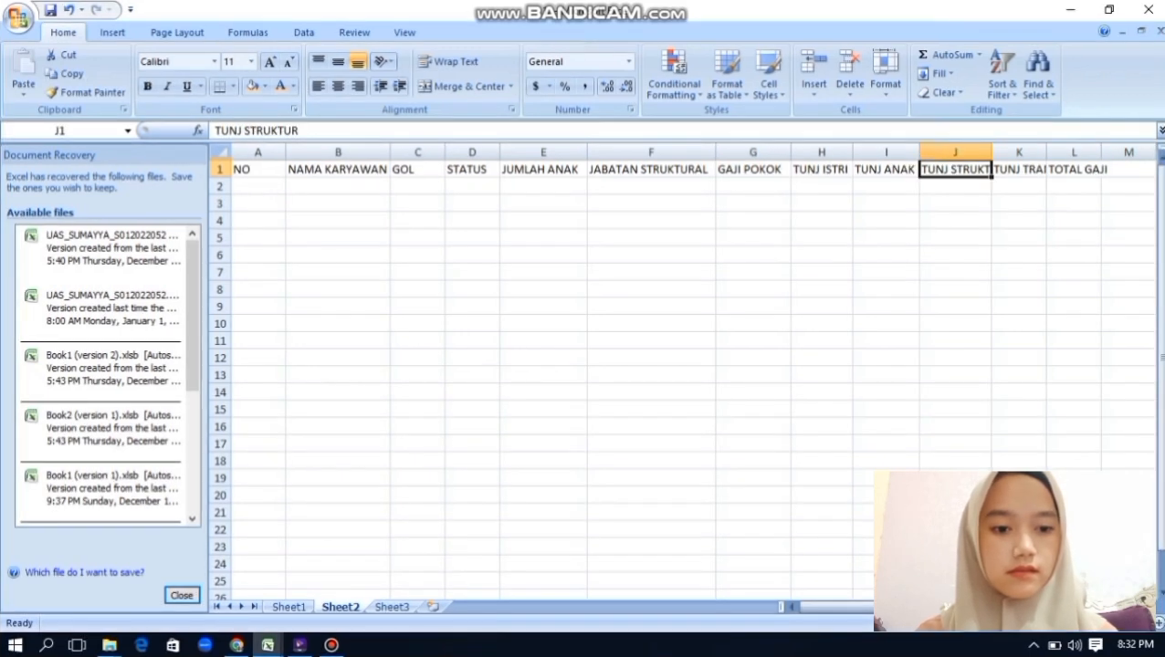
drag(991, 152, 1014, 152)
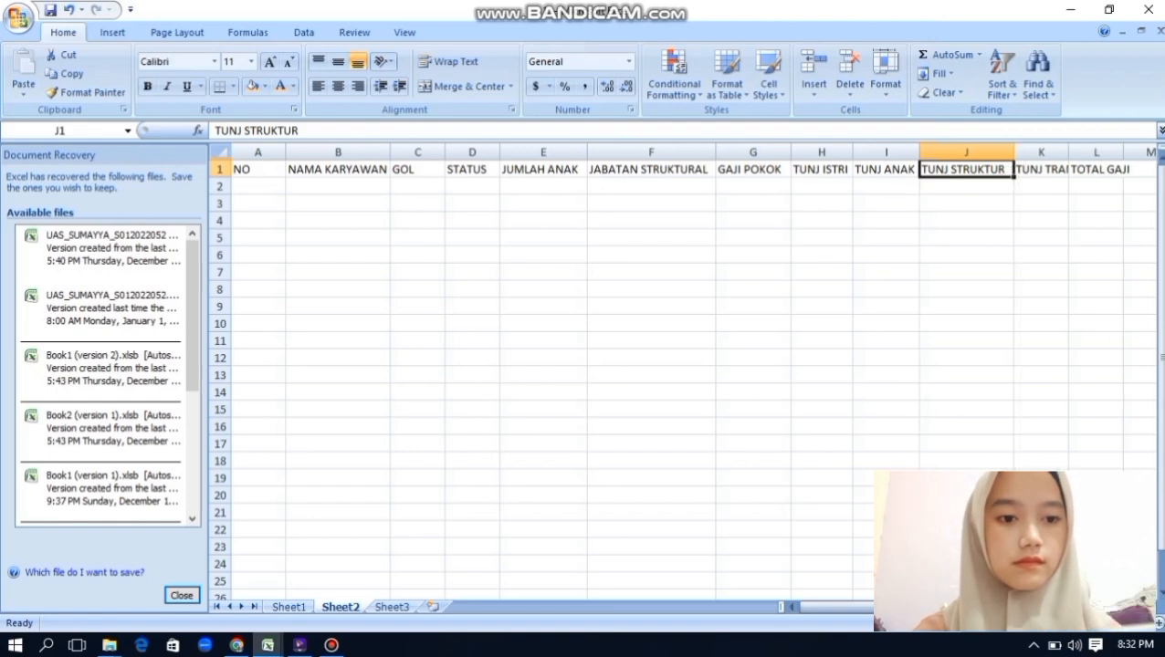
Widen column K to fit the header TUNJ TRANSPORT
click(1040, 169)
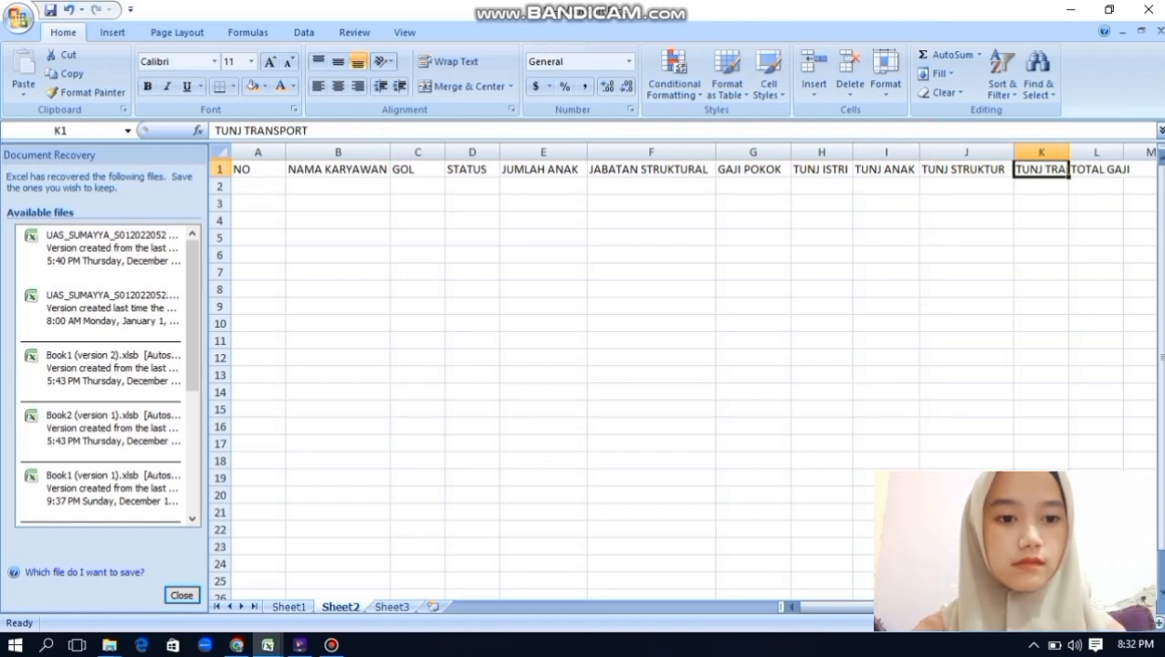
drag(1069, 152, 1073, 152)
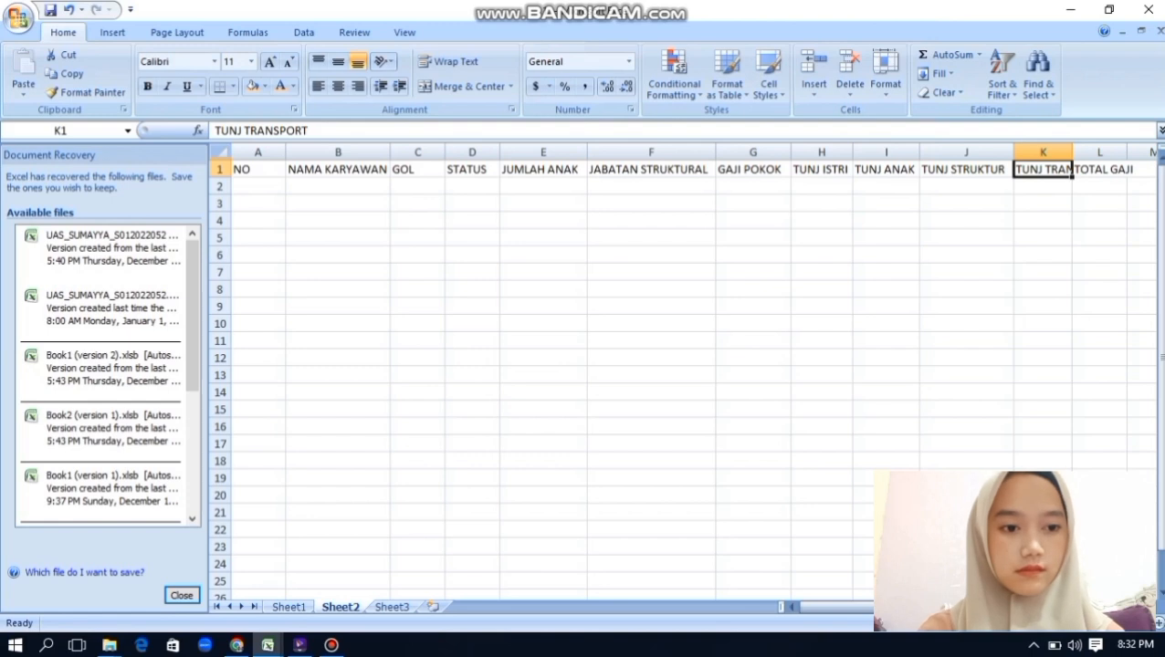
drag(1072, 152, 1122, 152)
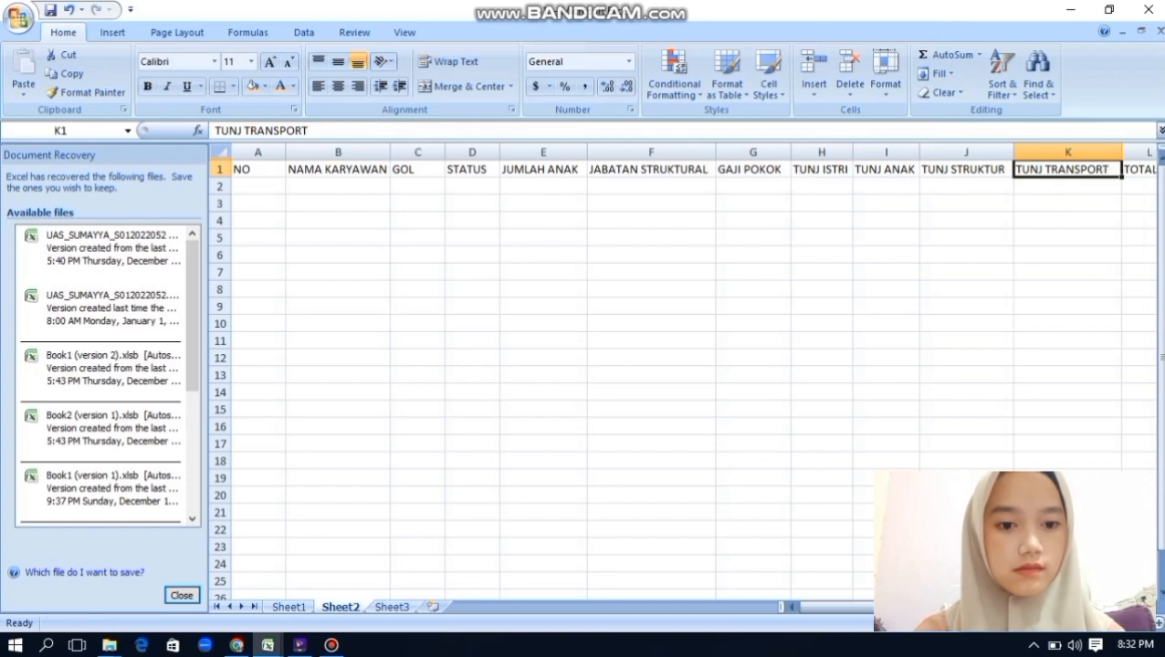
mouse_move(976, 607)
mouse_down()
mouse_move(1031, 607)
mouse_move(977, 607)
mouse_up()
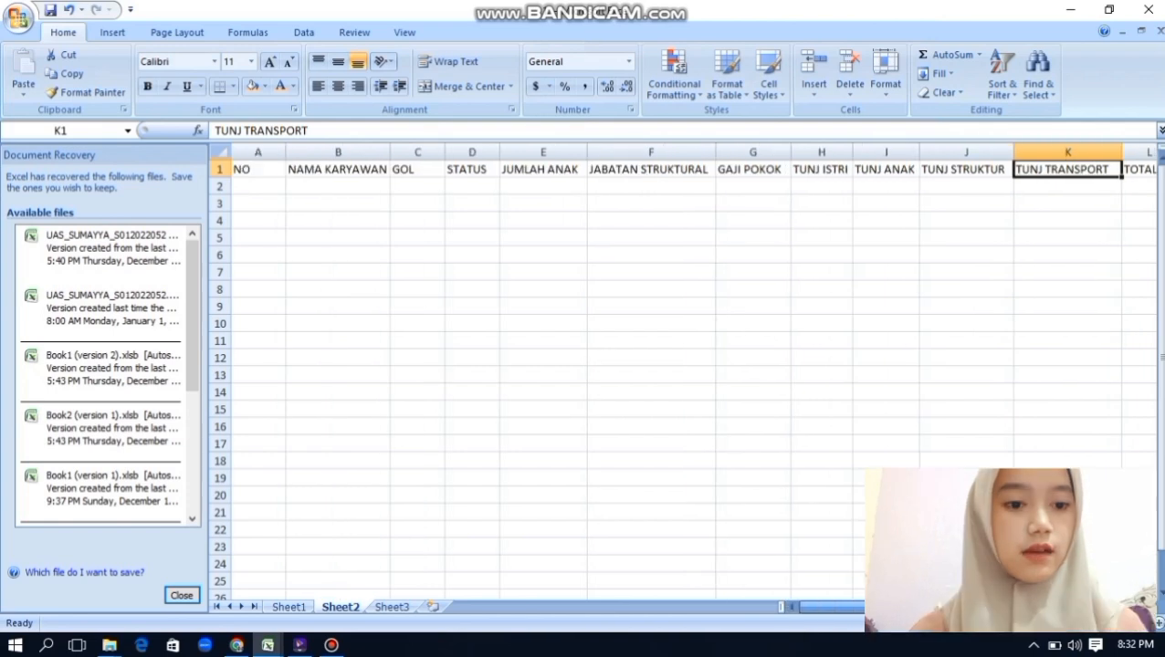
Enter the row numbers 1 to 4 under NO in cells A2 to A5
click(259, 186)
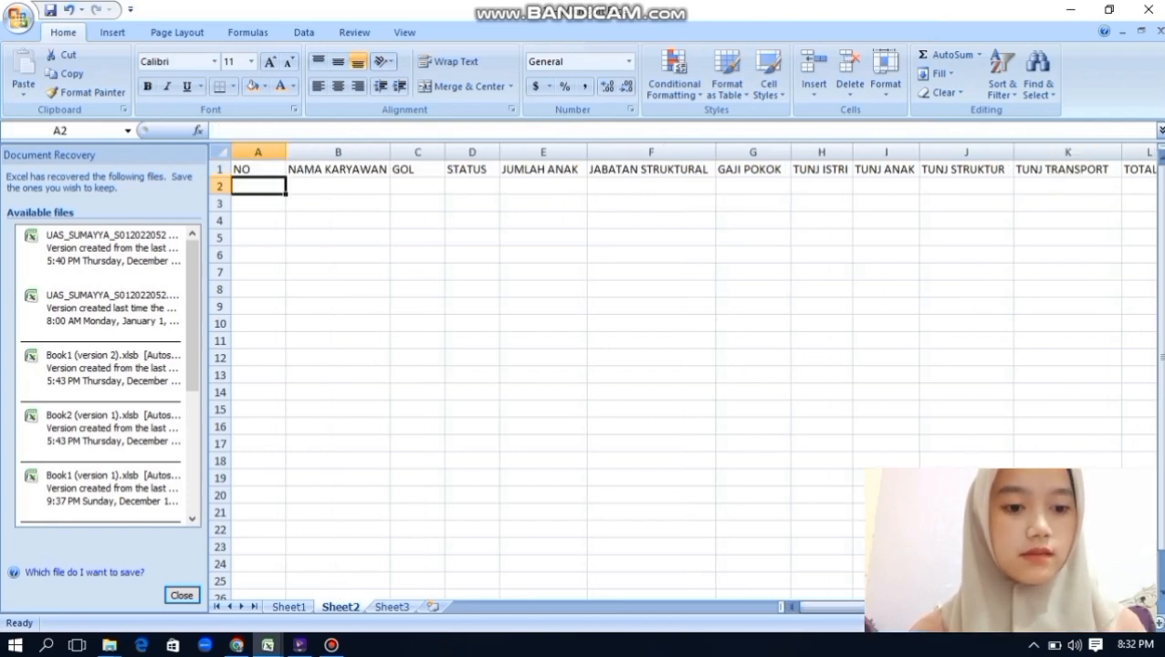
text(1)
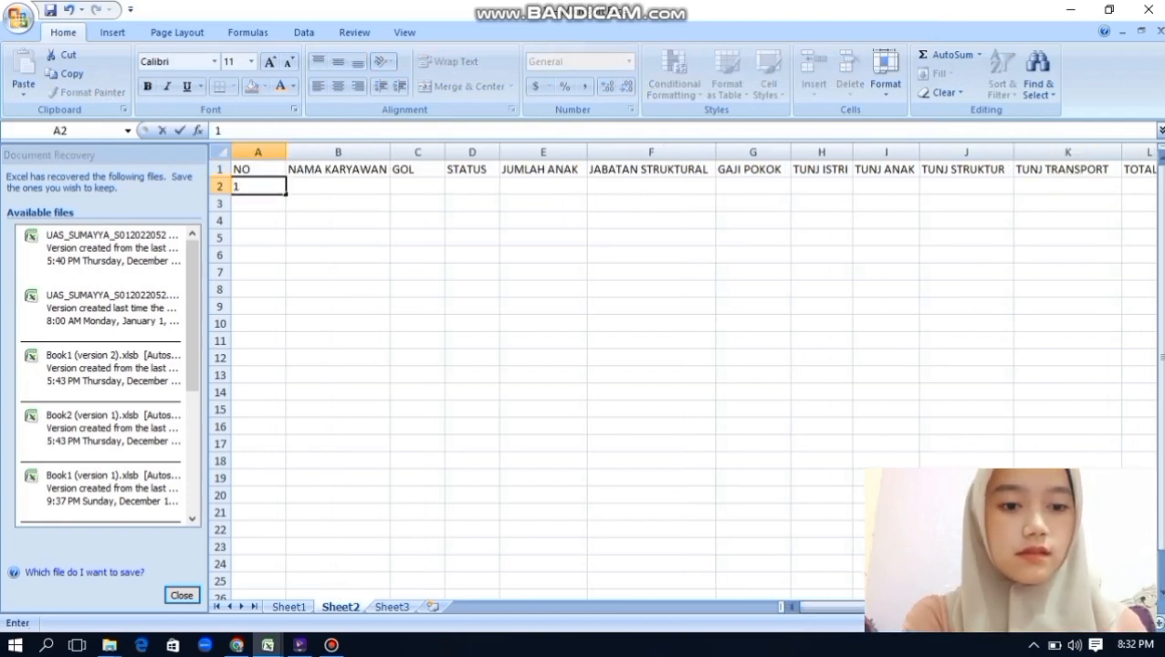
key(Return)
text(2)
key(Return)
click(258, 221)
key(BackSpace)
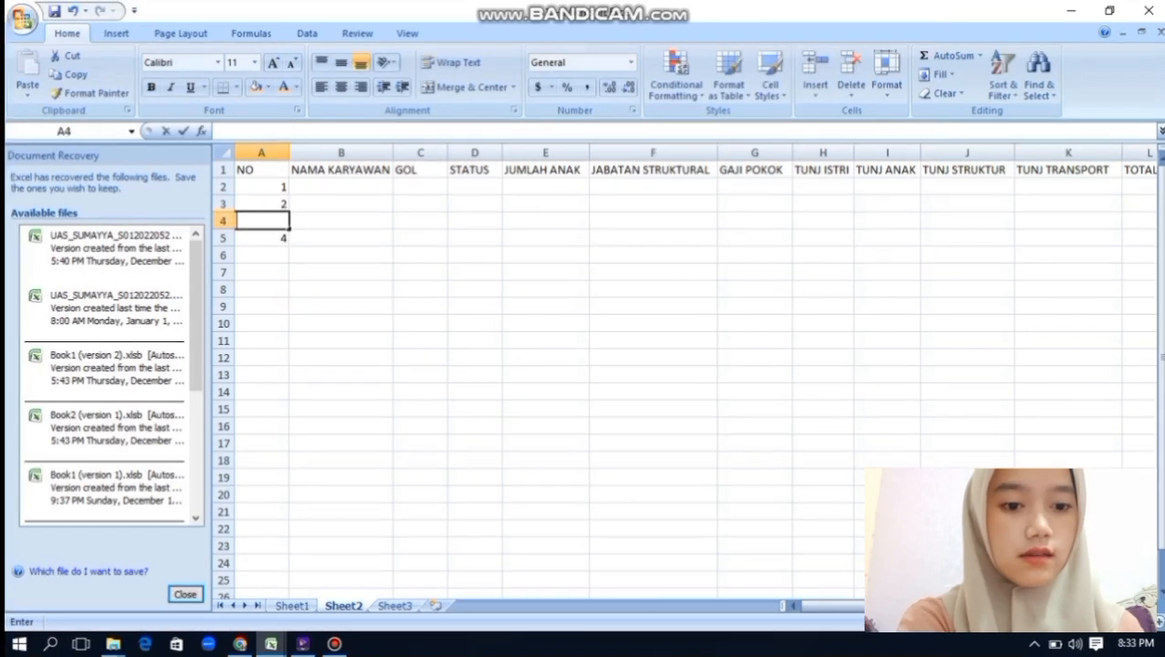
text(3)
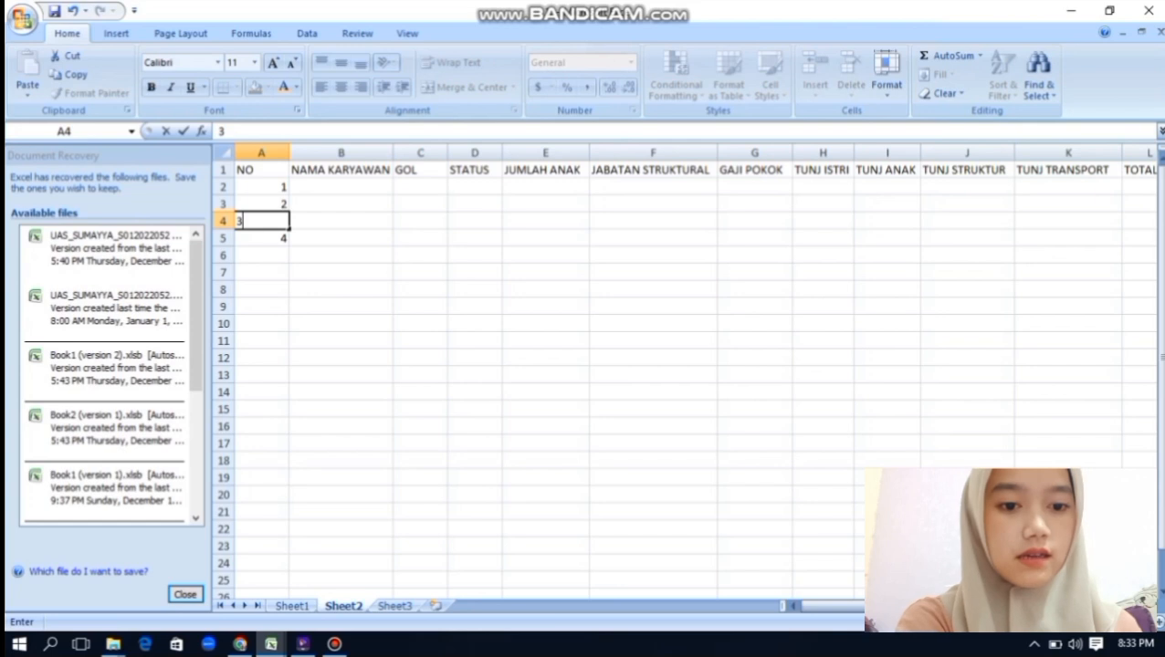
key(Return)
key(Return)
Continue the row numbers under NO with 5 to 10 in cells A6 to A11
text(5)
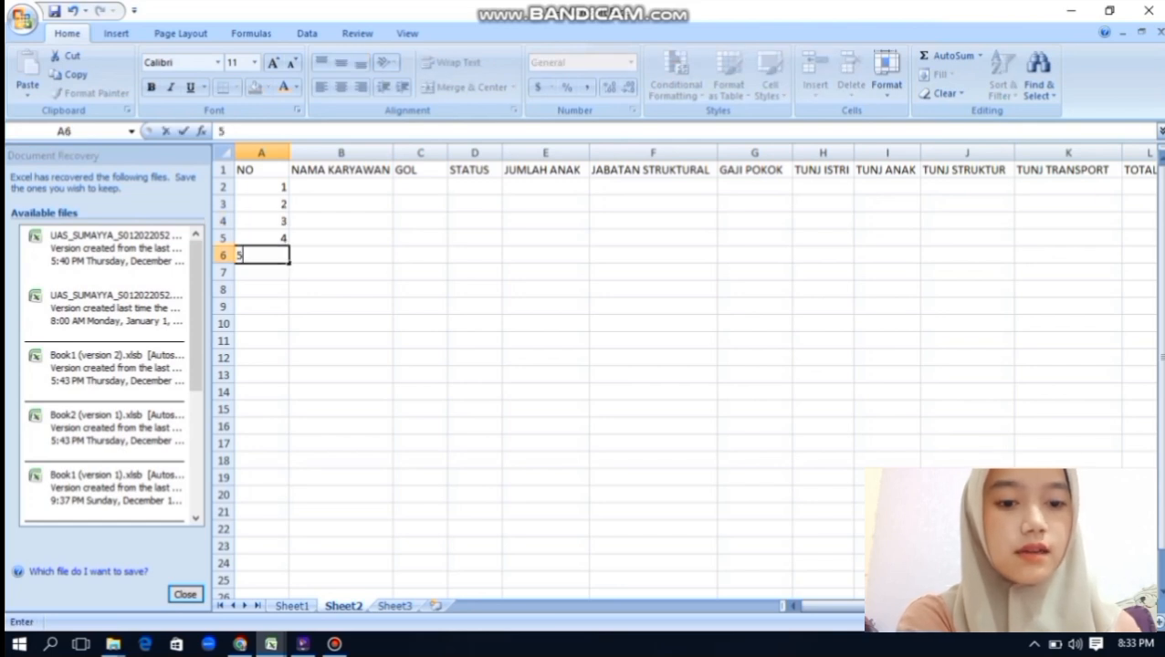
key(Return)
text(6)
key(Return)
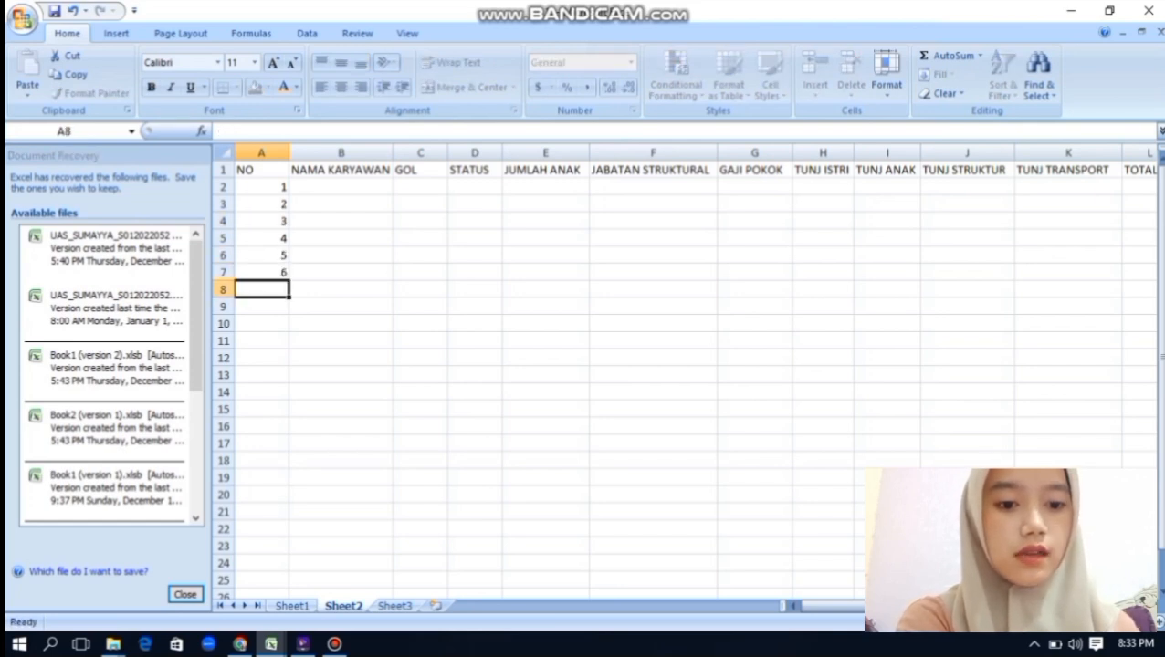
text(7)
key(Return)
text(8)
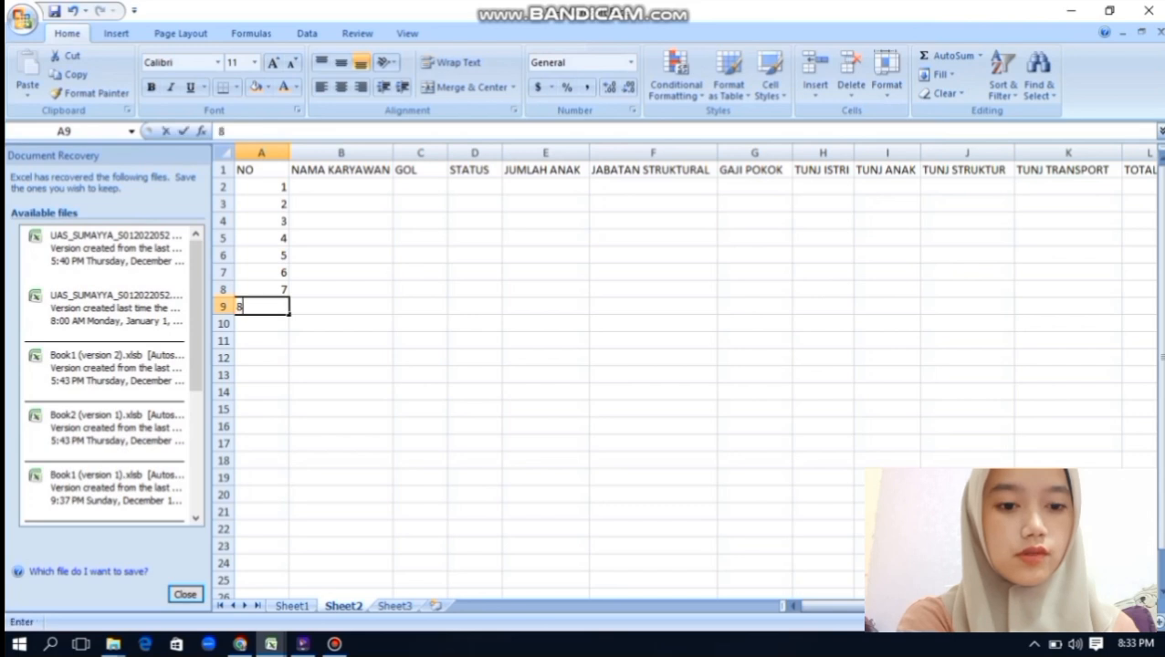
key(Return)
text(9)
key(Return)
text(10)
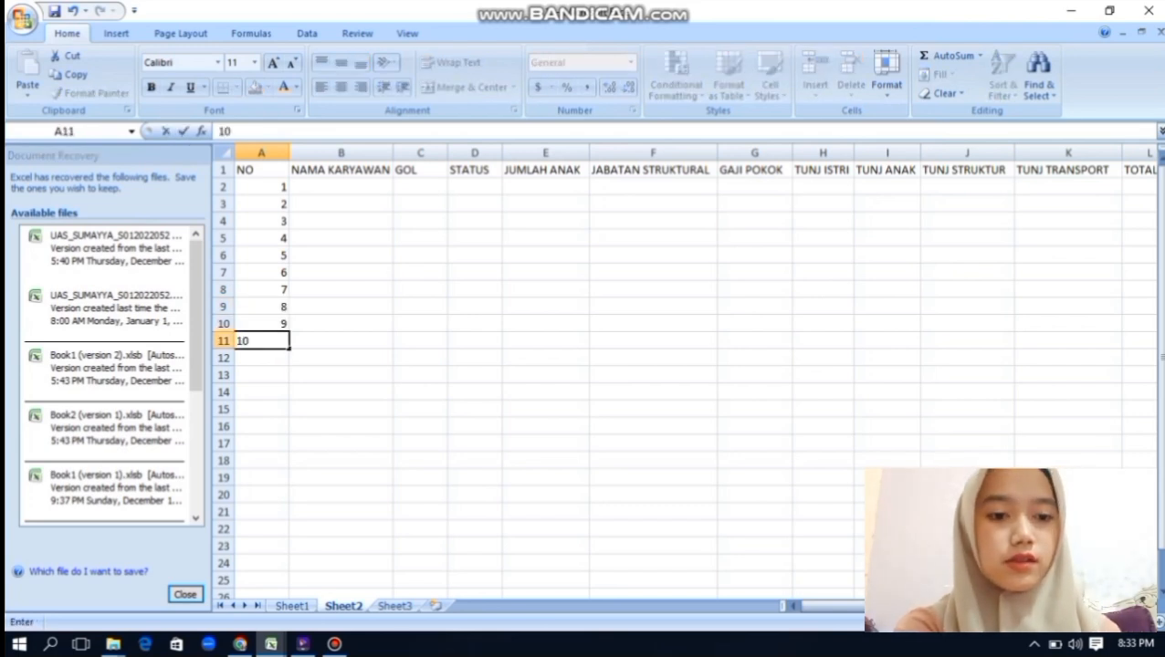
key(Return)
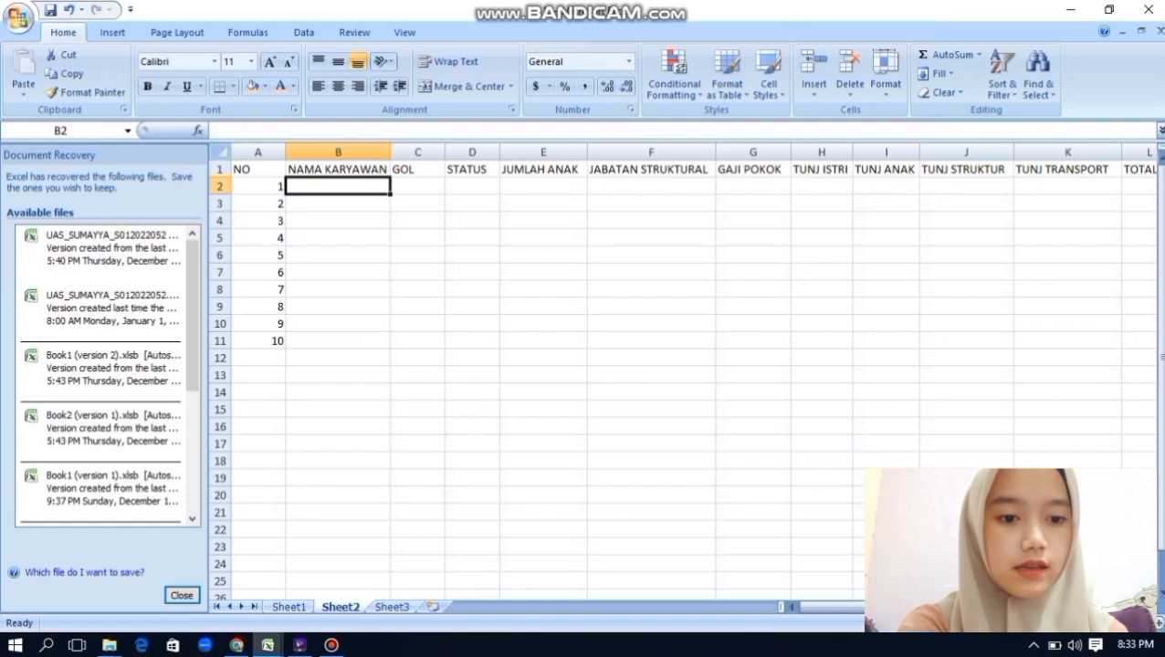
Enter the first two employees' names under NAMA KARYAWAN in cells B2 and B3
text(DILAM)
key(BackSpace)
text(N)
key(Return)
text(H)
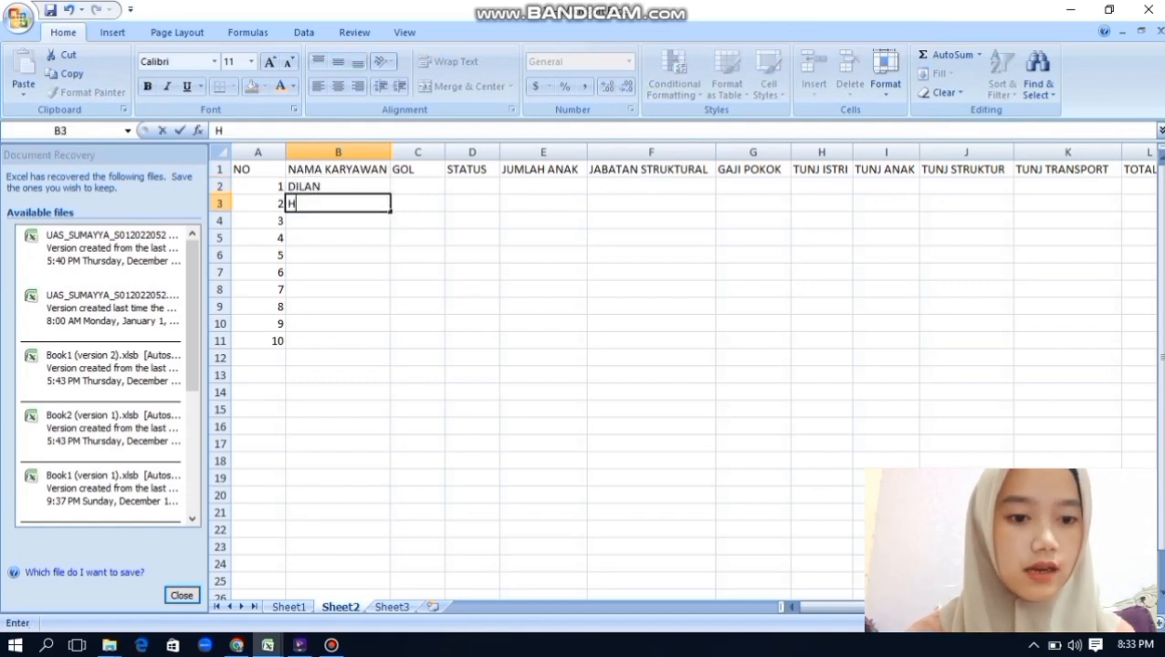
text(ANS)
key(Return)
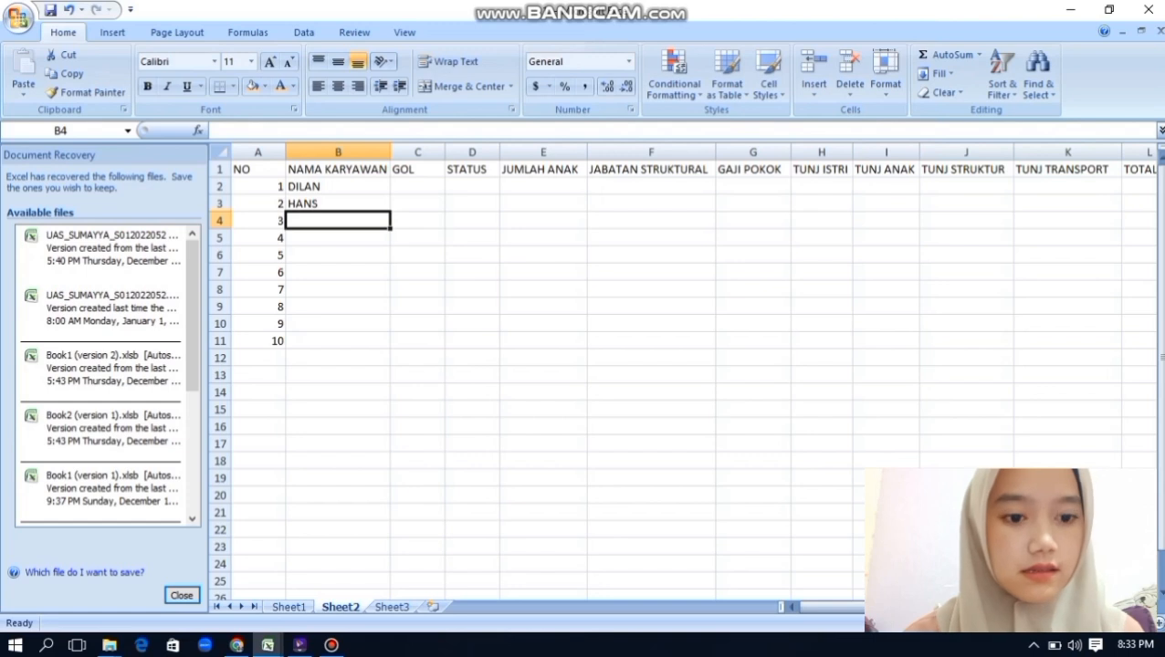
Enter the third to sixth employees' names under NAMA KARYAWAN in cells B4 to B7
text(SAHAR)
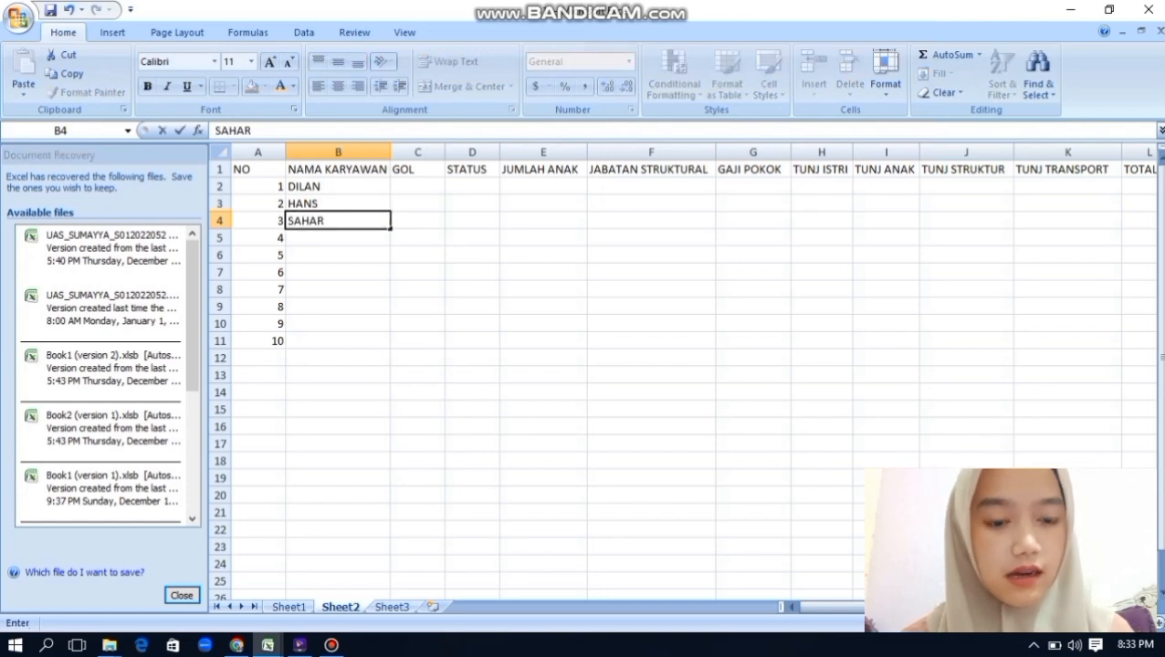
key(Return)
text(INAYAH)
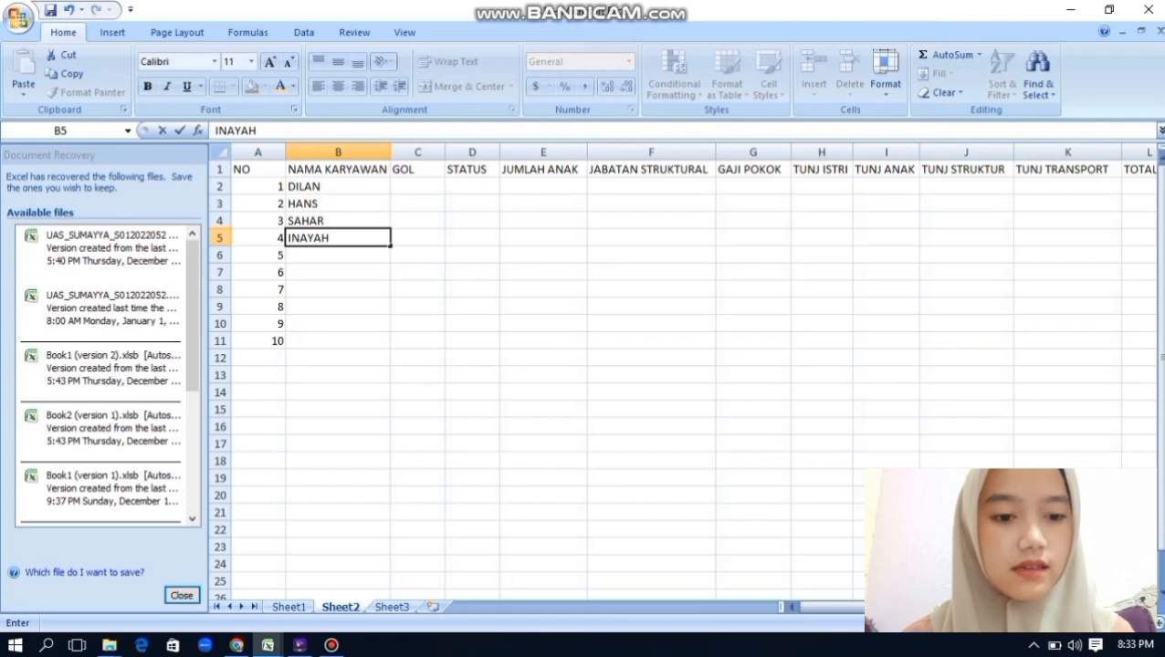
key(Return)
text(LEONA)
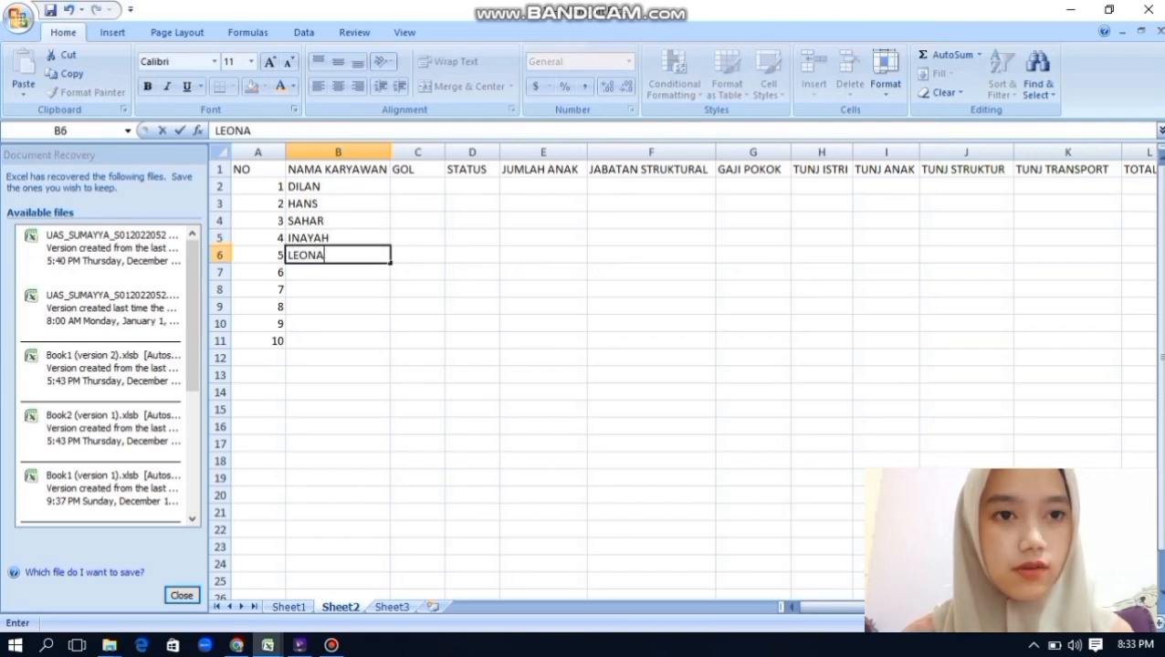
text(RDO)
key(Return)
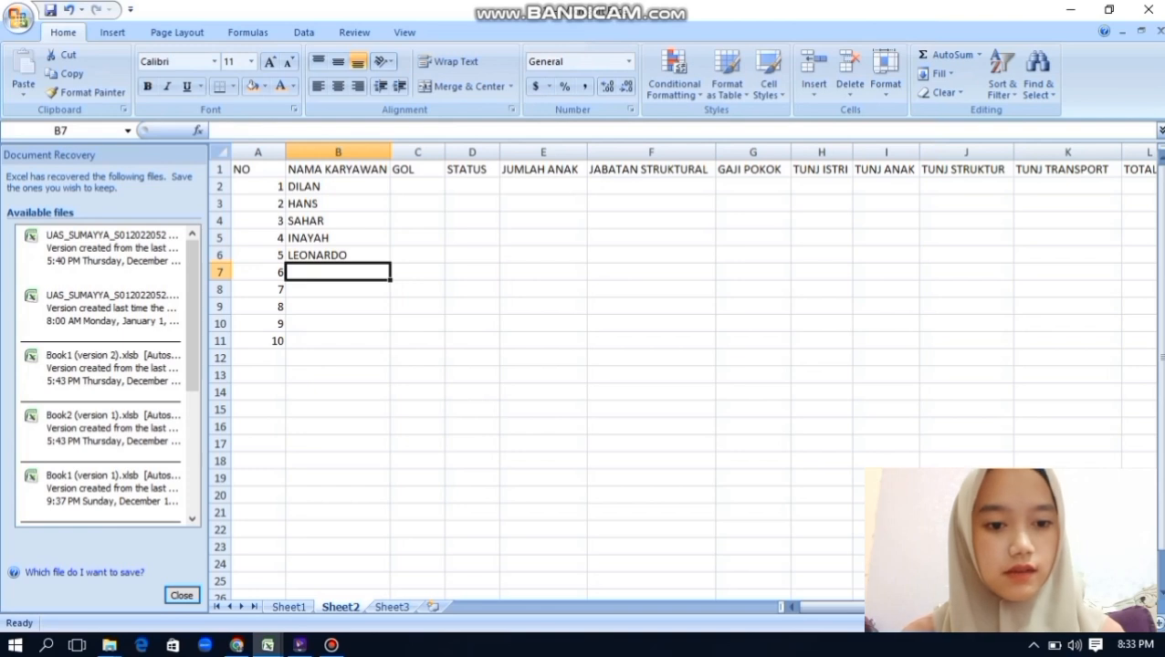
text(AZZAHRA)
key(Return)
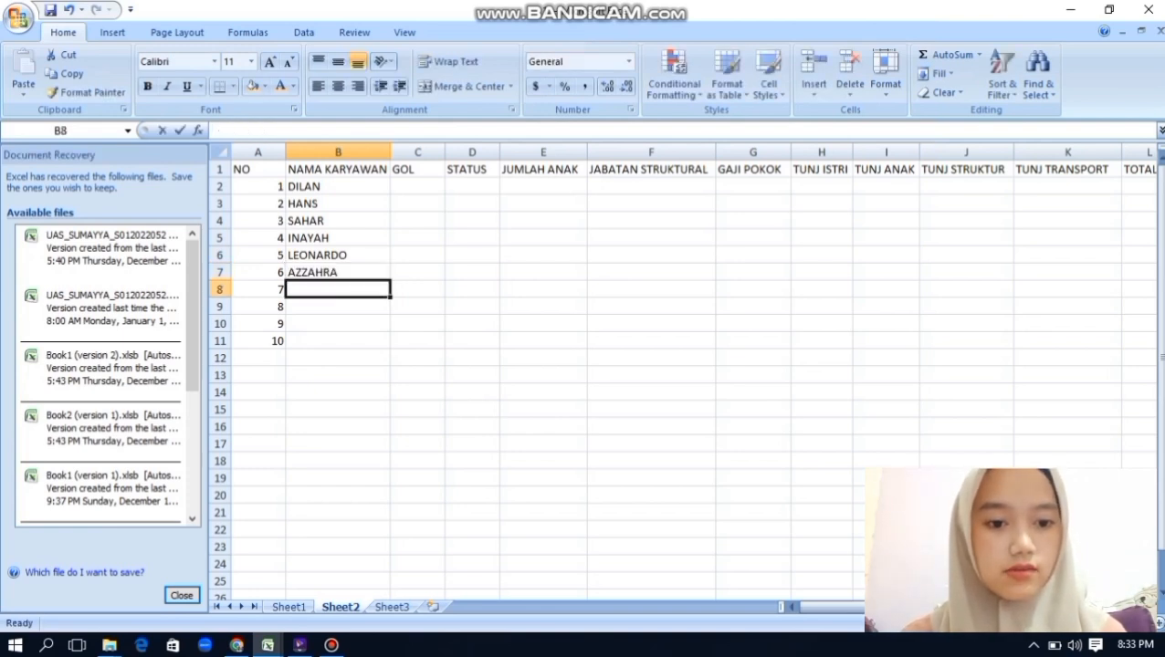
Enter the seventh to tenth employees' names under NAMA KARYAWAN in cells B8 to B11
text(MR)
key(BackSpace)
text(ELANI)
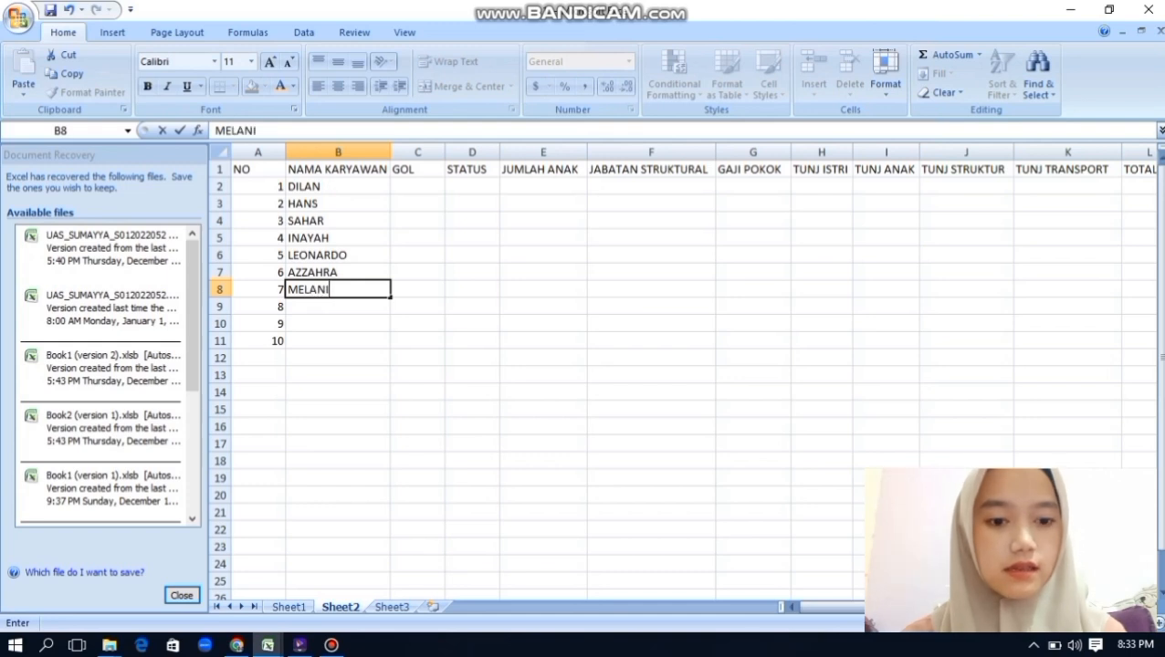
key(Return)
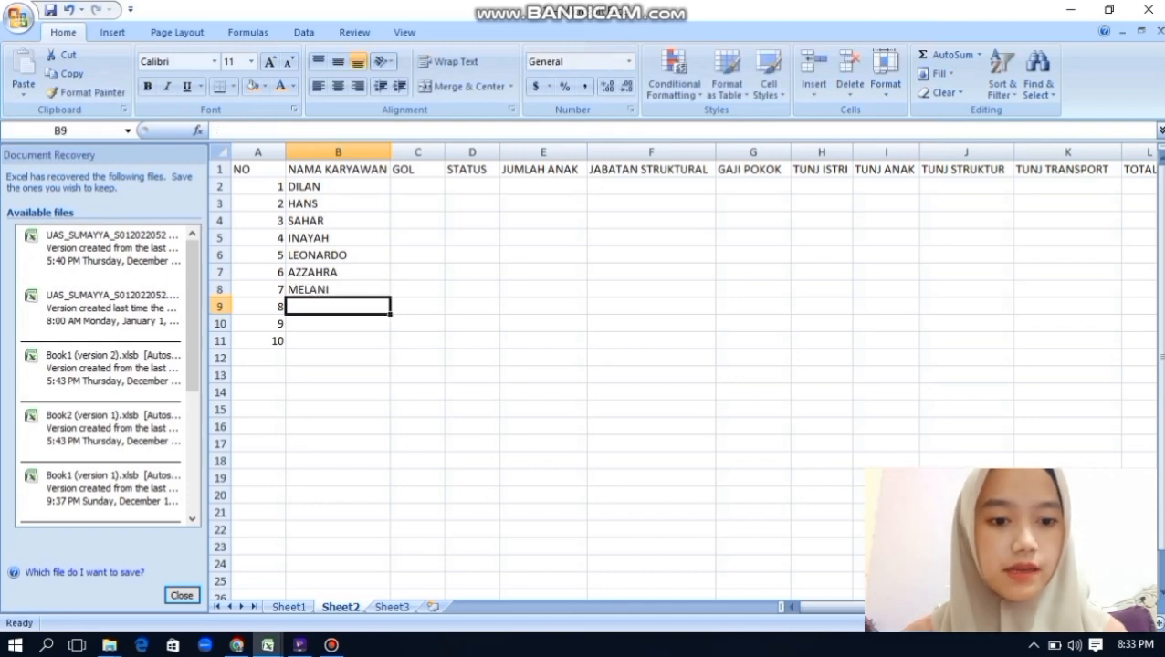
text(A)
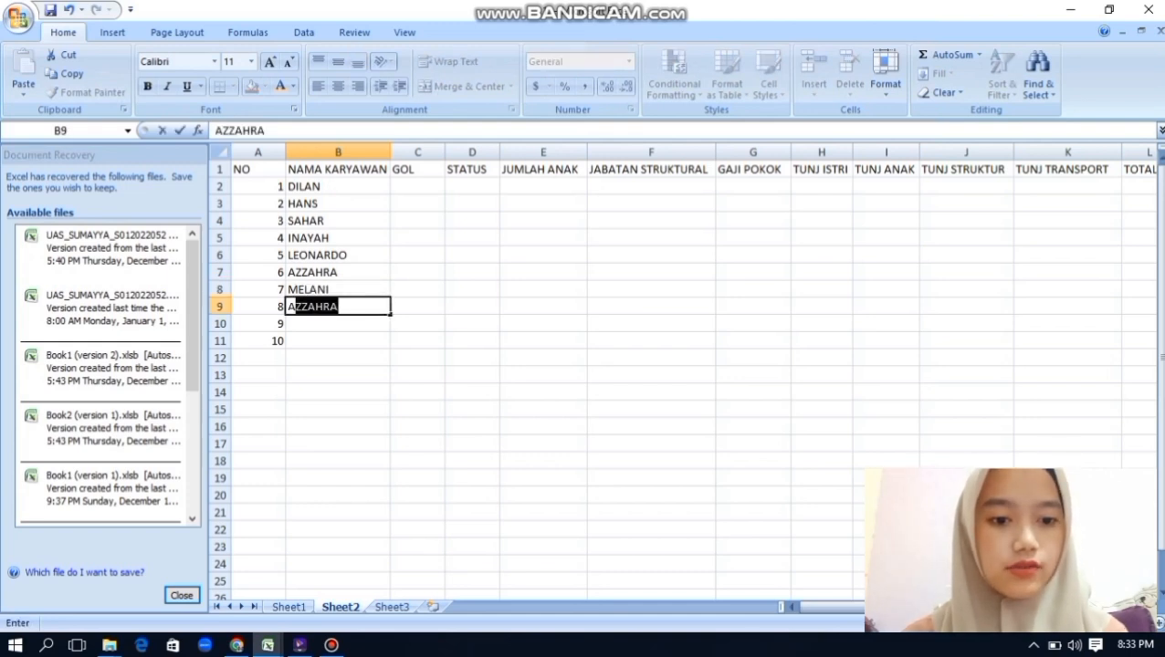
text(YU)
key(Return)
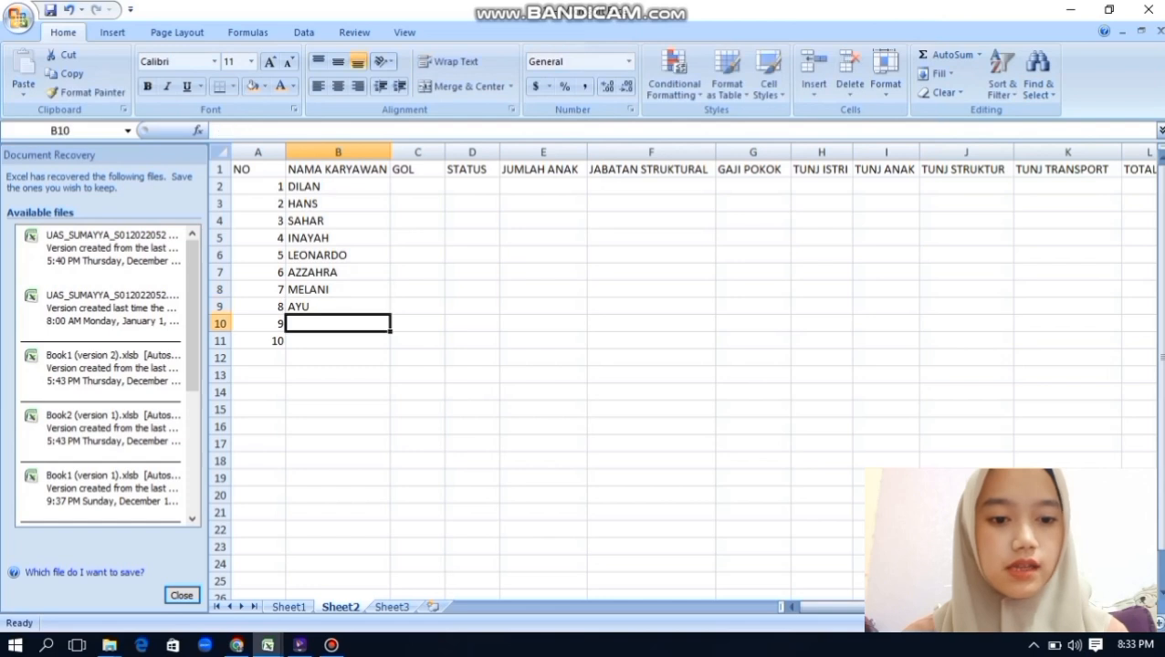
text(DINDA)
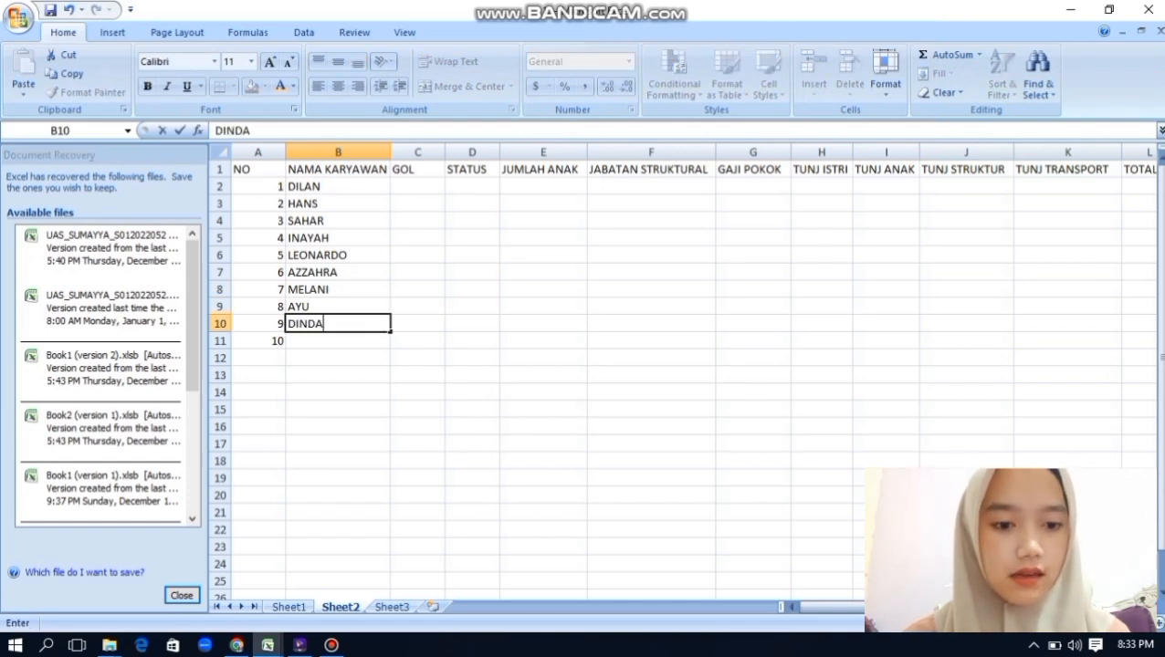
key(Return)
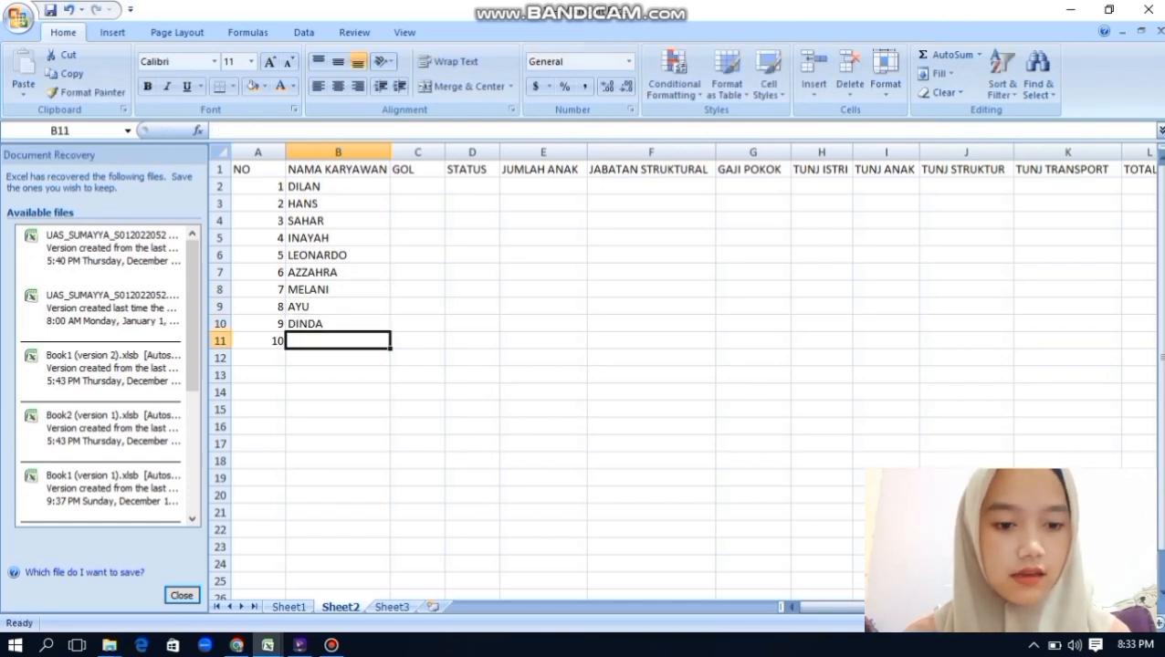
text(NURMAN)
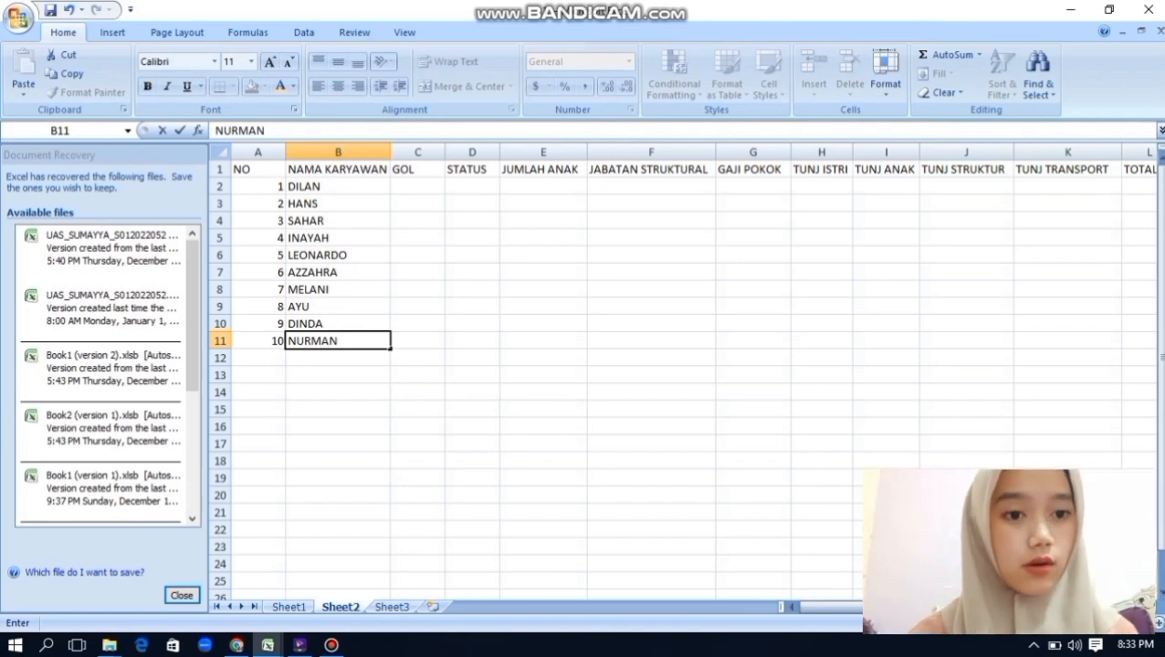
Fill cells C2 to C5 under GOL with the grades I, IV, III and II
click(417, 186)
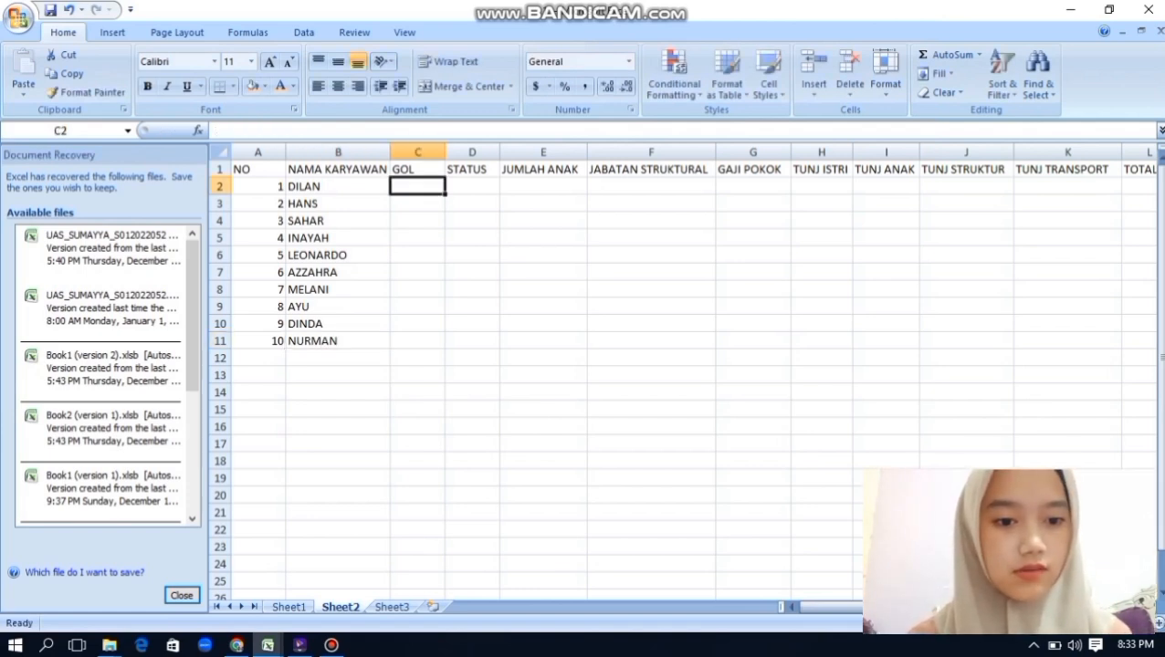
text(I)
key(Return)
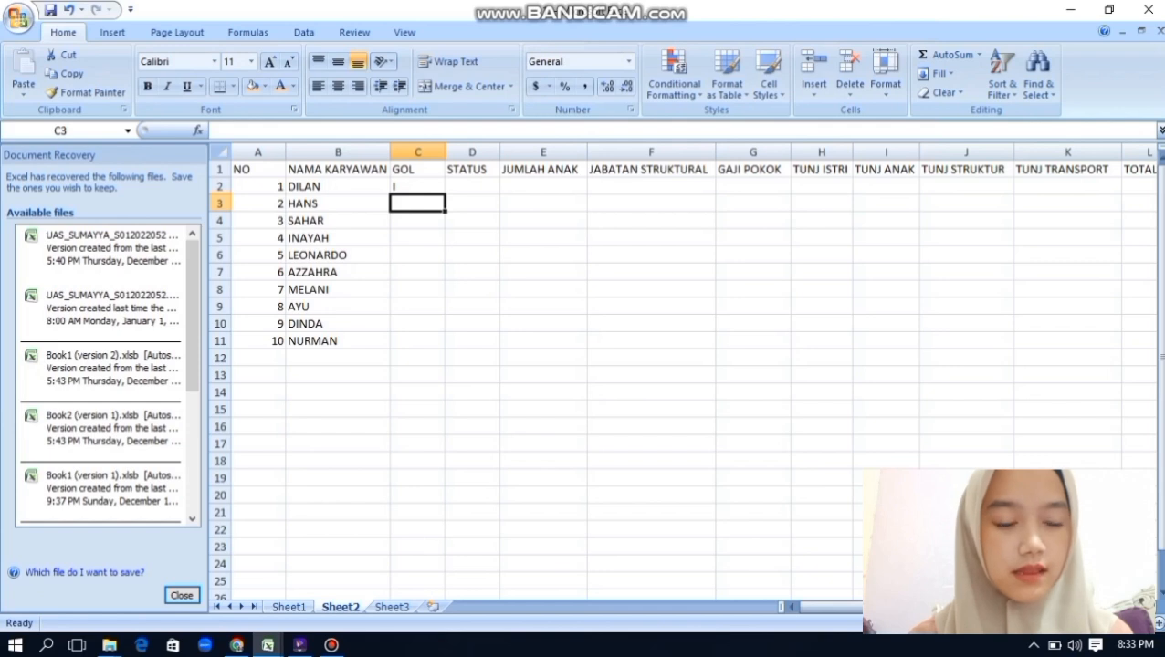
text(IV)
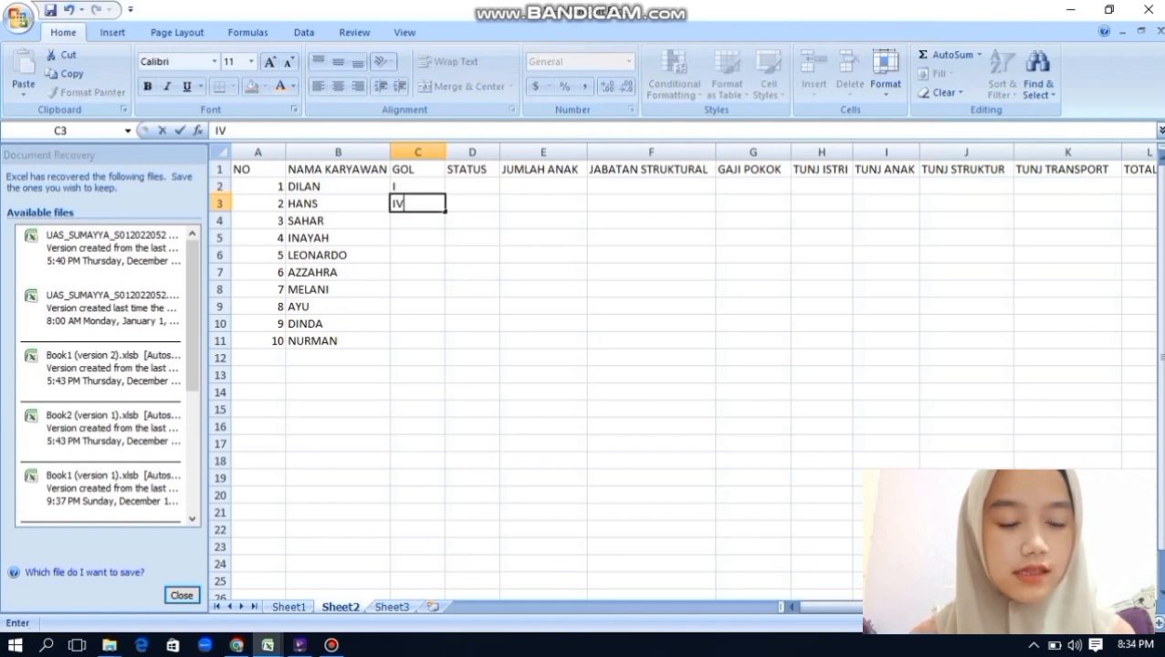
key(Return)
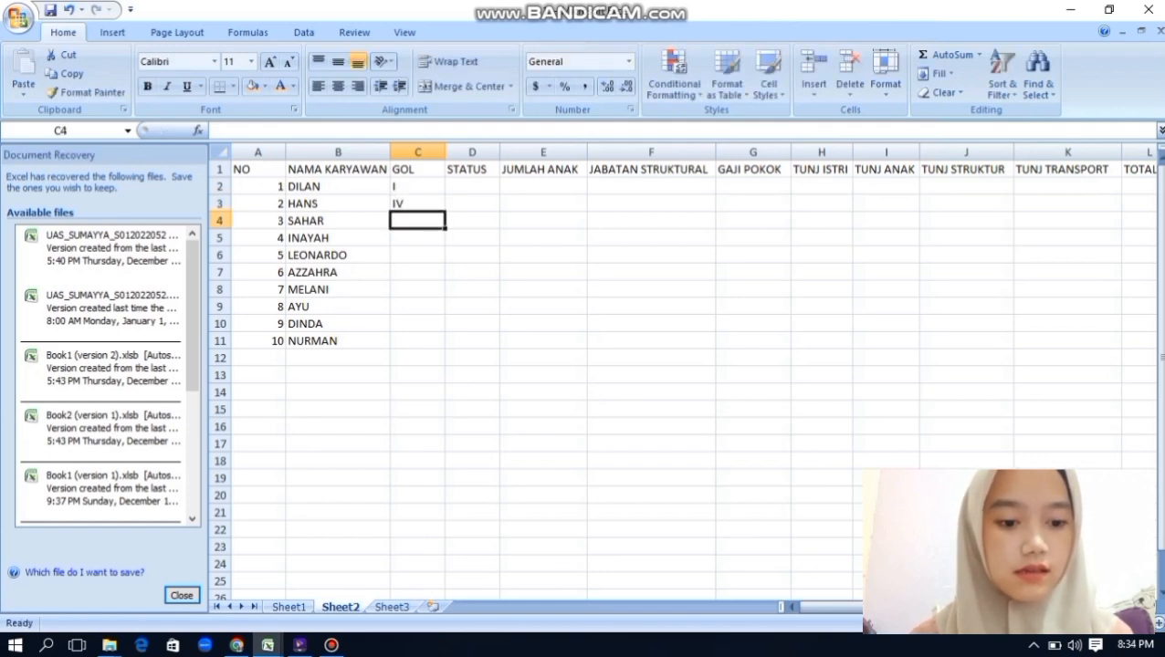
text(III)
key(Return)
text(II)
key(Return)
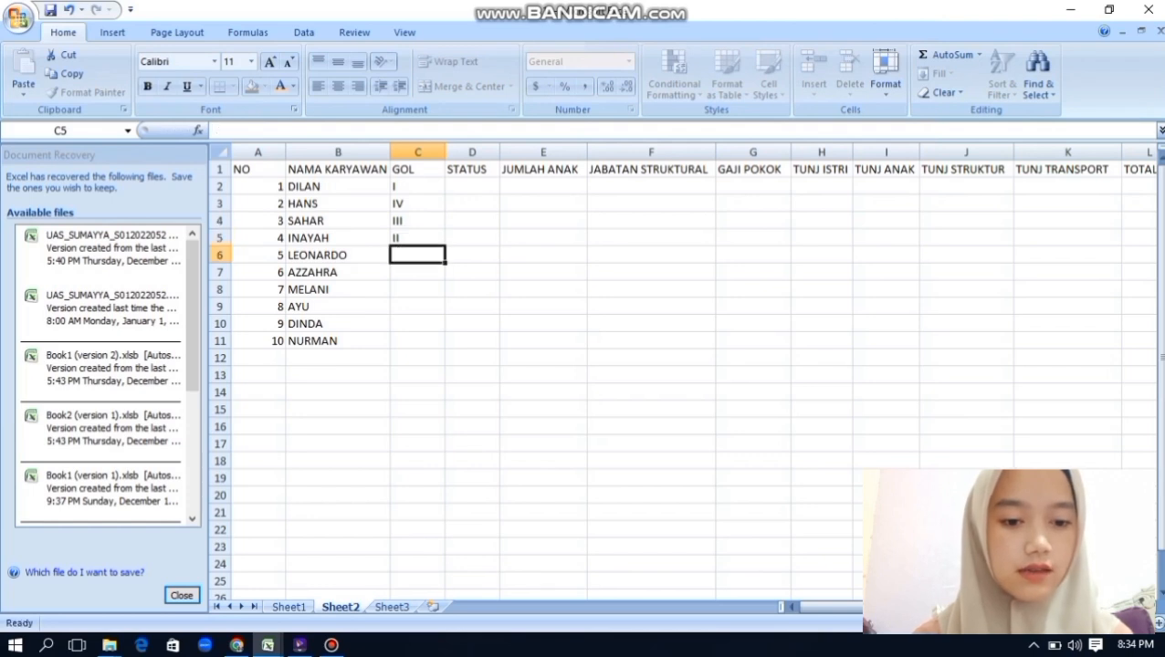
Continue the GOL grades in cells C6 to C11 with III, I, II, IV, III and II
text(III)
key(Return)
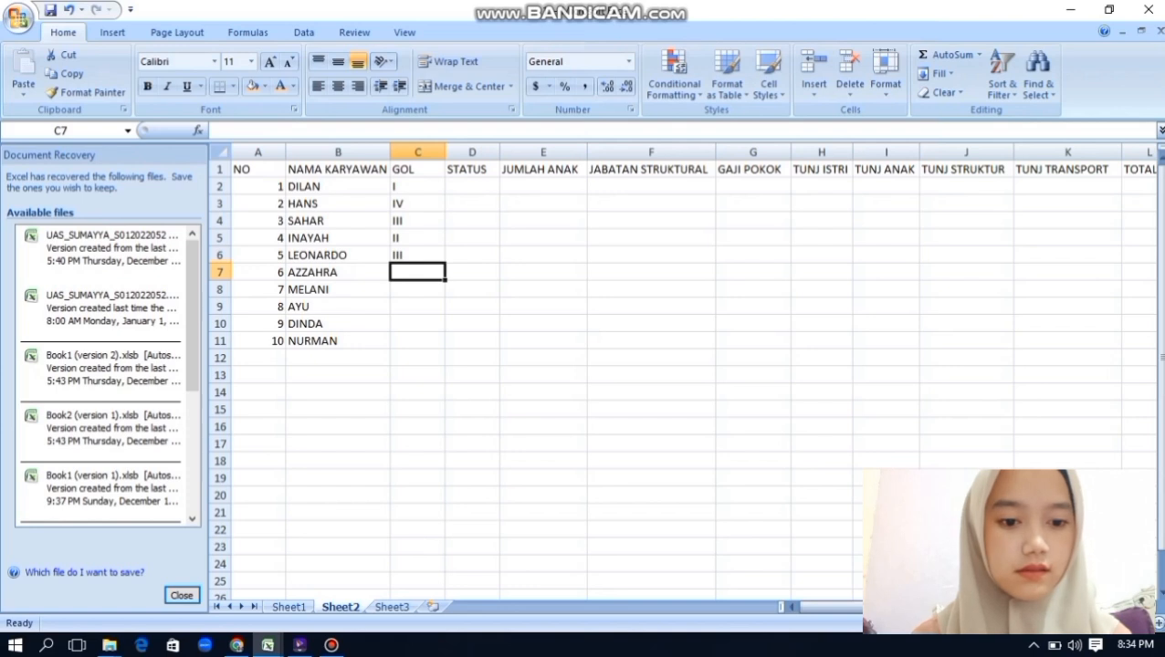
text(I)
key(Return)
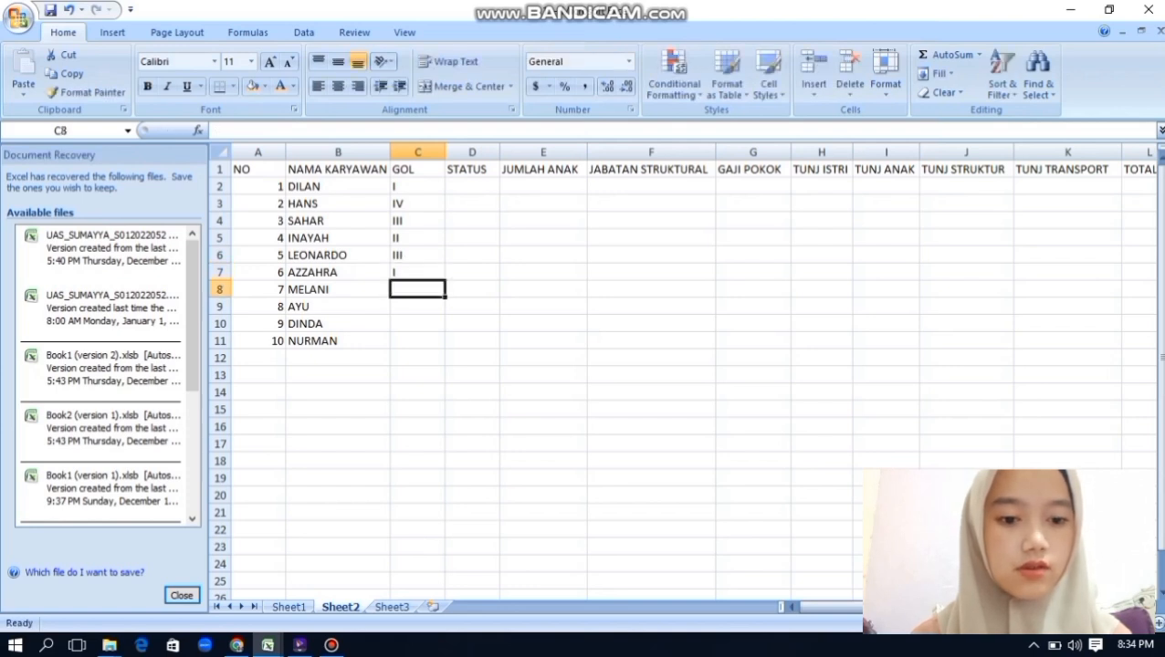
text(II)
key(Return)
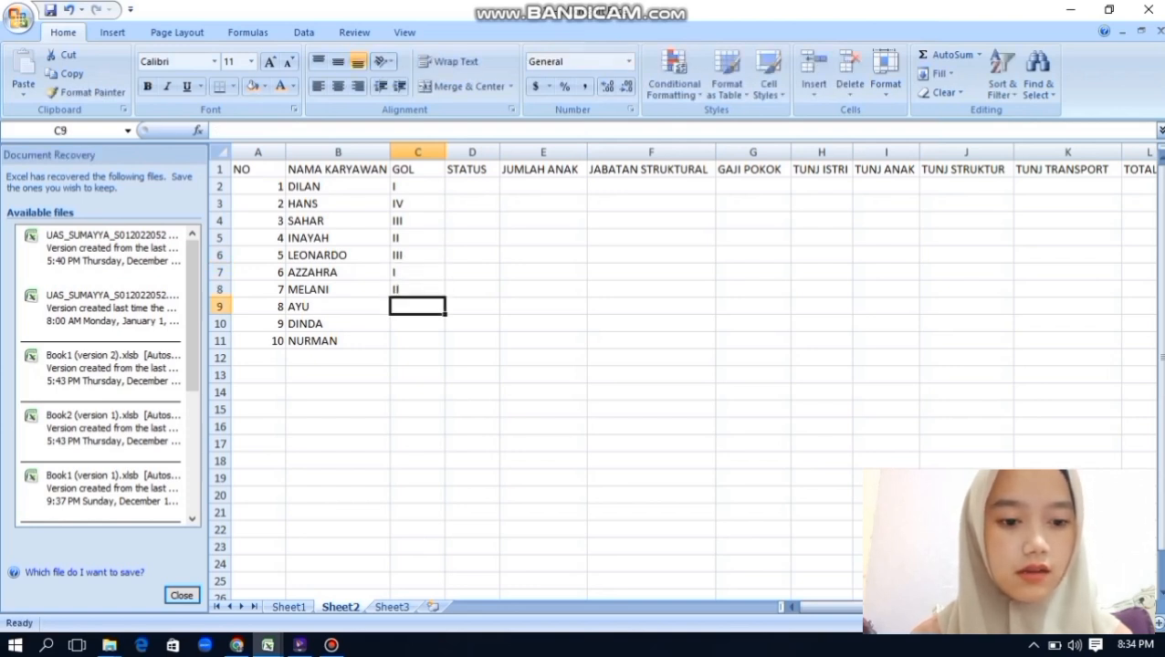
text(IV)
key(Return)
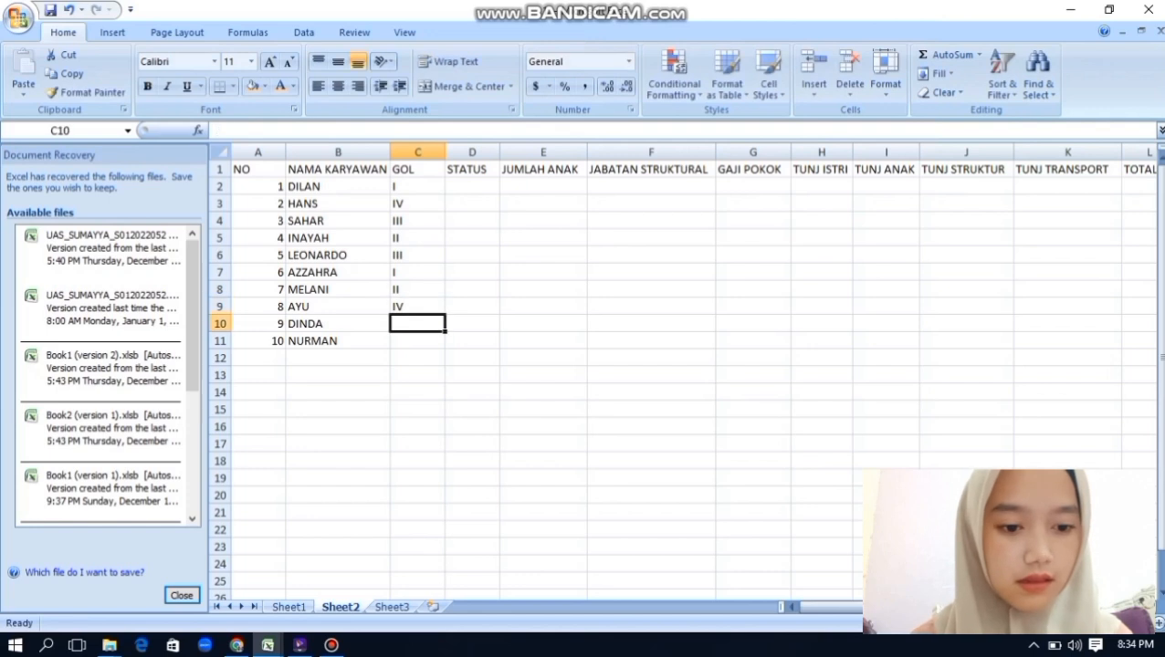
text(III)
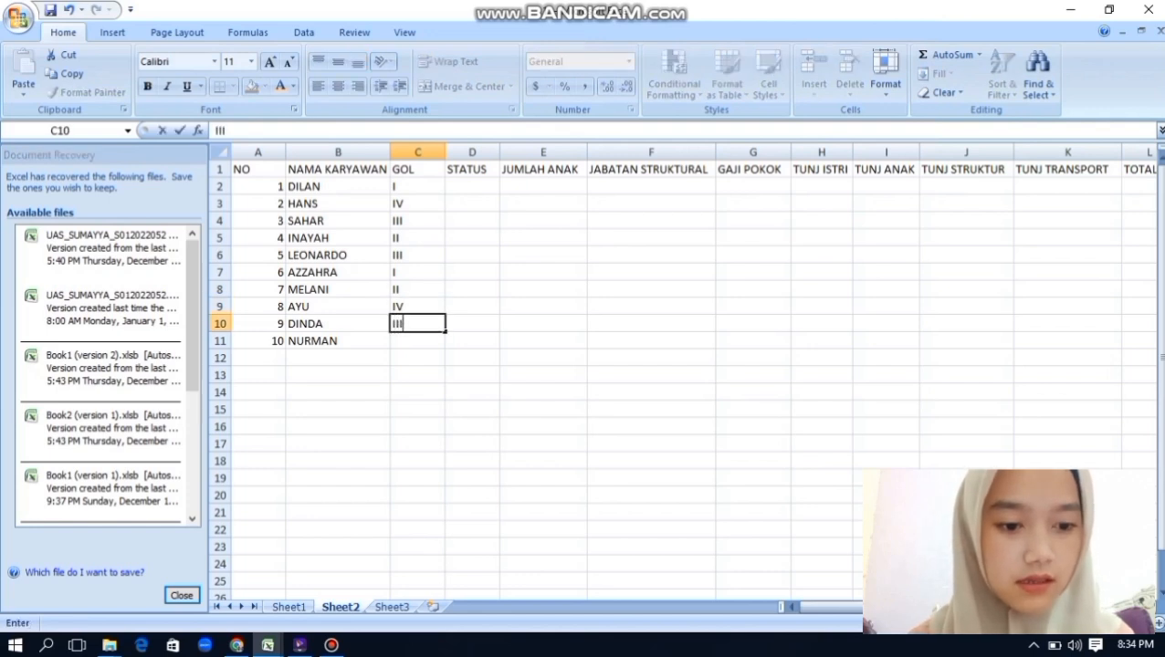
key(Return)
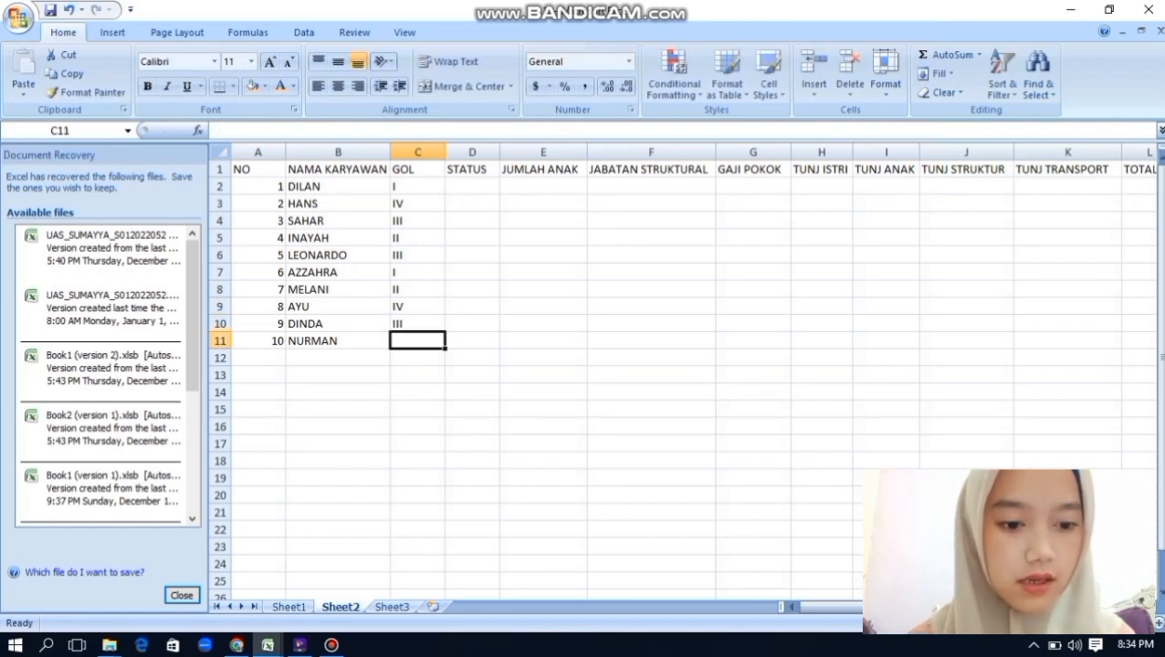
text(II)
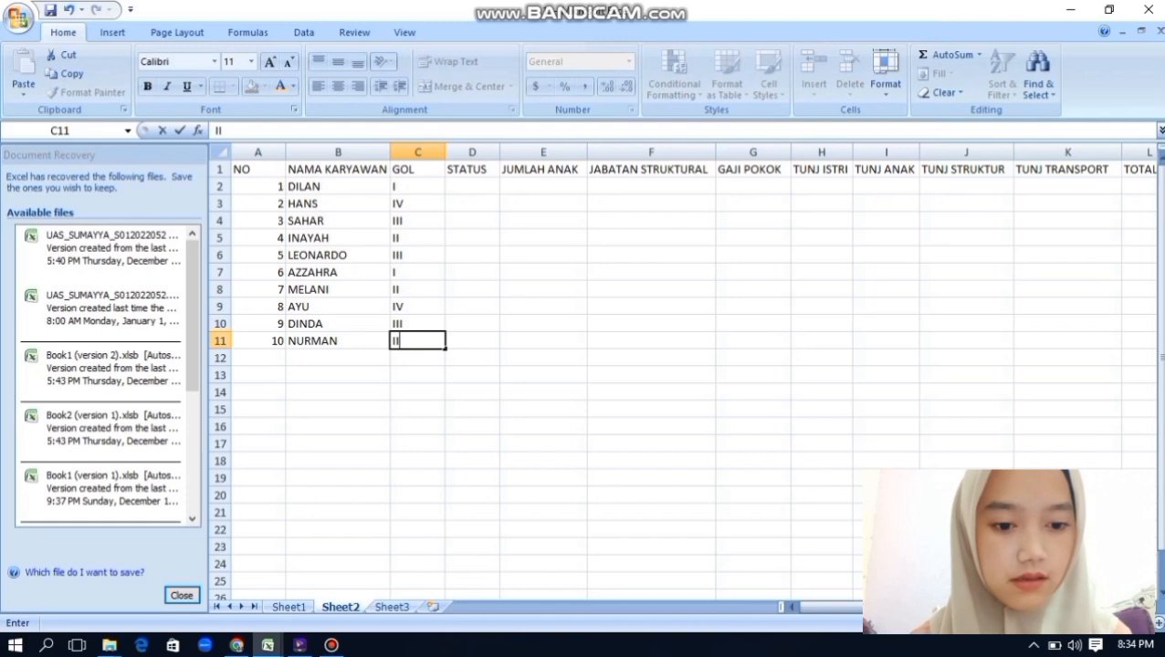
Under STATUS, enter NIKAH in cells D2 to D4 and BELUM in cell D5
click(472, 187)
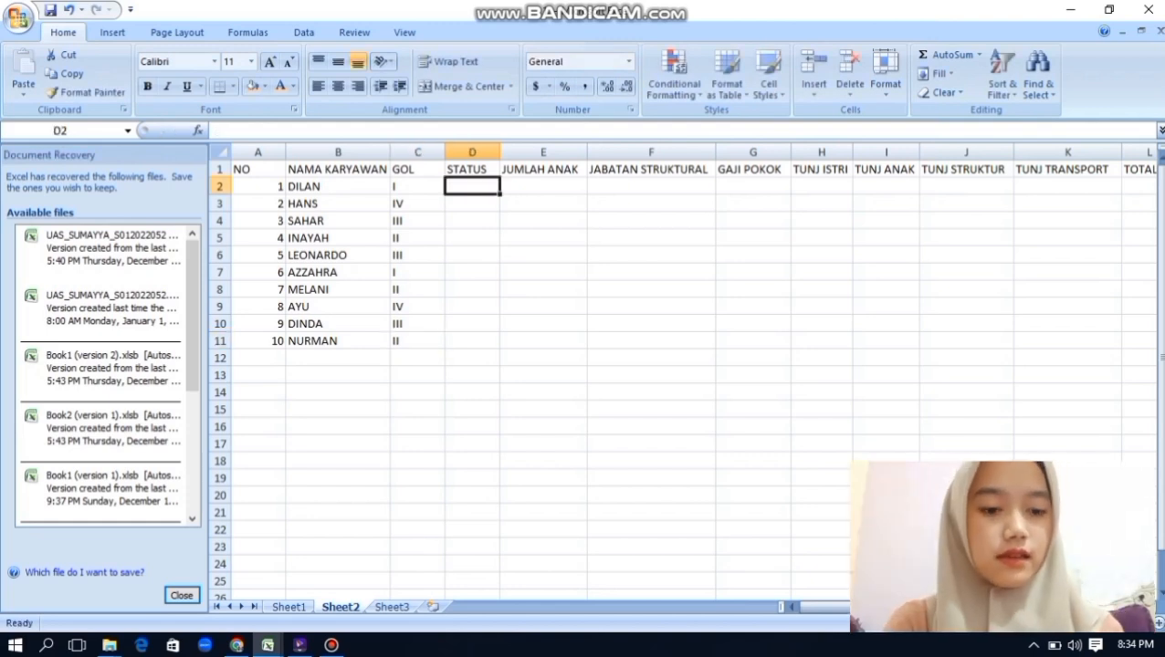
text(NIKAH)
key(Return)
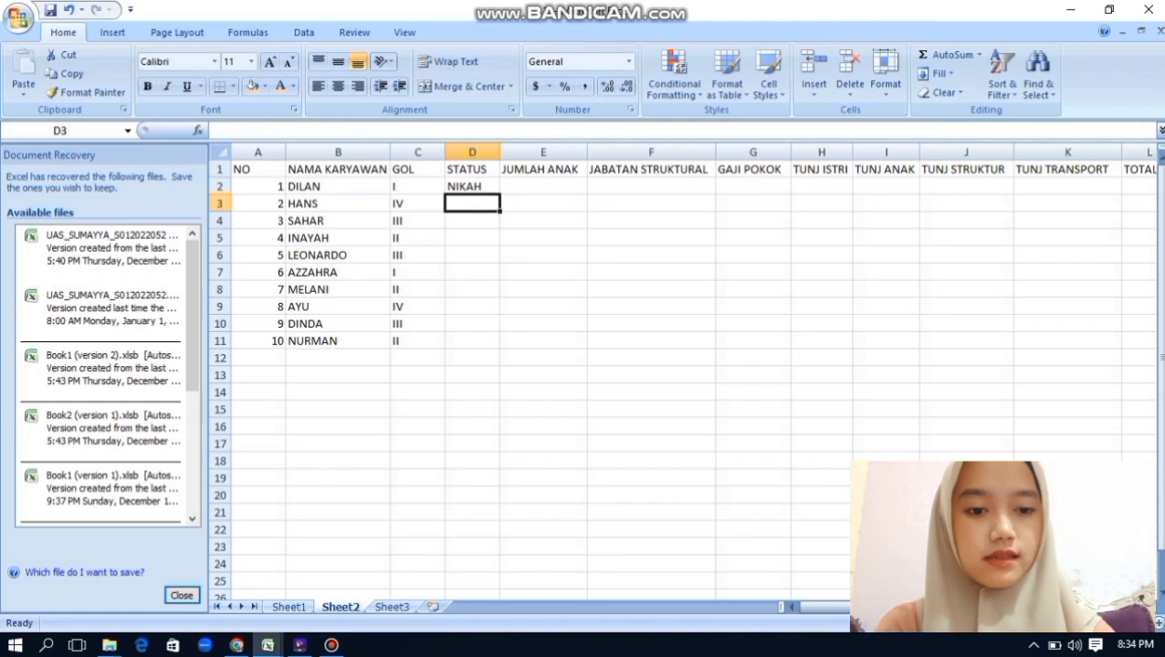
text(NIKAH)
key(Return)
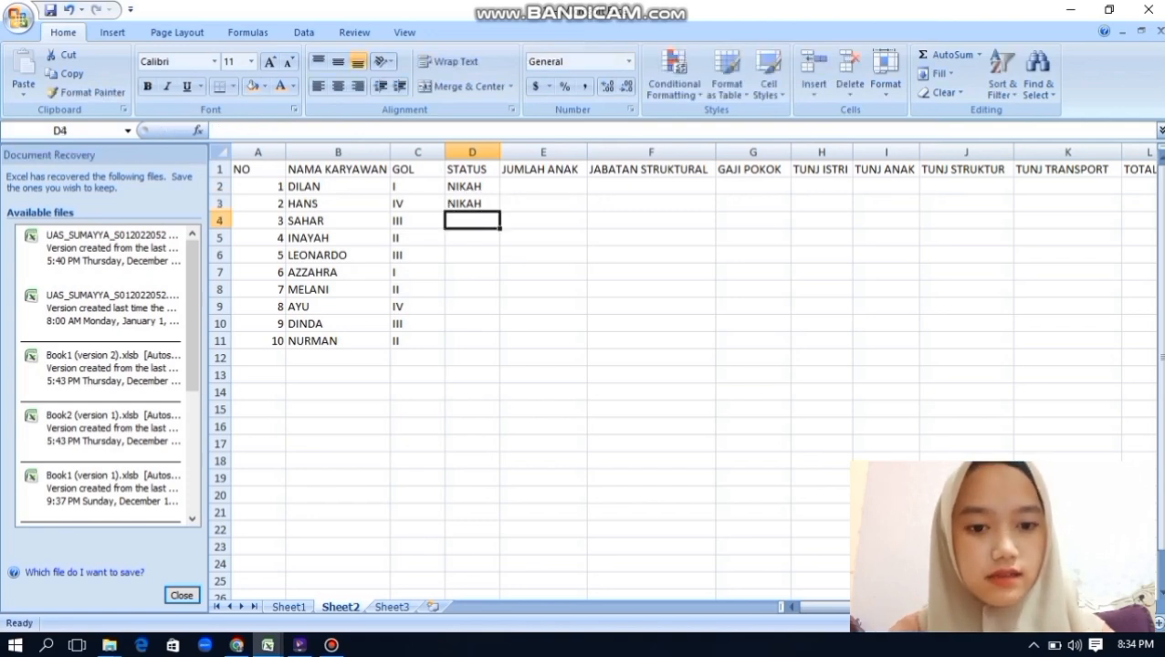
text(NIKAH)
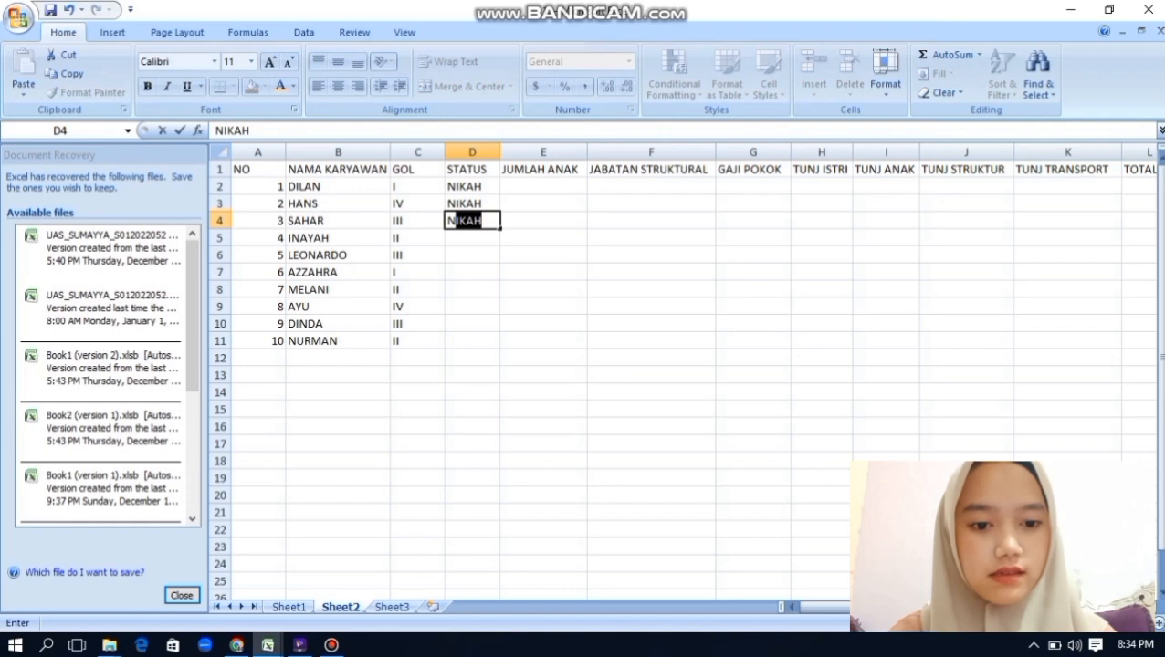
key(Return)
text(BELUM)
key(Return)
text(B)
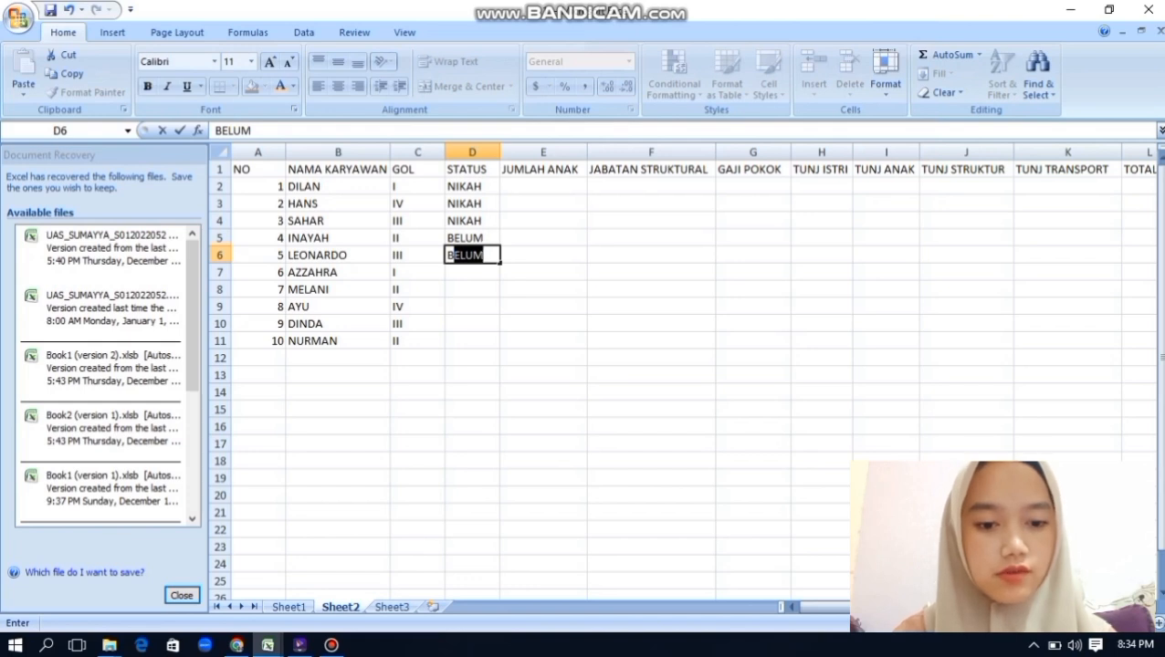
key(Return)
key(Up)
key(BackSpace)
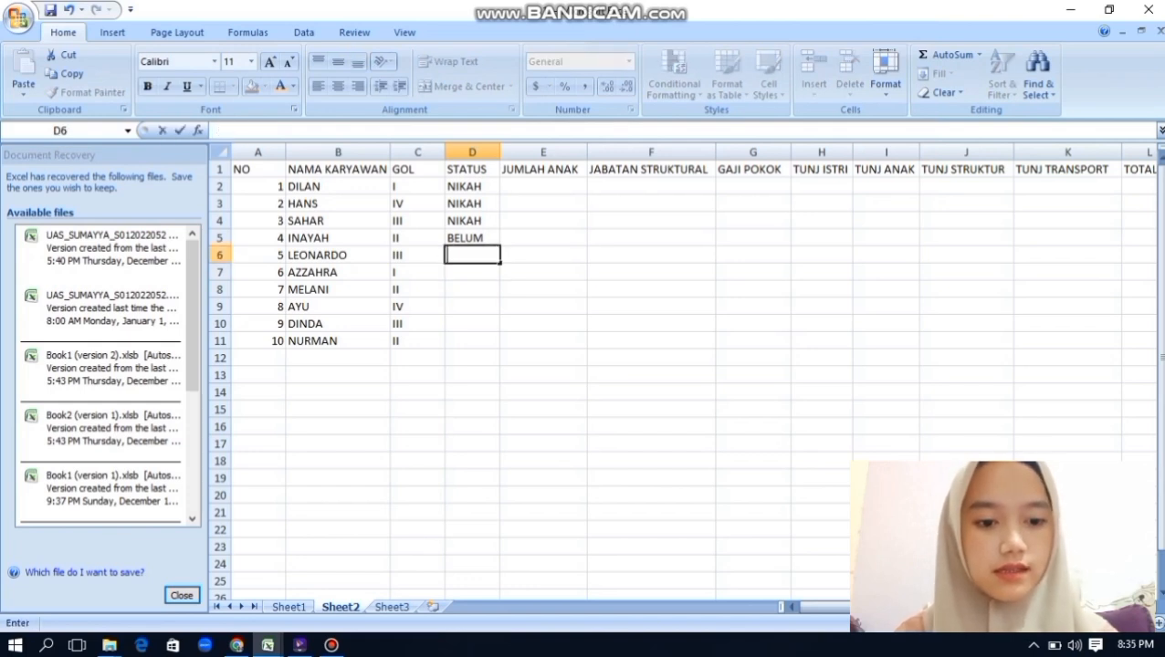
Continue the STATUS column with NIKAH in cell D6 and BELUM in cells D7 and D8
text(NIKA)
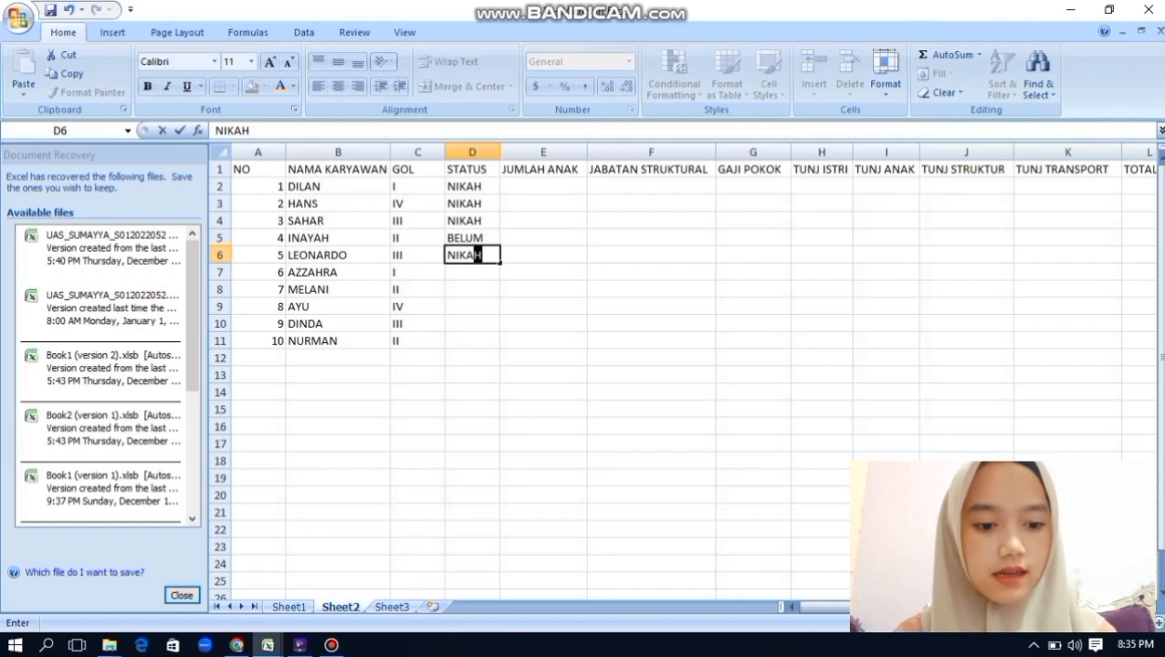
text(H)
key(Return)
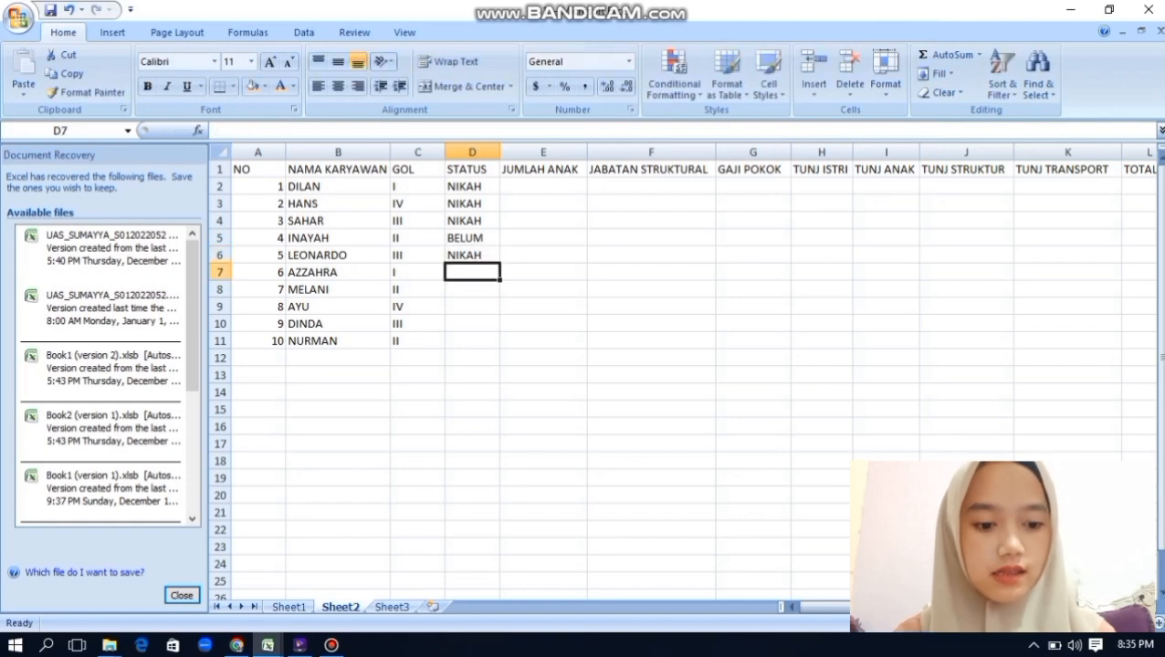
text(BE)
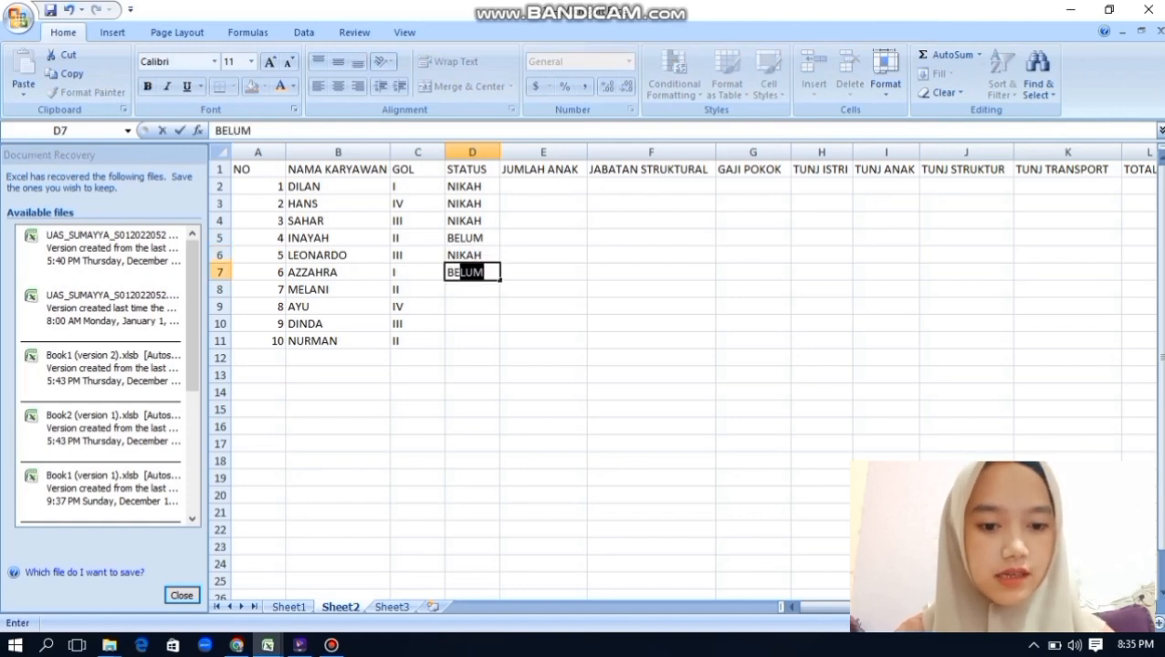
key(Return)
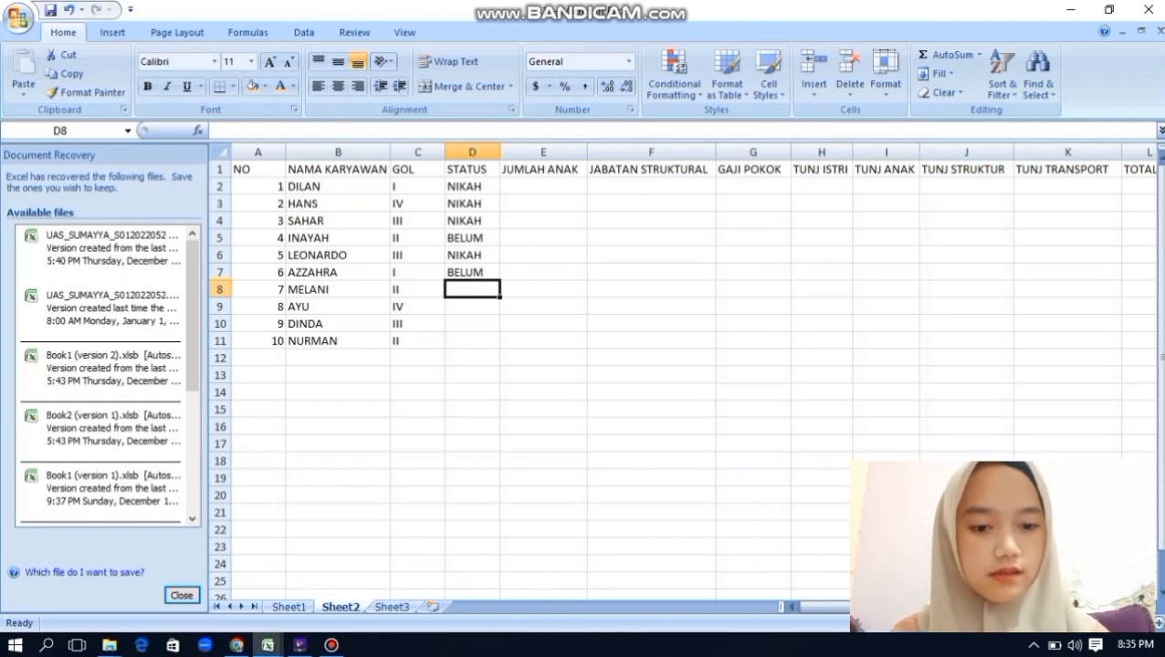
text(B)
key(Return)
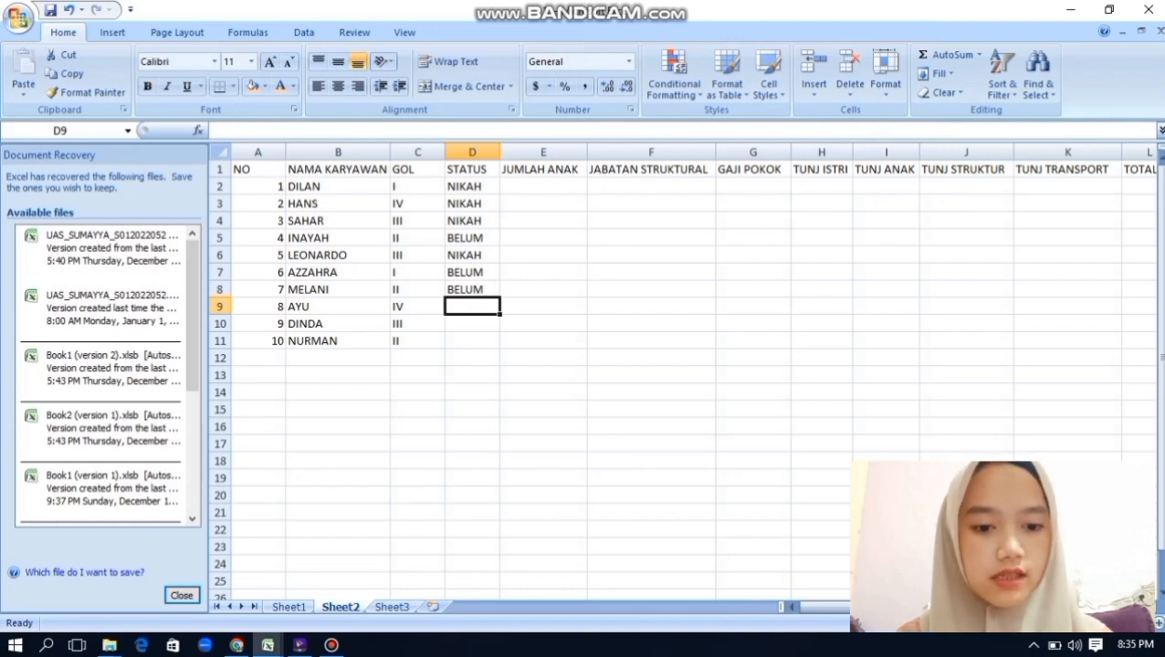
Complete the STATUS column by entering NIKAH in cells D9 to D11
text(NIKAH)
key(Return)
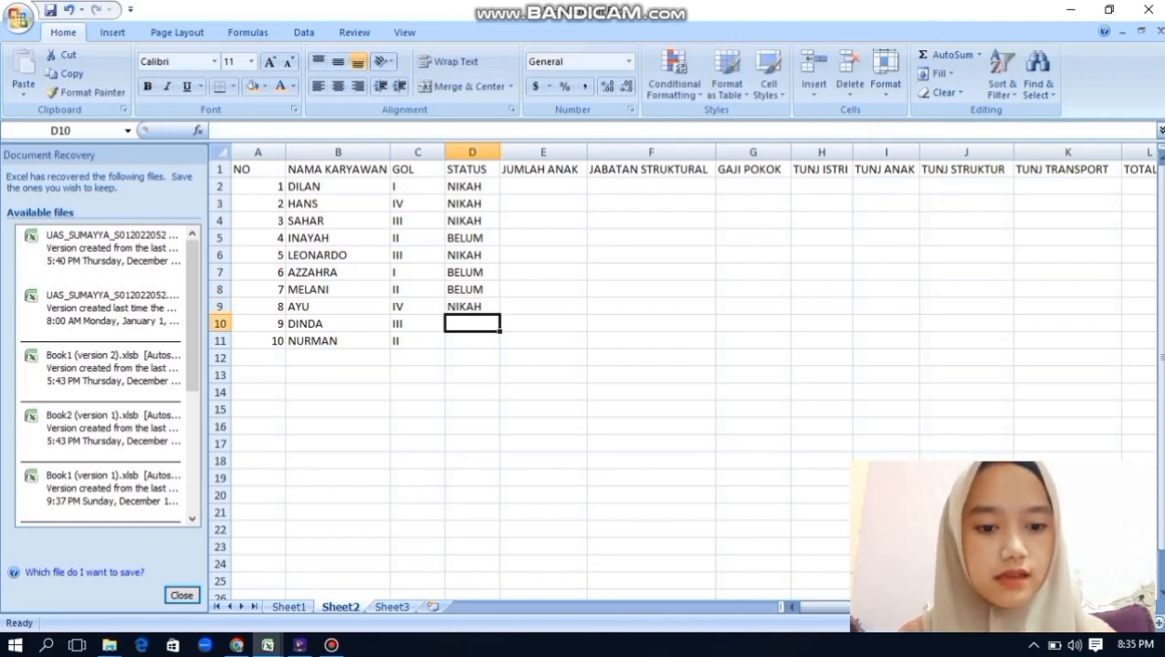
text(N)
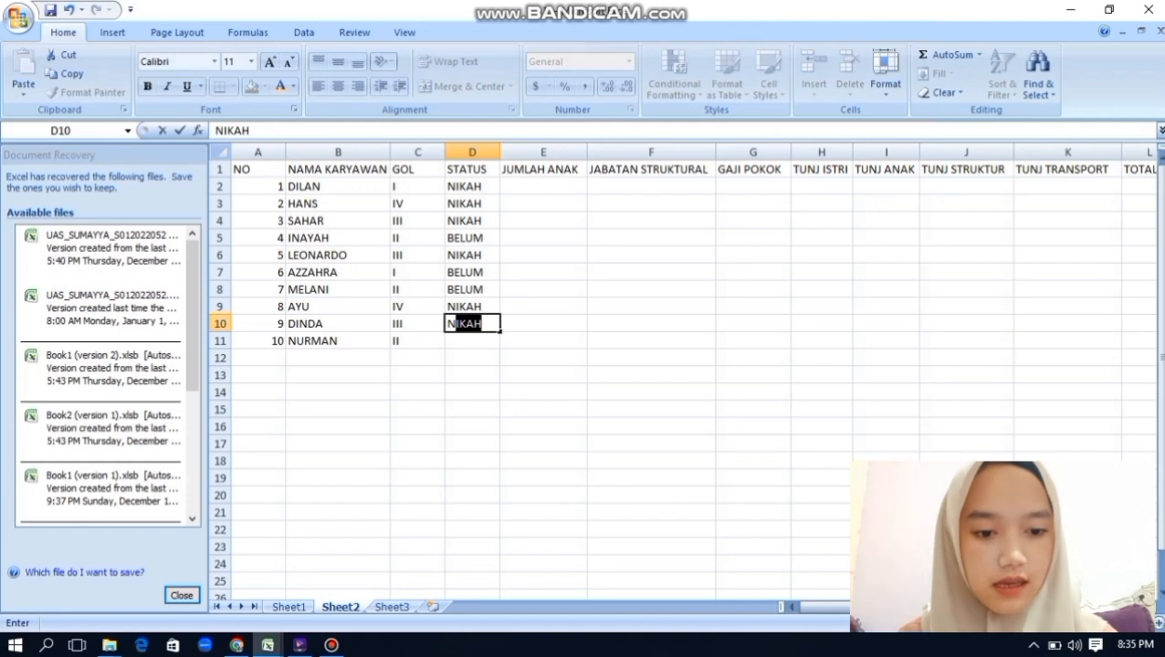
key(Return)
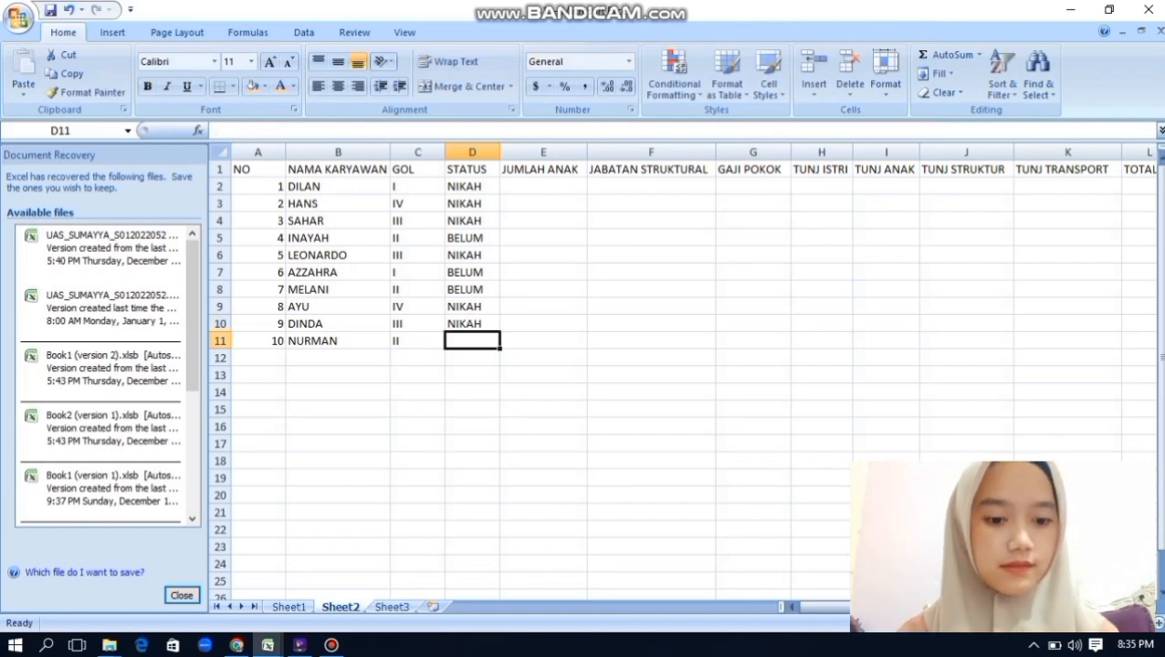
text(NI)
key(Return)
Under JUMLAH ANAK, fill cells E2 to E6 with 2, 4, 1, 0 and 0
click(543, 186)
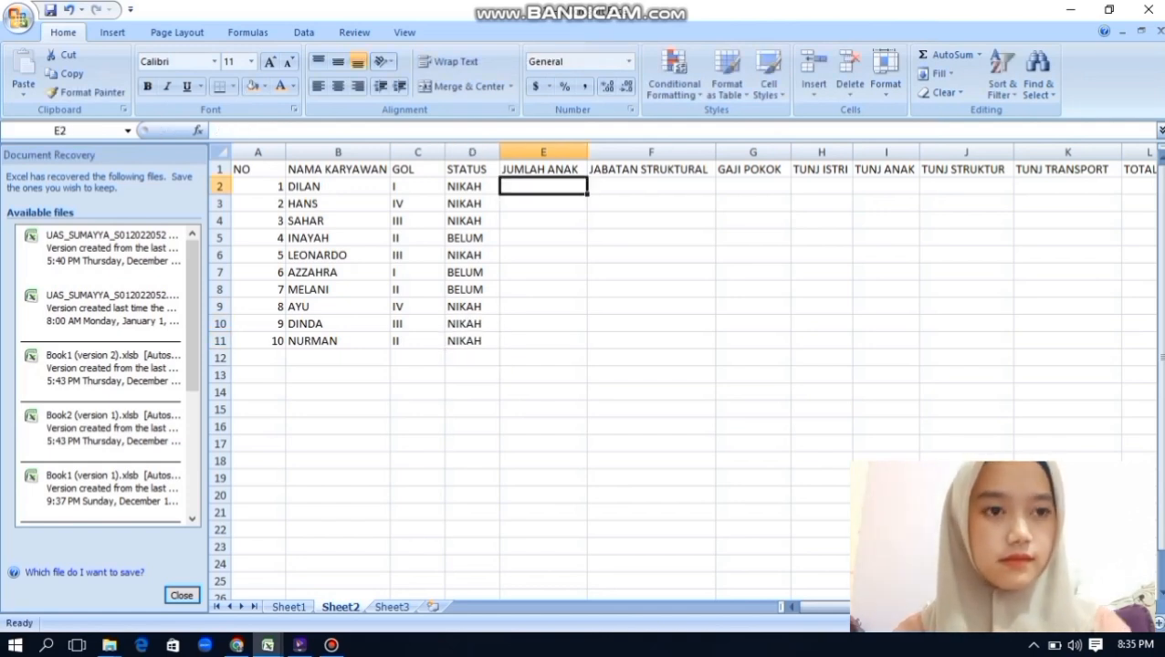
text(2)
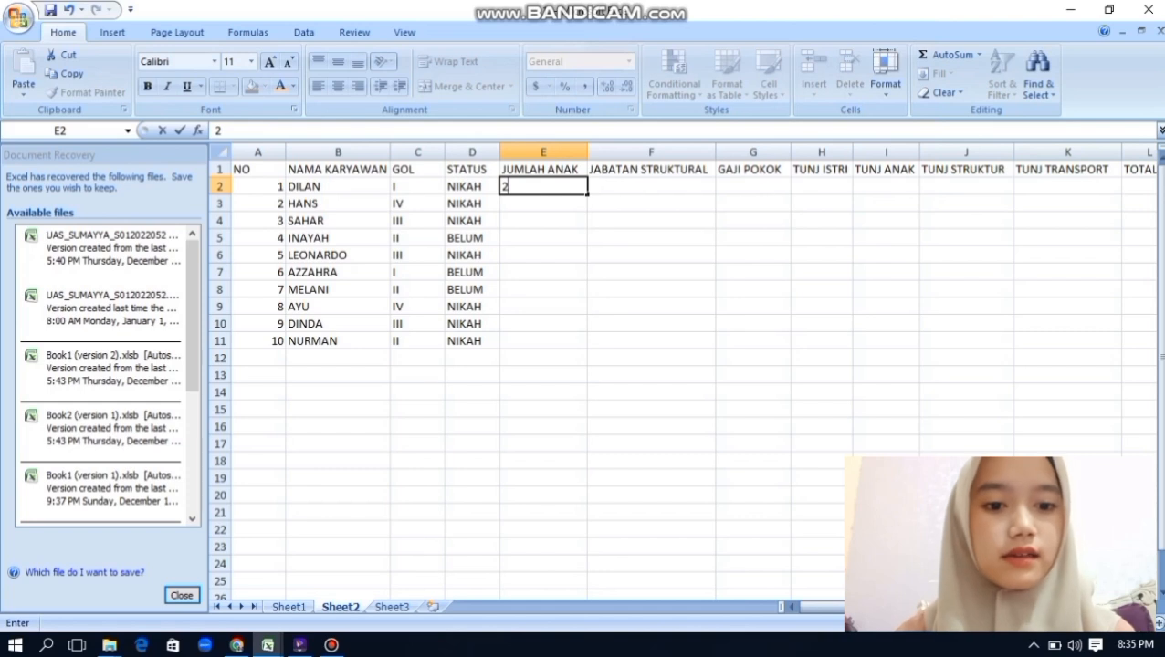
key(Return)
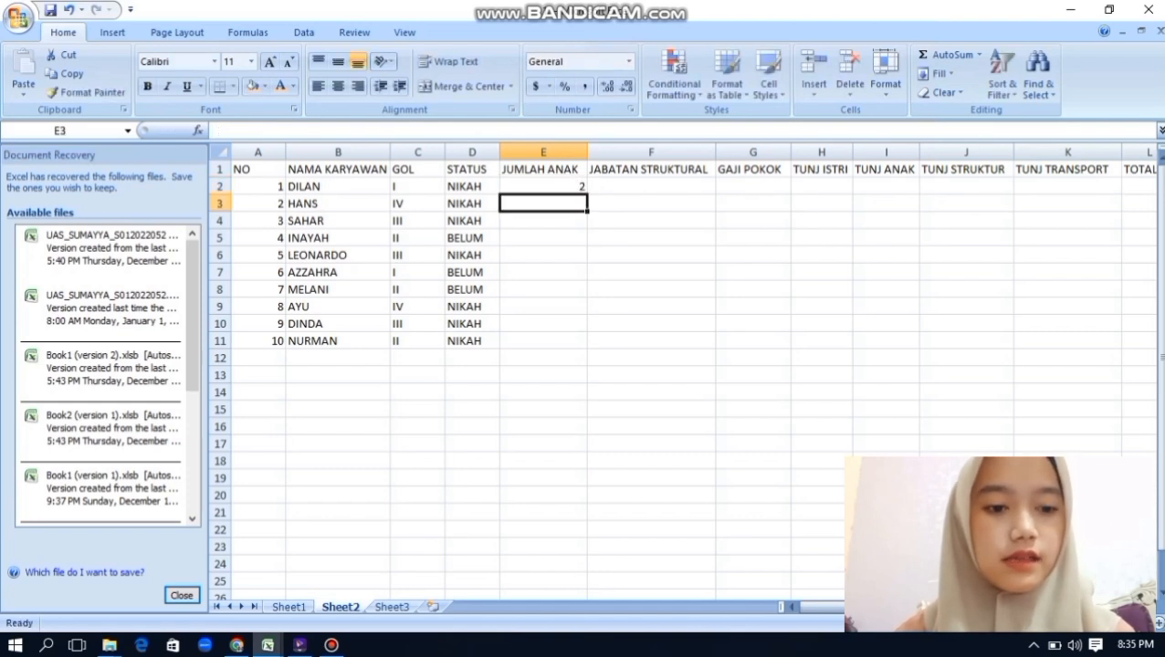
text(4)
key(Return)
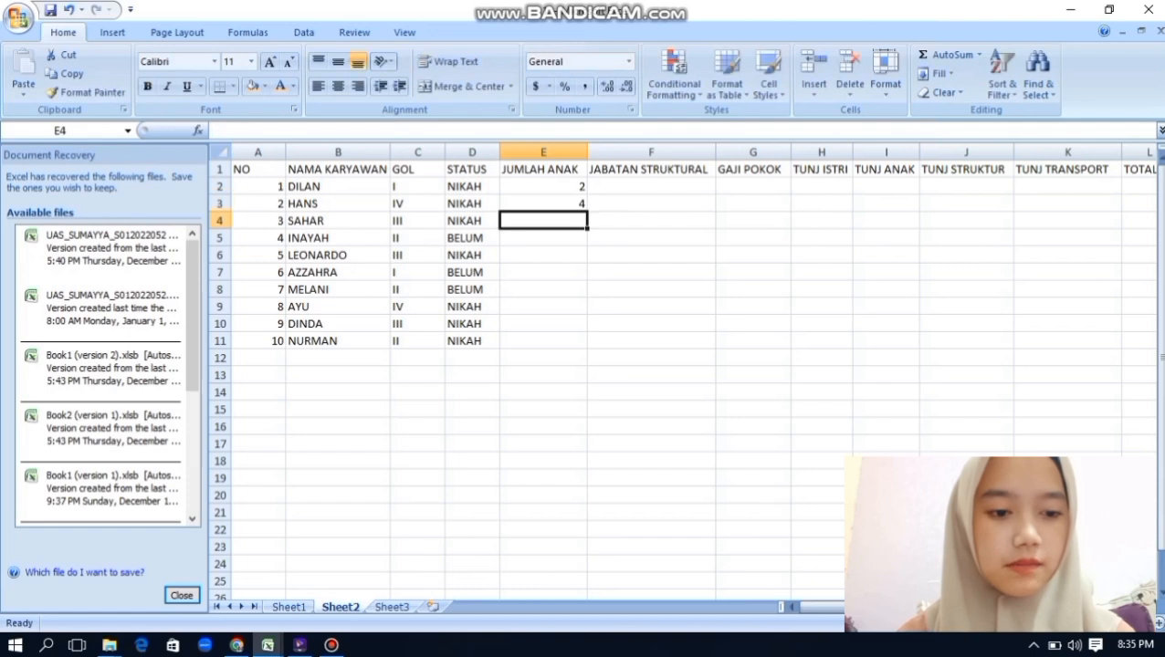
text(1)
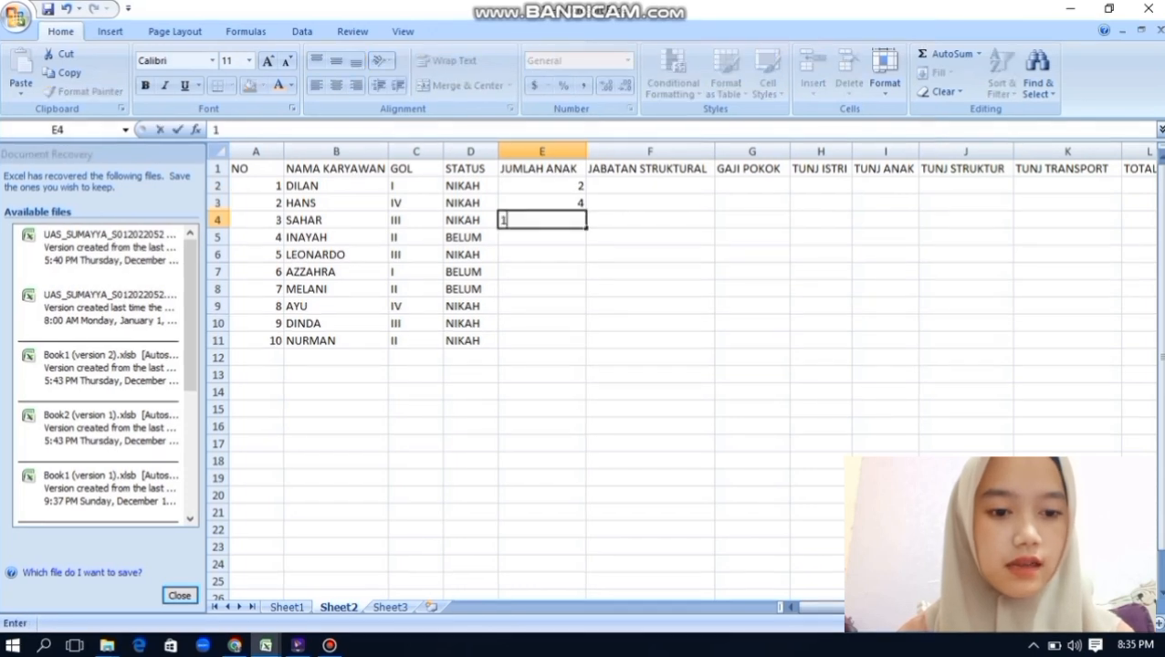
key(Return)
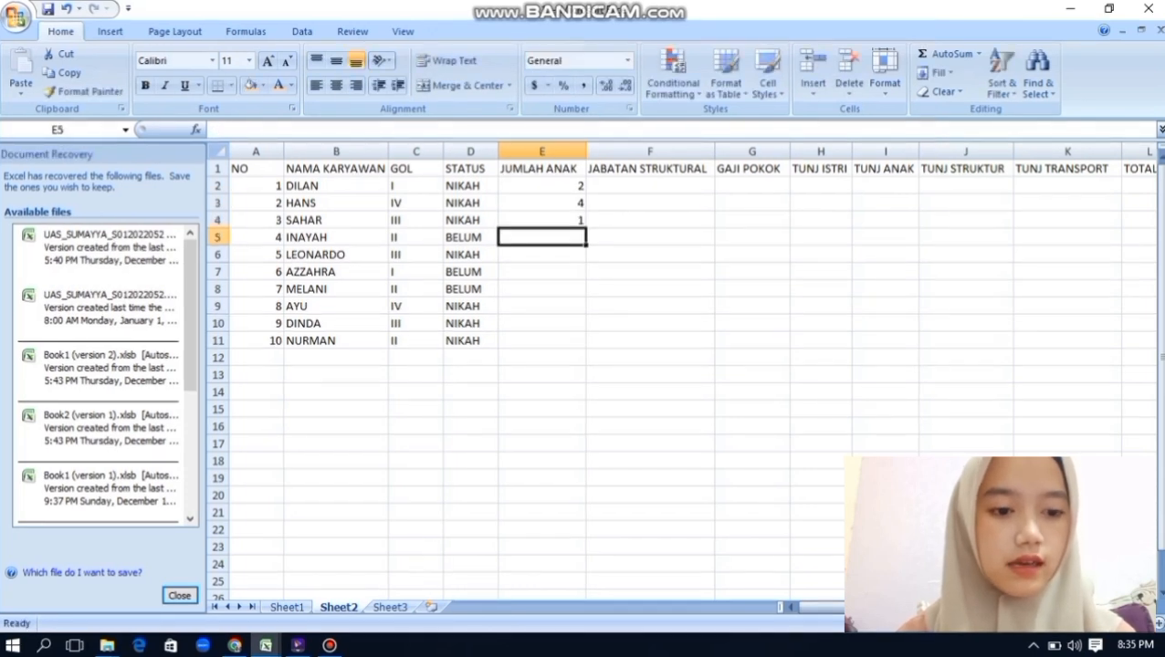
text(0)
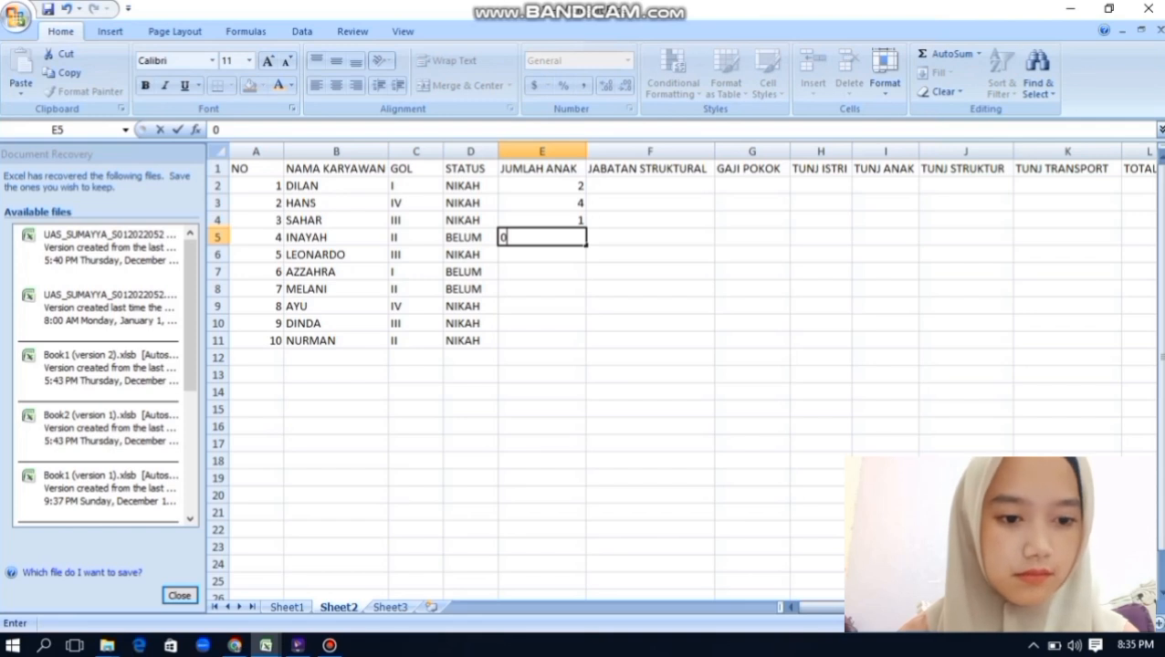
key(Return)
text(0)
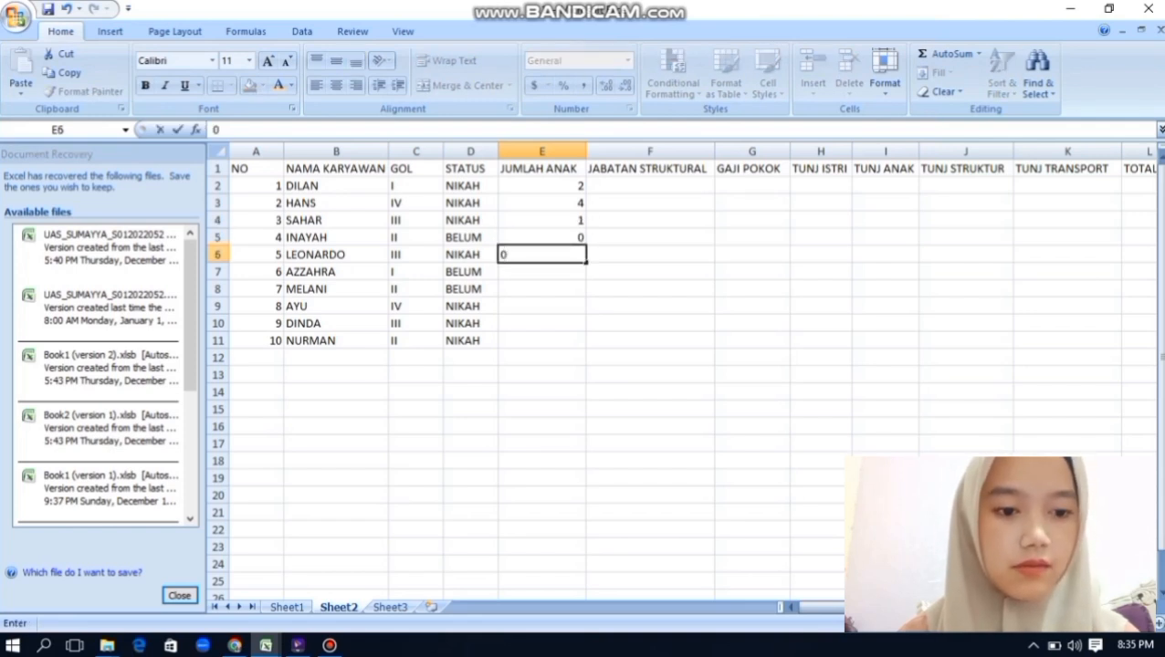
key(Return)
Continue the JUMLAH ANAK column in cells E7 to E11 with 4, 0, 6, 3 and 1
text(4)
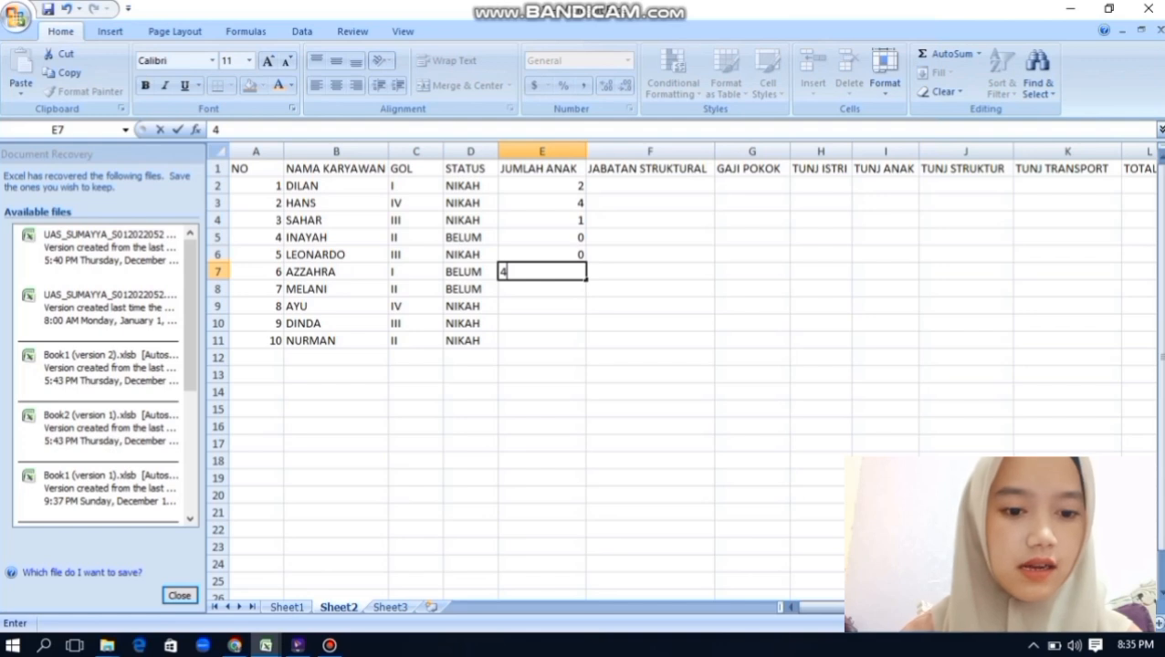
key(Return)
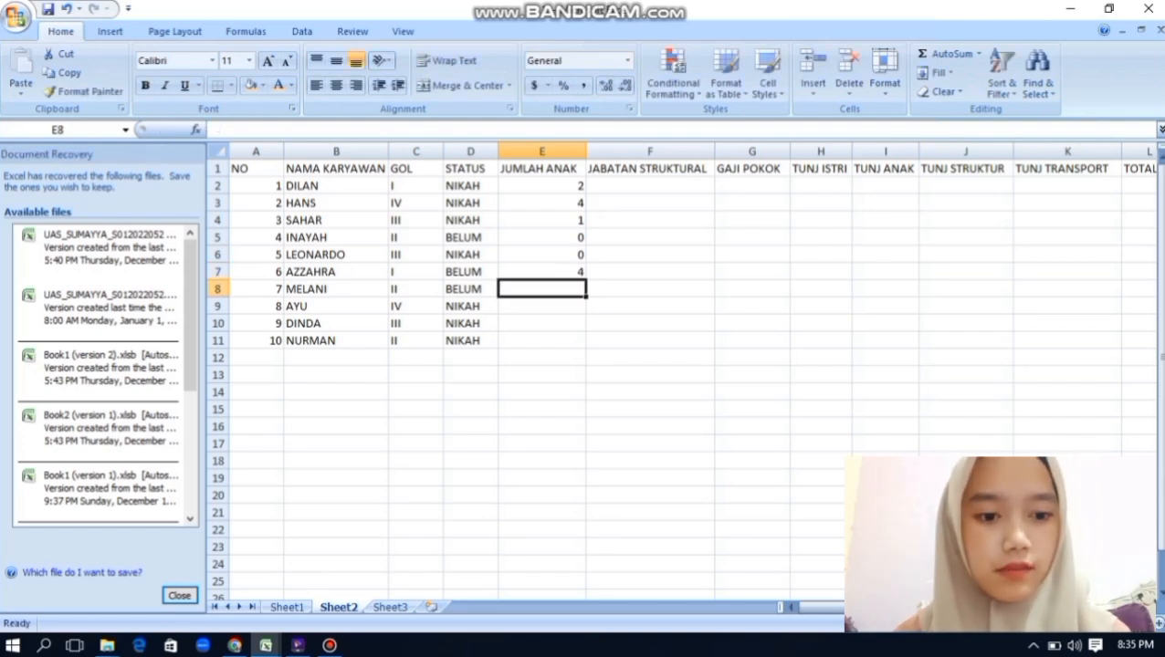
text(0)
key(Return)
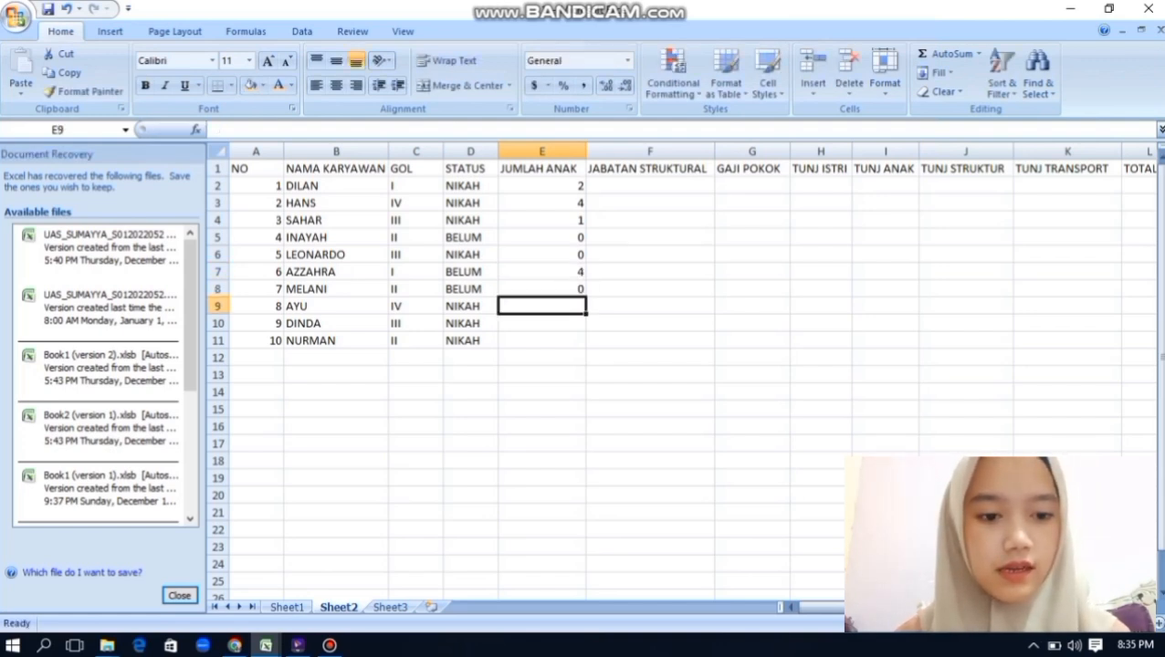
text(6)
key(Return)
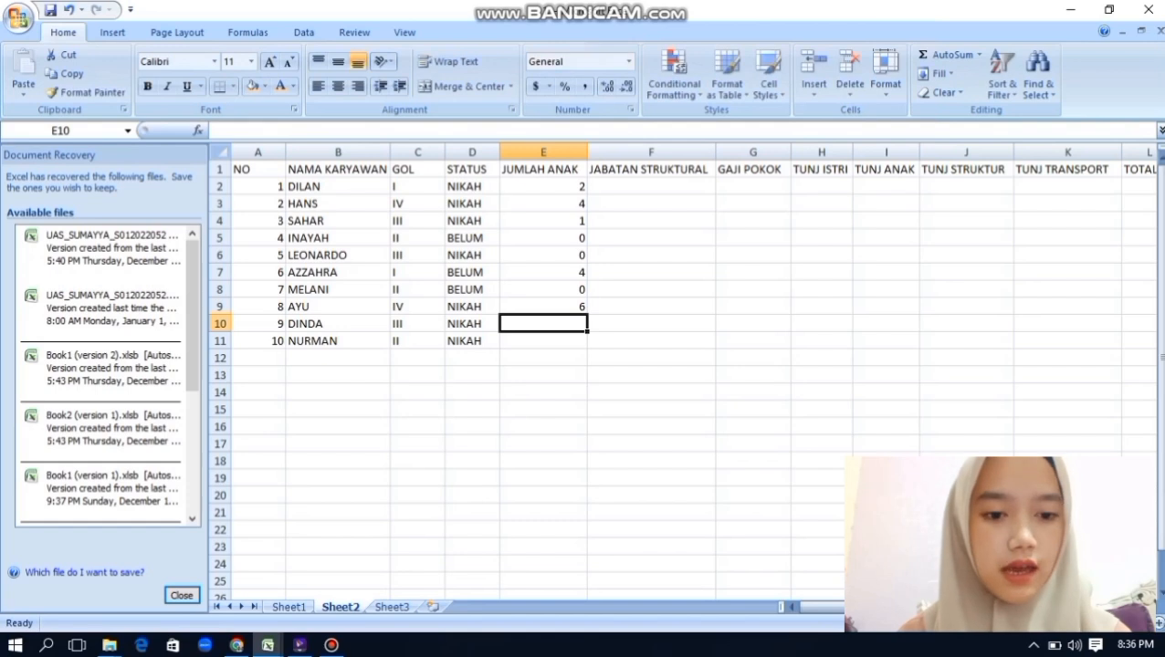
text(3)
key(Return)
text(1)
key(Return)
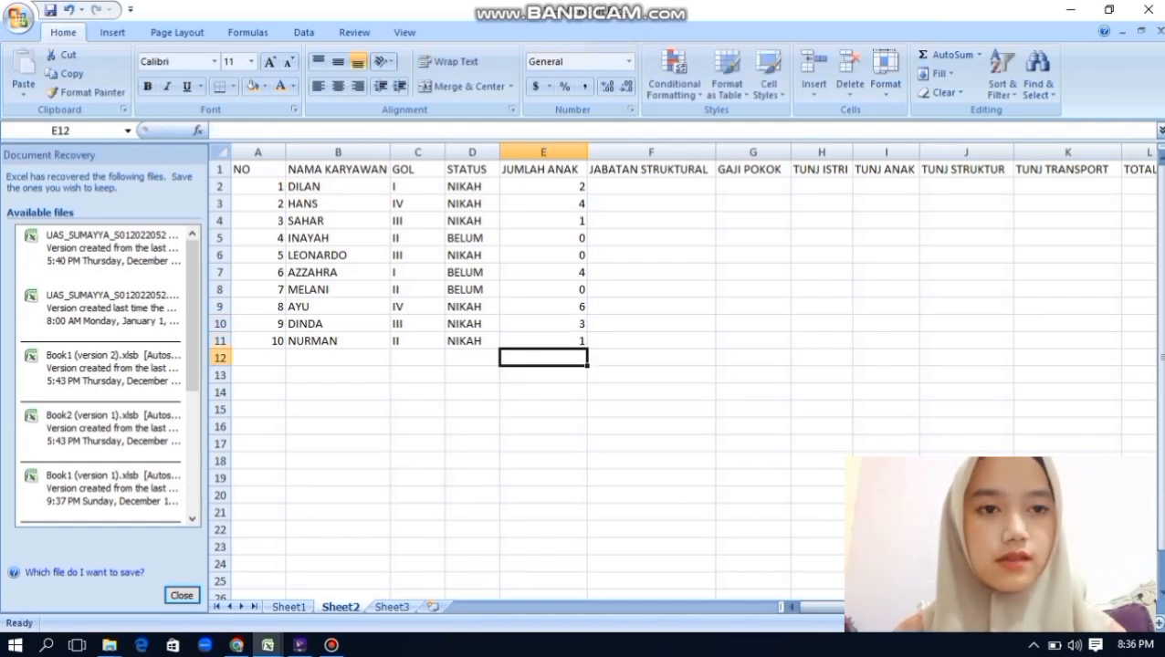
Apply a light orange fill to the header cells in row 1 and centre the data in cells A2 to E11
drag(258, 169, 1141, 169)
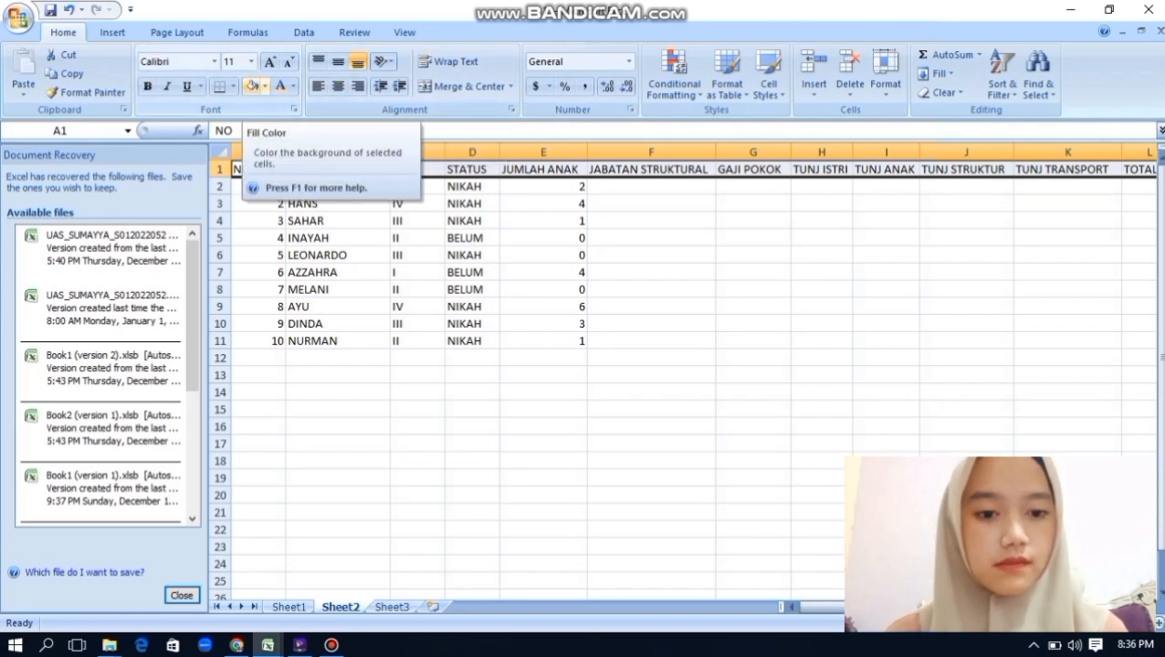
click(253, 87)
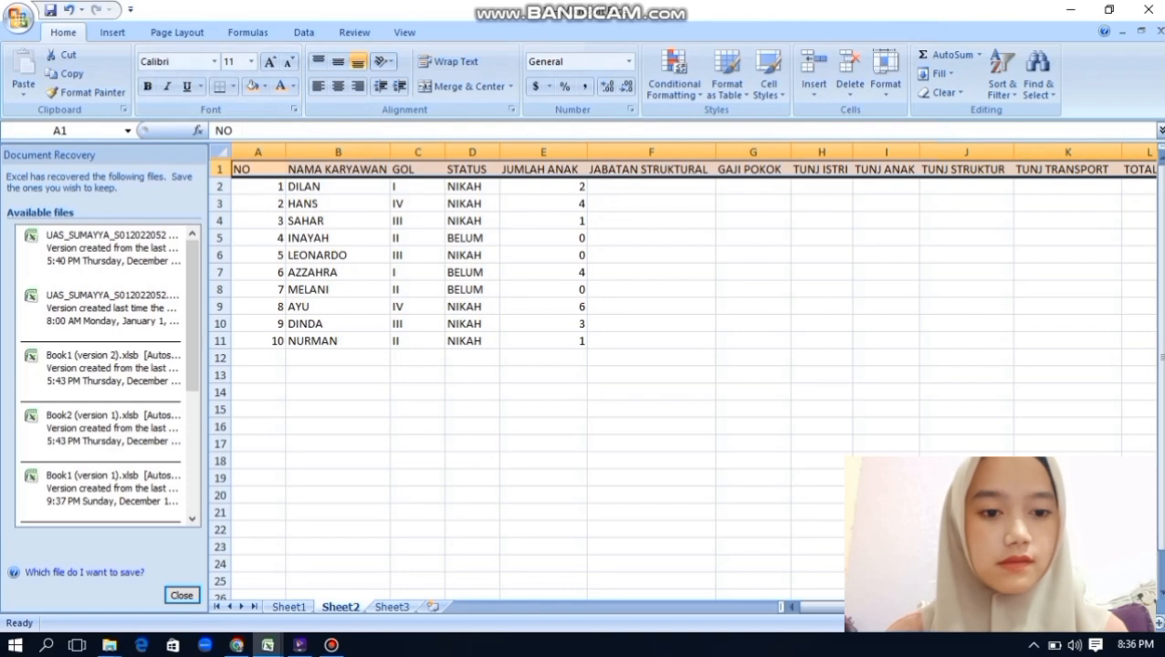
drag(258, 186, 548, 340)
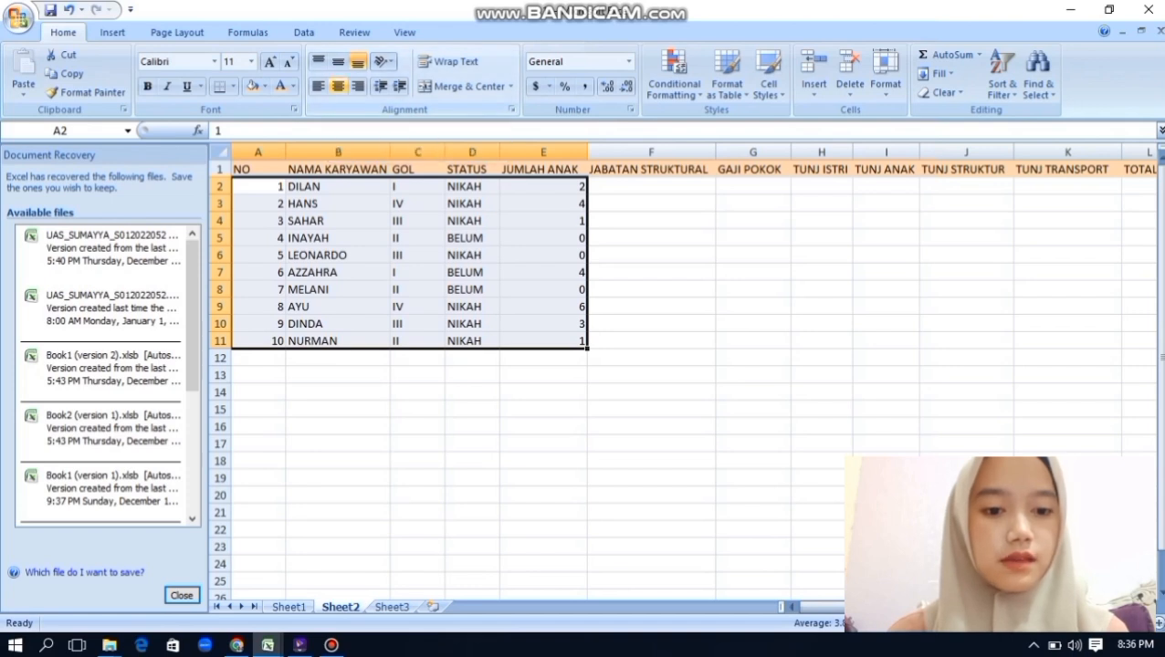
click(337, 86)
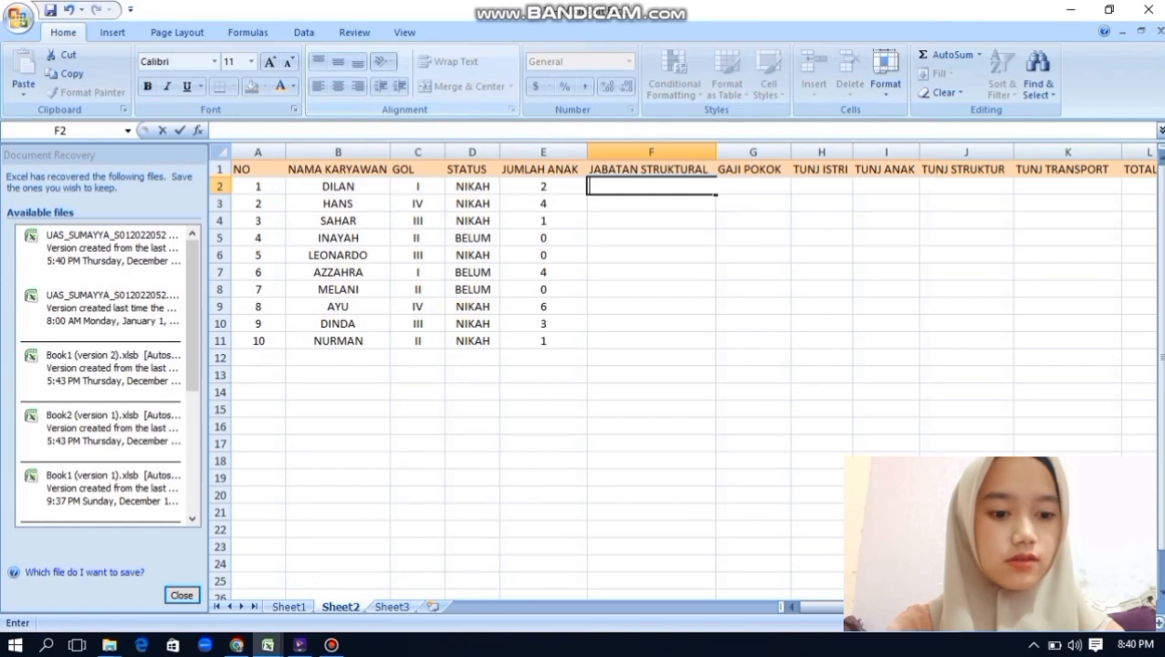
In cell F2 under JABATAN STRUKTURAL, begin an IF formula with the logical test C2="I"
text(=)
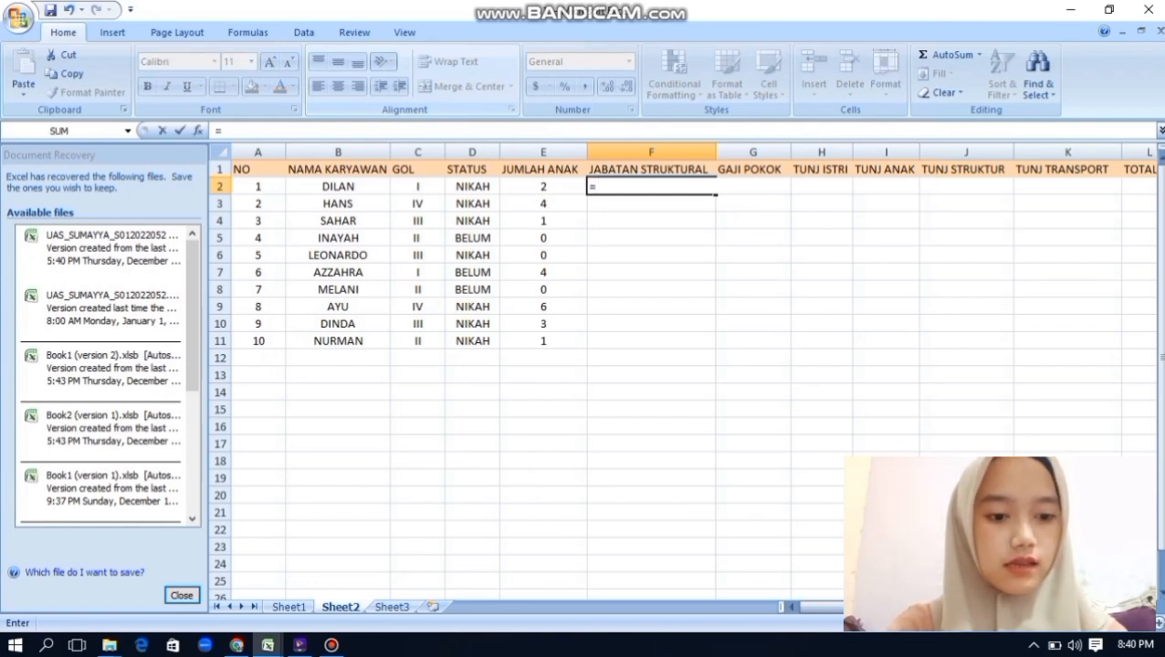
text(IF)
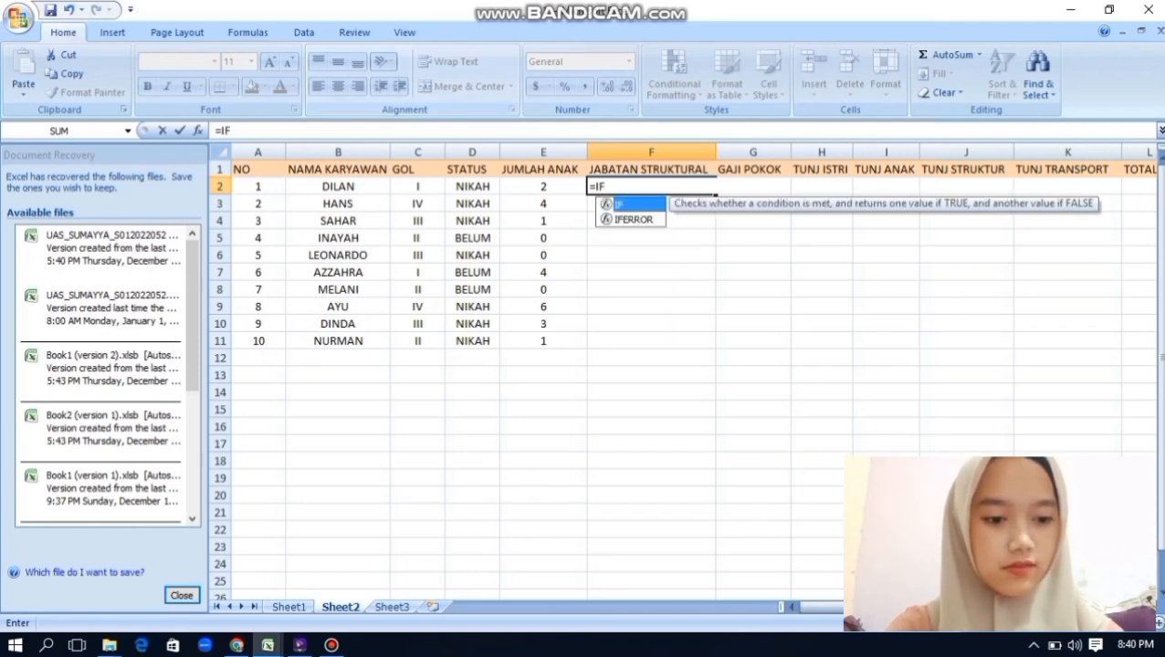
text(()
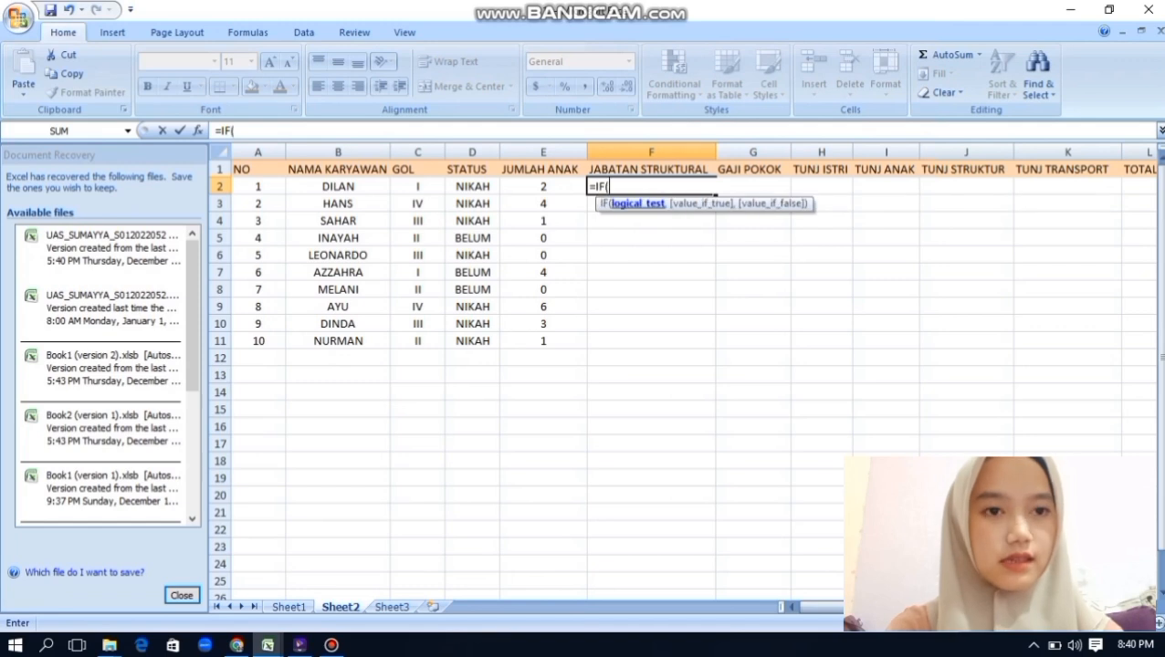
click(417, 187)
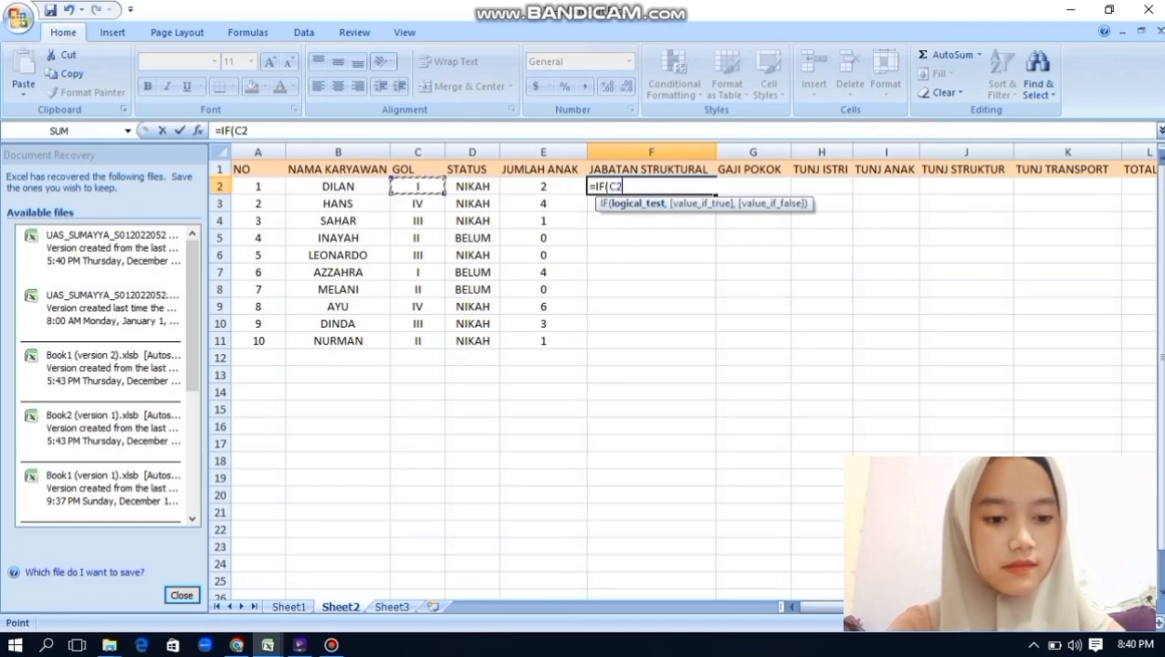
text(=)
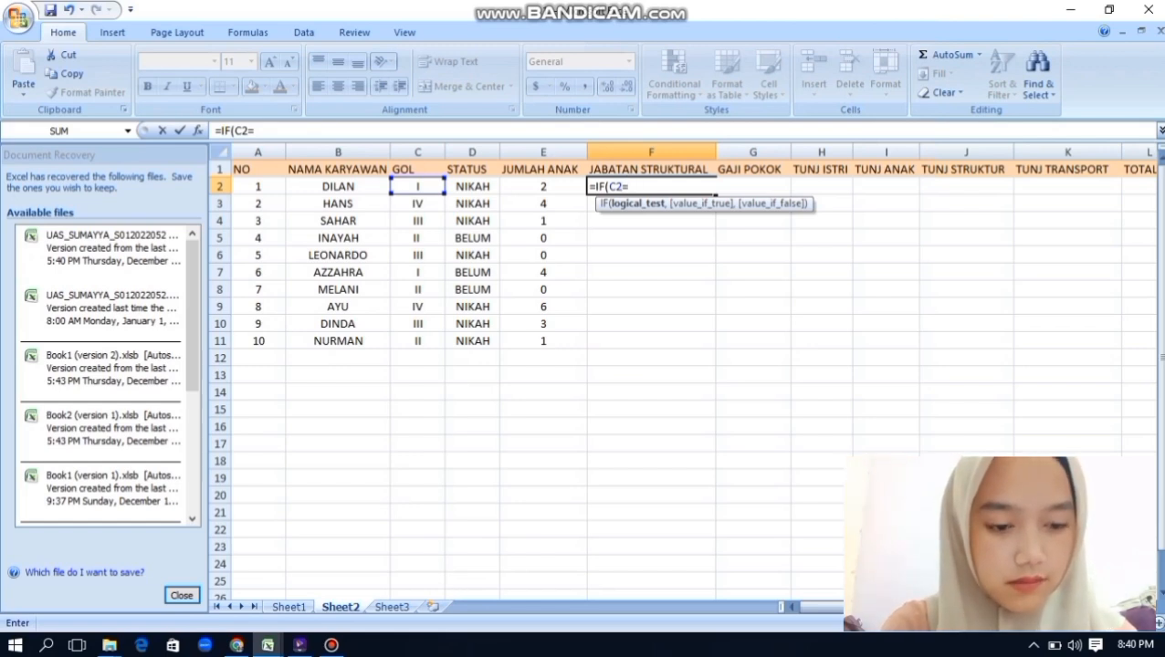
text("I)
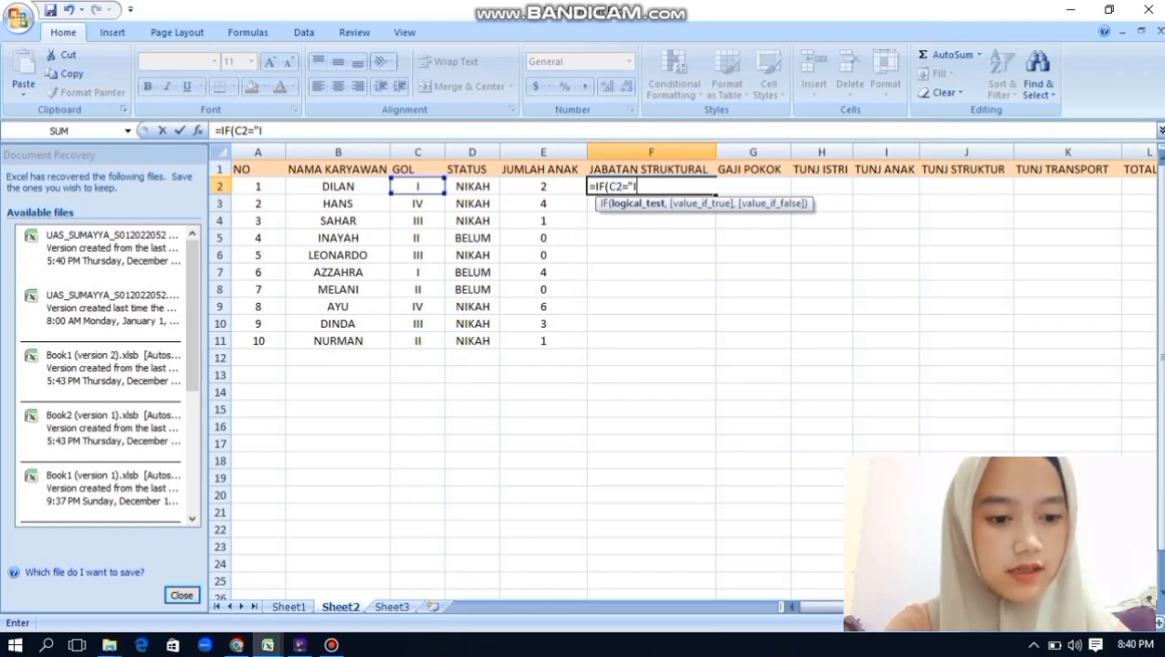
text(:)
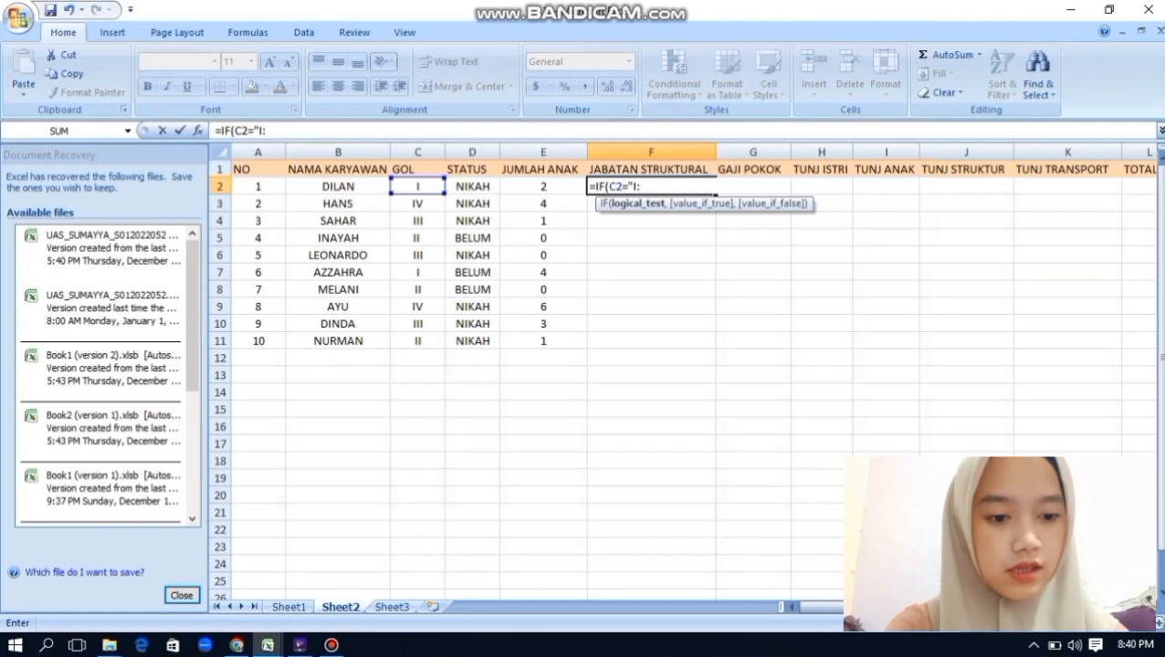
key(BackSpace)
text(")
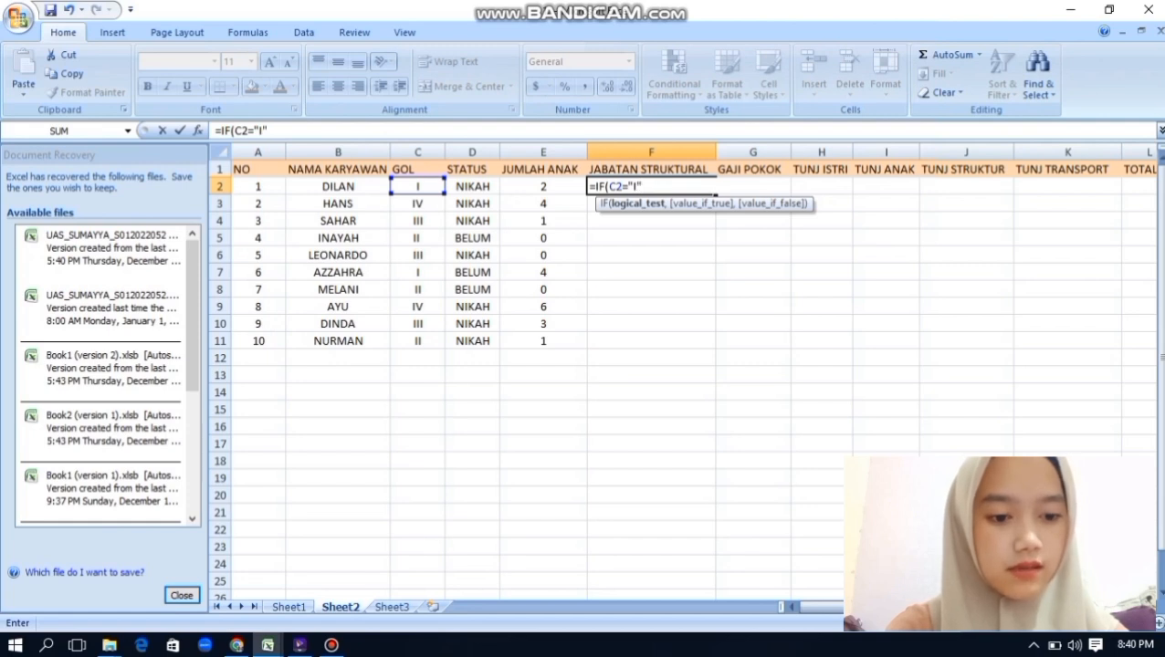
text(,)
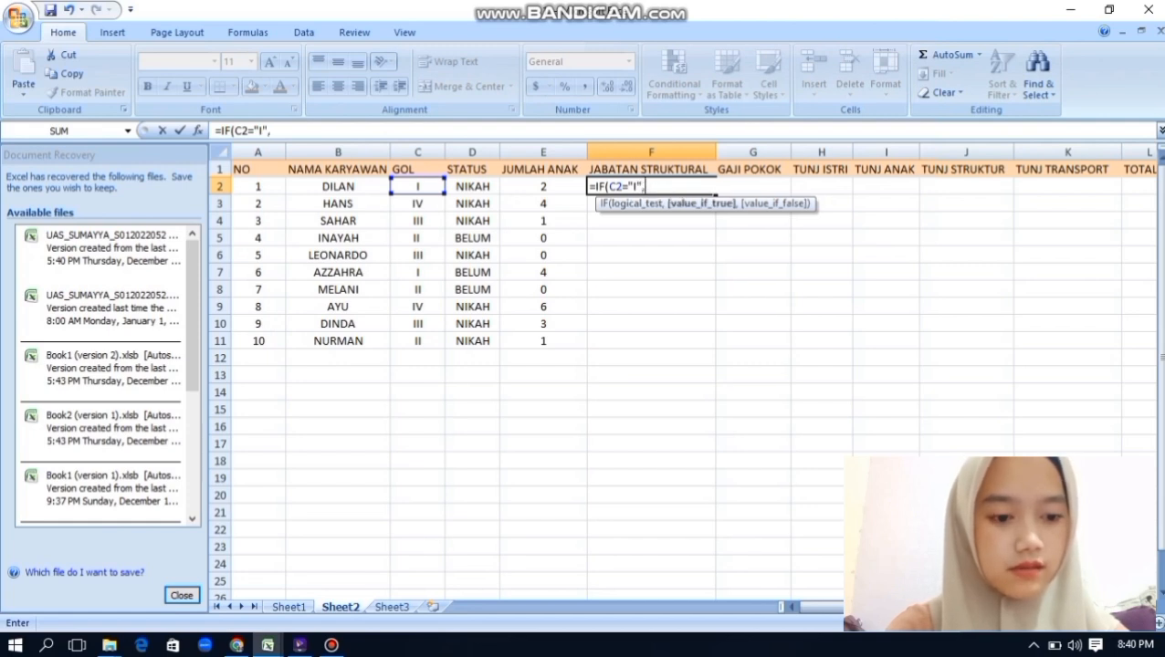
Add "ASISTEN_DOSEN" as the value-if-true of the IF formula in cell F2
text(")
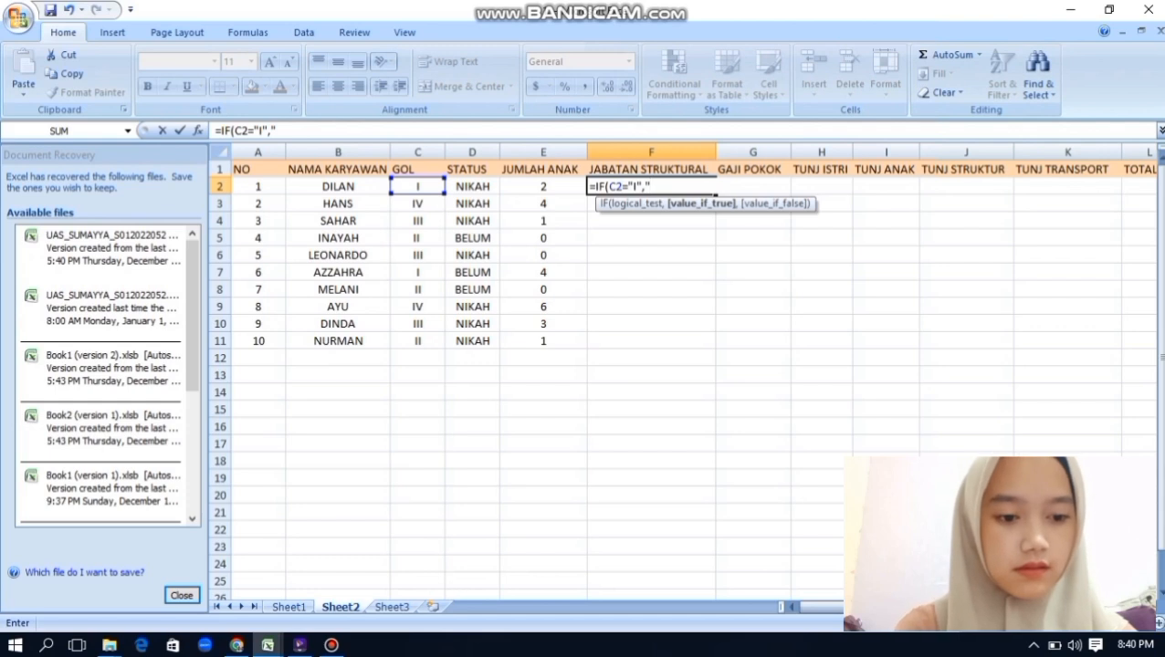
text(ASISTEN)
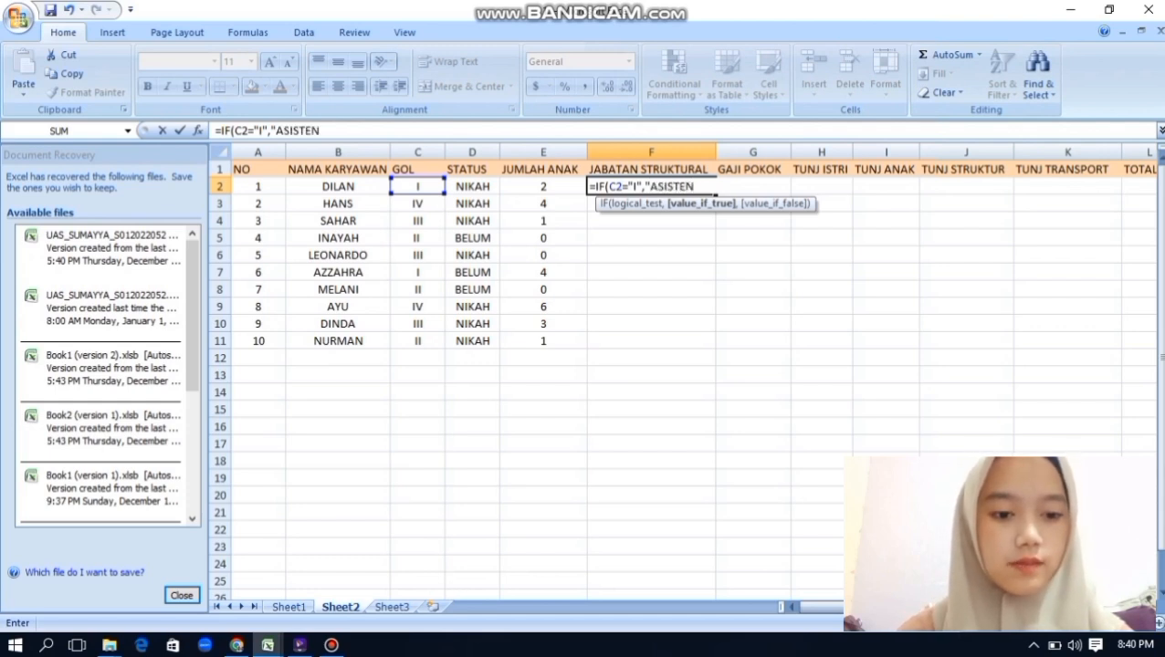
text(_DOSEN)
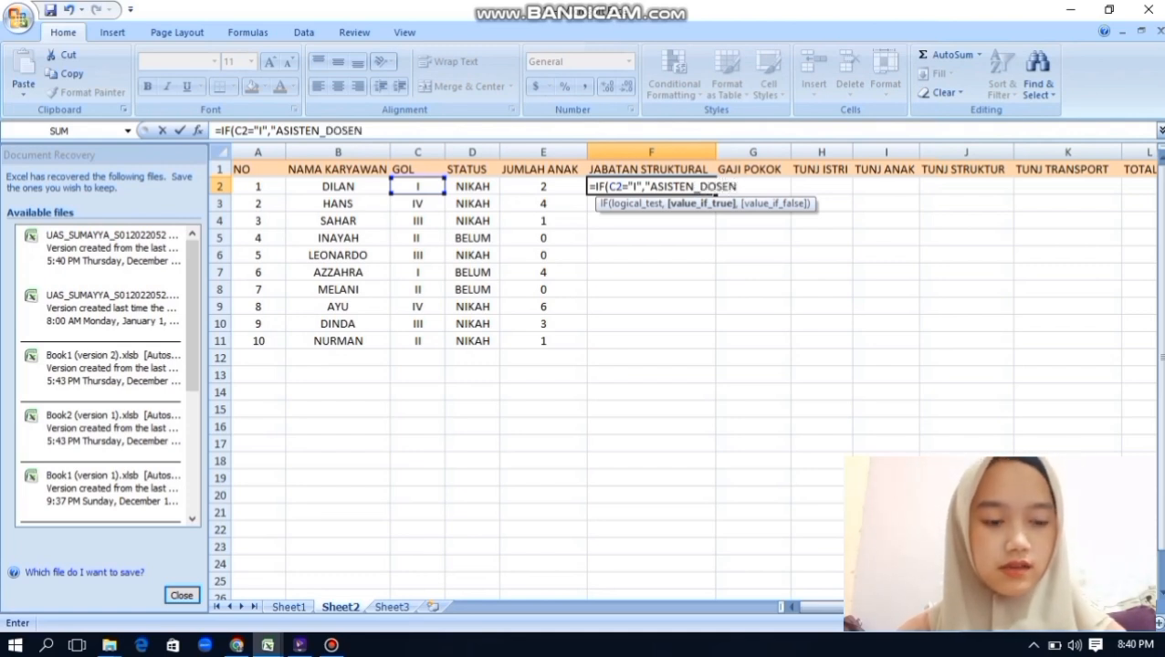
text(")
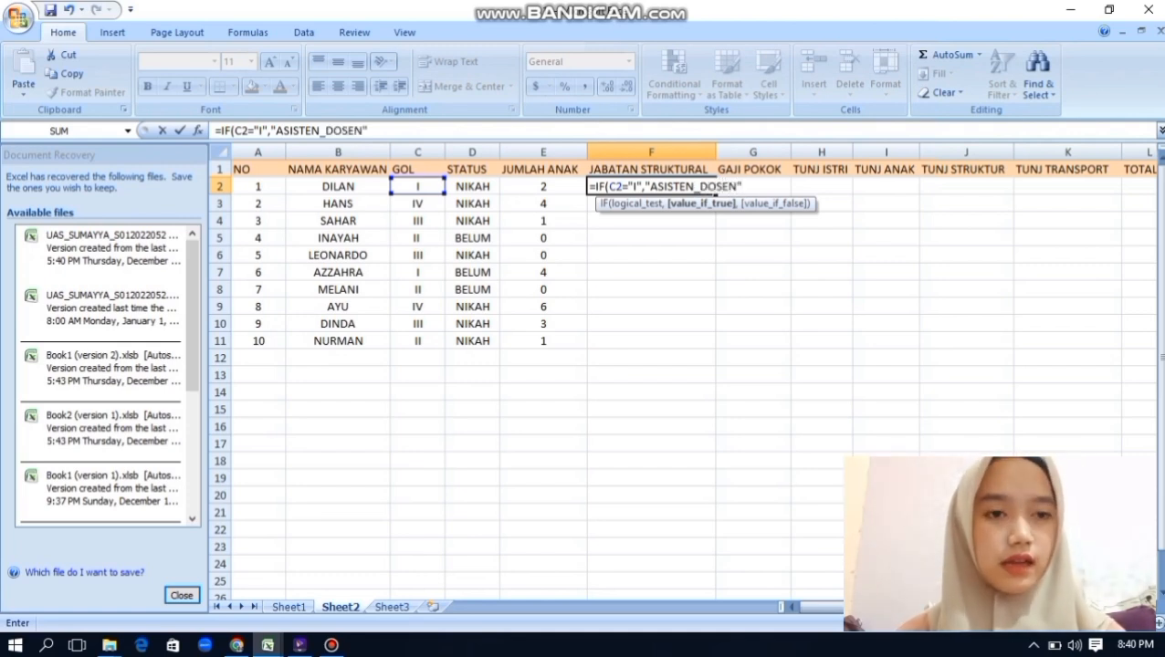
Nest a second IF in the F2 formula that returns "LEKTOR" when C2="II"
text(,I)
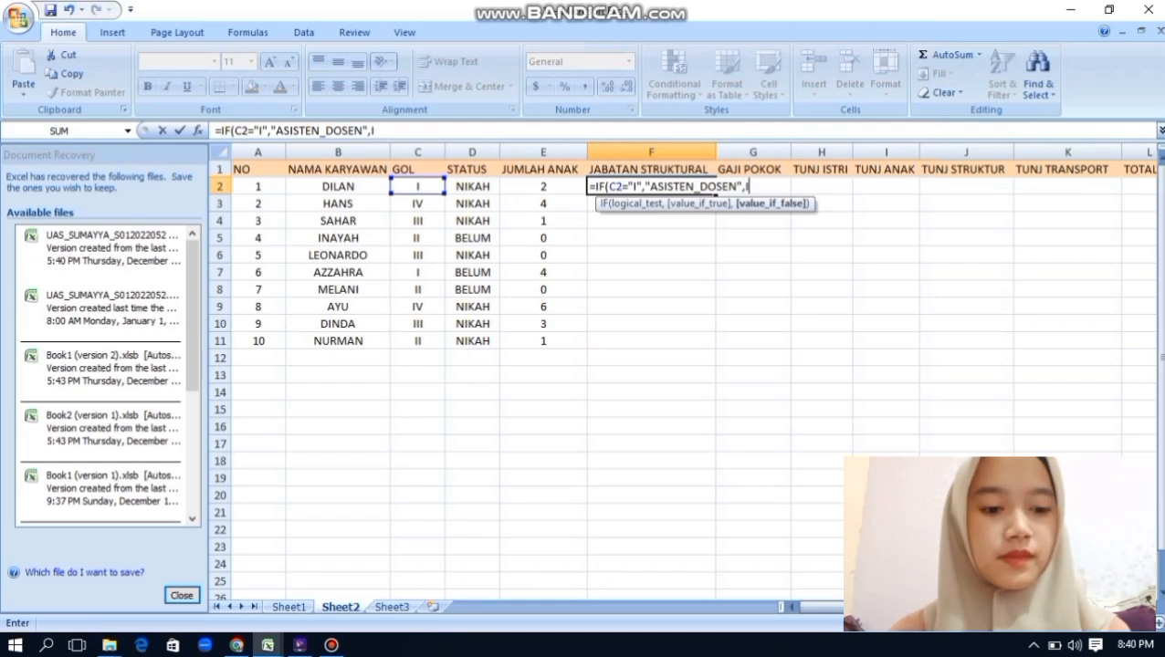
text(F)
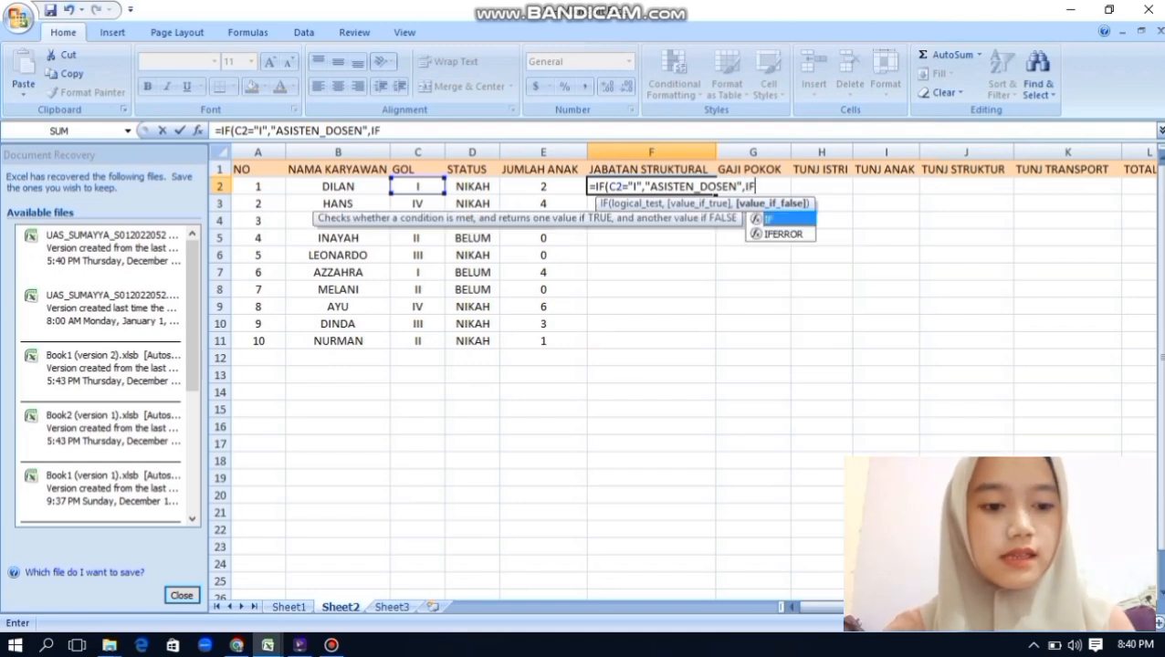
text(()
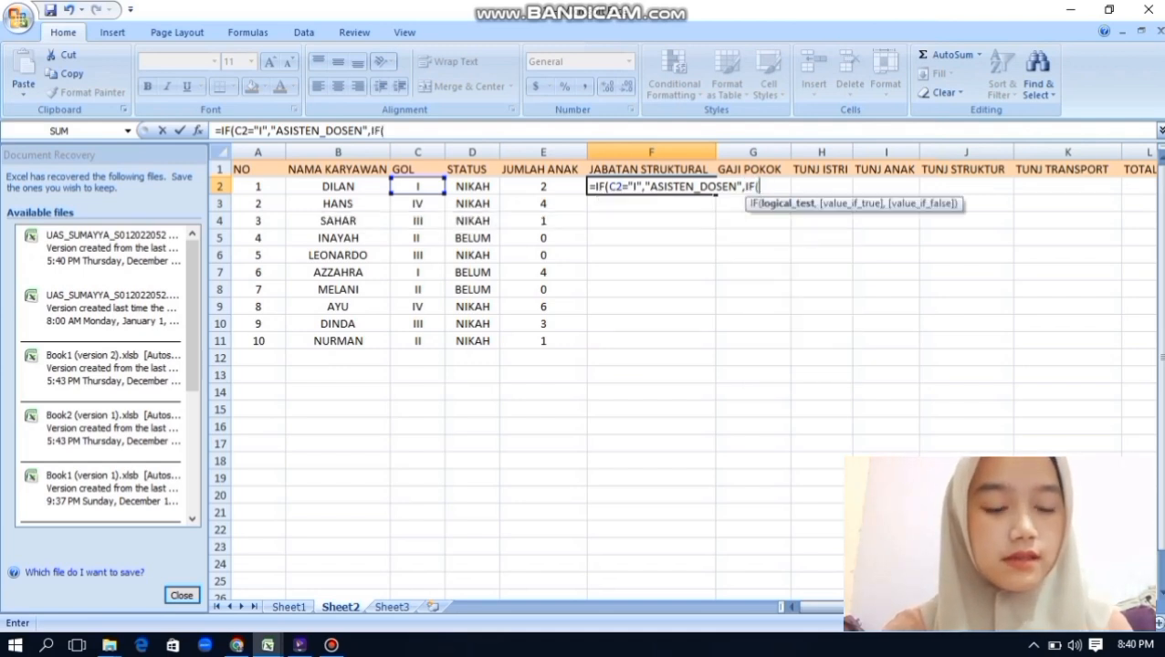
click(417, 187)
text(="II",)
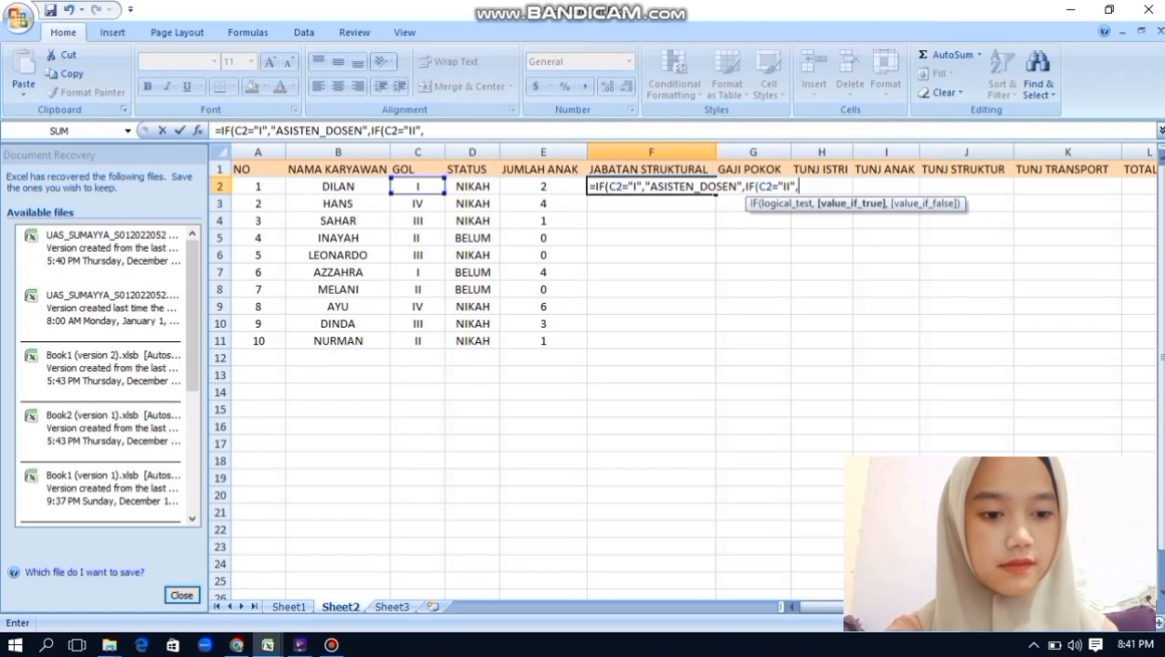
text(")
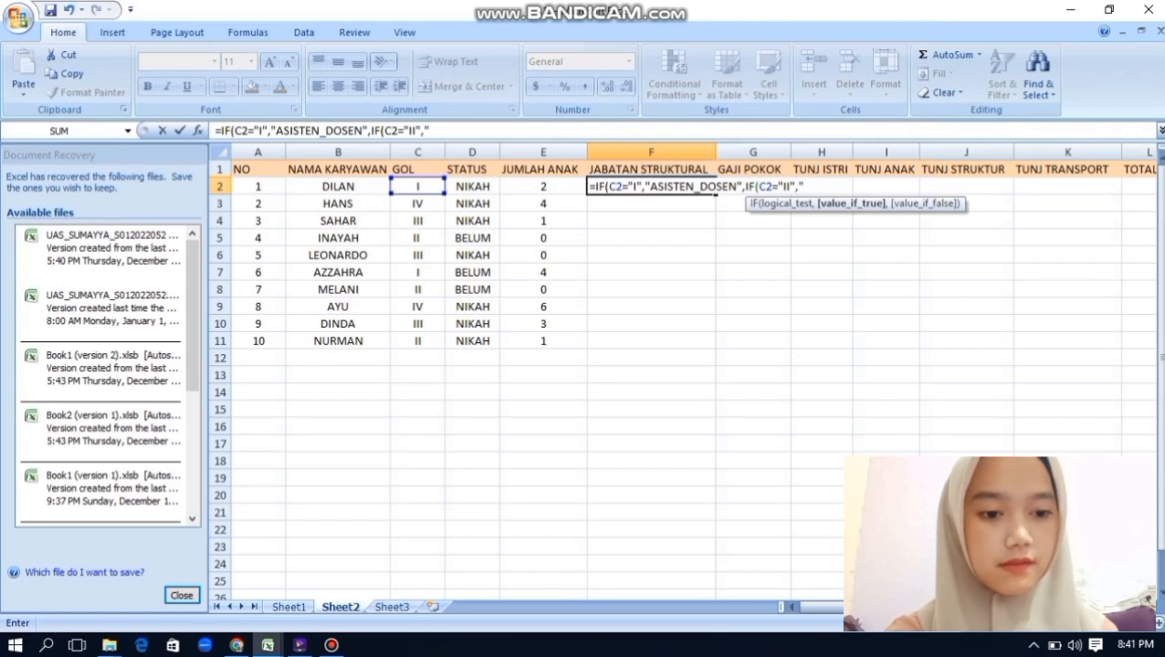
text(LEKTOR)
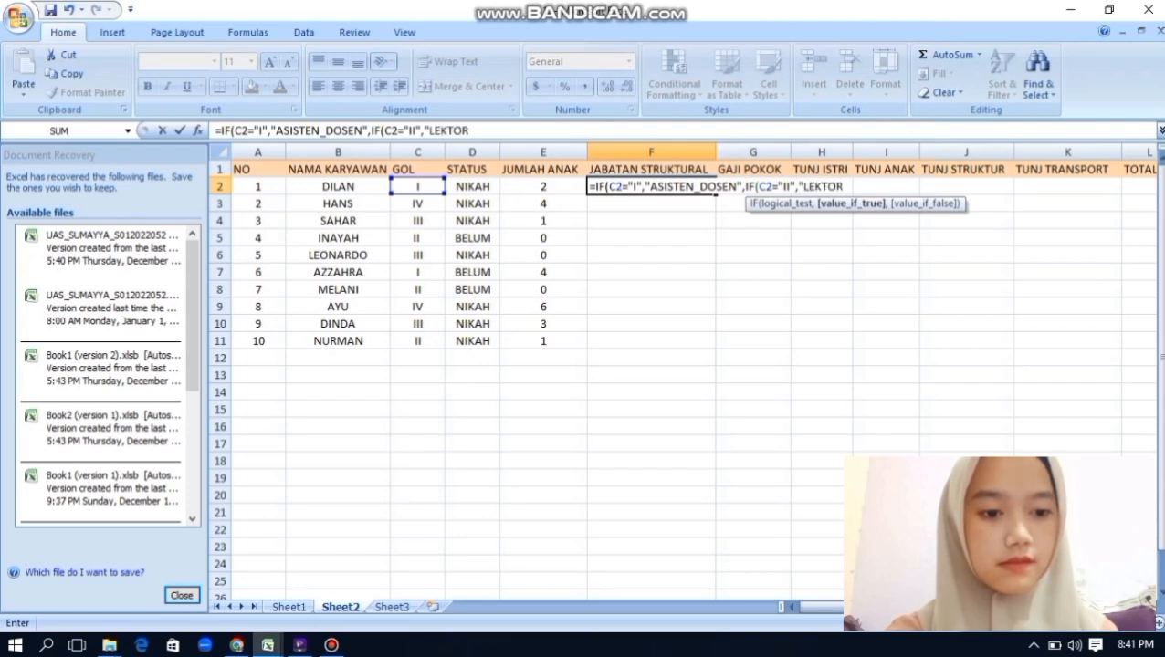
text(",)
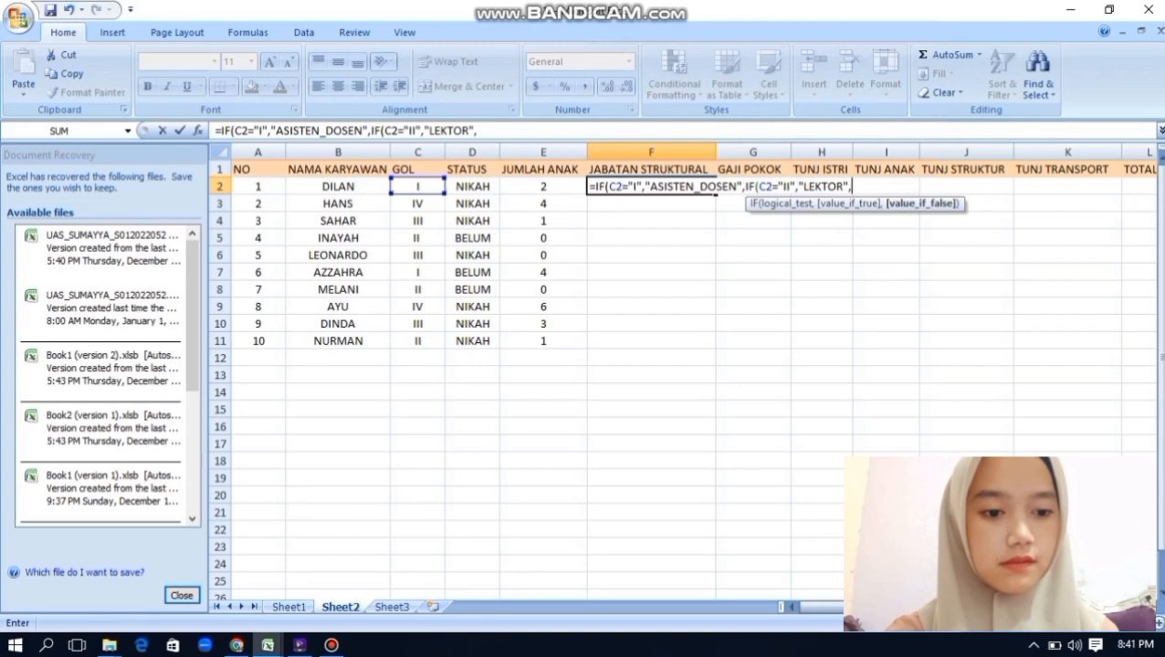
Nest a third IF in the F2 formula that returns "LEKTOR_KEPALA" when C2="III"
text(IF()
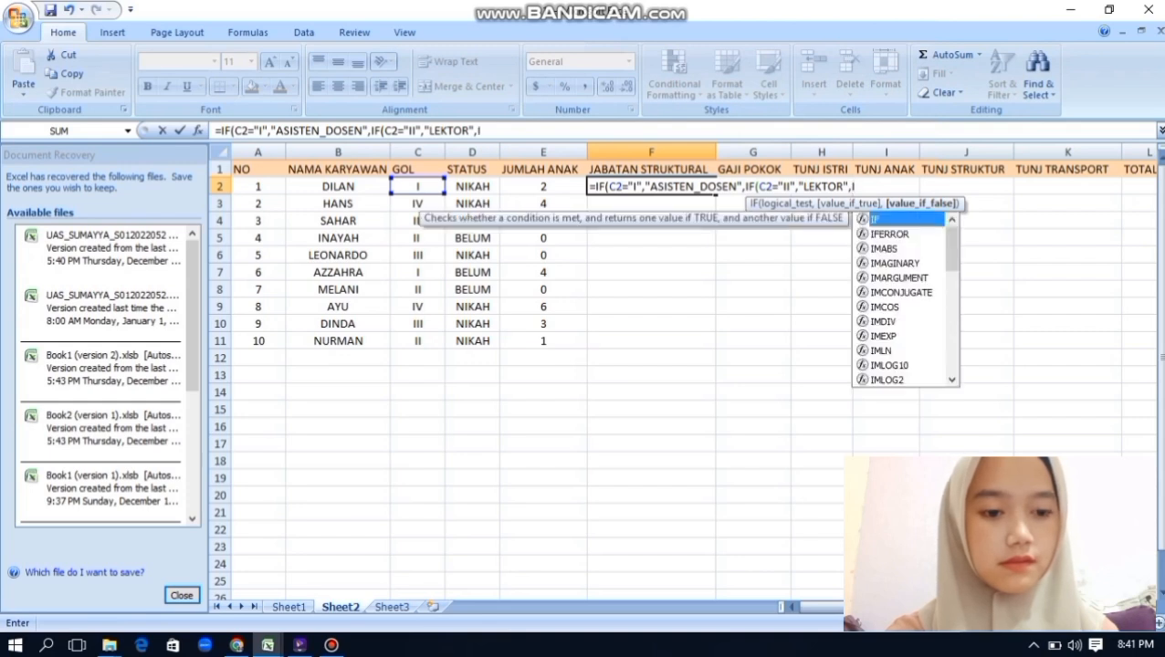
click(417, 186)
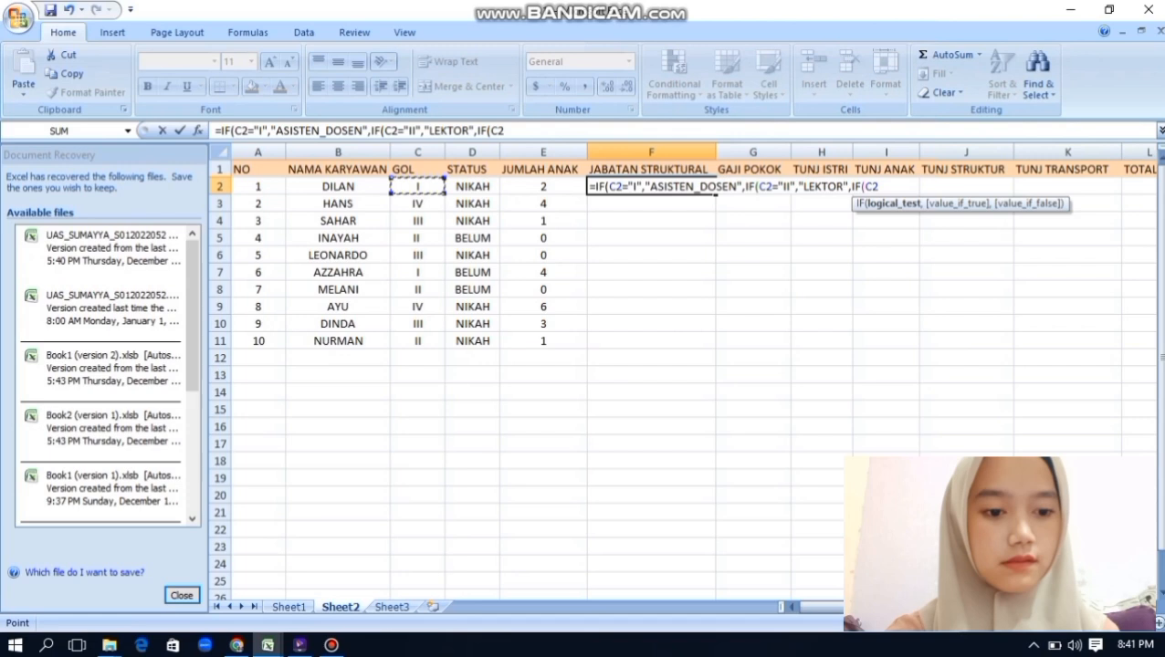
text(="III",")
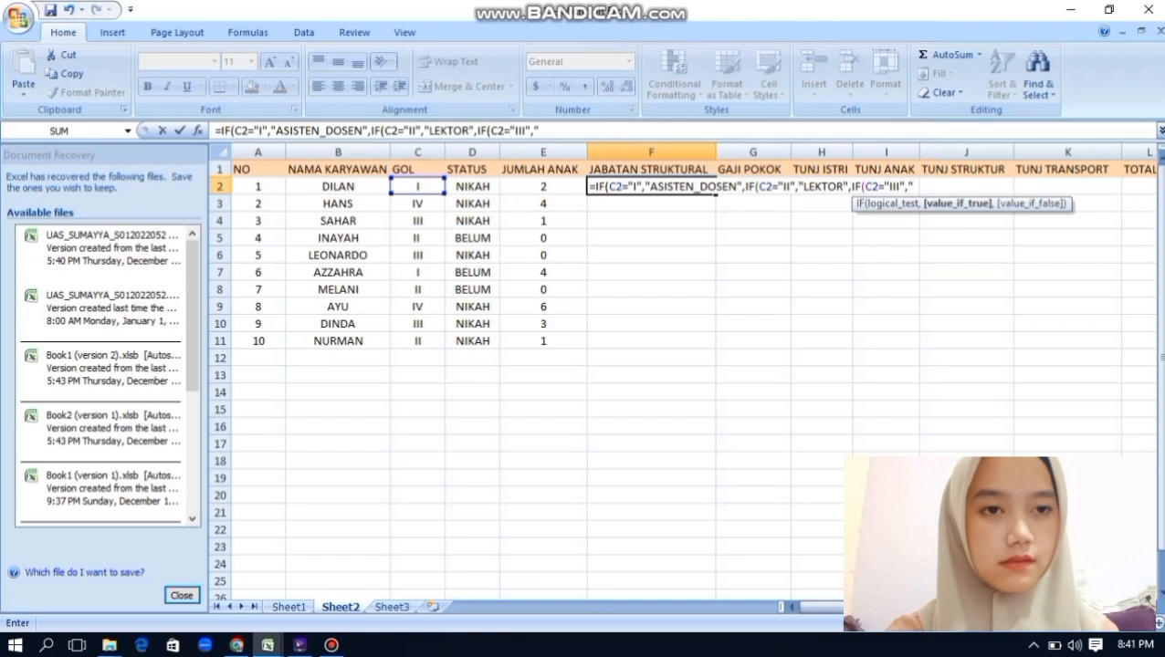
text(LEKTOR)
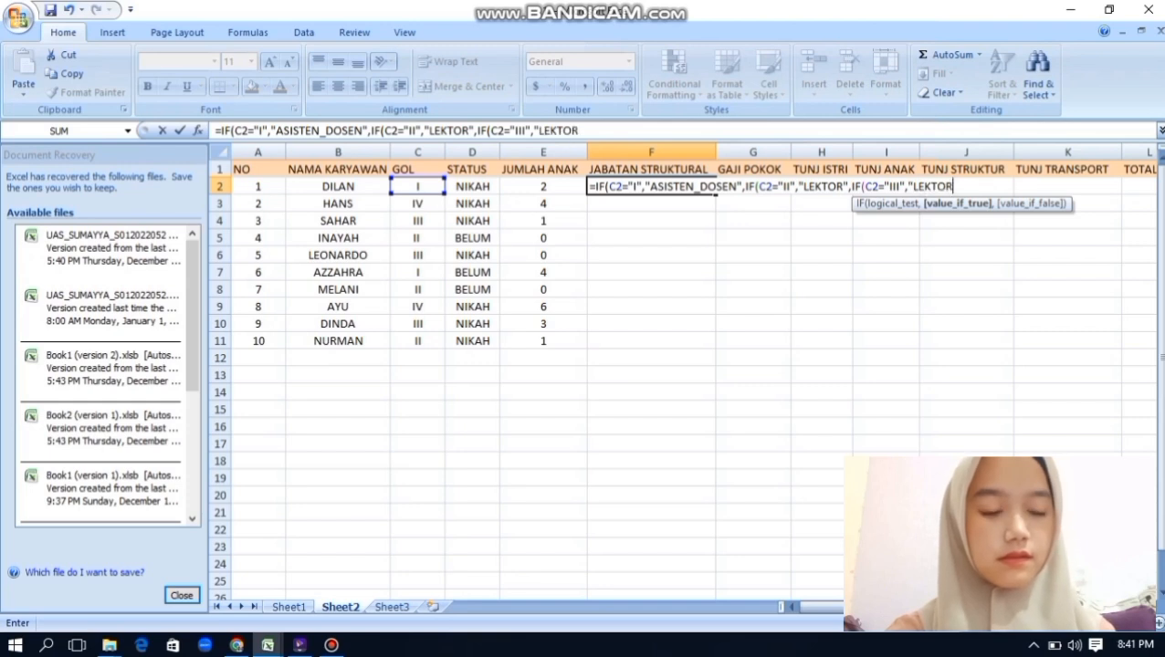
text(_KEPALA)
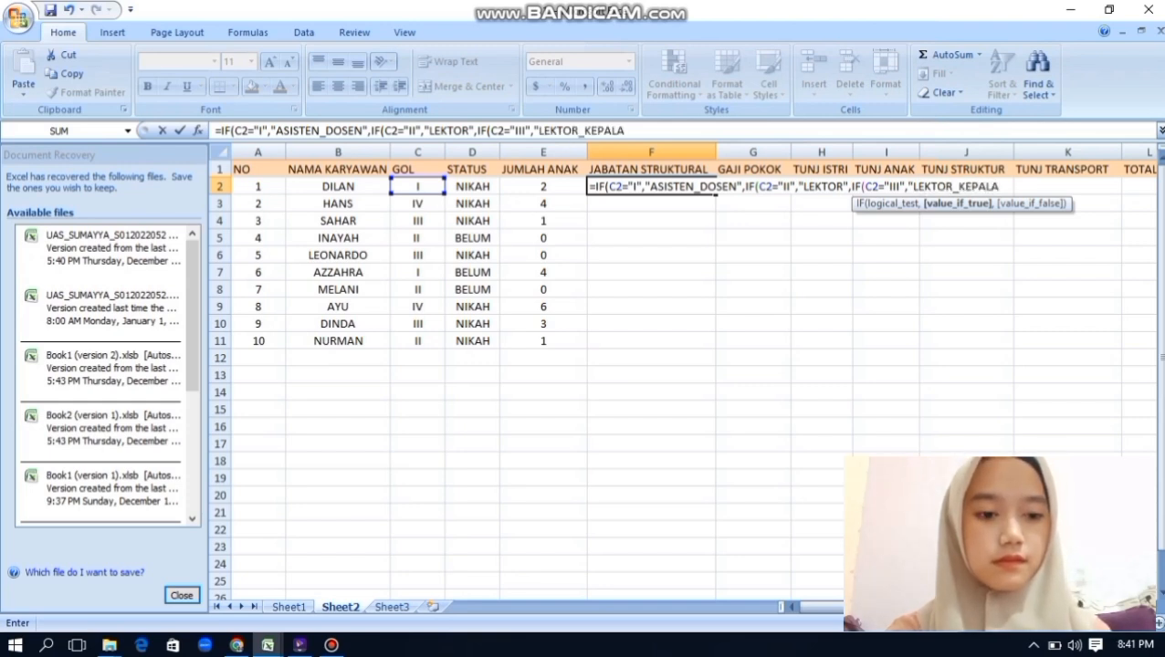
text(",)
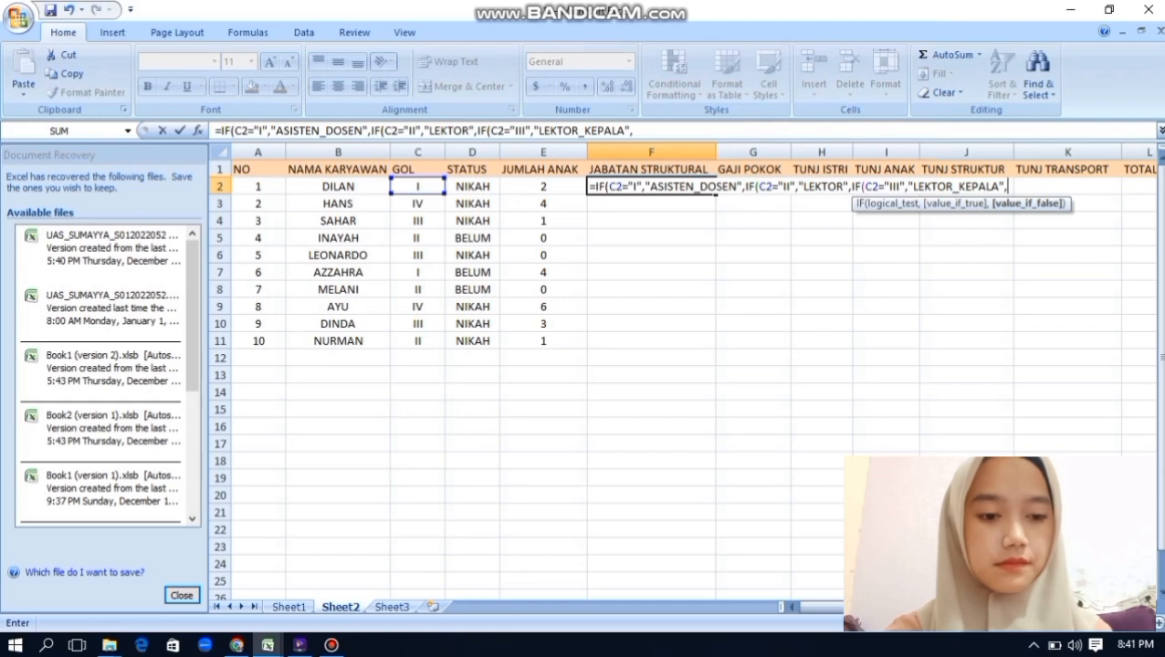
Nest a fourth IF returning "GURU_BESAR" when C2="IV", close all four parentheses and enter the F2 formula
text(IF)
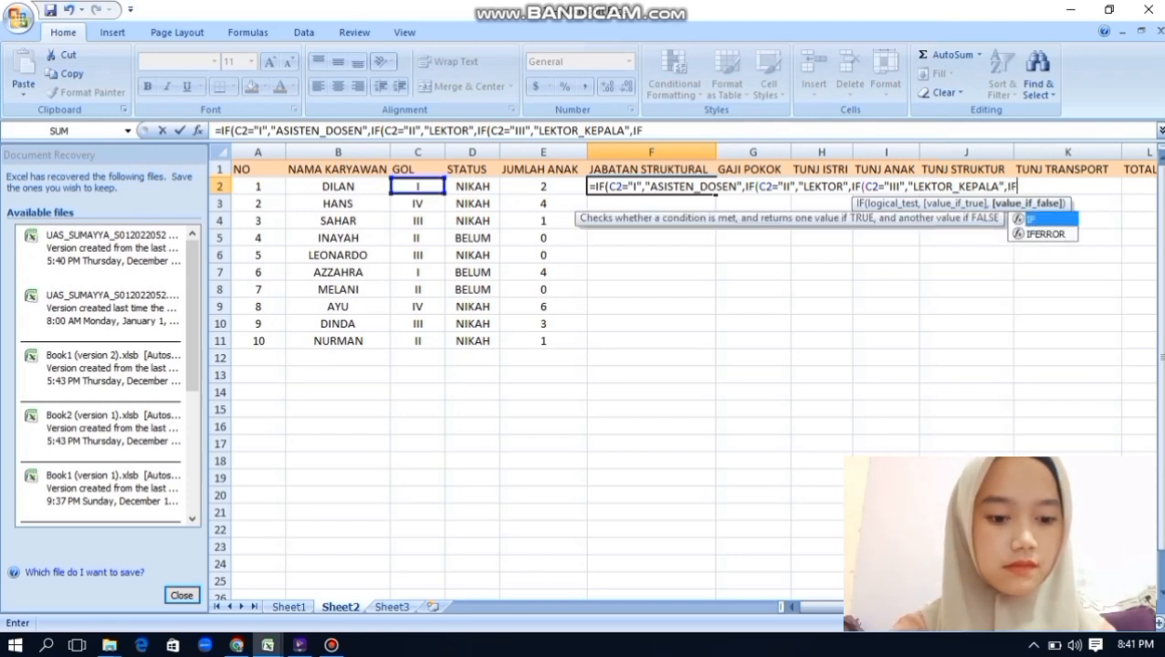
text(()
click(417, 186)
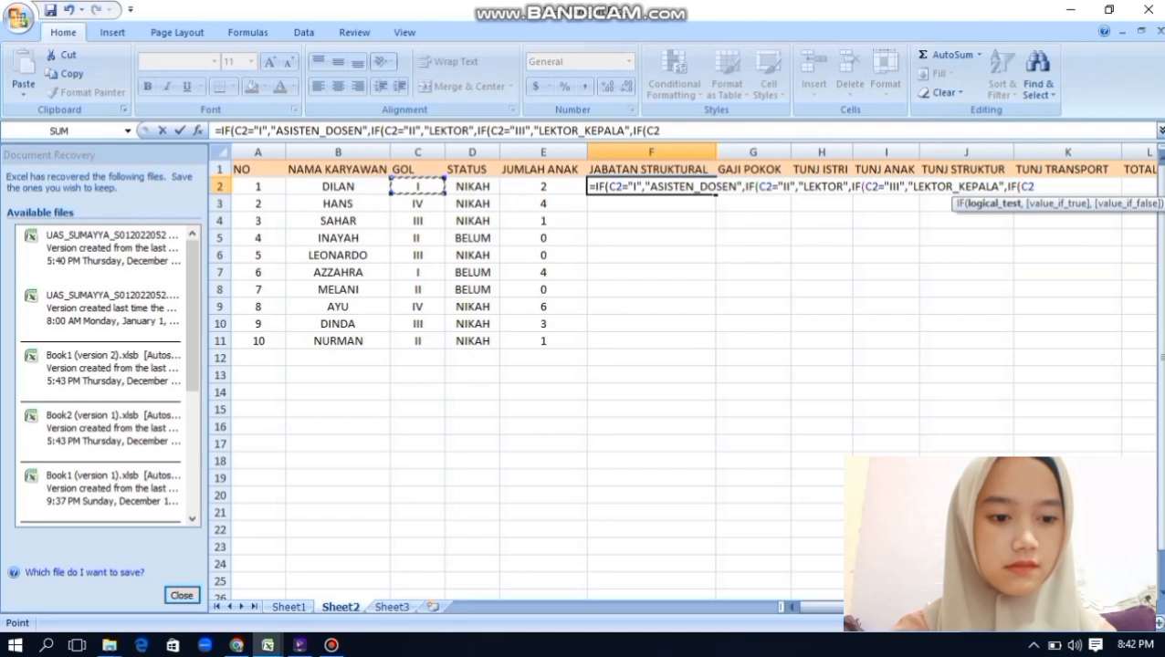
text(="IV","G)
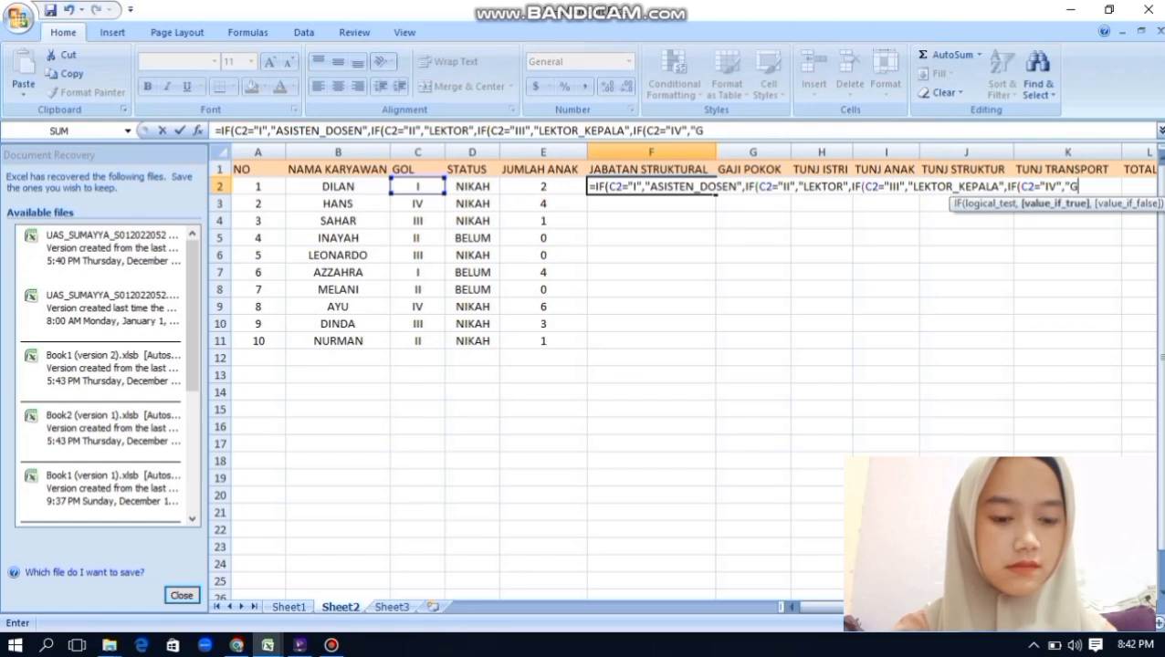
text(URU_BESA)
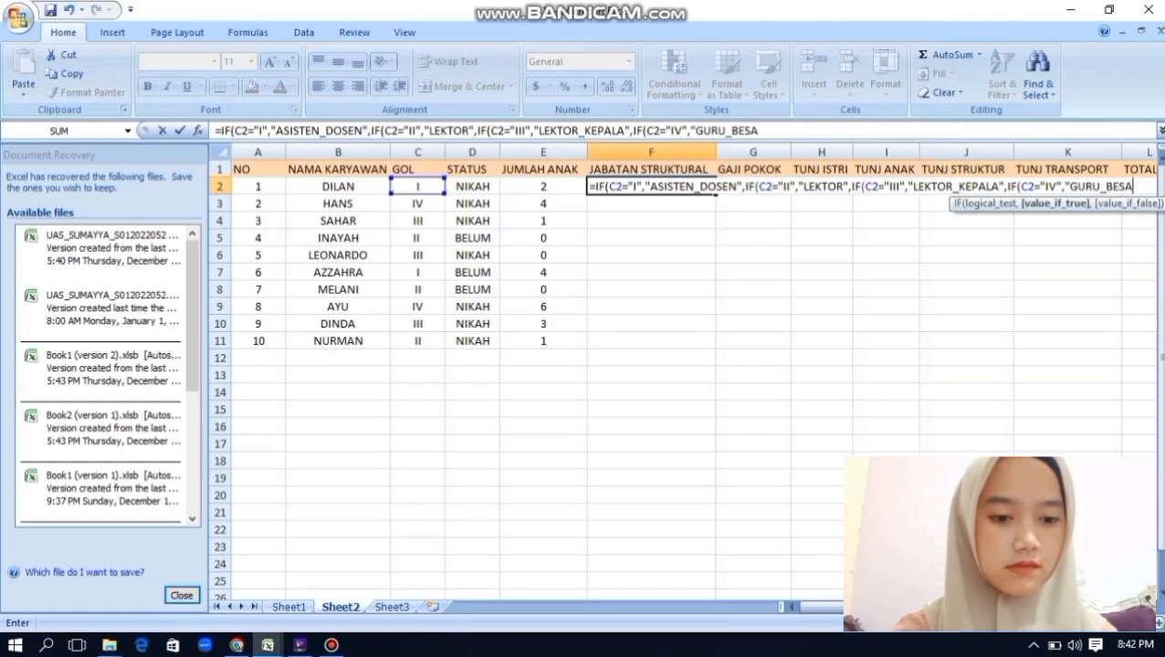
text(R")
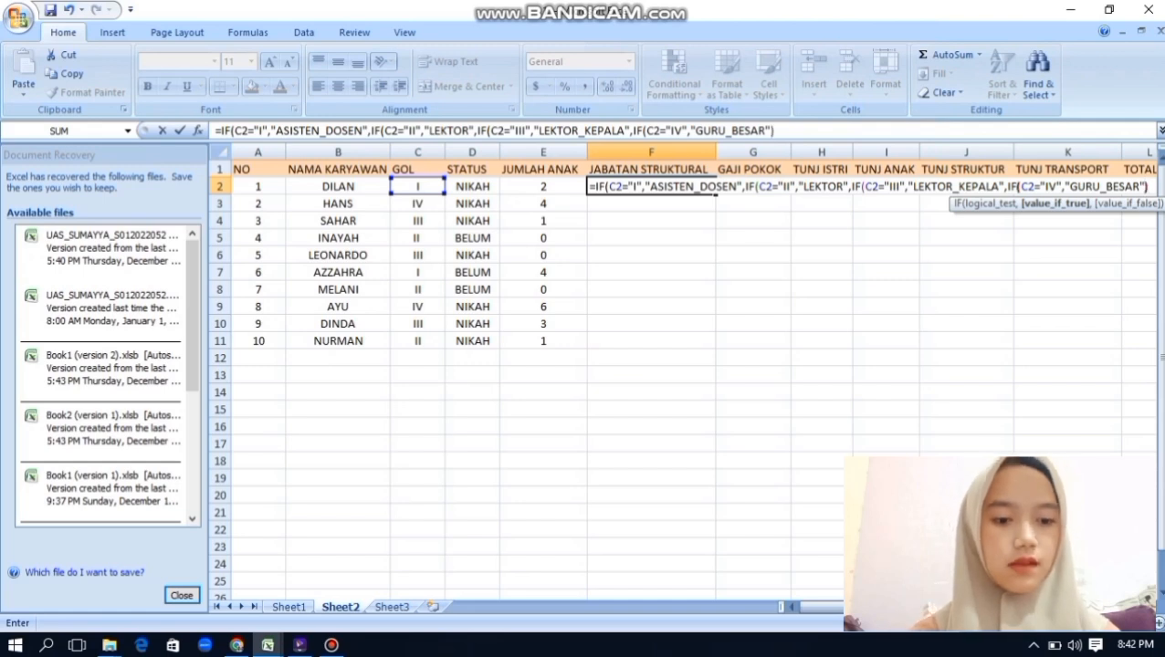
text()))))
key(Return)
Fill the JABATAN STRUKTURAL formula from cell F2 down to F11
click(650, 186)
drag(715, 194, 713, 331)
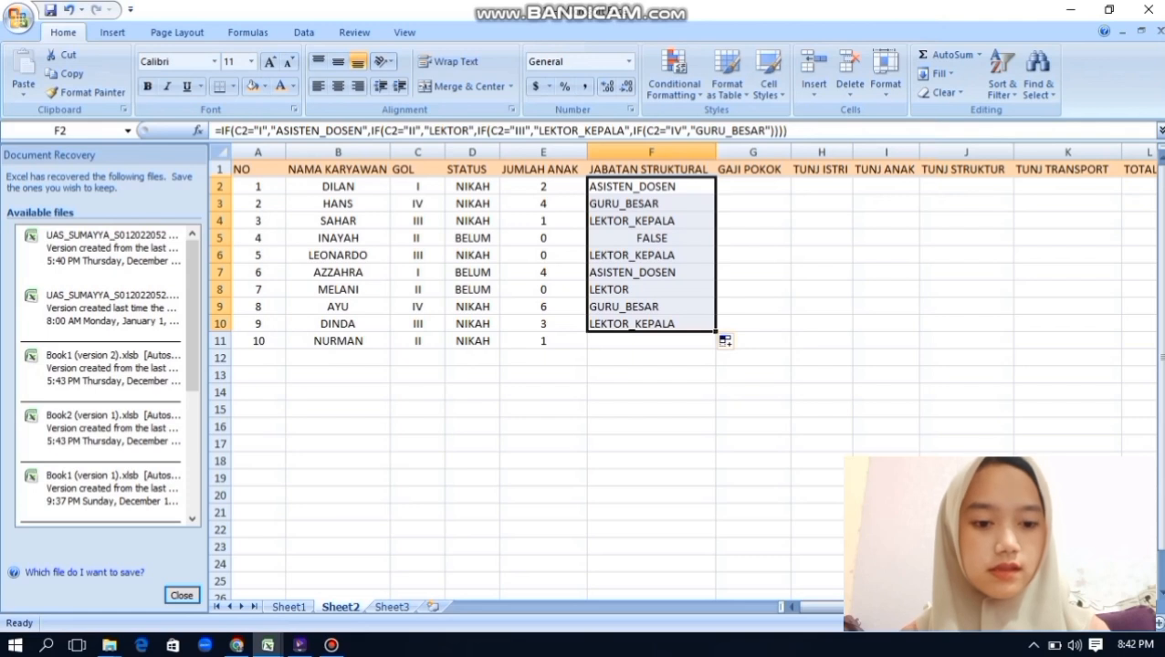
drag(716, 331, 716, 348)
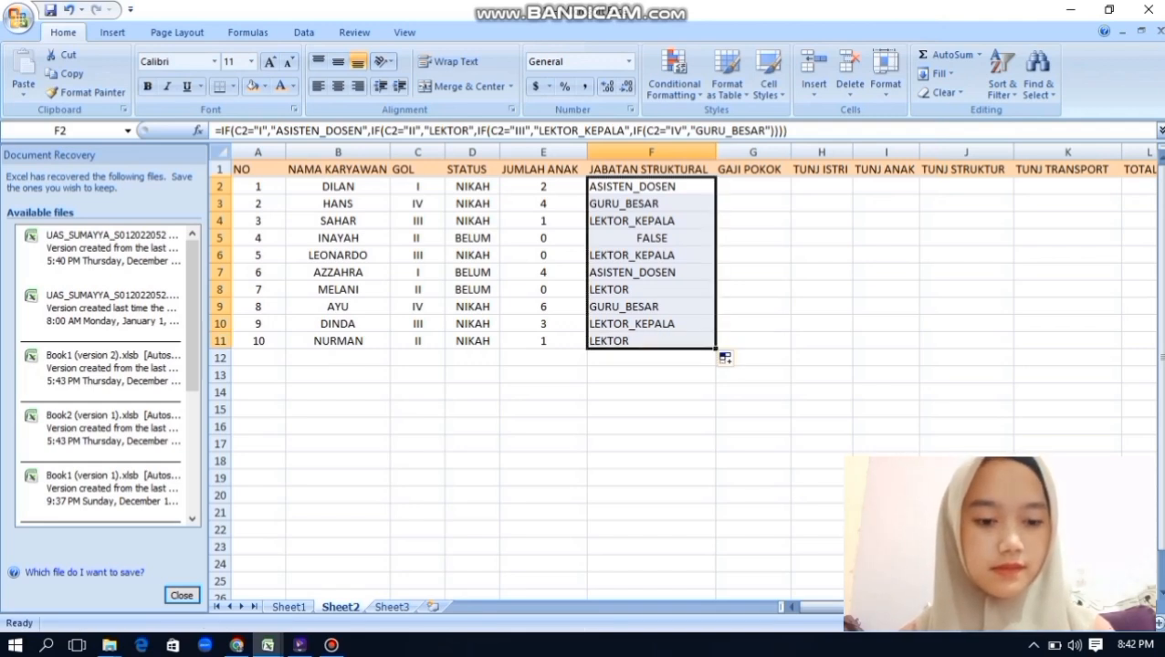
In cell G2 under GAJI POKOK, begin a VLOOKUP formula with C2 as the lookup value
click(752, 185)
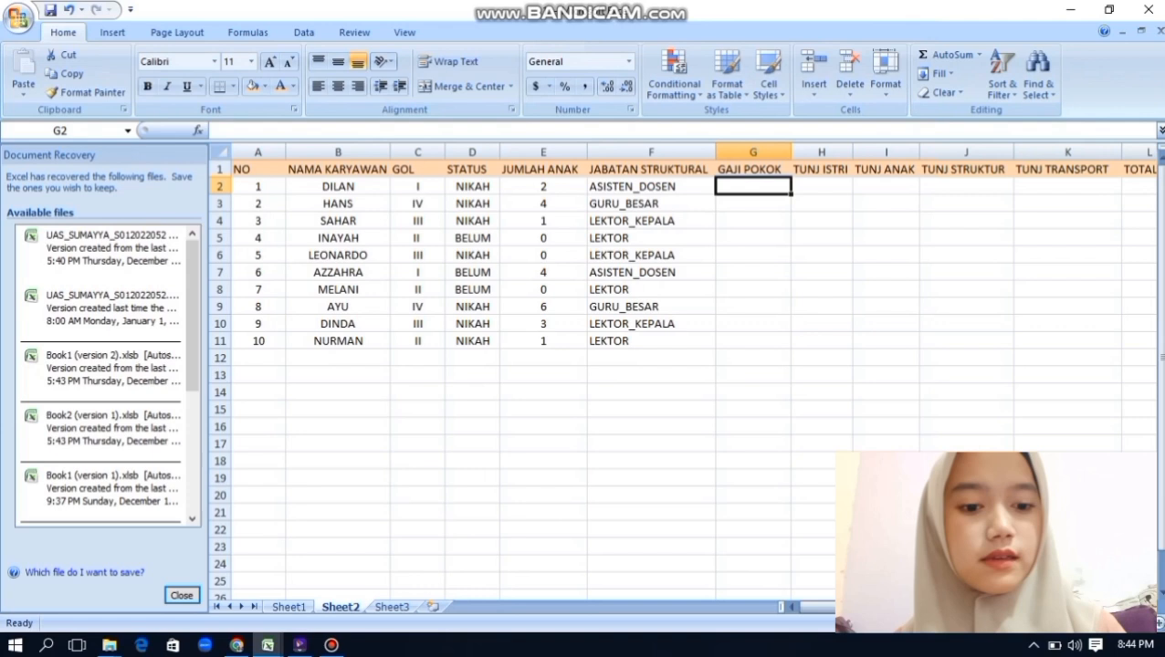
text(=)
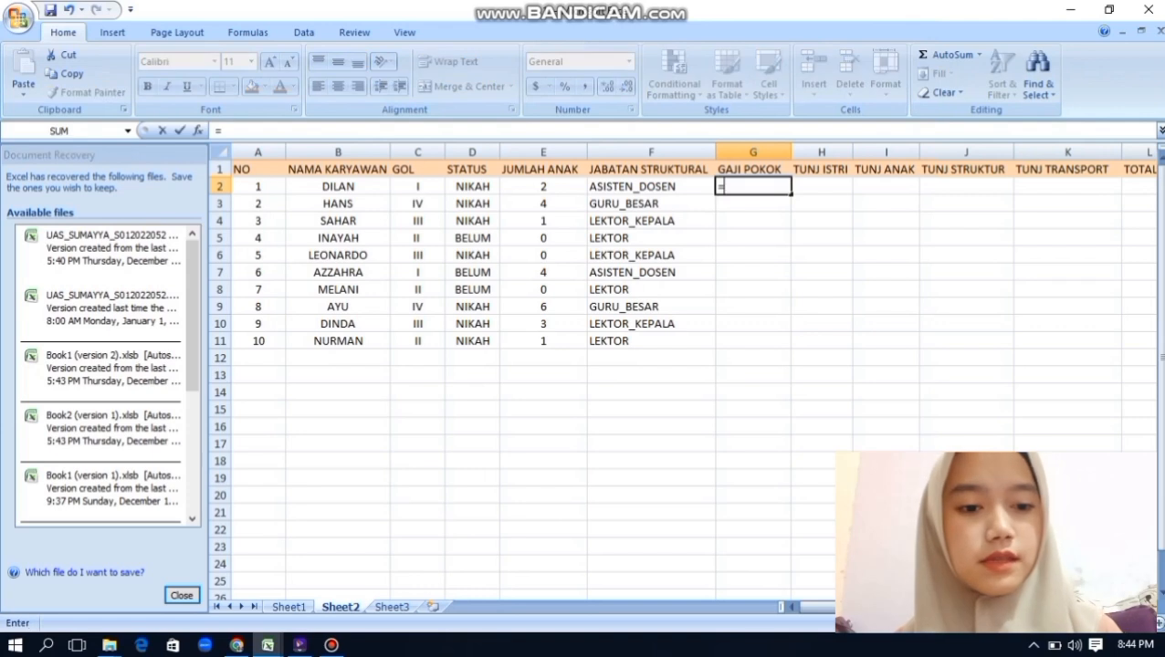
text(VLO)
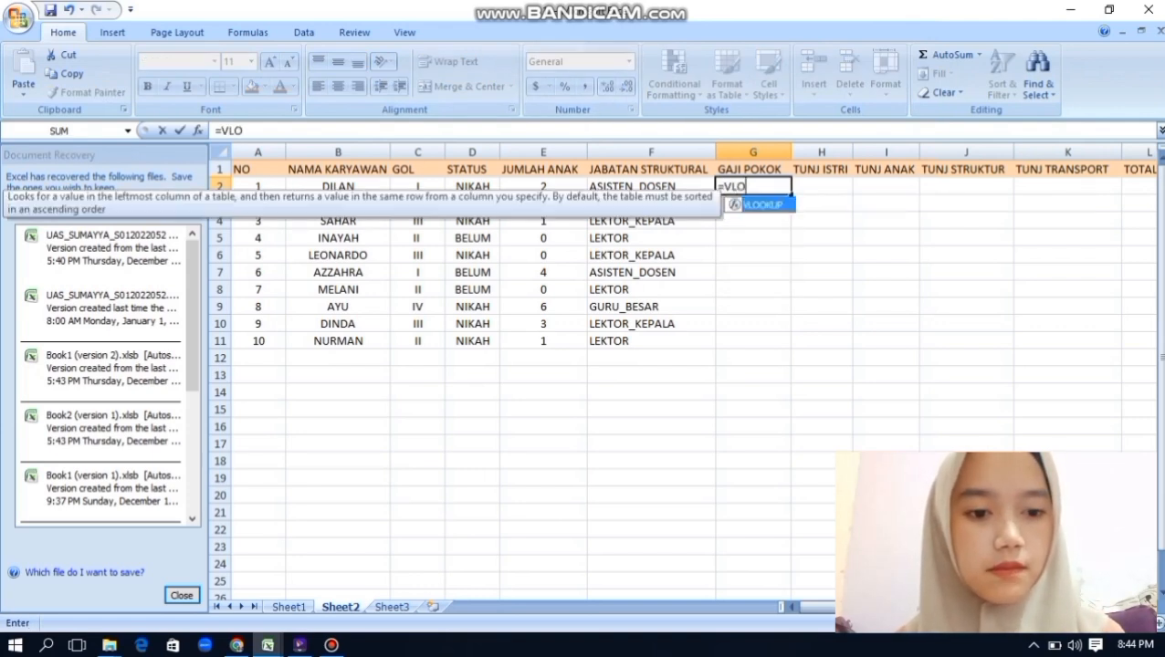
key(Tab)
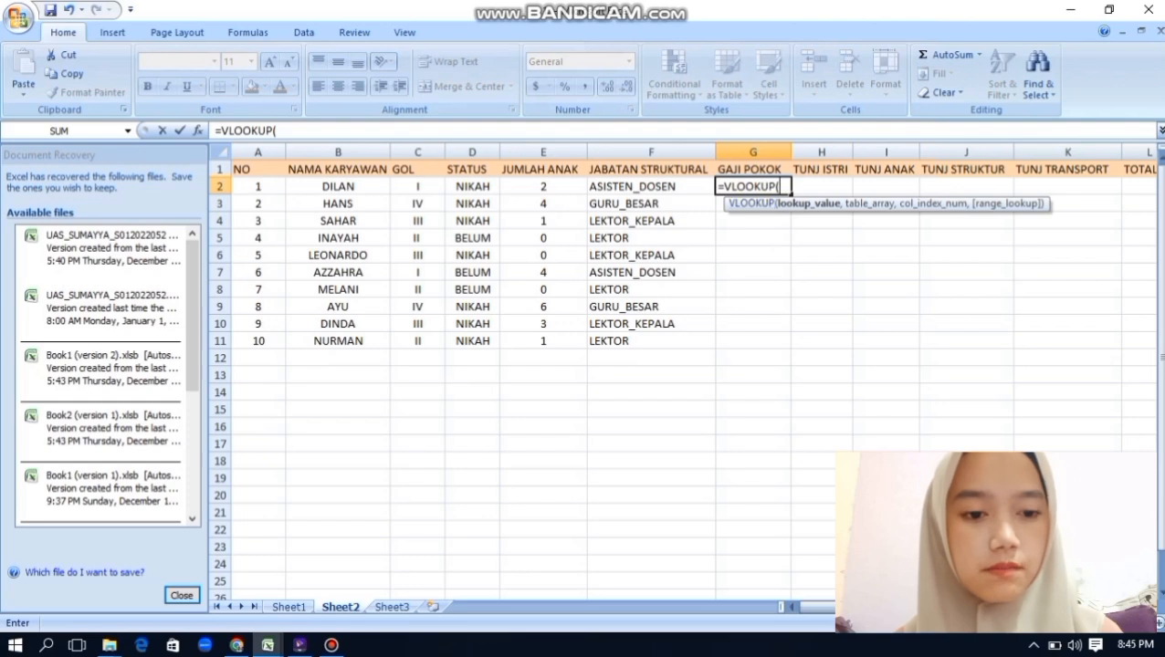
click(417, 186)
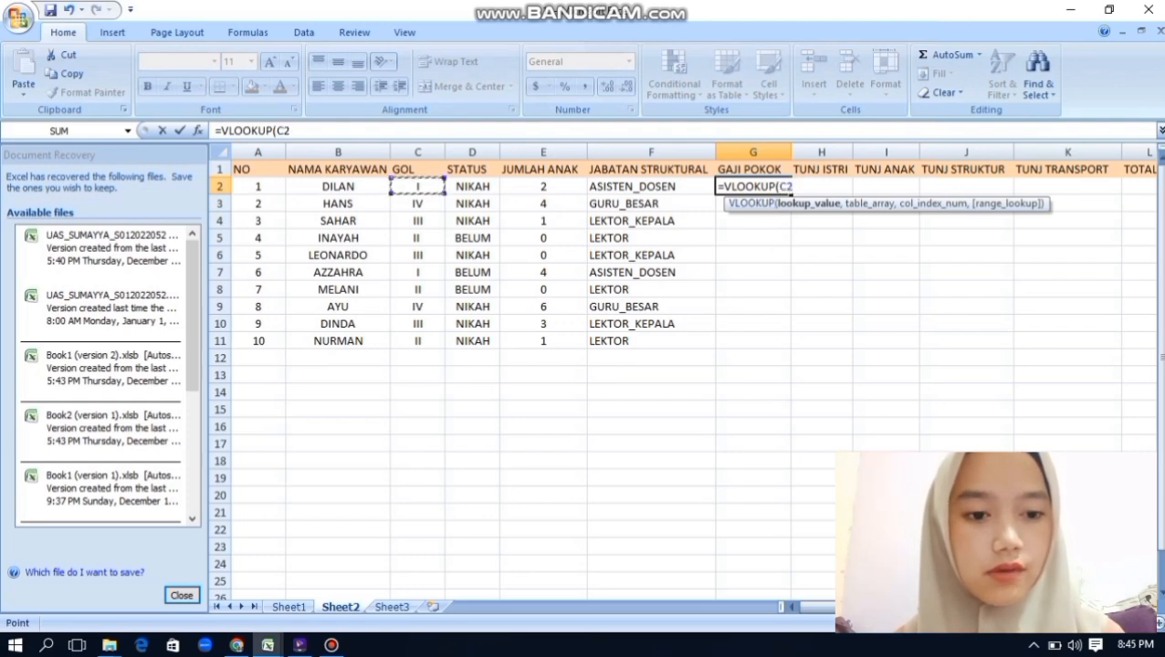
Continue the G2 VLOOKUP with the named range gol as table array and 2 as column index
text(,GO)
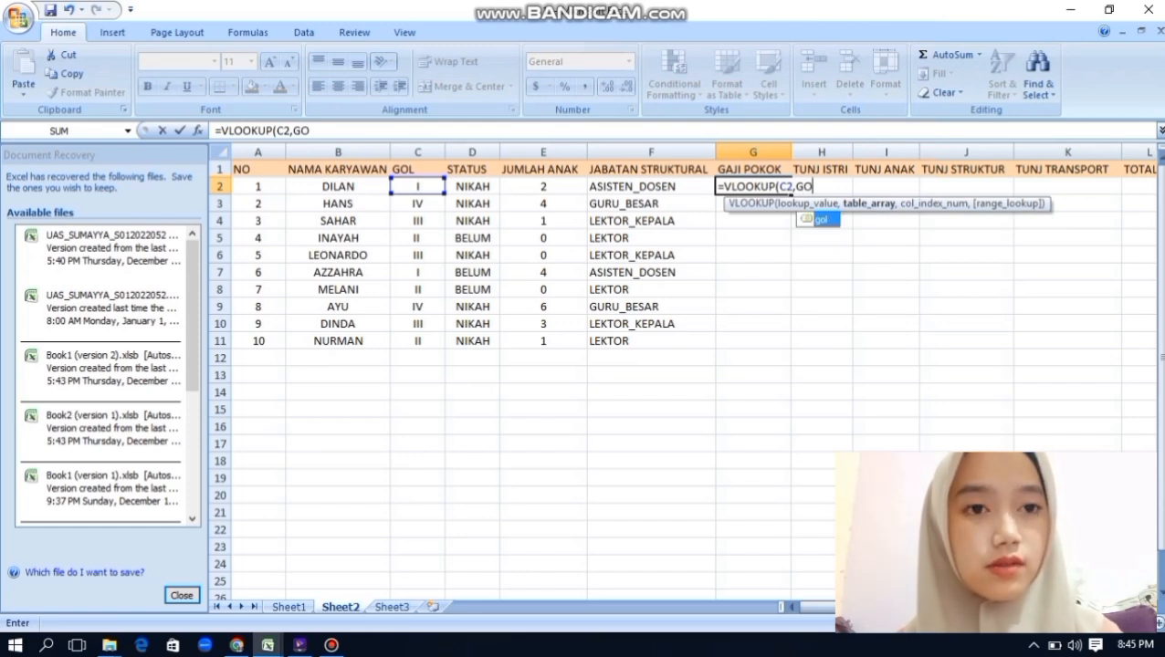
key(Tab)
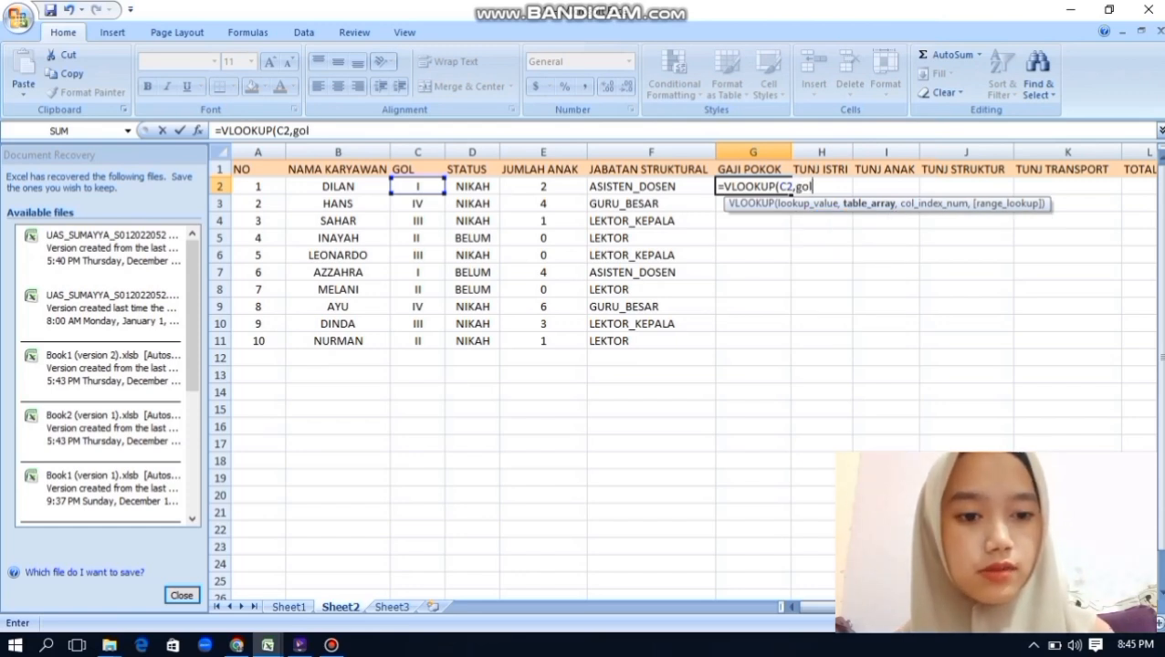
text(,)
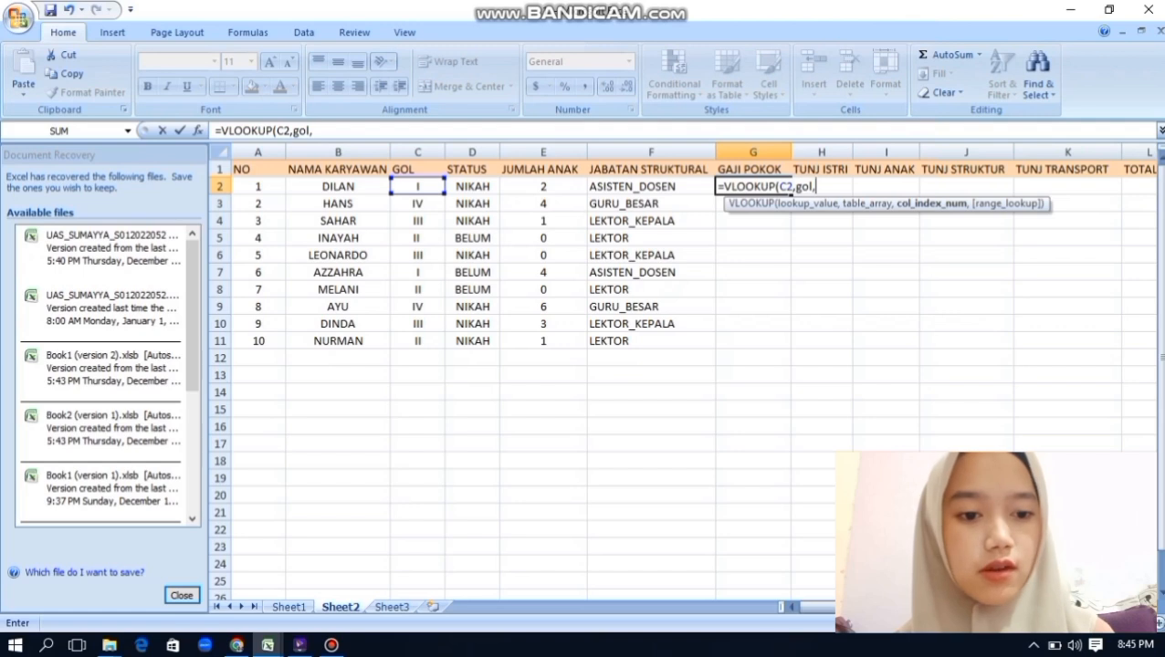
text(,)
key(BackSpace)
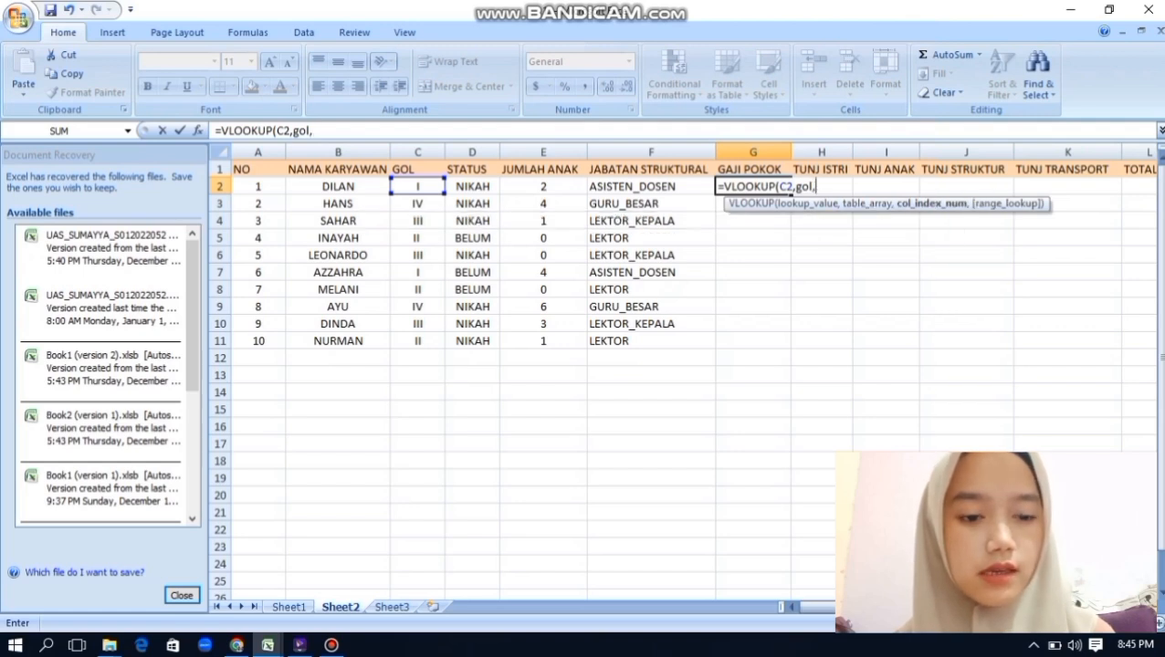
text(2)
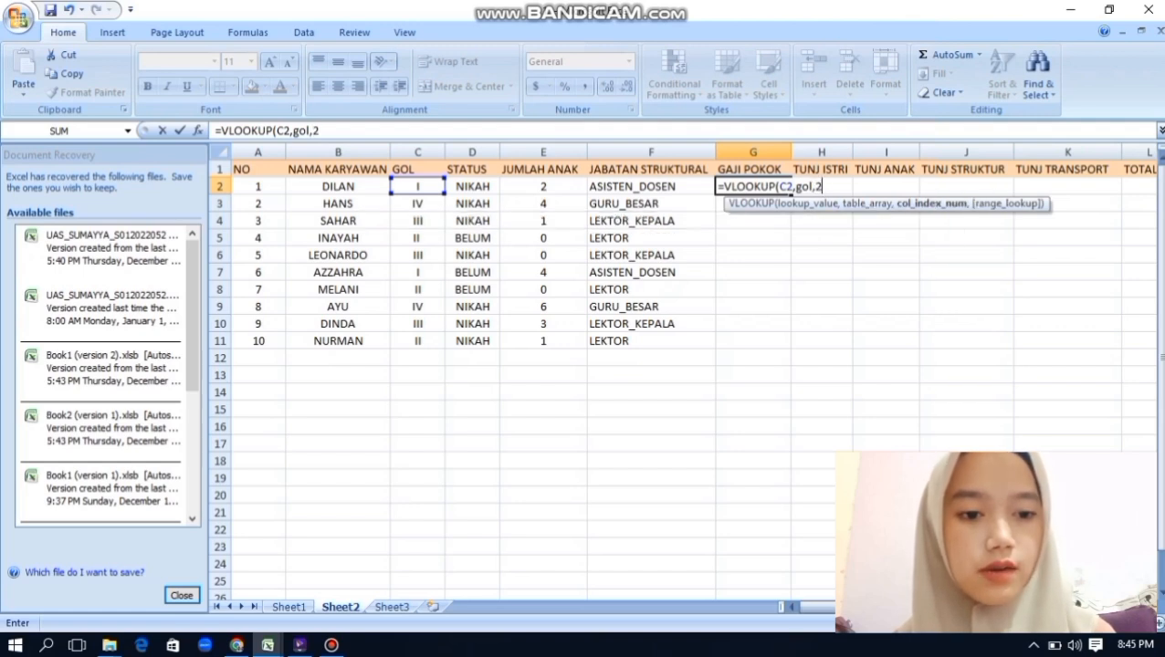
Complete the G2 VLOOKUP with FALSE for an exact match, enter it, and fill it down to G10
text(,)
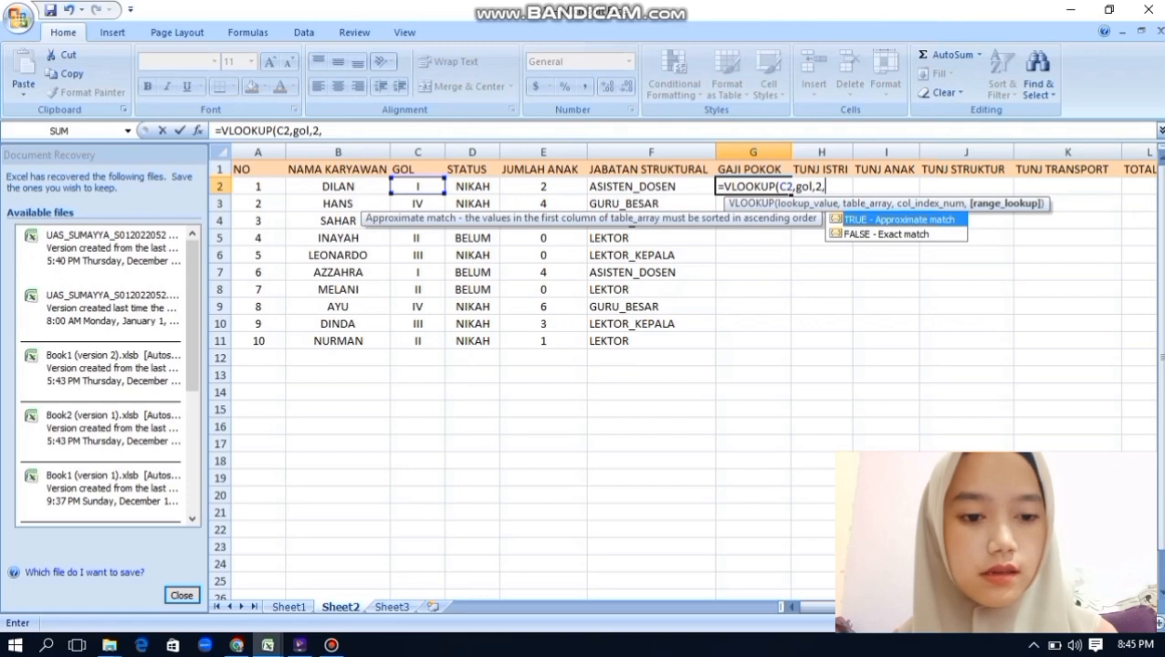
key(Down)
key(Tab)
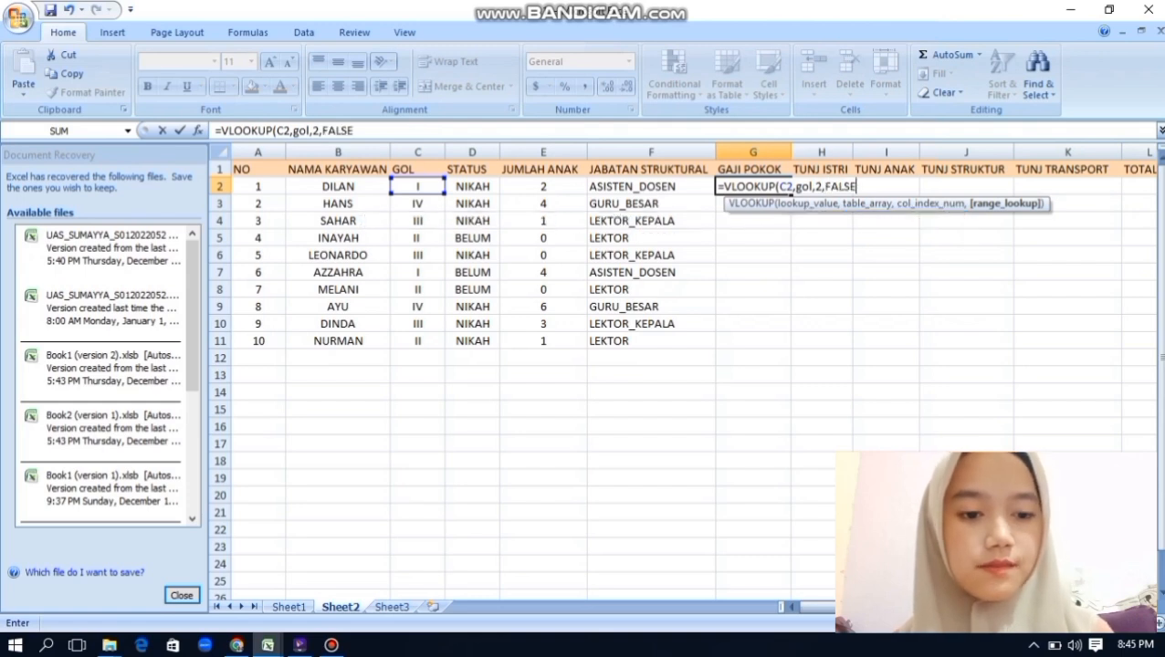
text())
key(Return)
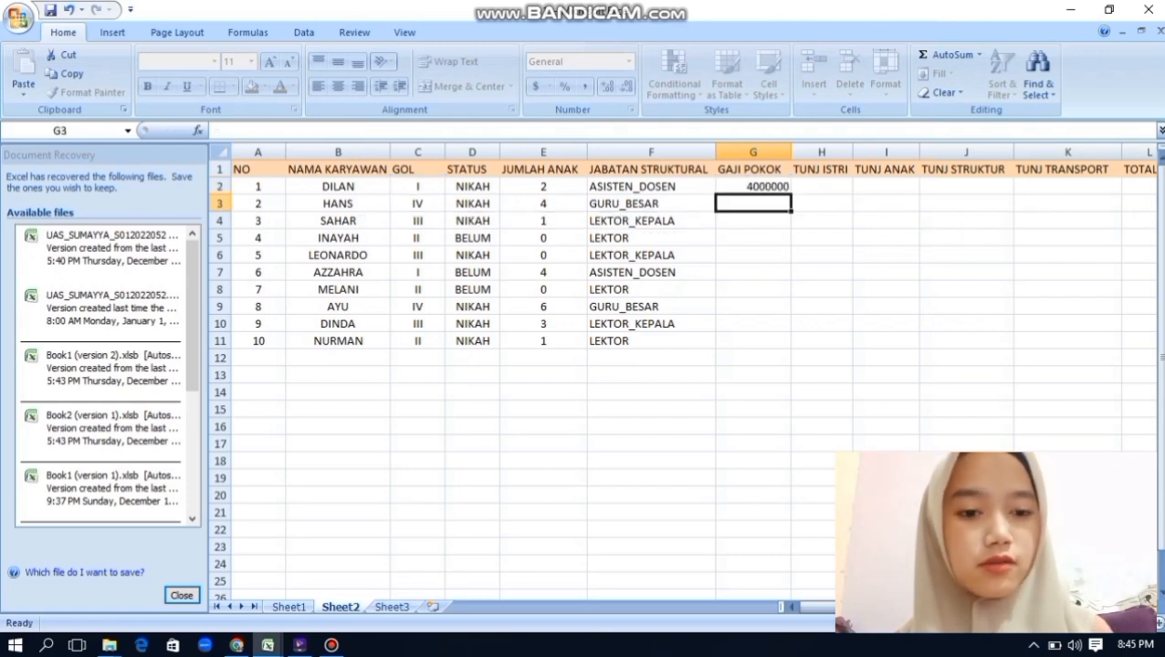
click(753, 186)
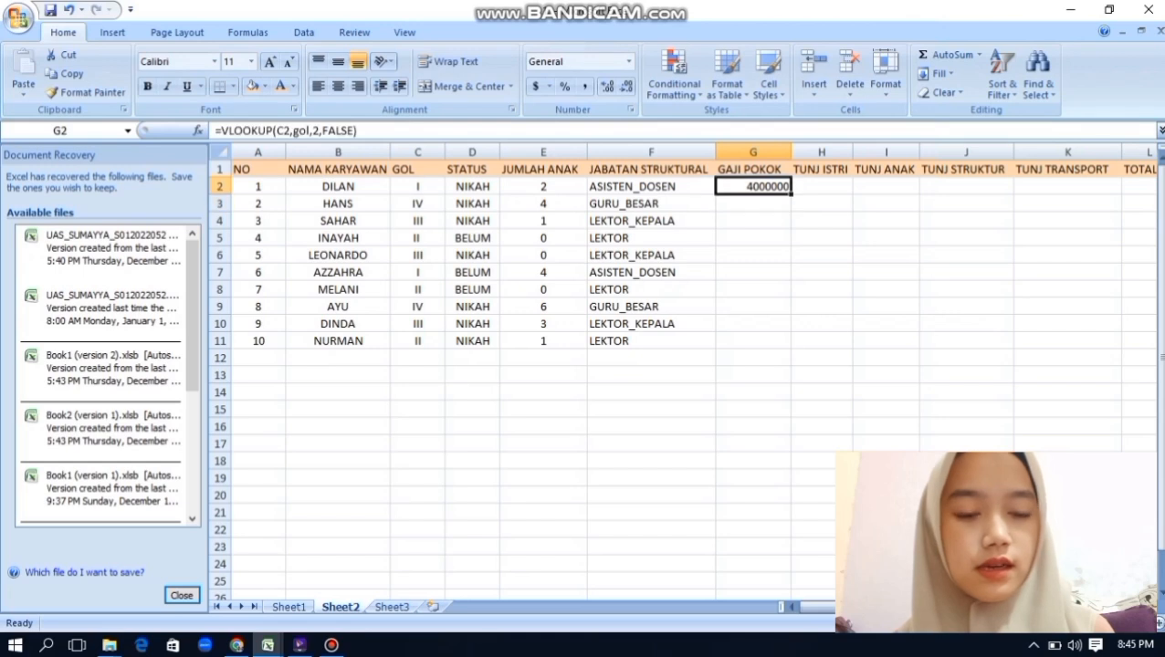
drag(790, 194, 791, 331)
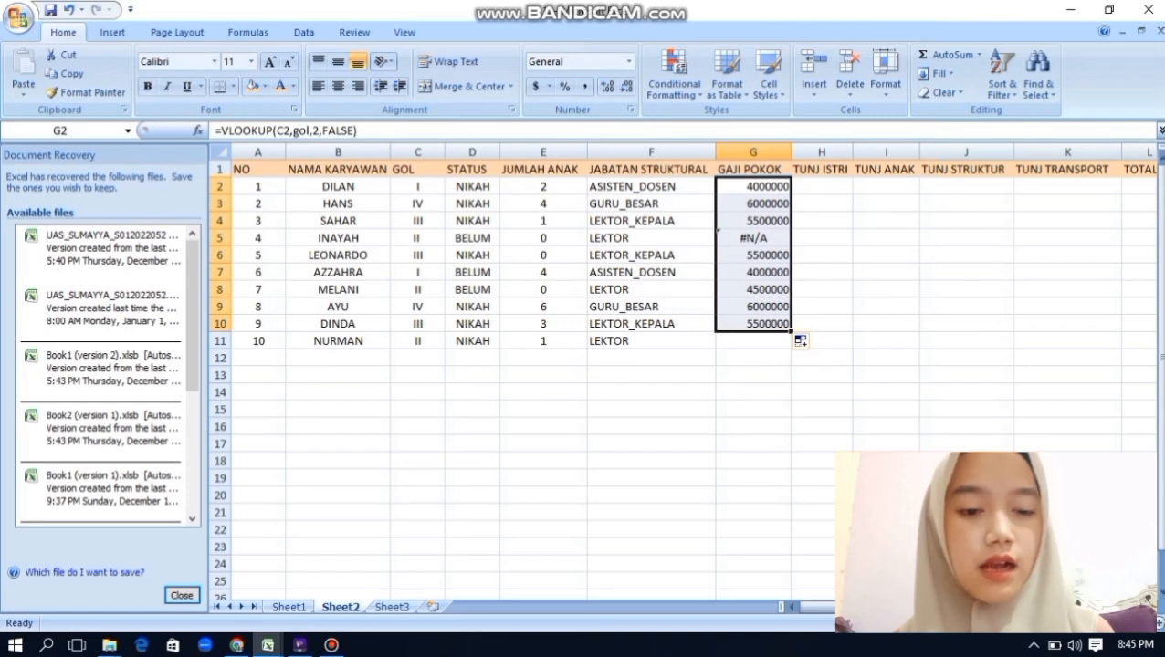
Change the last argument of the VLOOKUP in G5 to TRUE for an approximate match
click(753, 238)
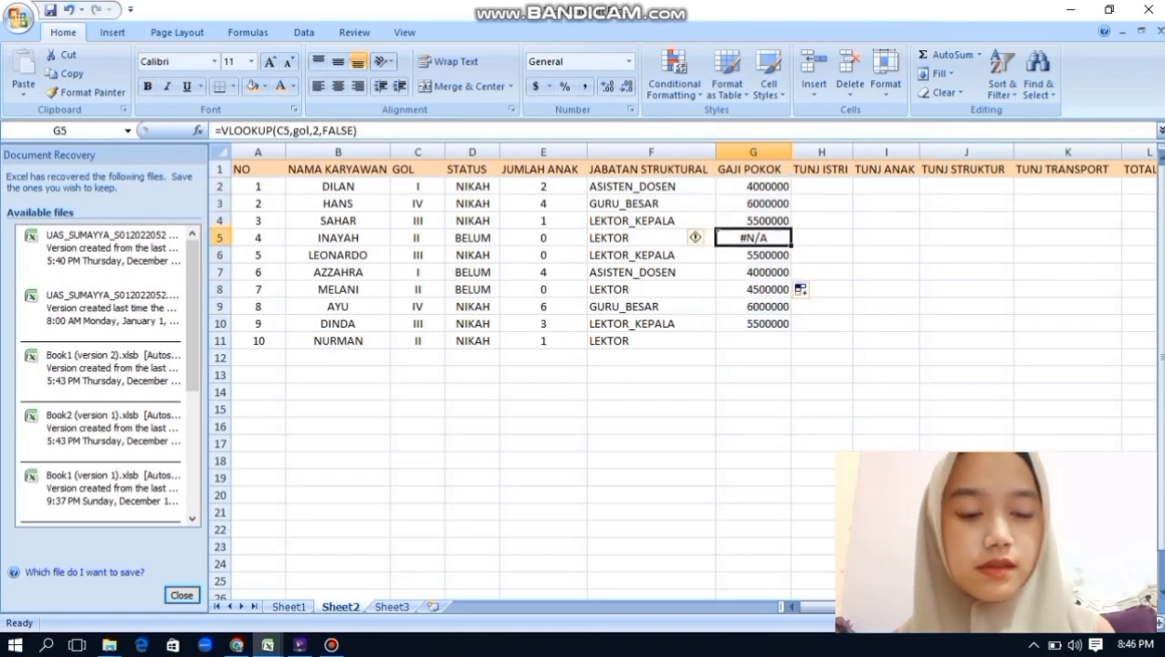
key(F2)
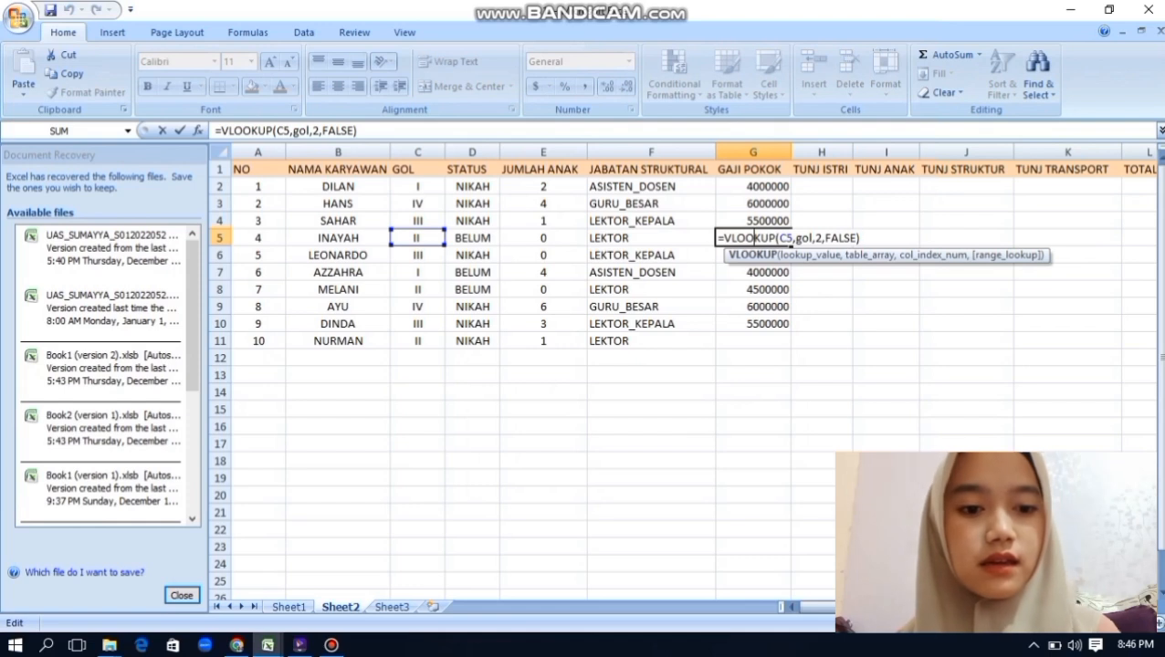
key(BackSpace)
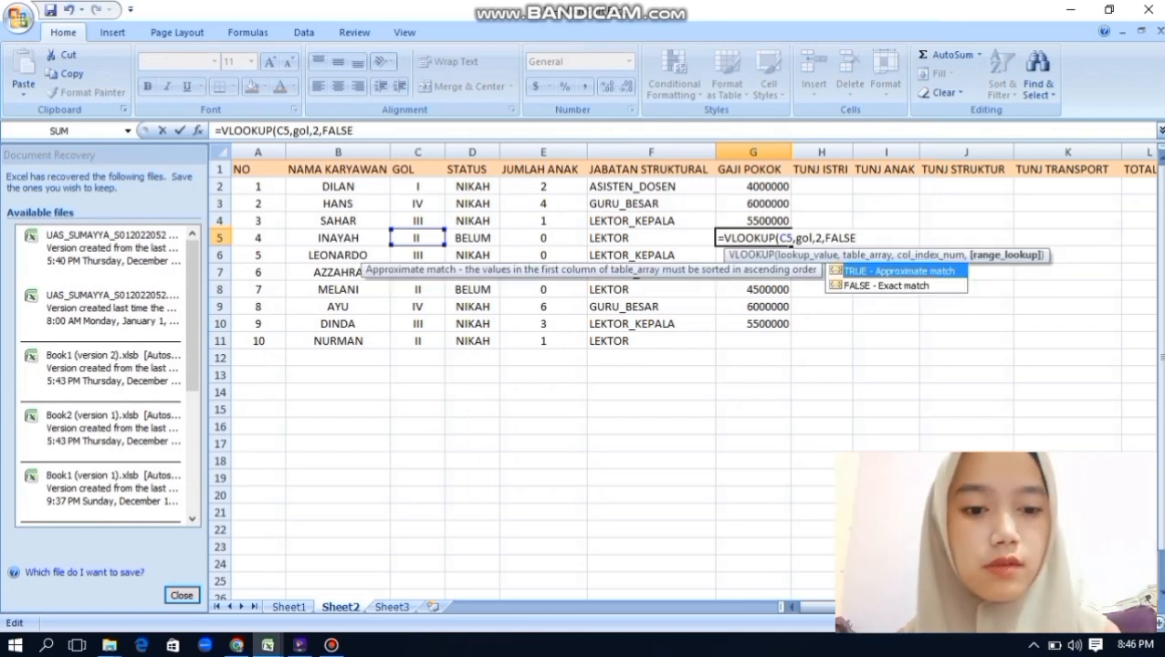
key(Tab)
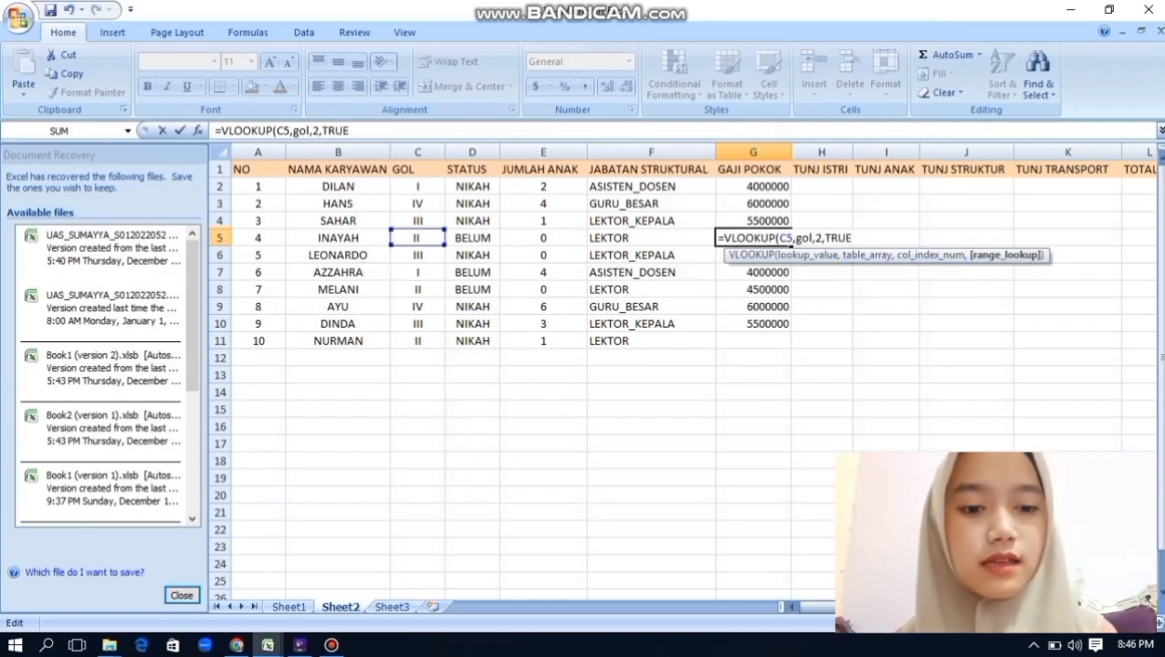
text())
key(Return)
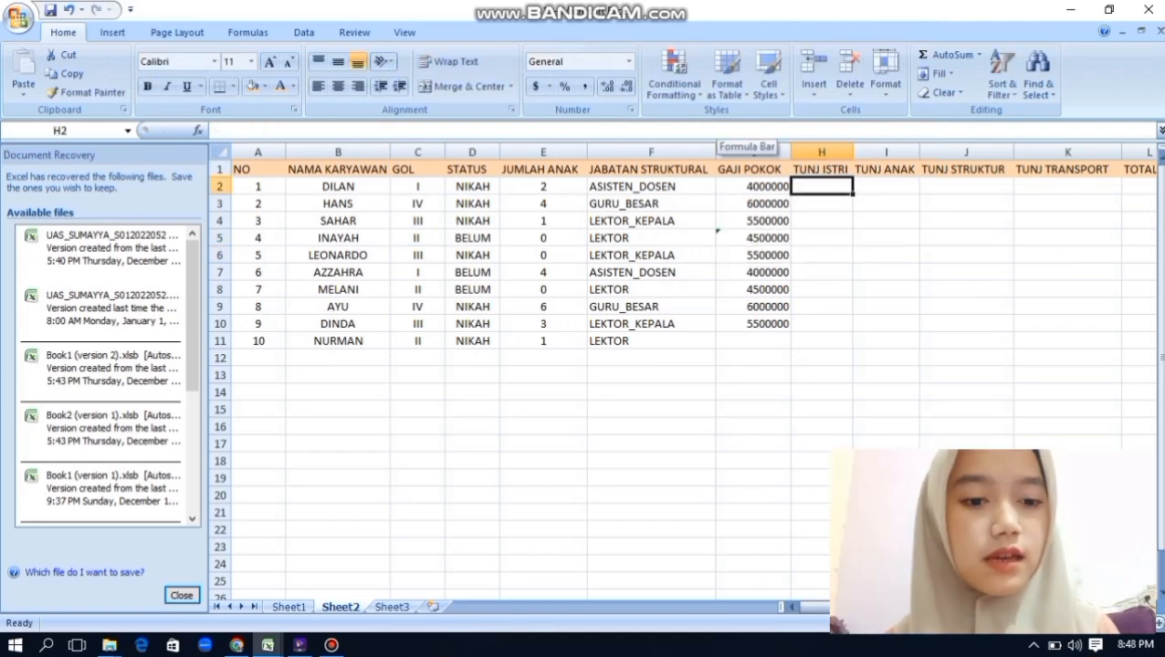
In cell H2 under TUNJ ISTRI, begin an IF formula with the condition D2="NIKAH"
text(=IF)
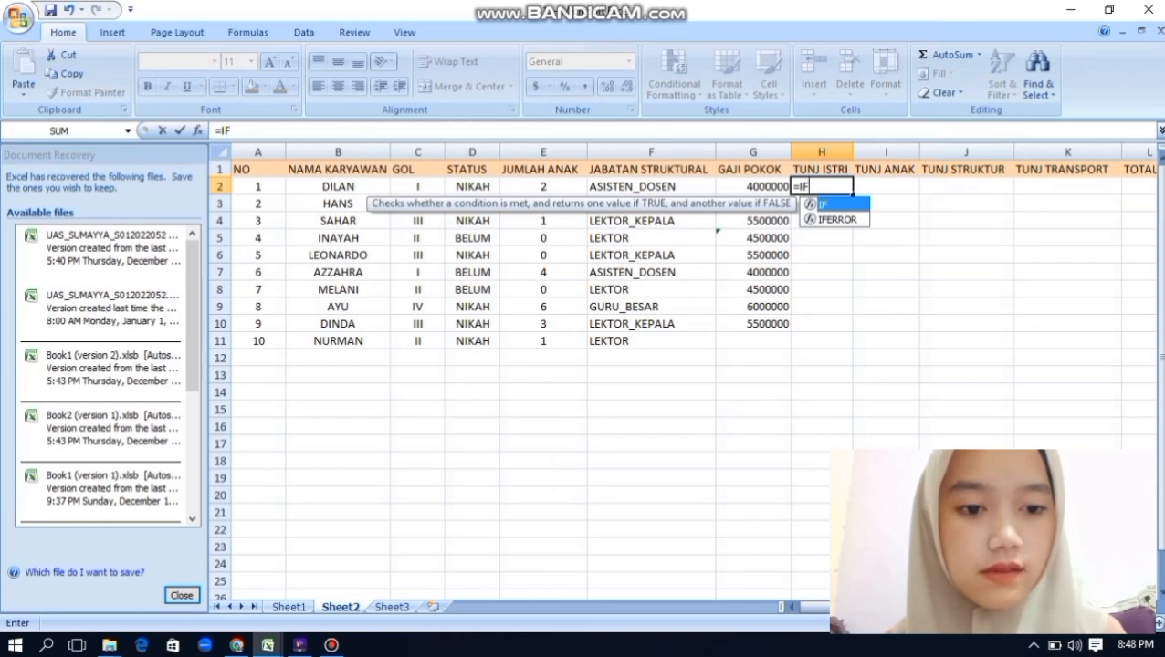
text(()
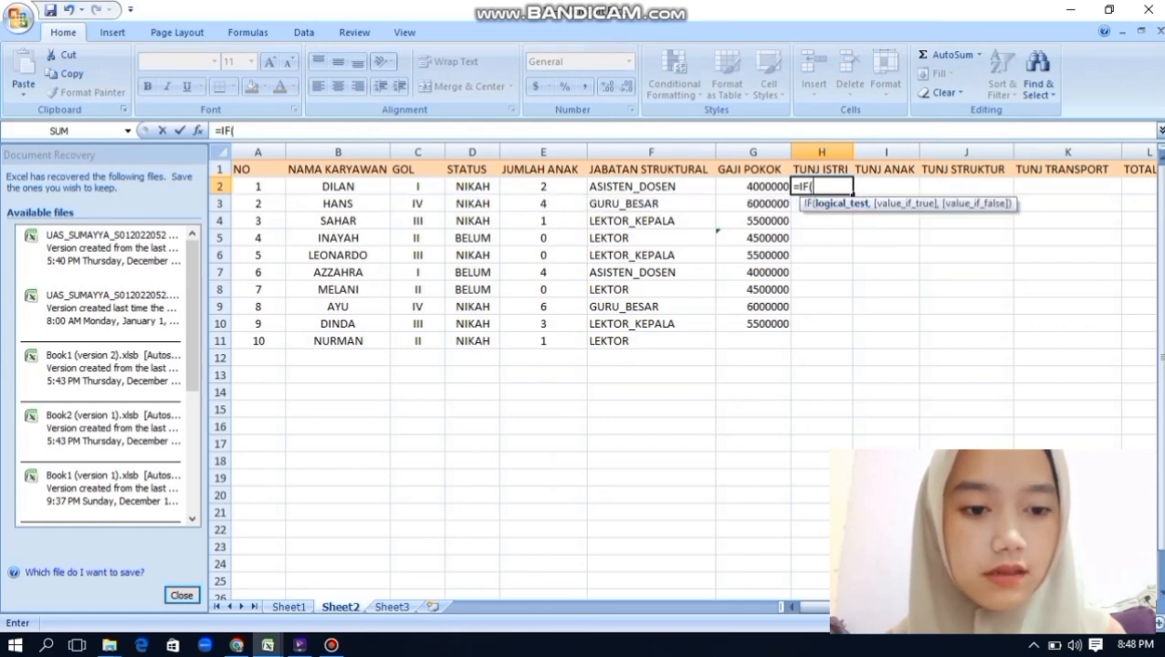
click(472, 186)
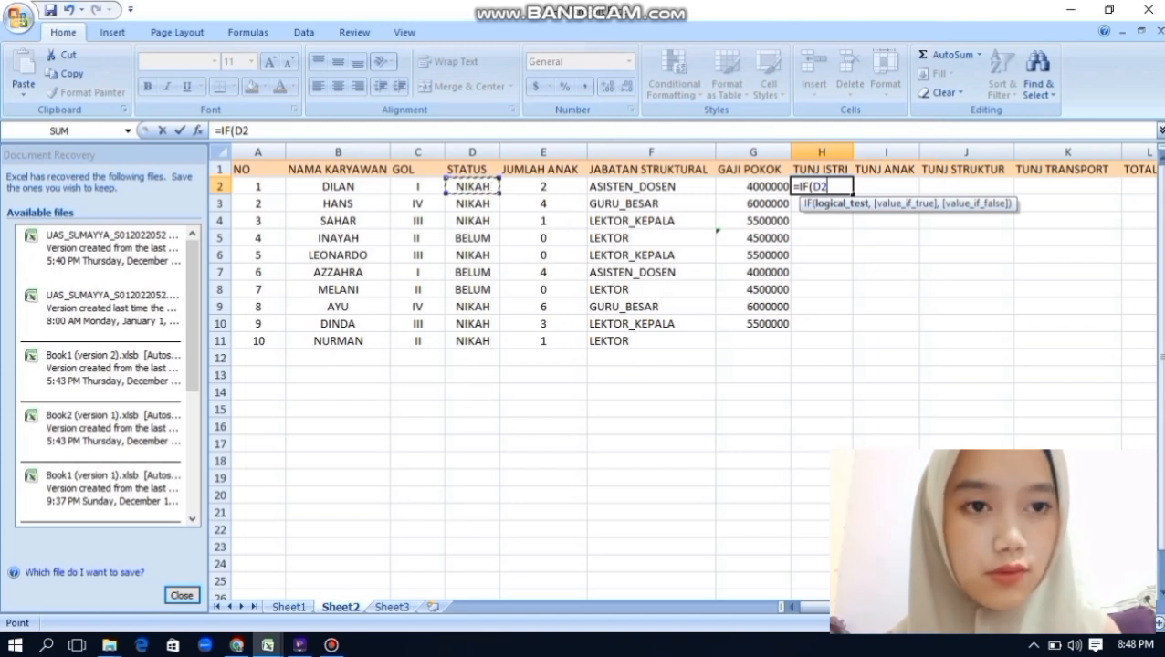
text(=)
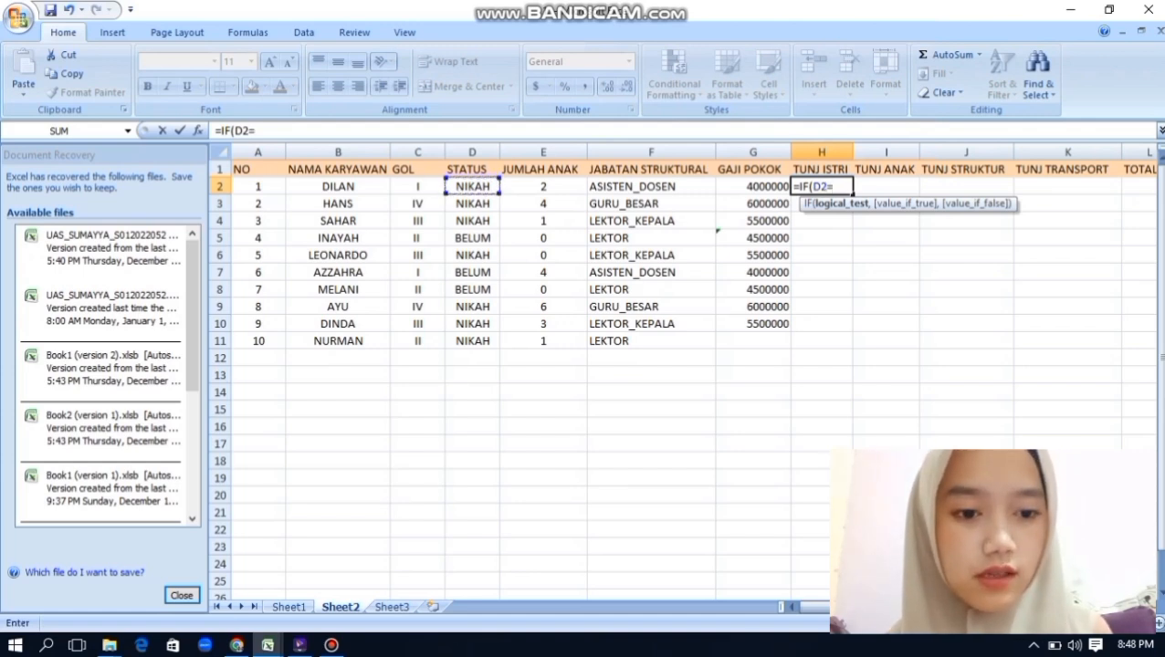
text("NIKAG)
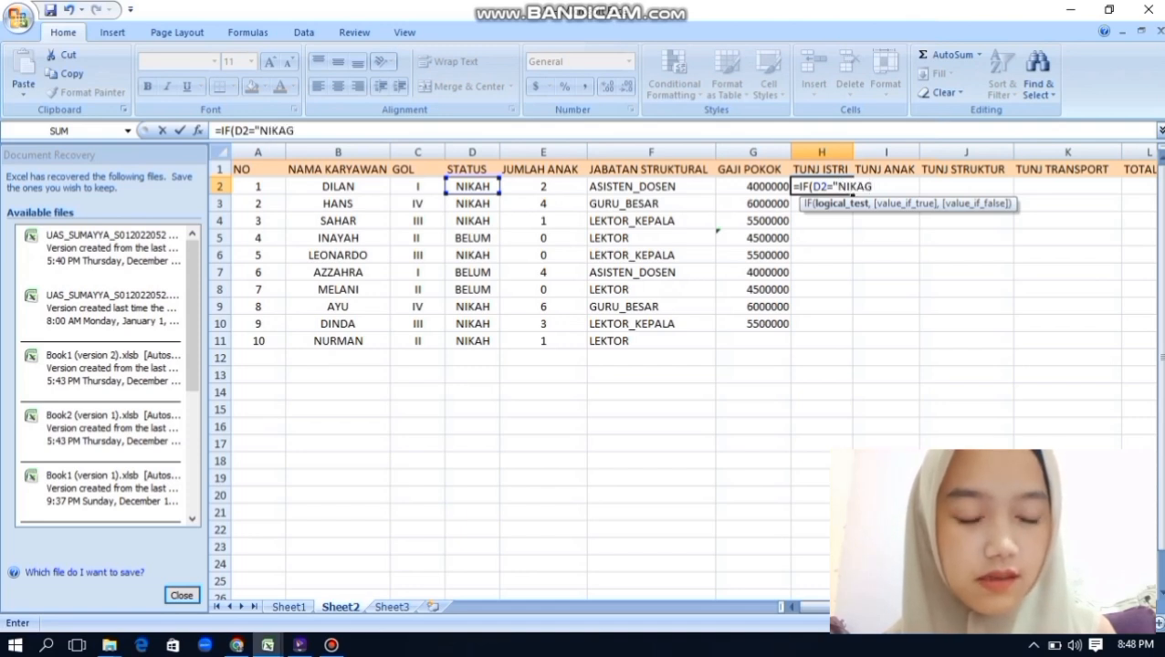
key(BackSpace)
text(H",)
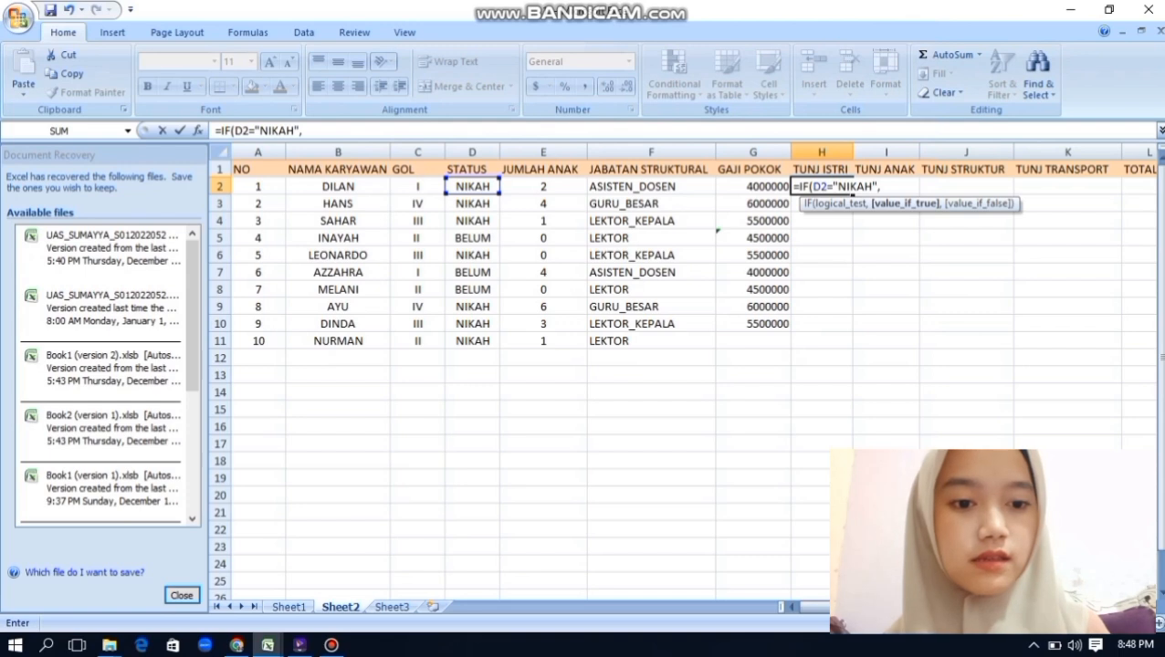
Add VLOOKUP(C2,gol,4,FALSE) as the value-if-true of the H2 IF formula
text(VLO)
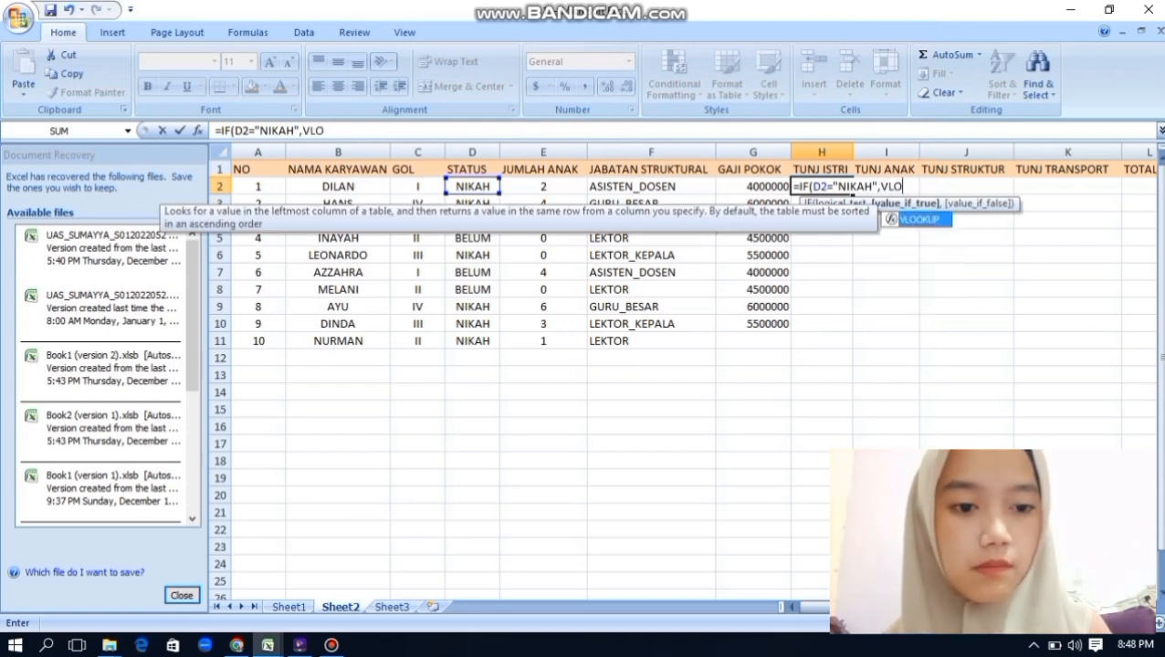
key(Tab)
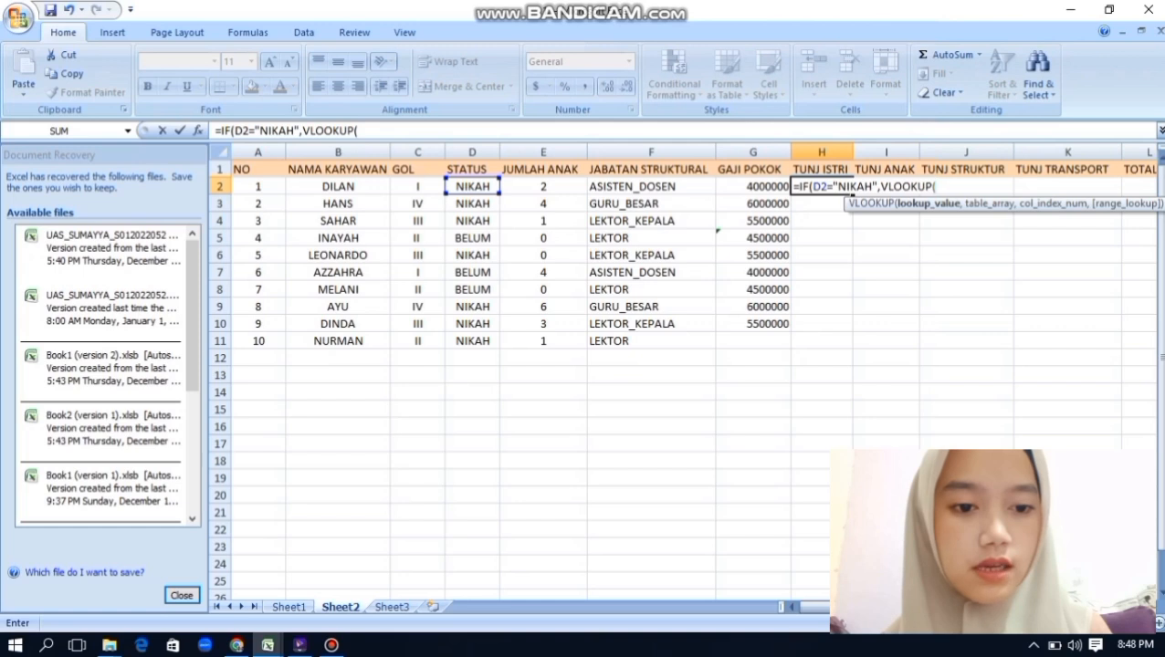
text(C2,GO)
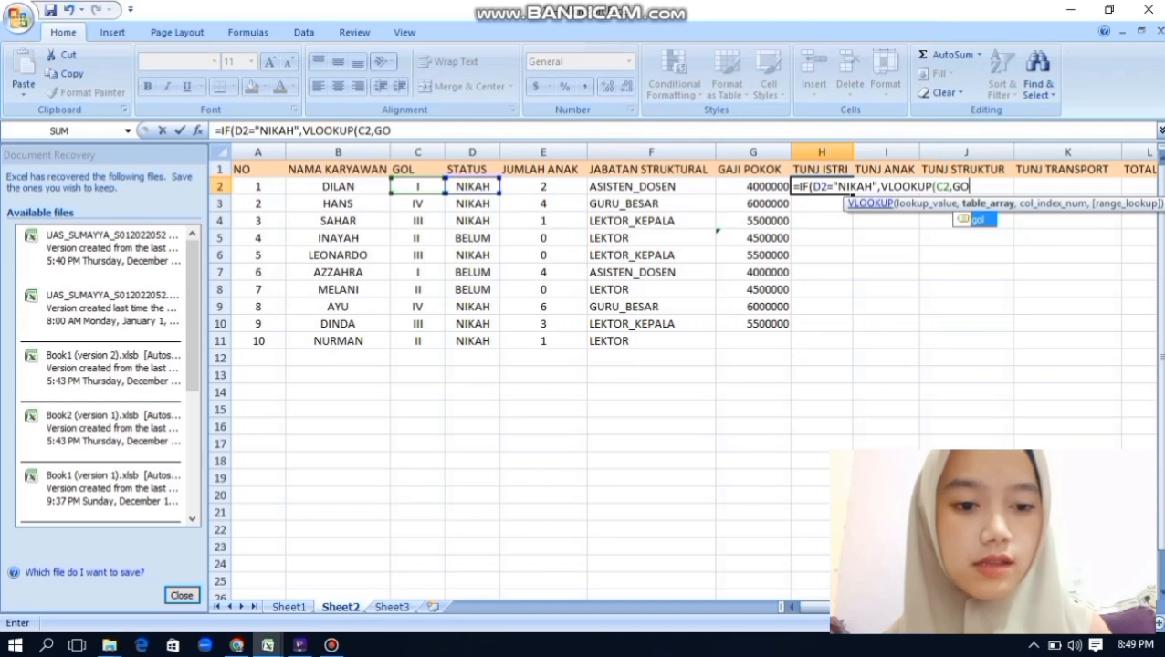
key(Tab)
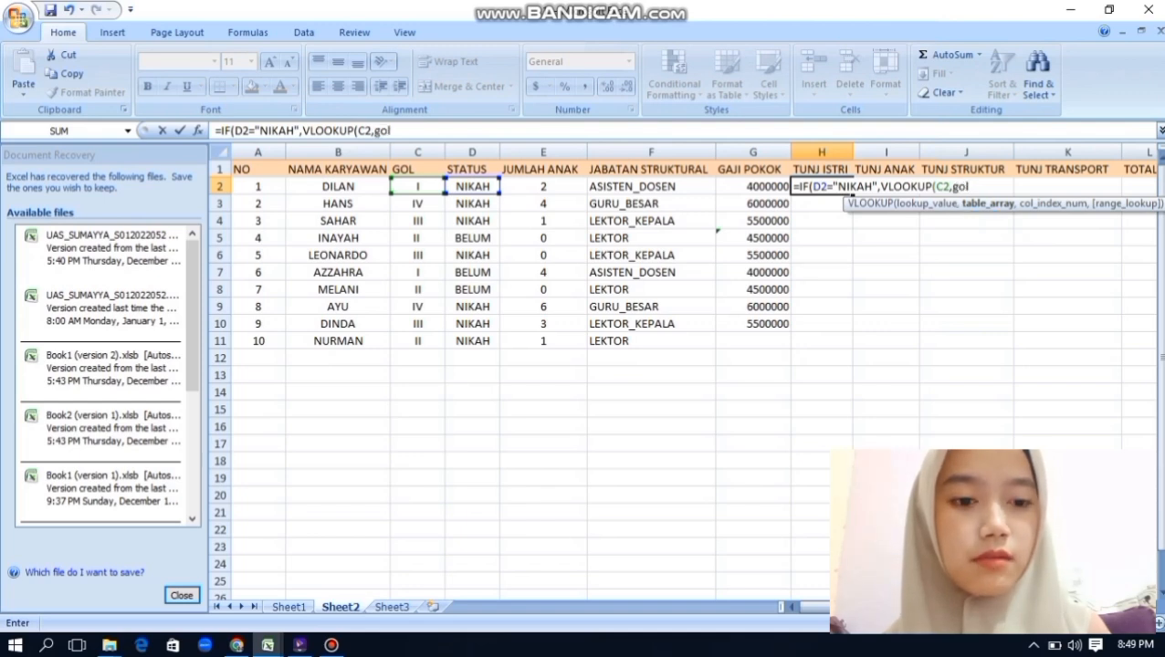
text(,)
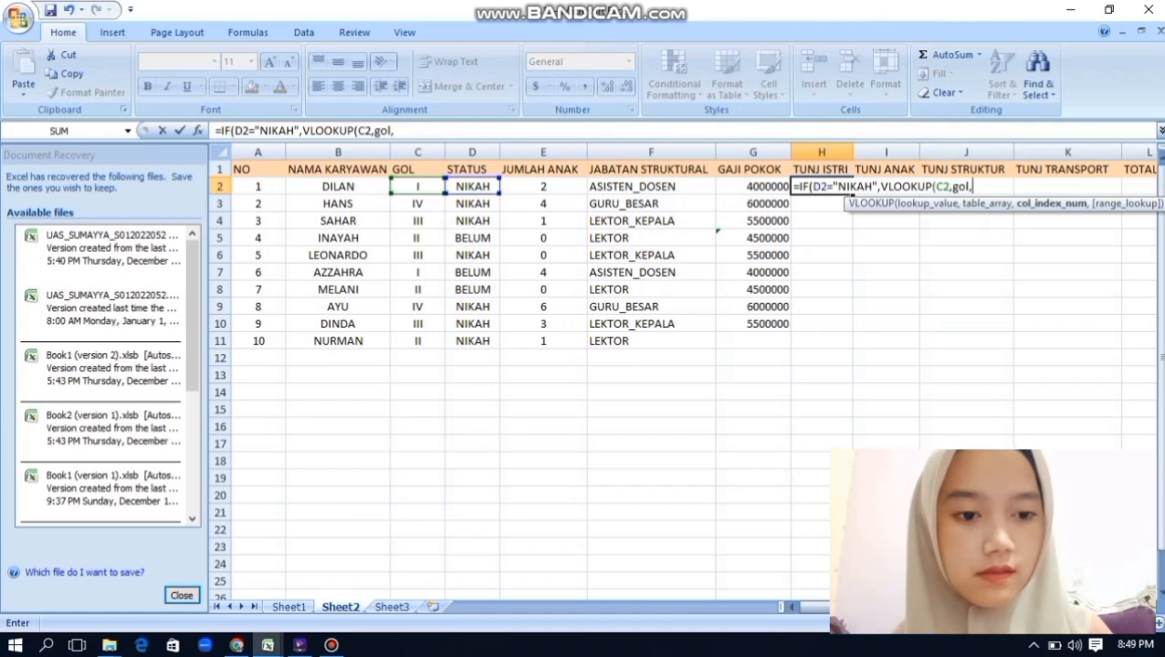
text(4,)
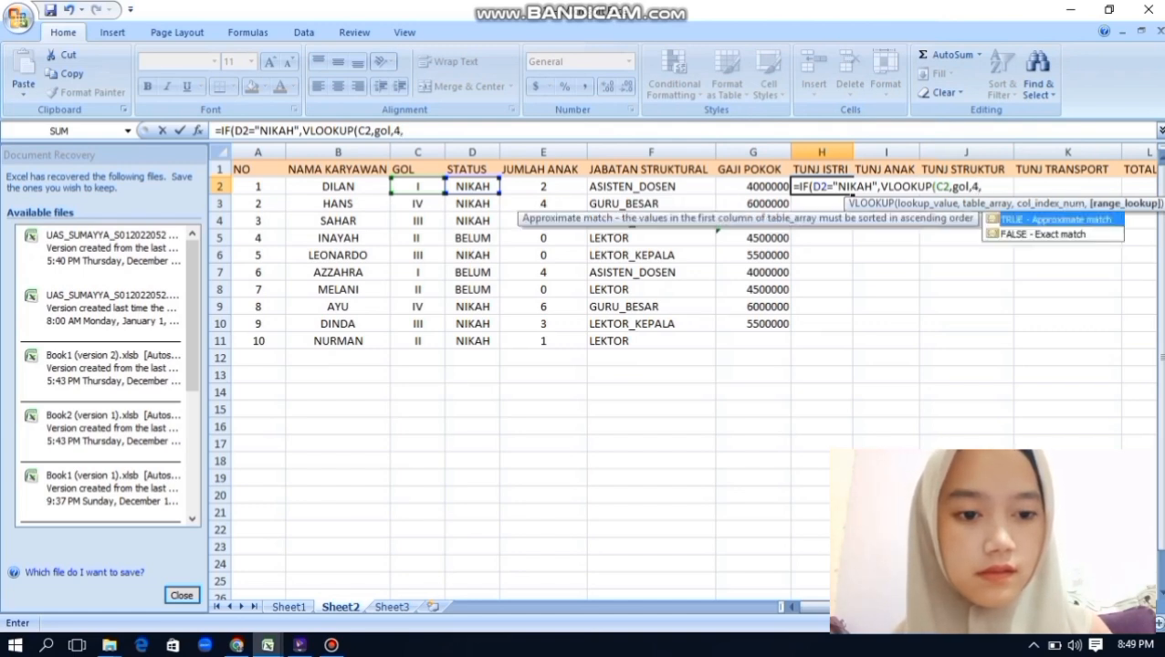
text(FALSE)
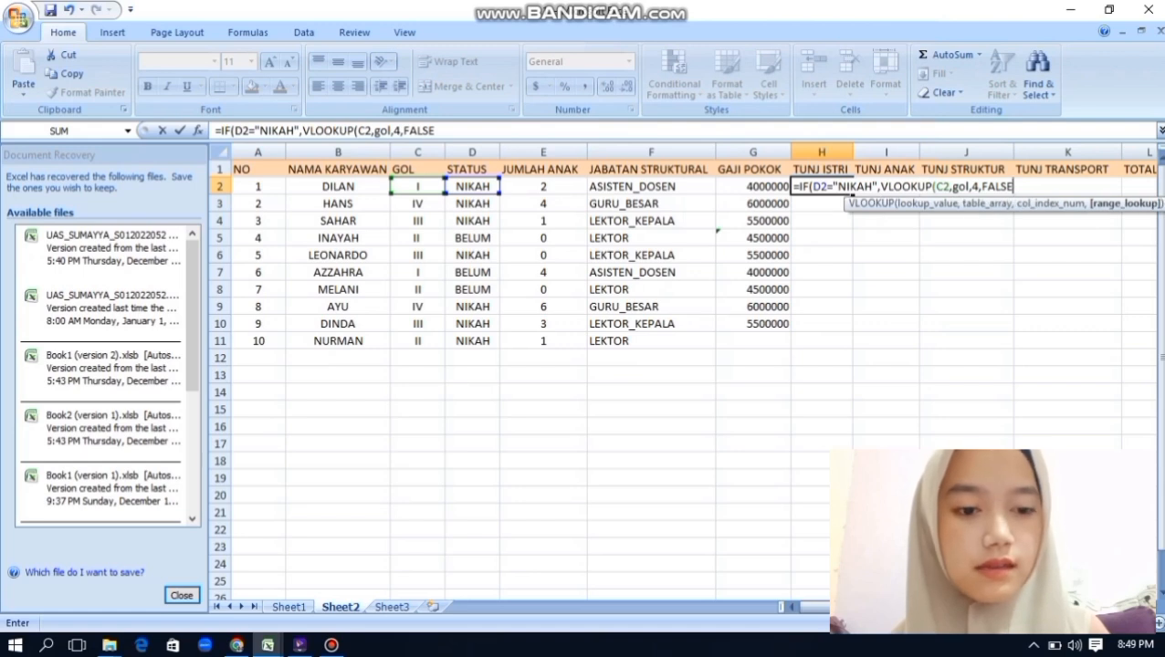
text(,)
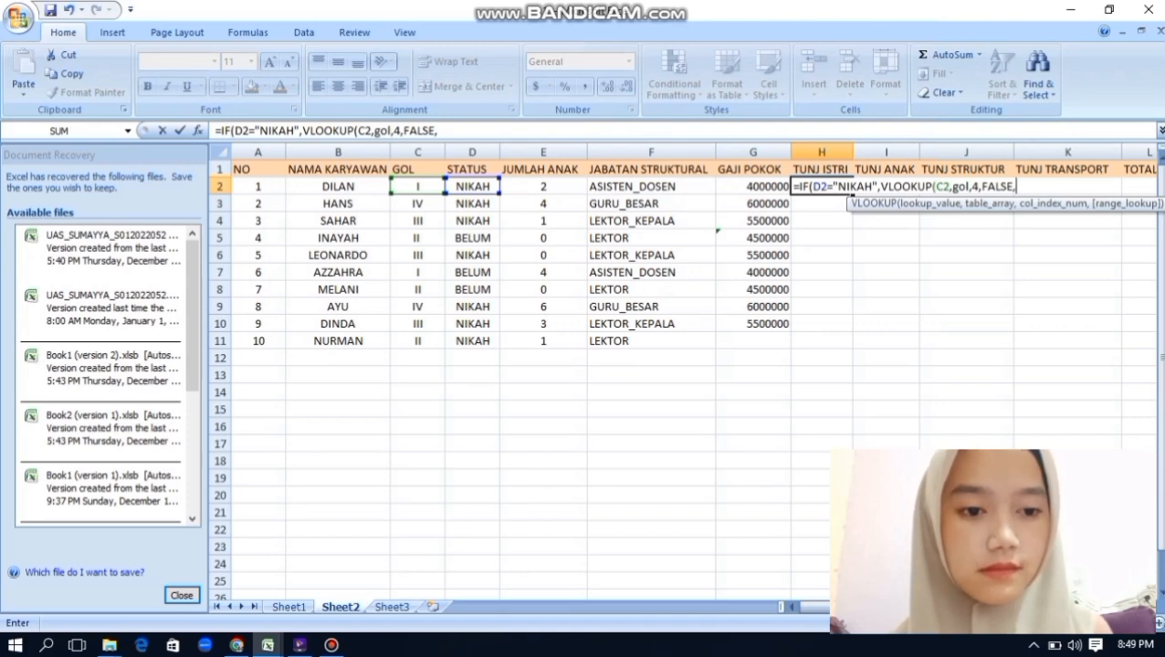
key(BackSpace)
text())
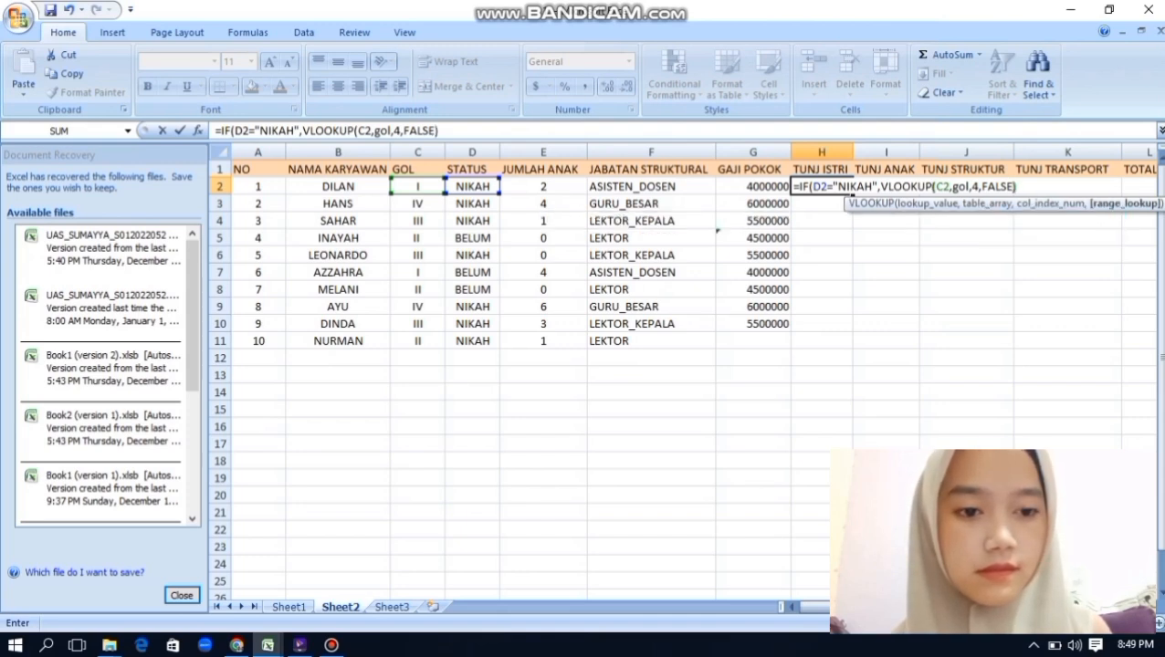
Set the H2 formula's value-if-false to an empty string "", close the IF and enter the formula
text(,)
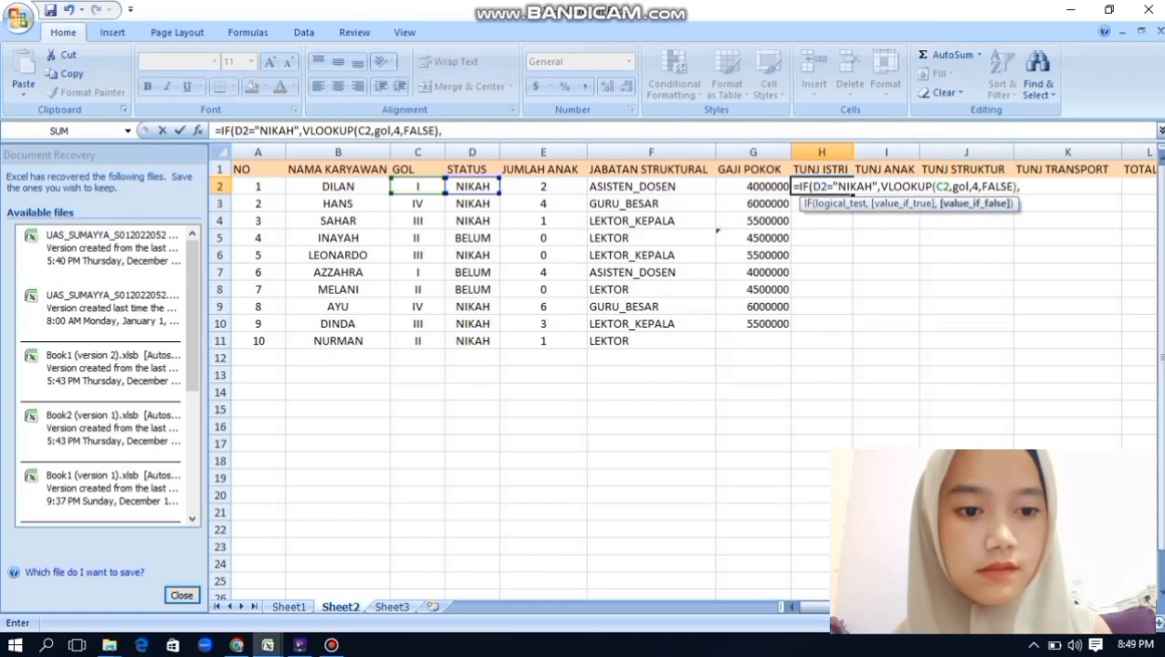
text(")
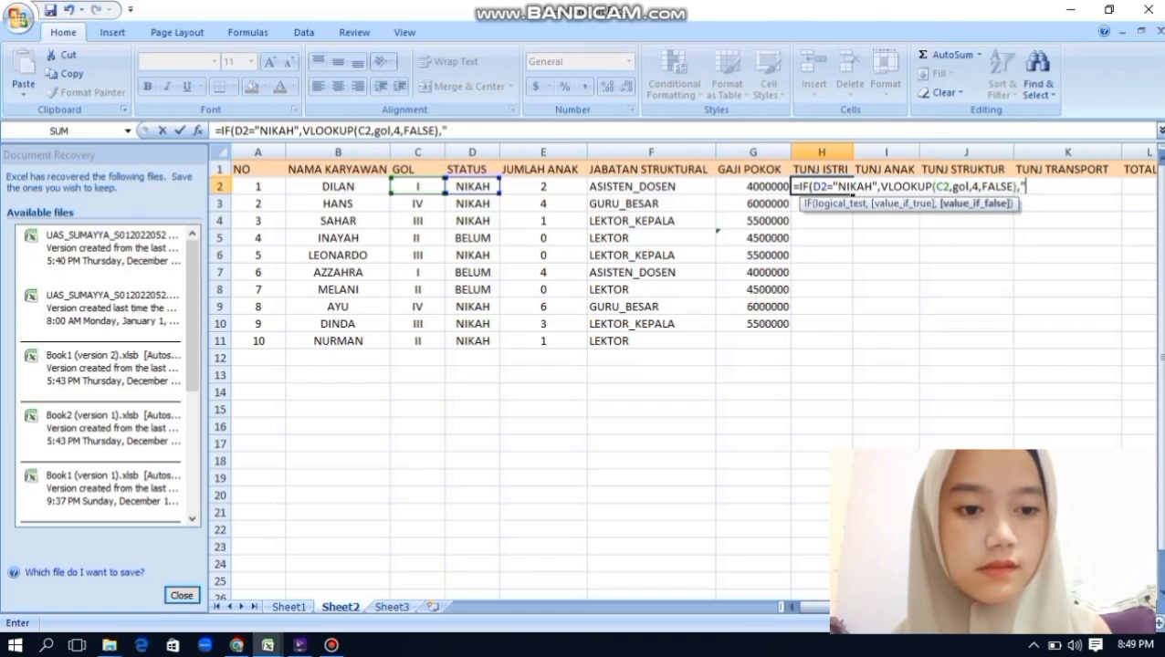
text("))
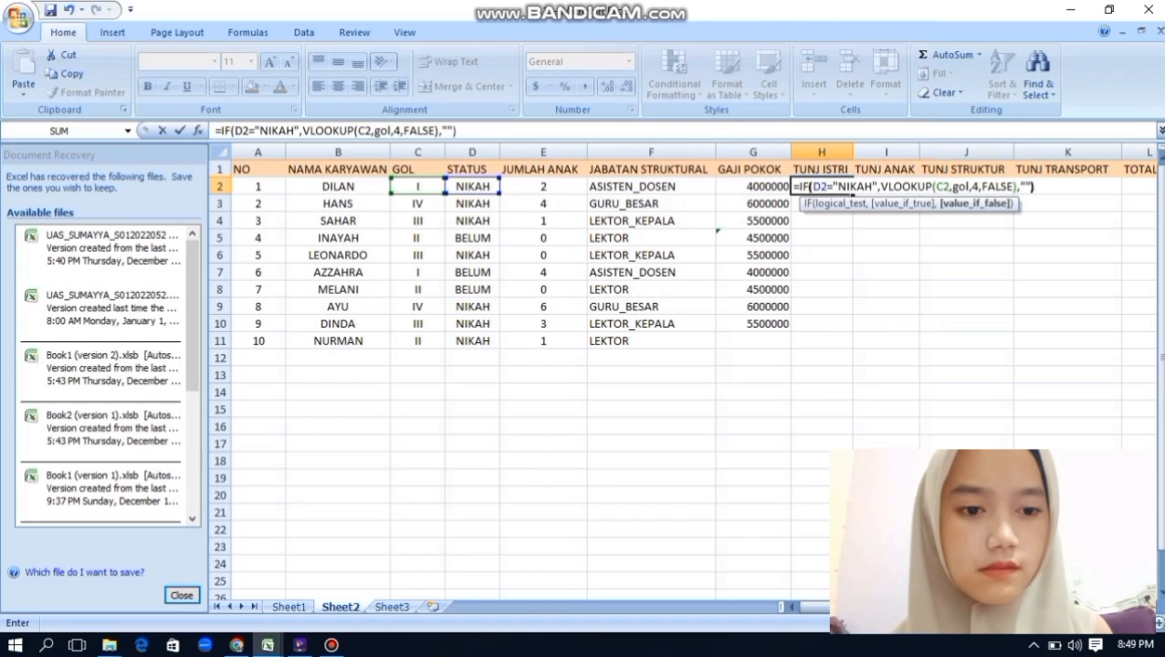
key(Return)
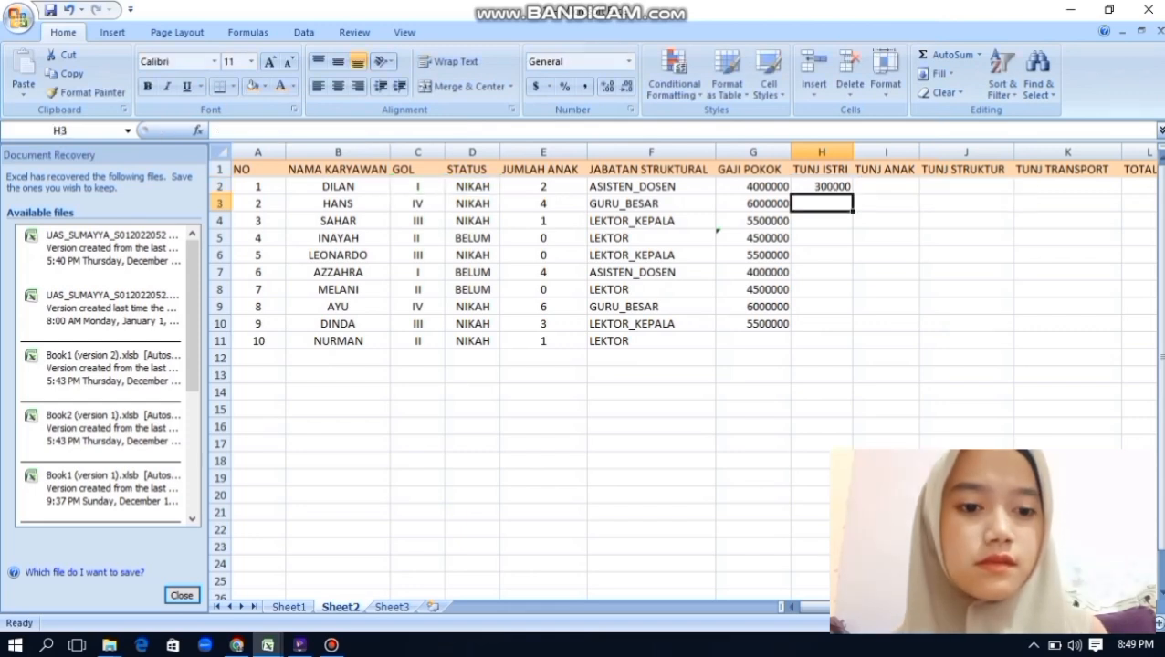
click(822, 186)
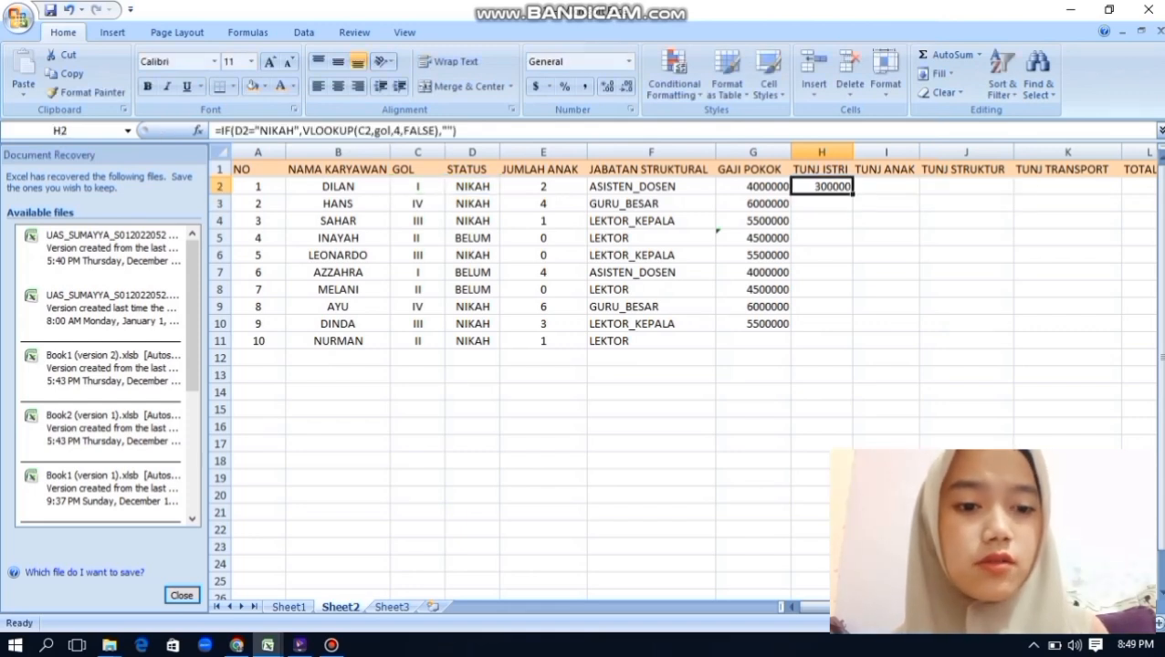
Fill the TUNJ ISTRI formula from H2 down through H10
drag(853, 194, 852, 331)
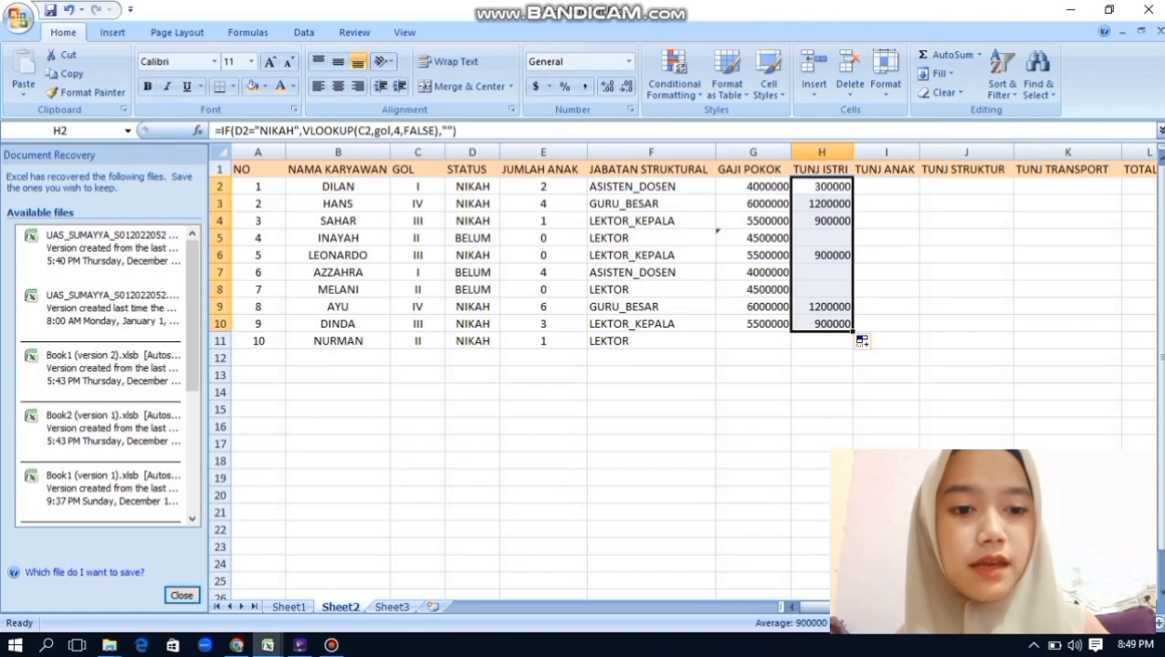
In cell I2 under TUNJ ANAK, begin an IF formula with an AND test whose first condition is D2="NIKAH"
double_click(885, 186)
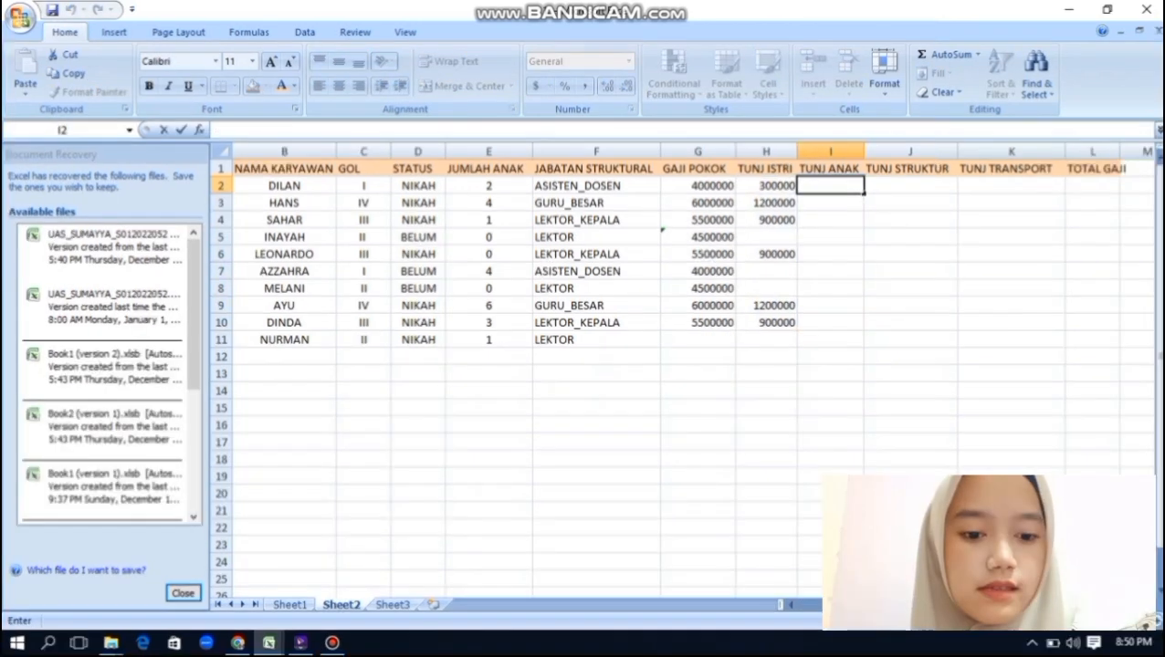
text(=IF)
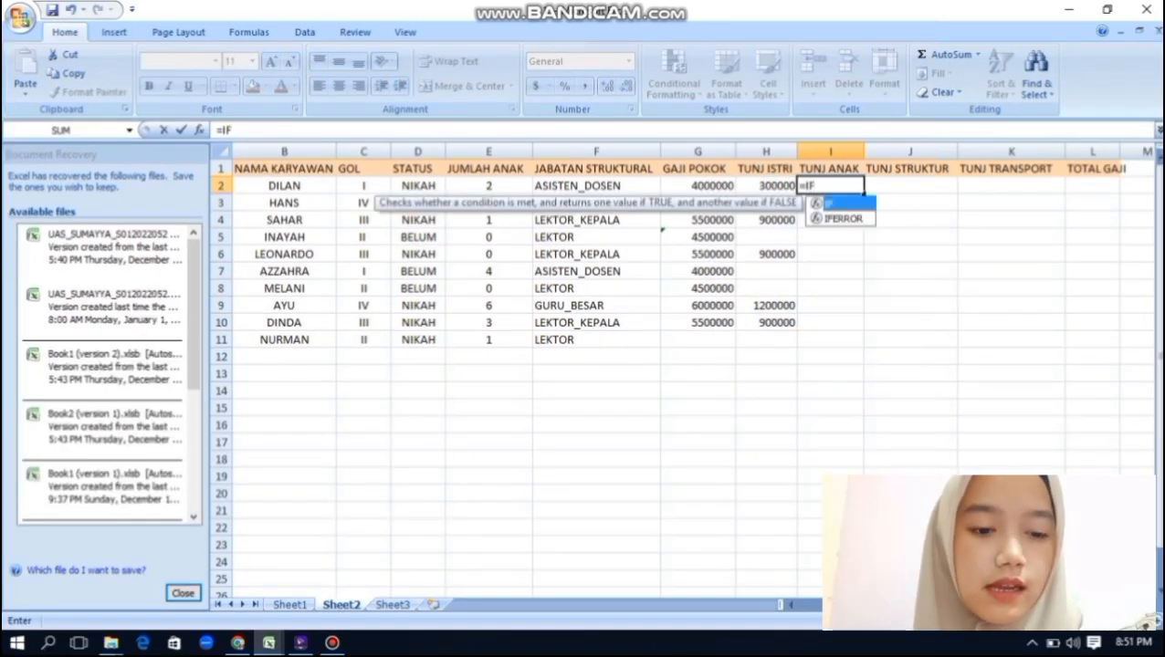
text(()
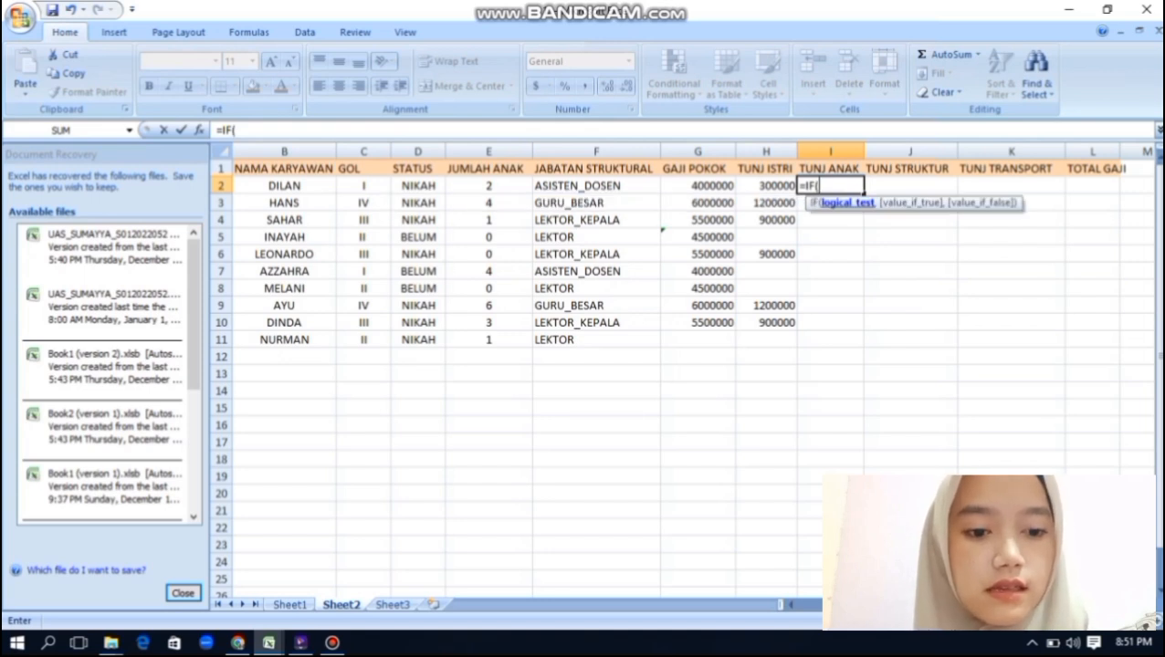
text(AND()
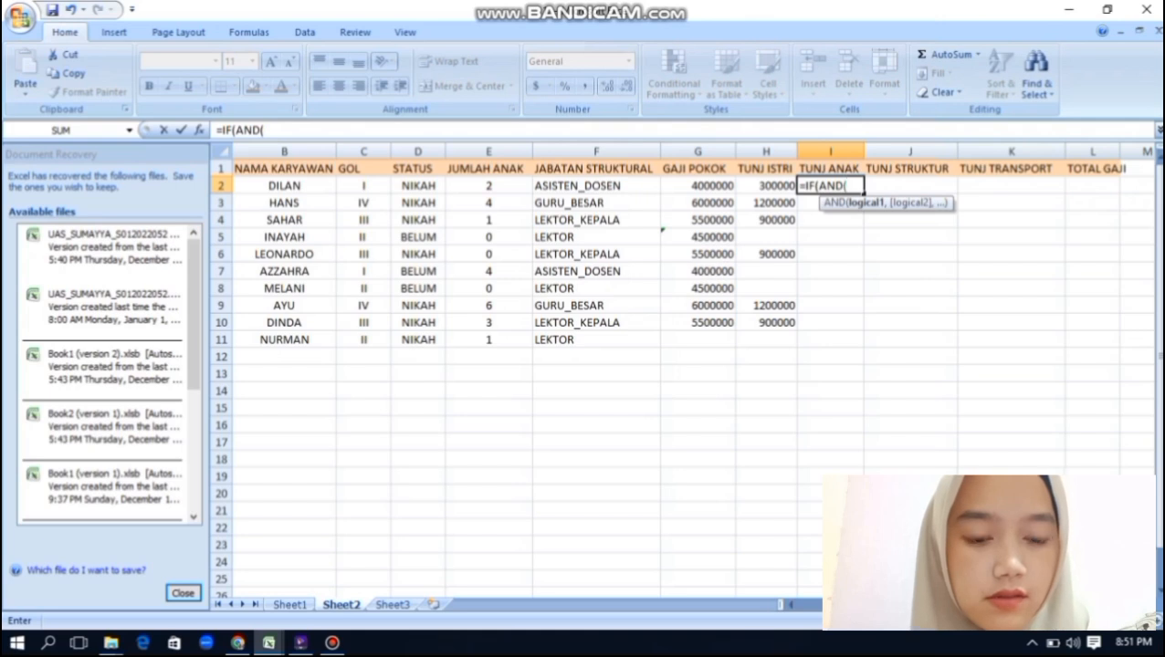
click(418, 185)
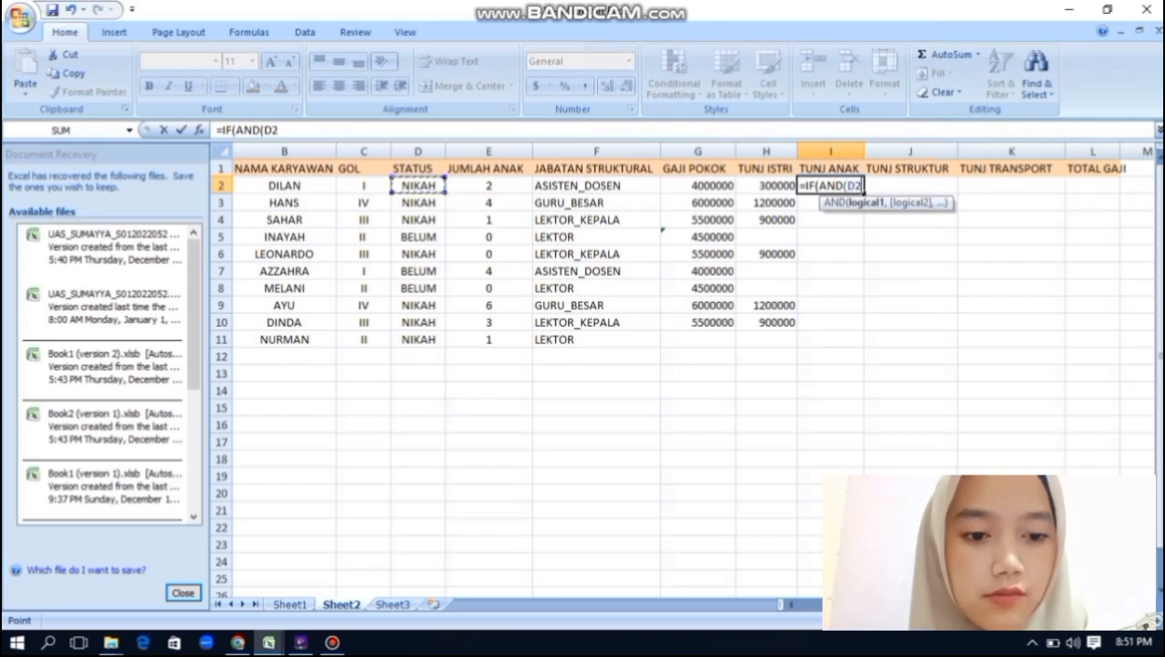
text(=)
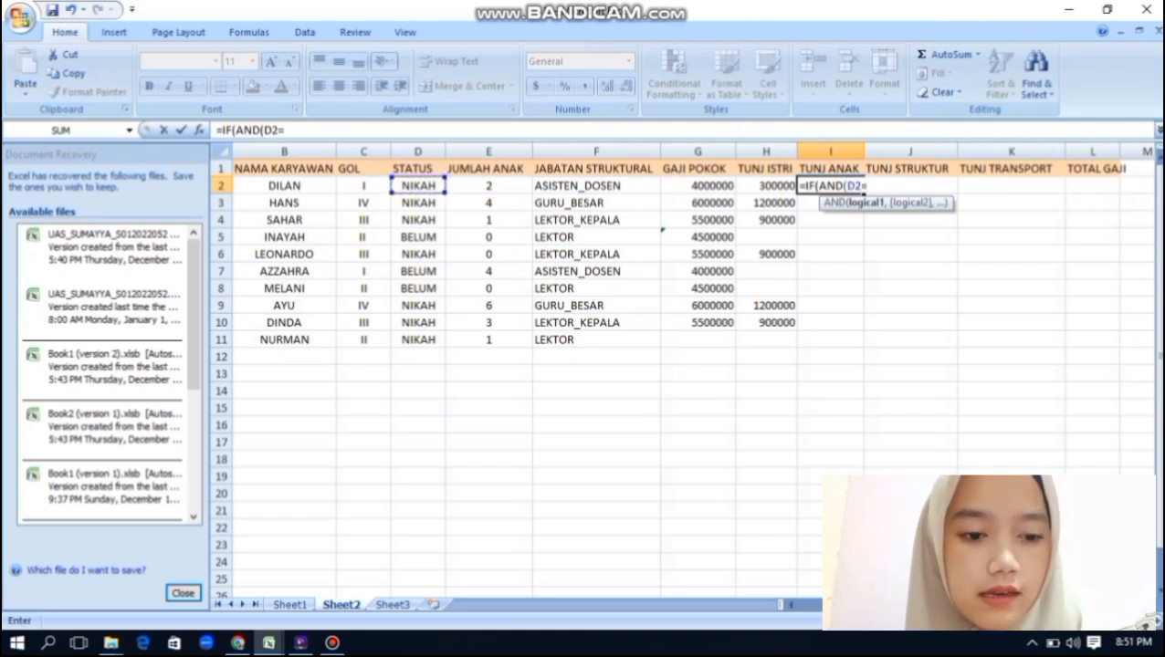
text("NIKAH)
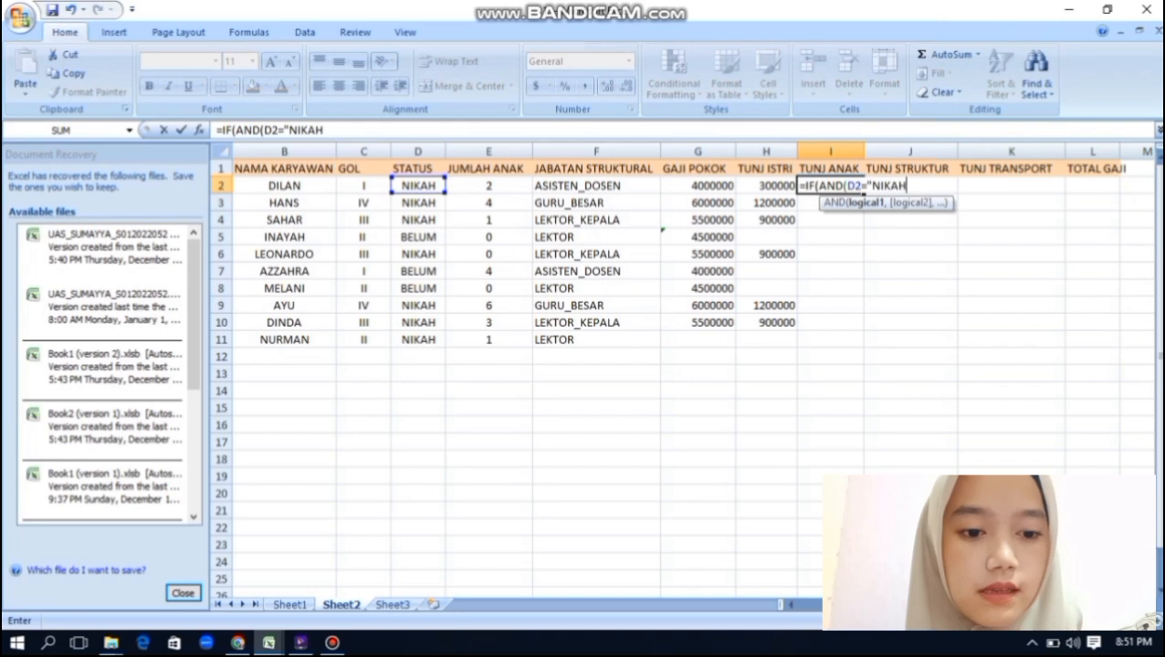
text(")
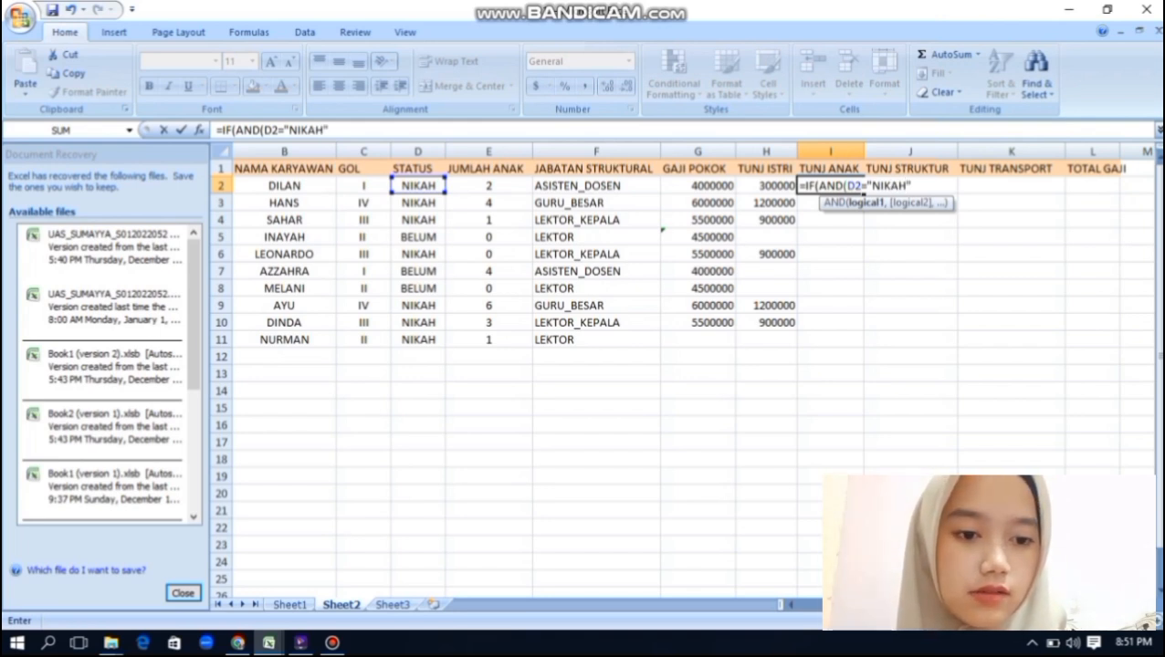
Add E2<=3 as the second condition of the AND test in the I2 formula
text(,)
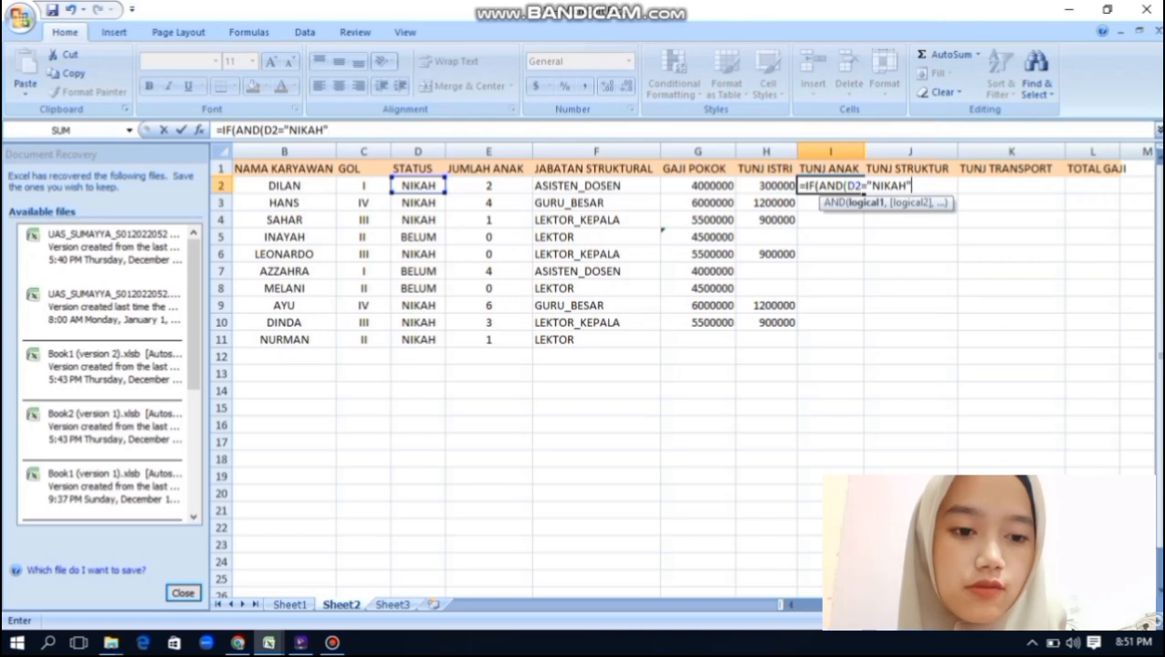
text(,)
click(488, 185)
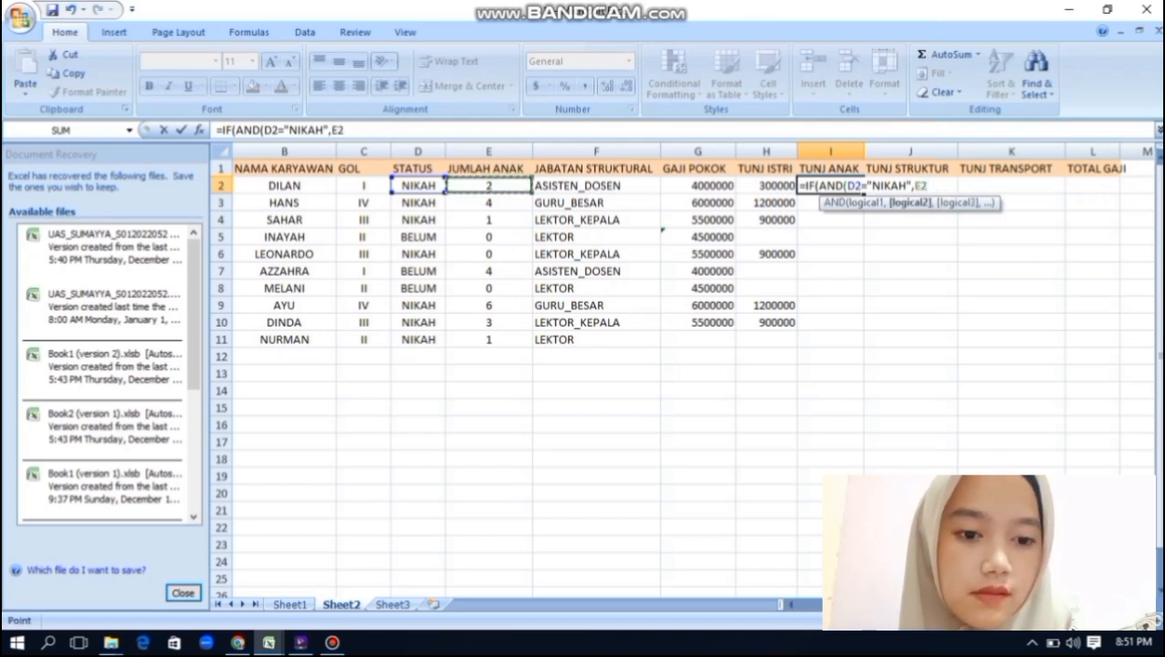
text(,)
key(BackSpace)
text(<=)
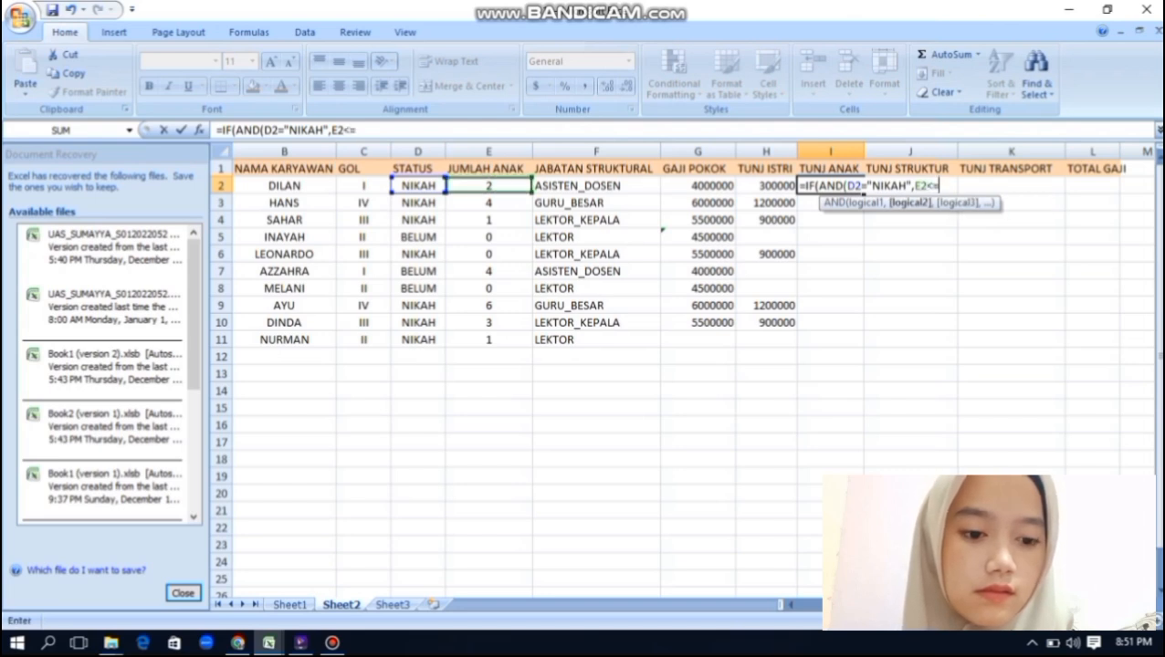
text(3)
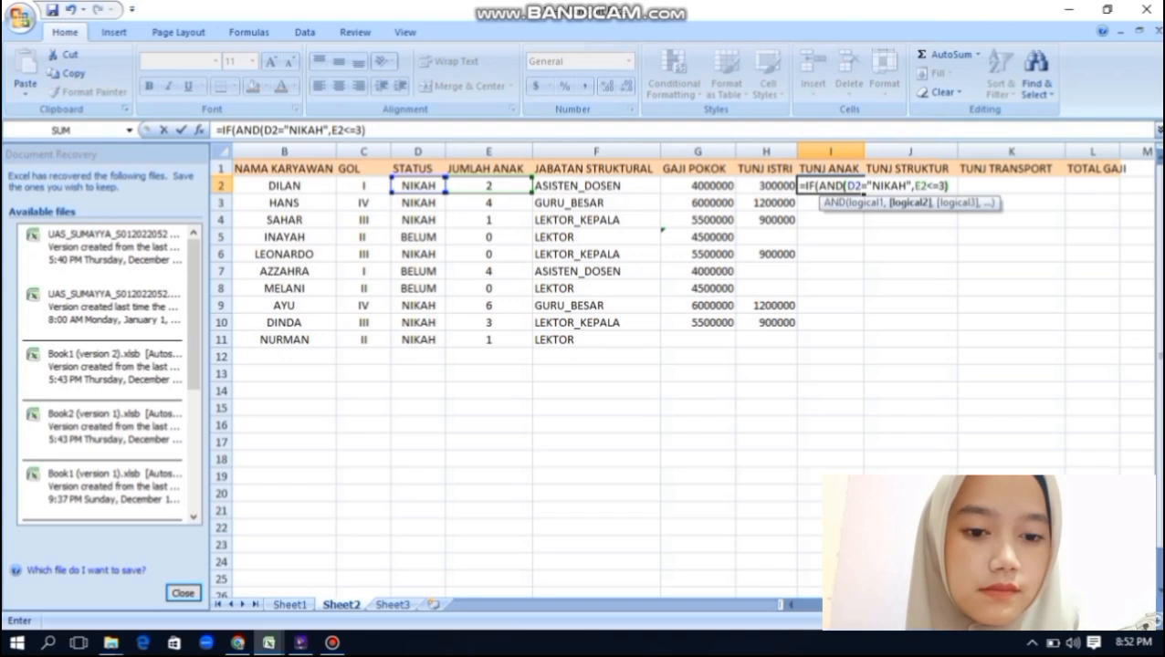
Close the AND test and start the value-if-true as E2*VLOOKUP with lookup value C2 and the named range gol
text(),EW)
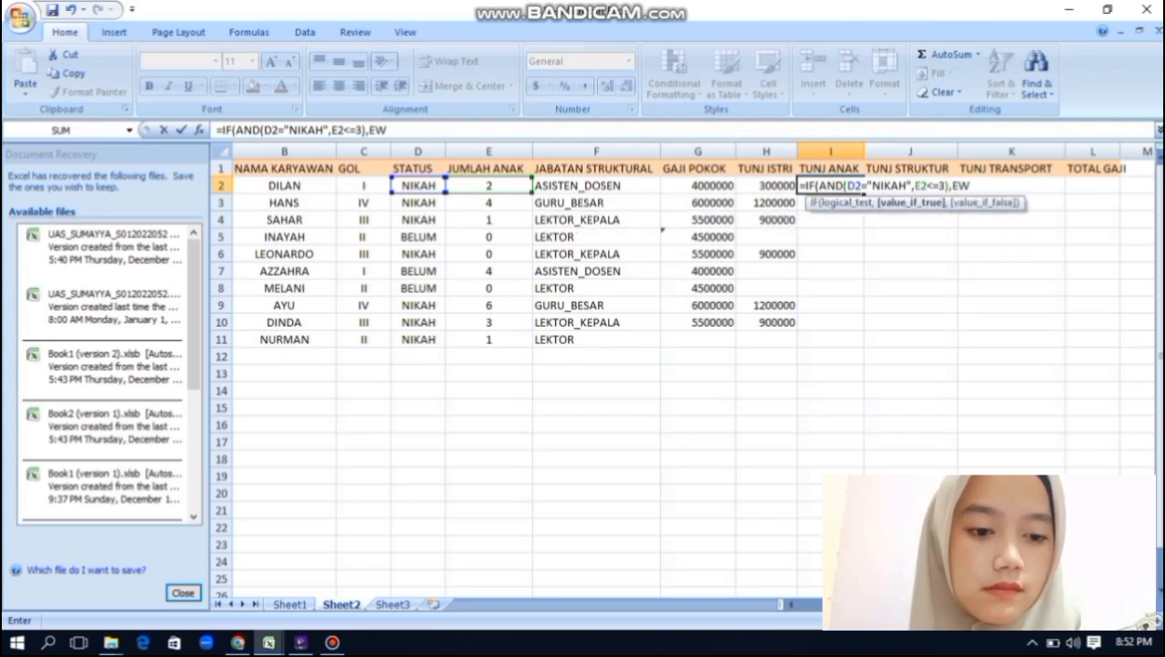
key(BackSpace)
text(2)
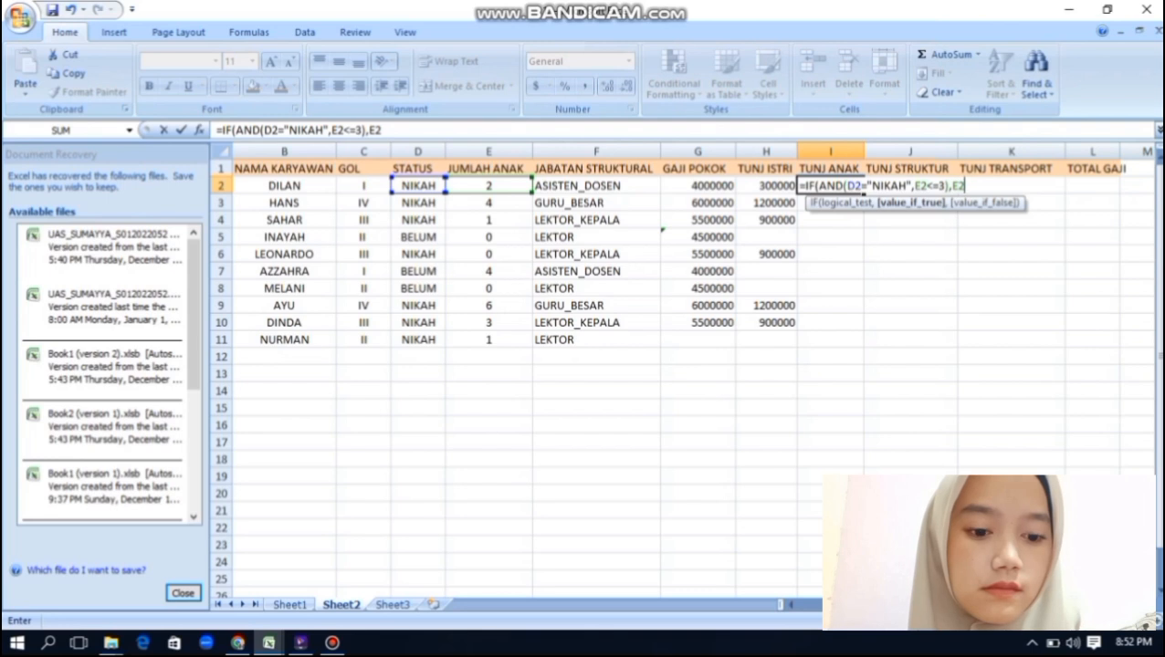
text(*)
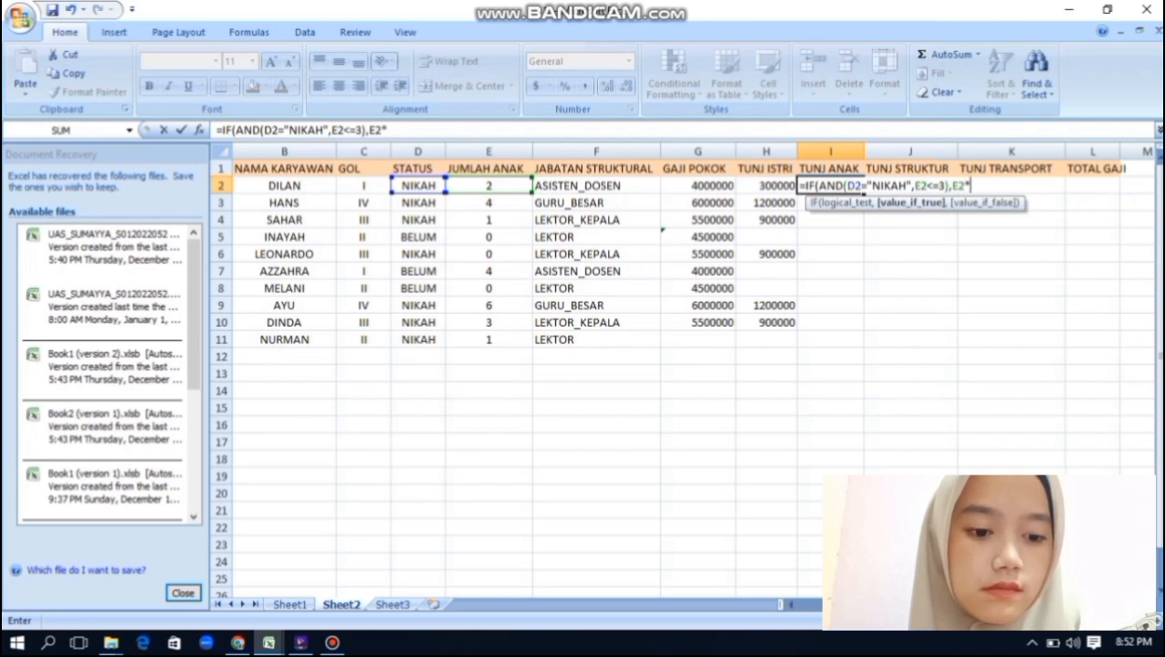
text(VLO)
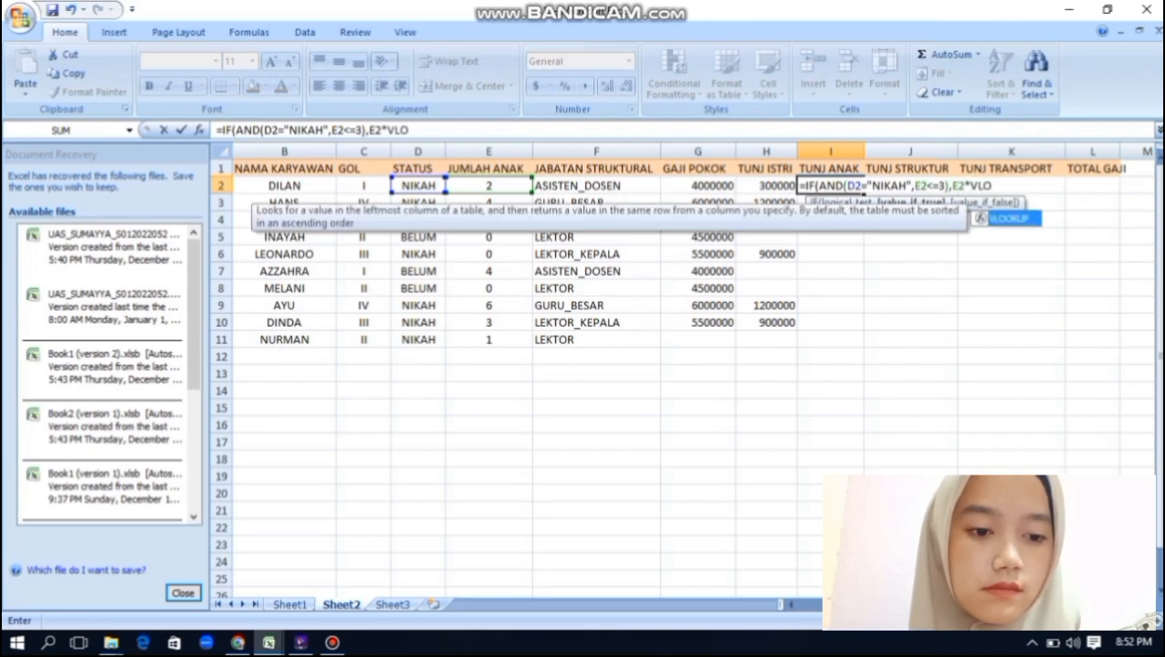
key(Tab)
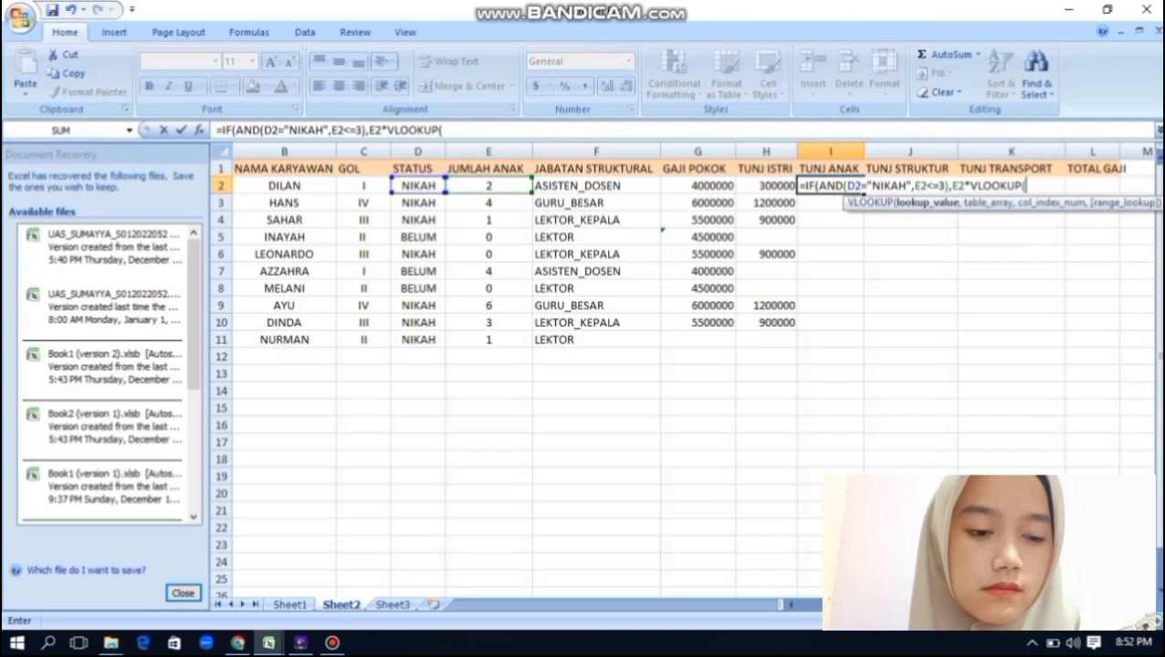
text(C2)
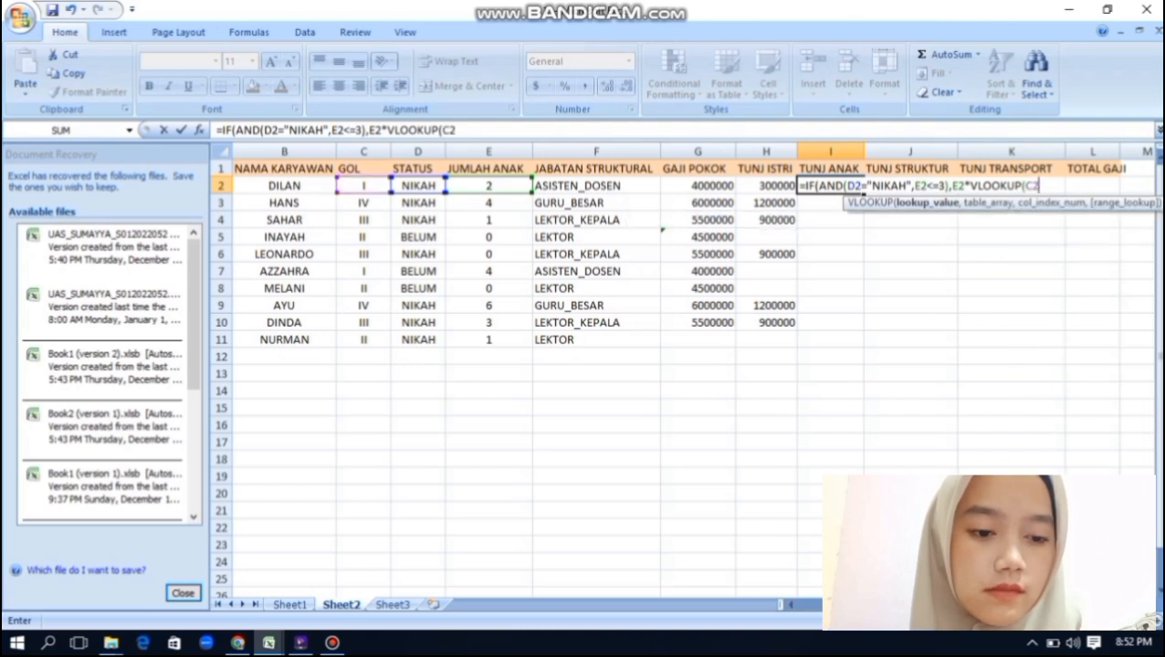
text(,GOL)
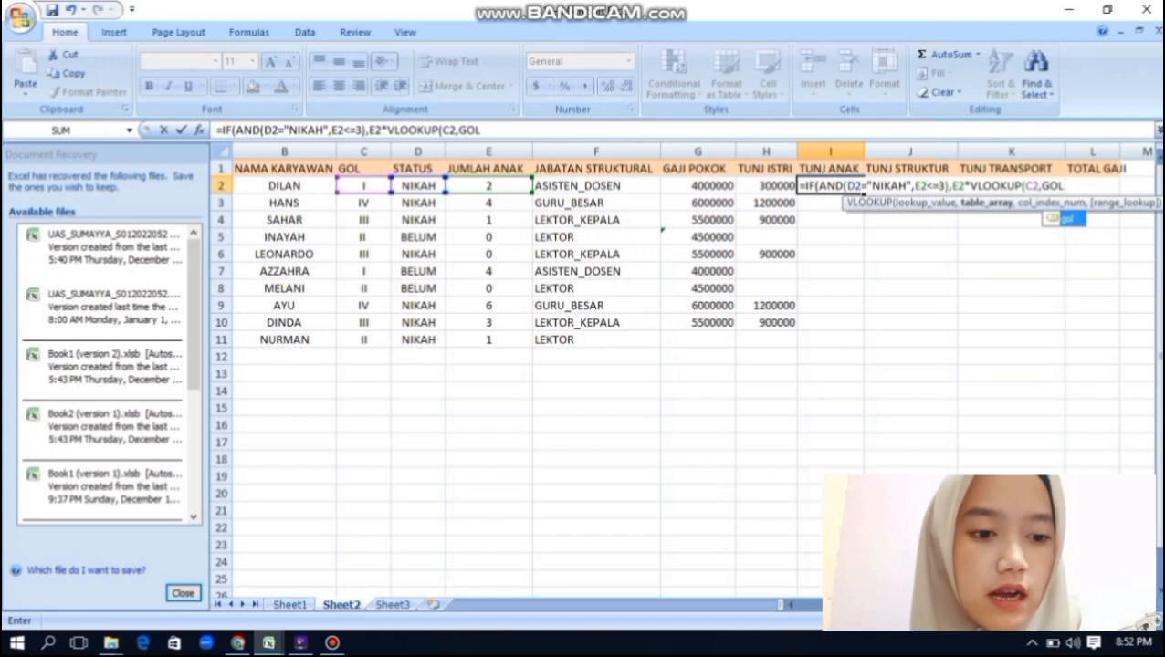
key(Tab)
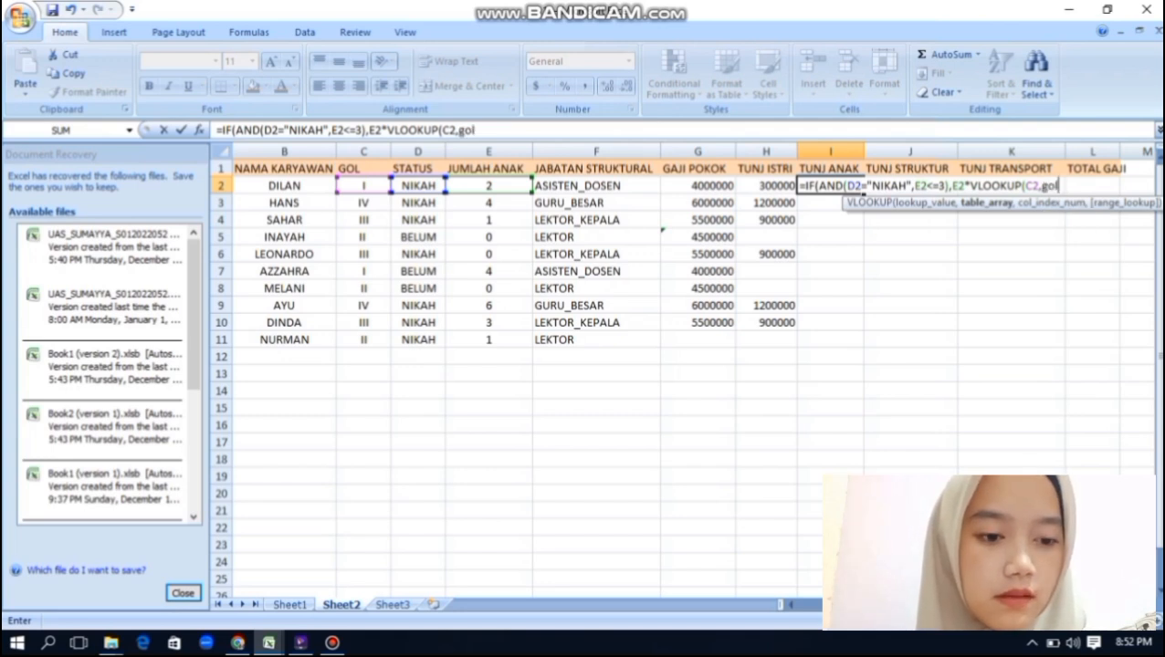
Add FALSE directly after gol in the I2 VLOOKUP, without an empty argument between them, and close the VLOOKUP
text(,)
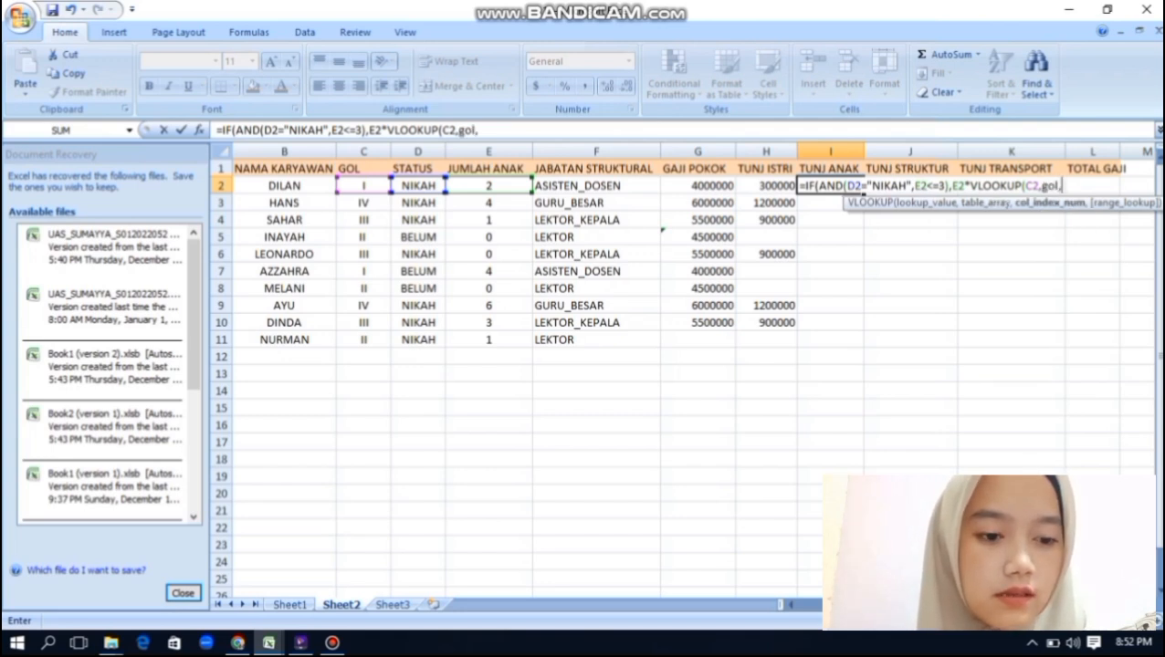
text(,)
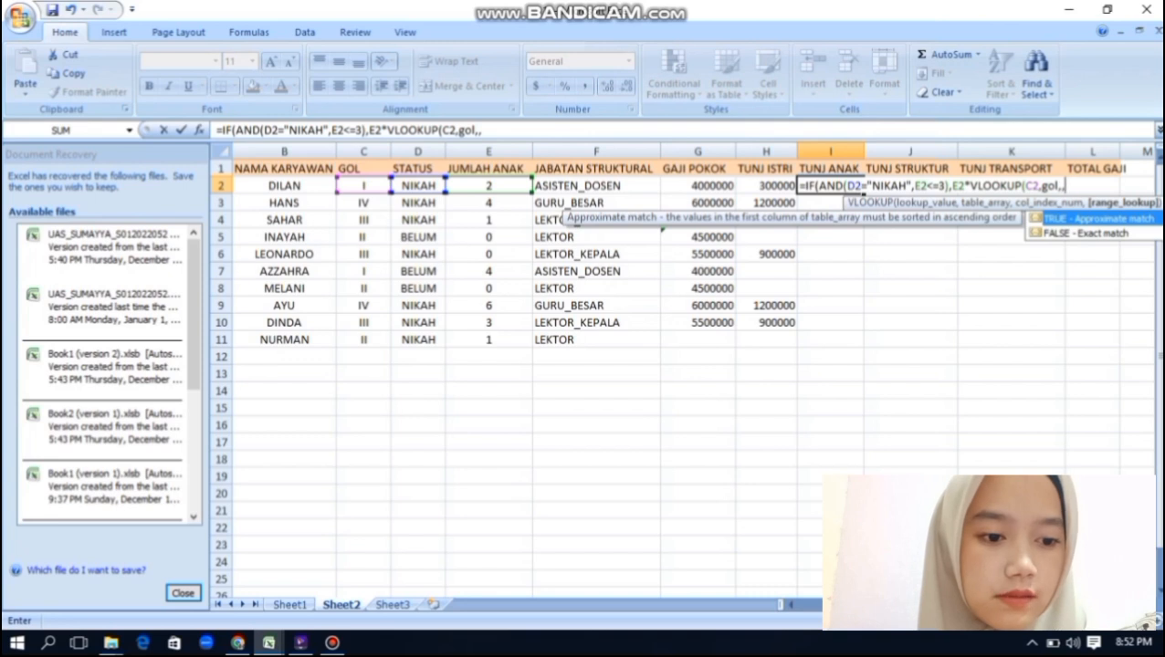
key(Down)
key(Tab)
click(1065, 186)
key(BackSpace)
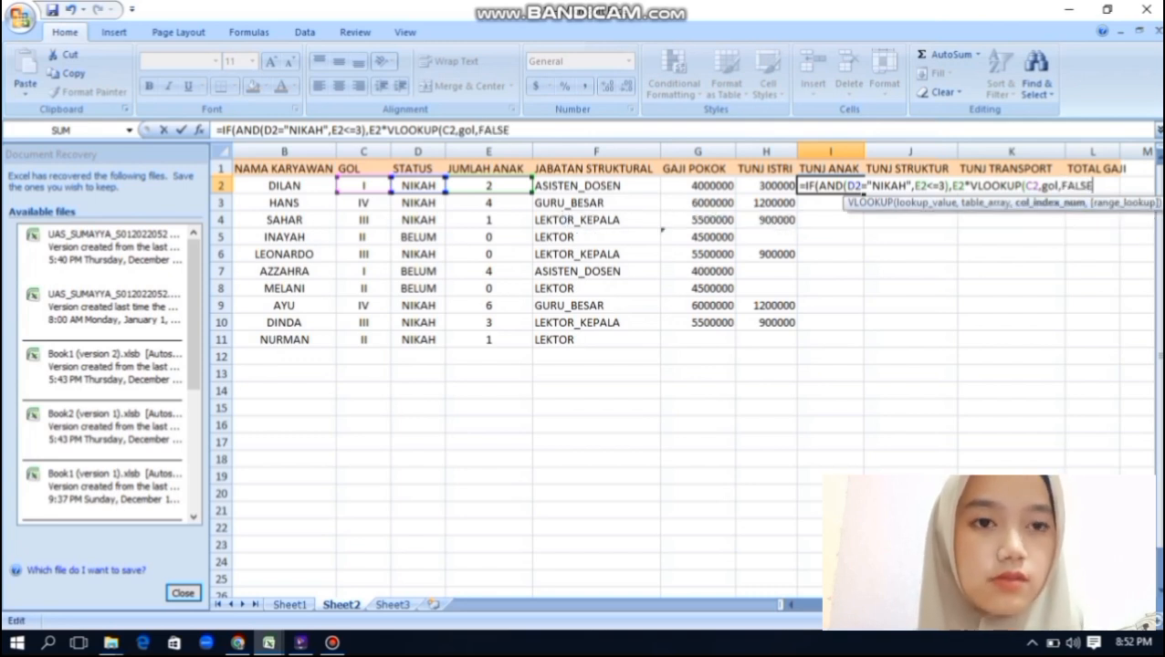
click(1092, 185)
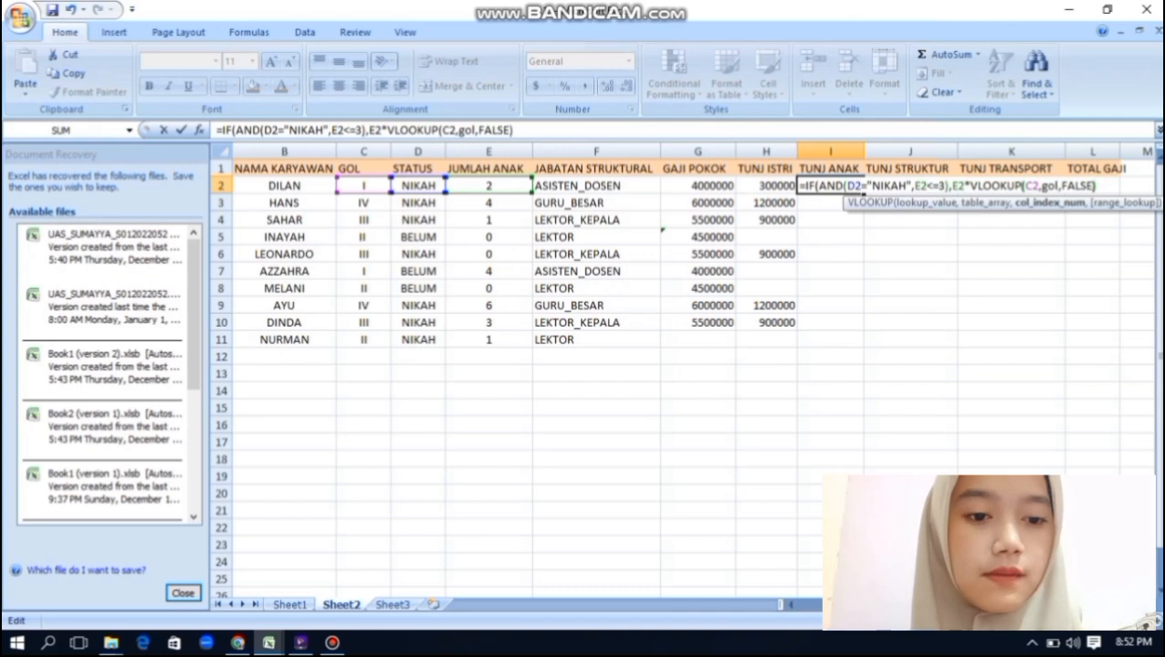
text())
In the I2 formula, nest a second IF as the value-if-false, with an AND test whose first condition is D2="NIKAH"
text(,)
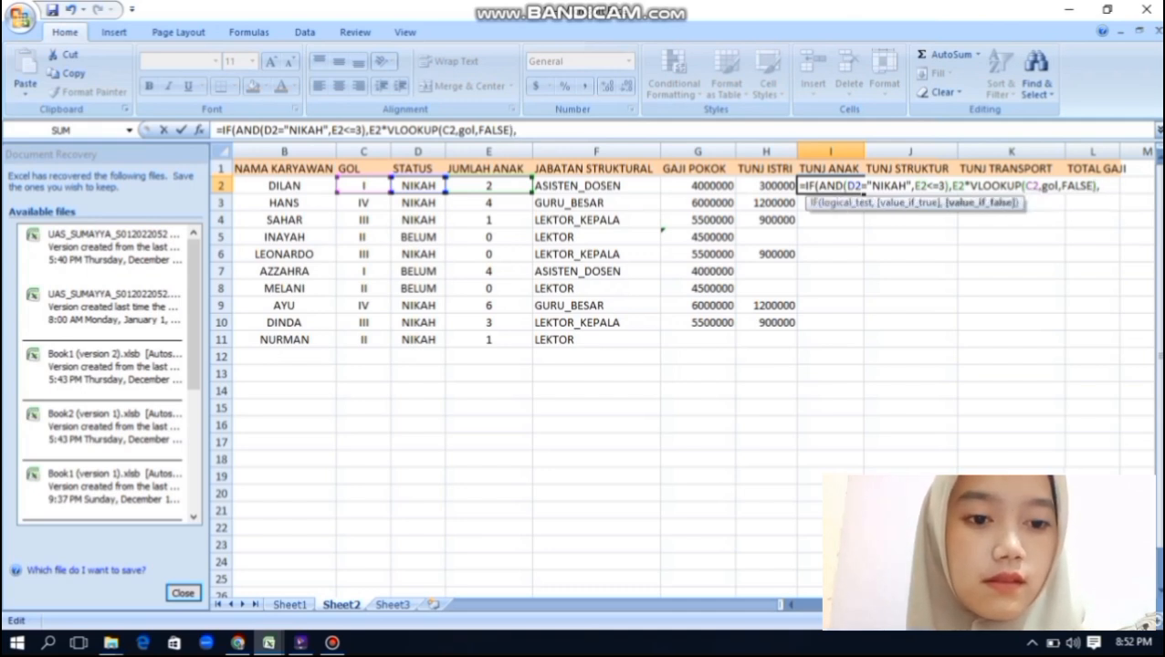
text(IF()
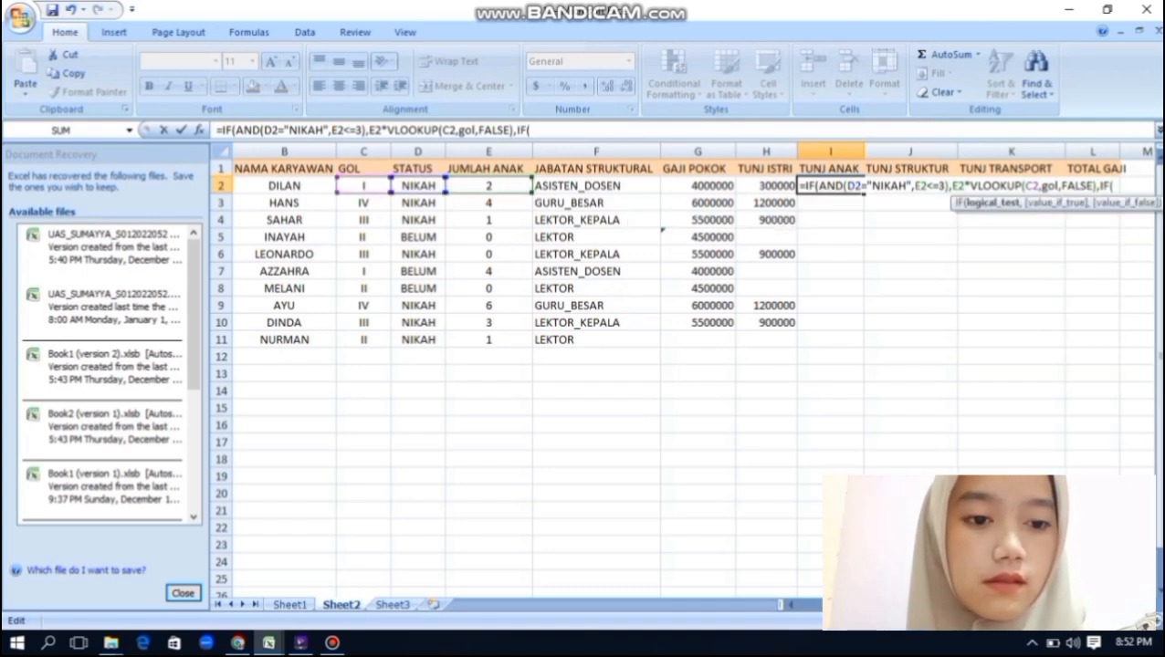
text(AND)
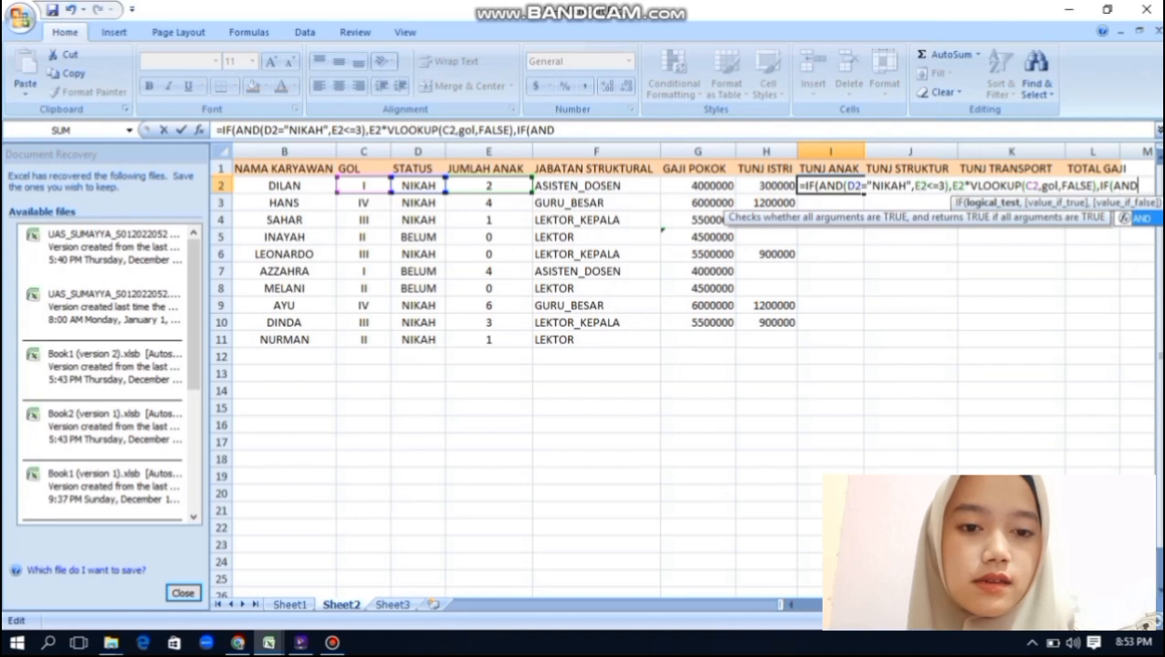
text(D)
key(BackSpace)
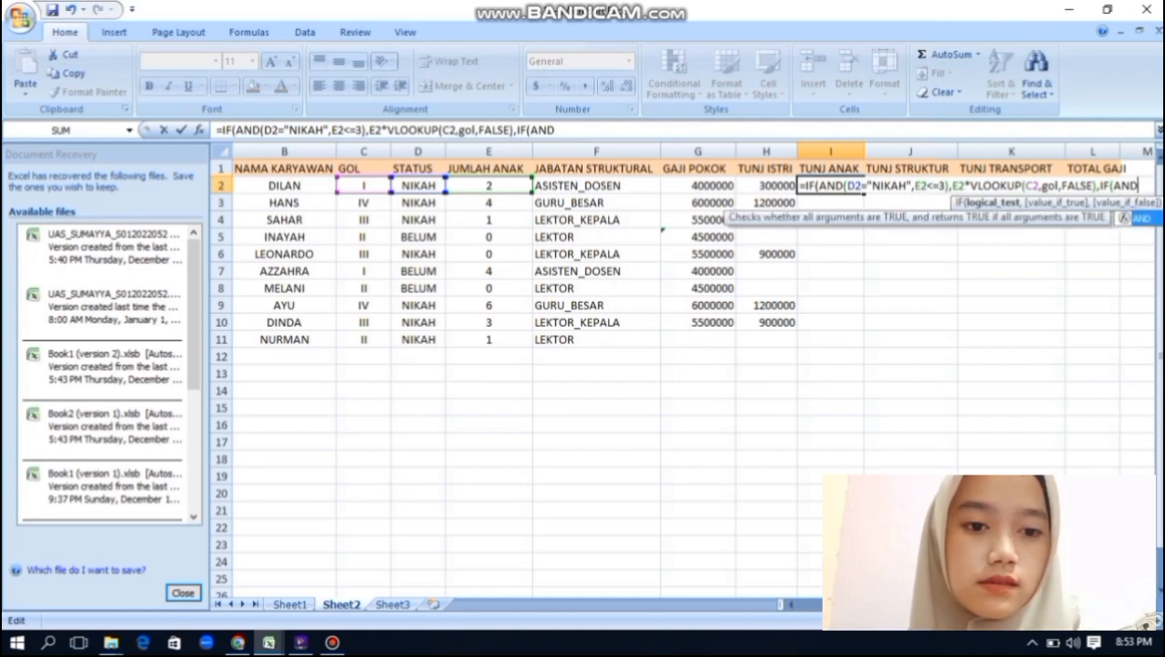
text(()
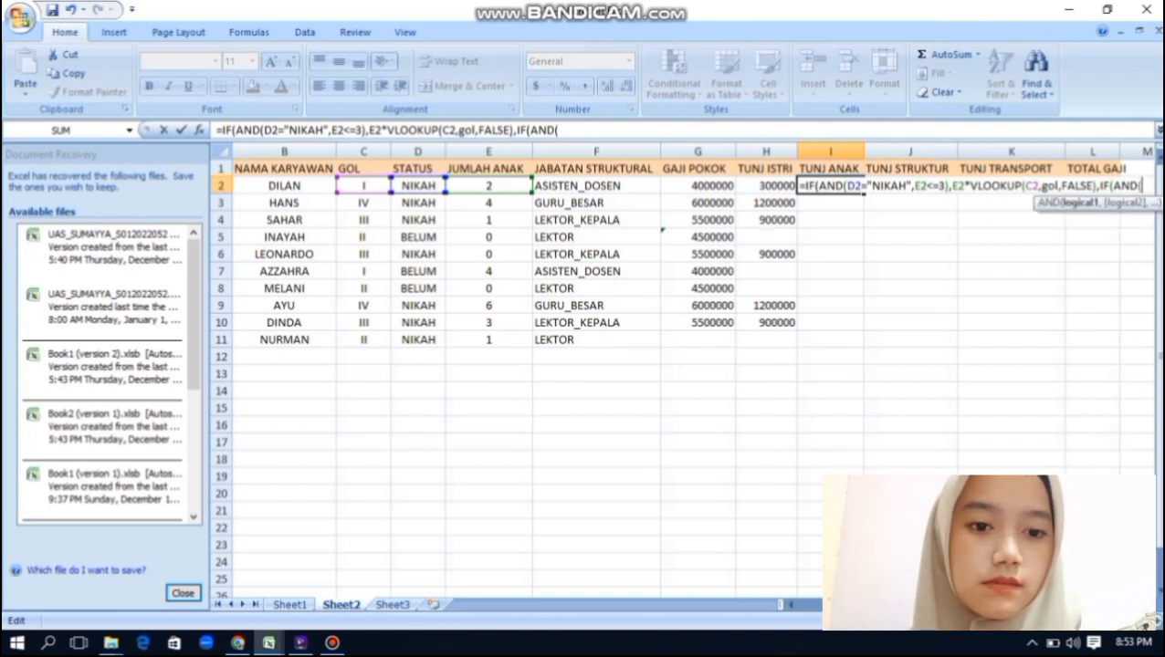
text(D)
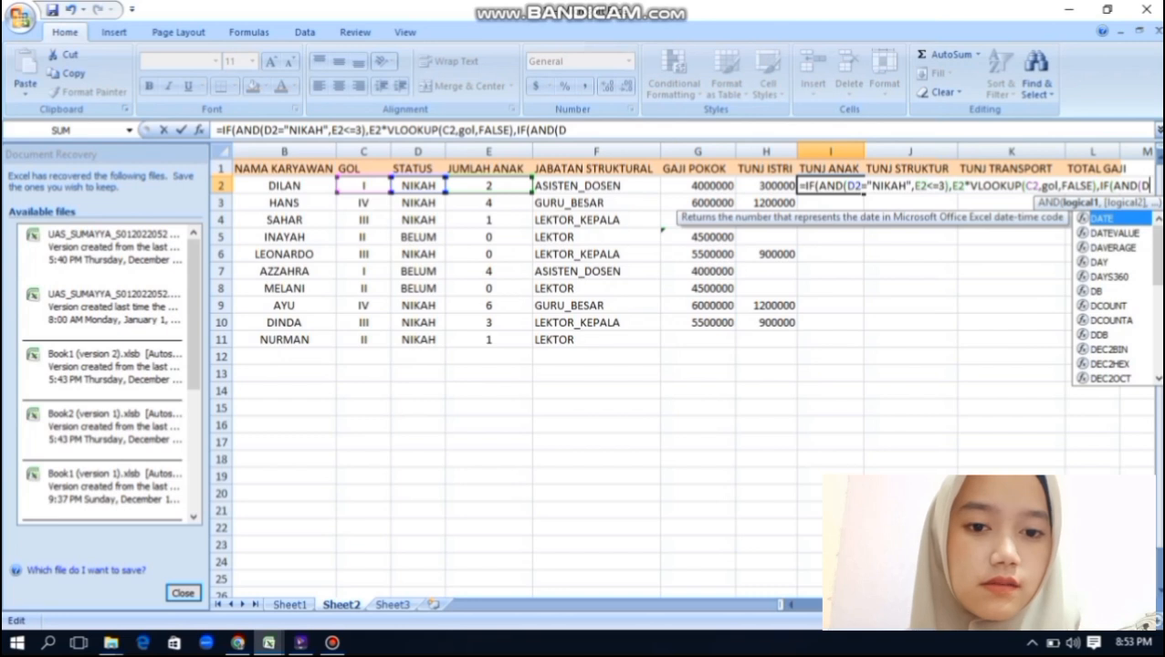
text(2=)
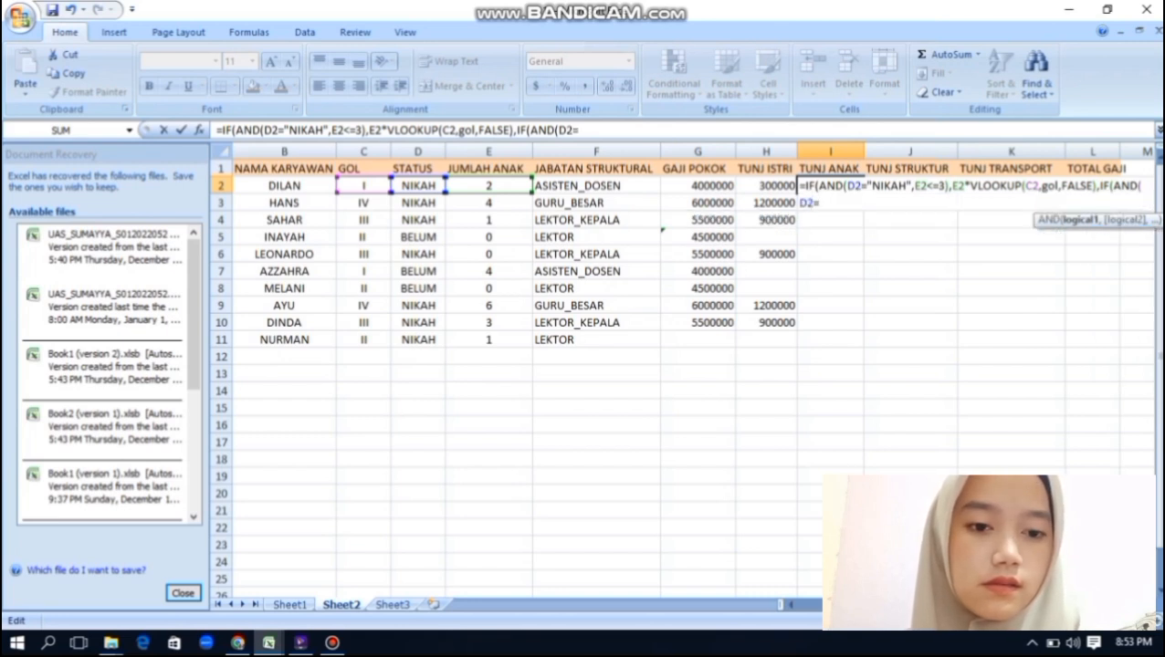
text("NIKAH)
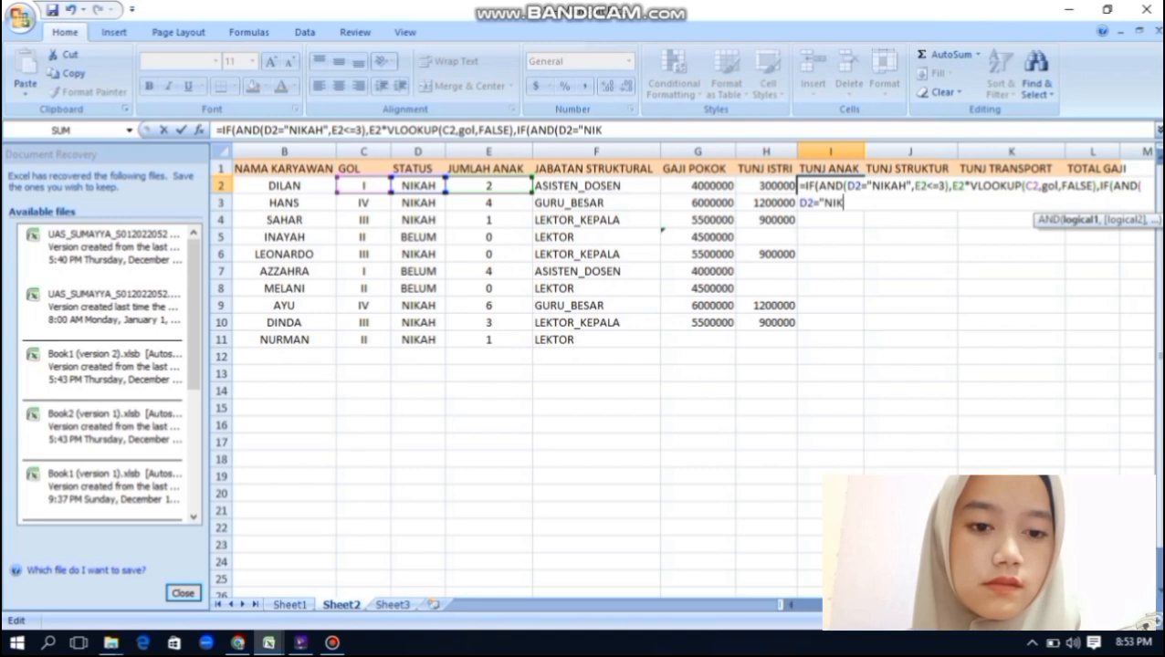
text(")
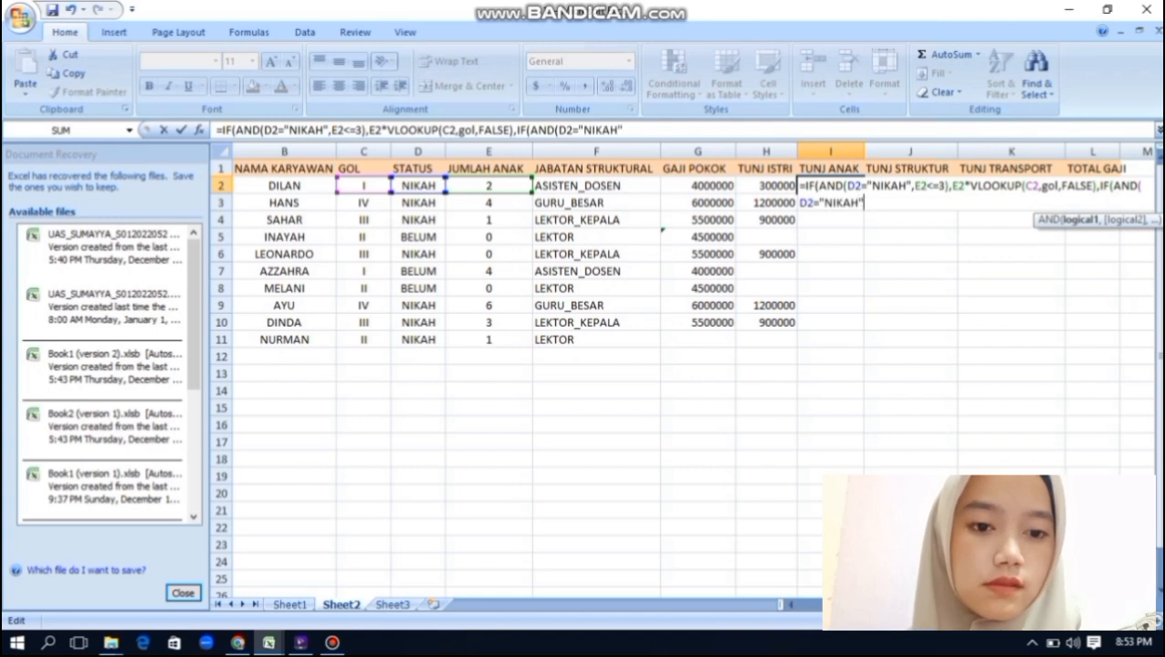
Add E2>3 as the nested AND's second condition, close the AND test, and start the nested IF's value-if-true with E2
text(,E2)
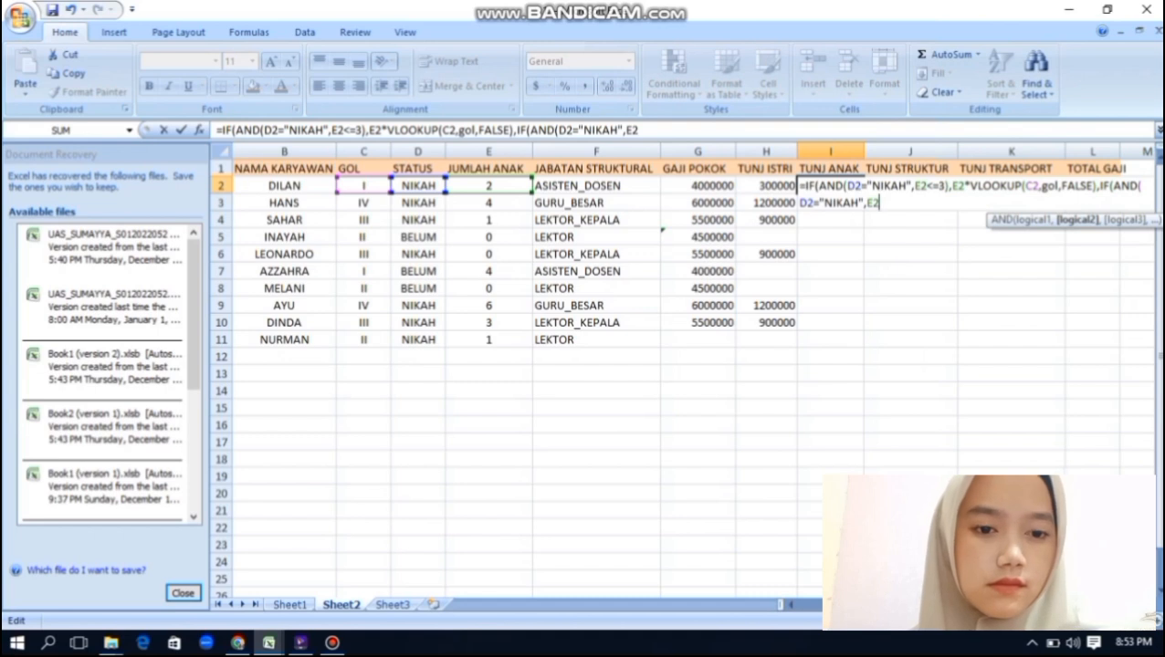
text(>)
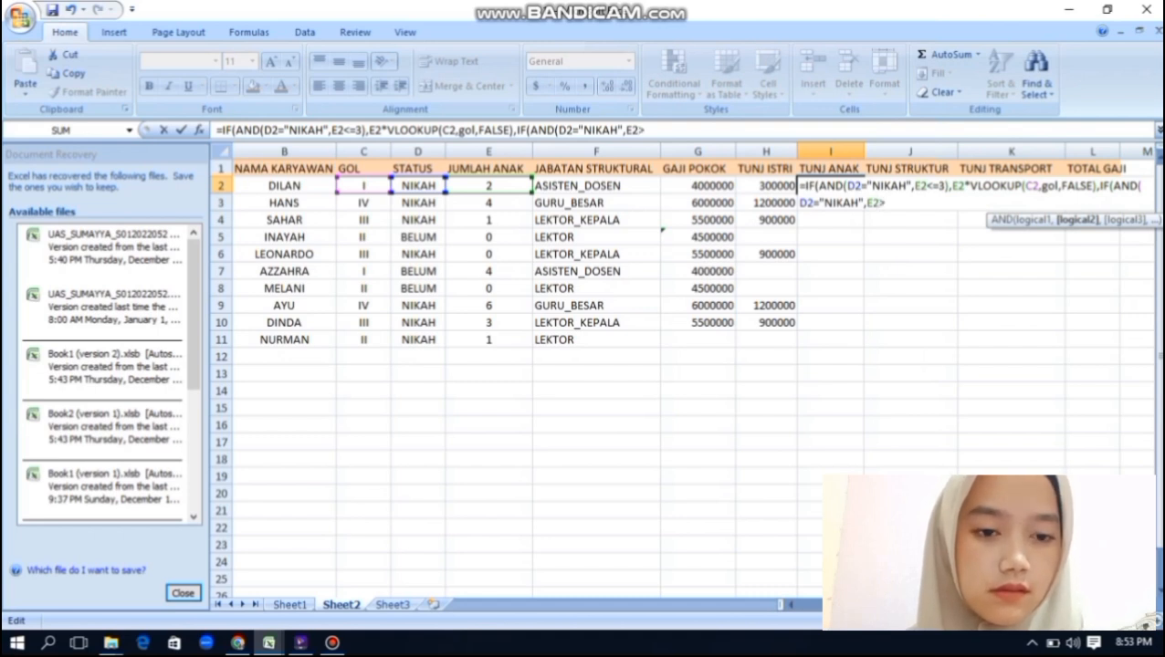
text(3)
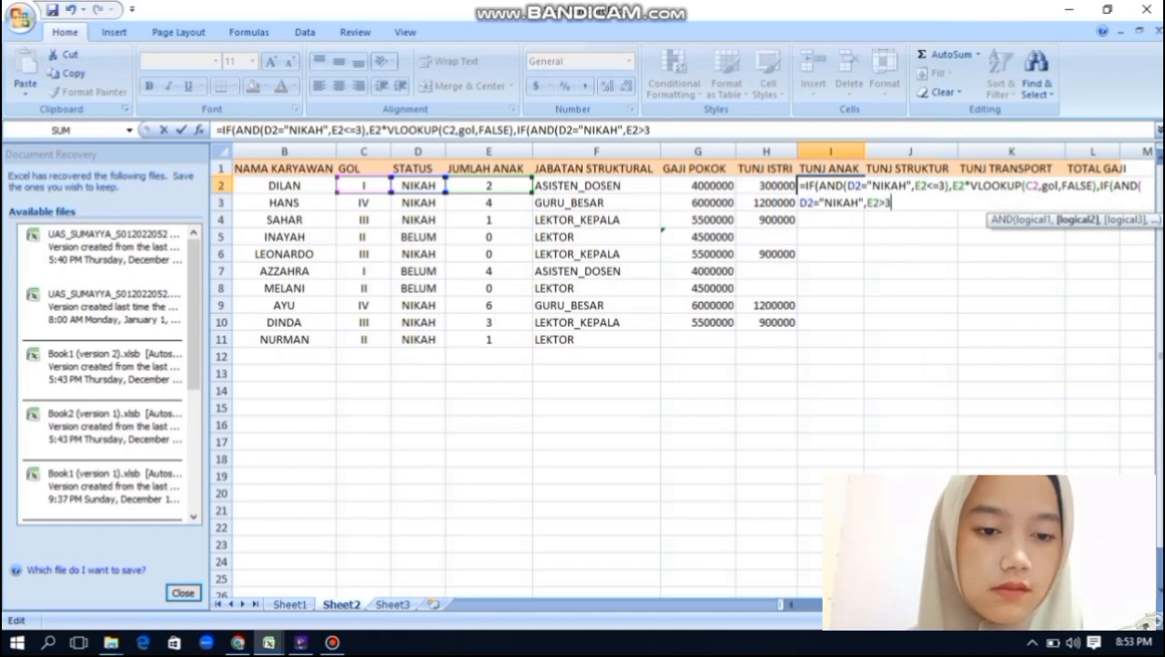
text(,E2)
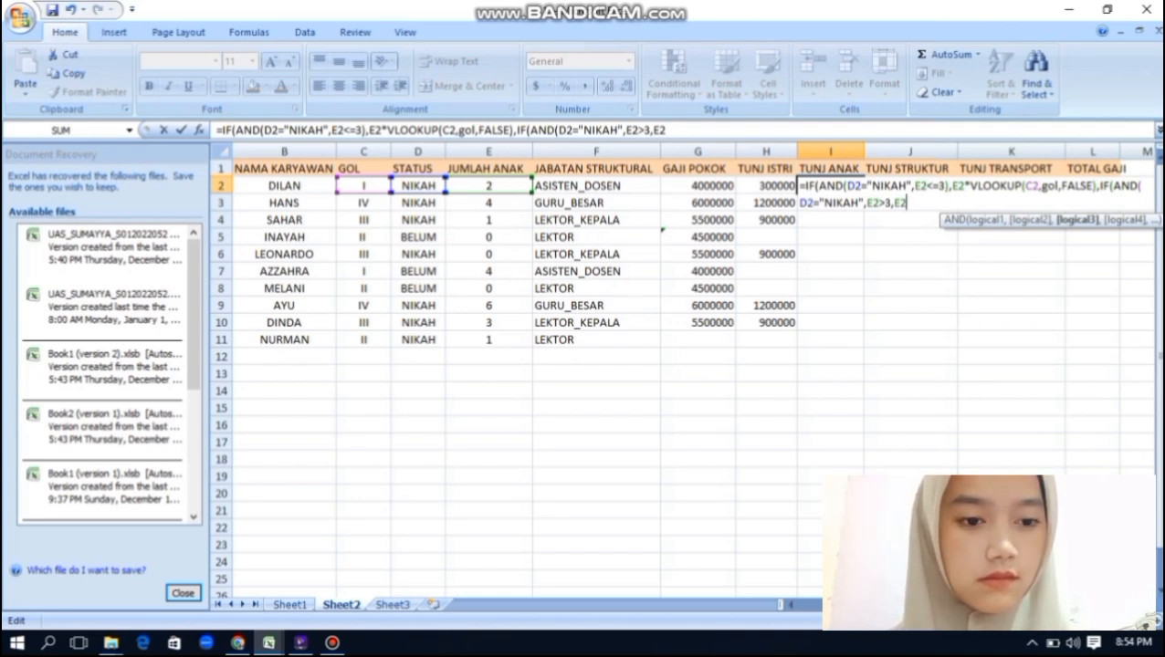
click(892, 203)
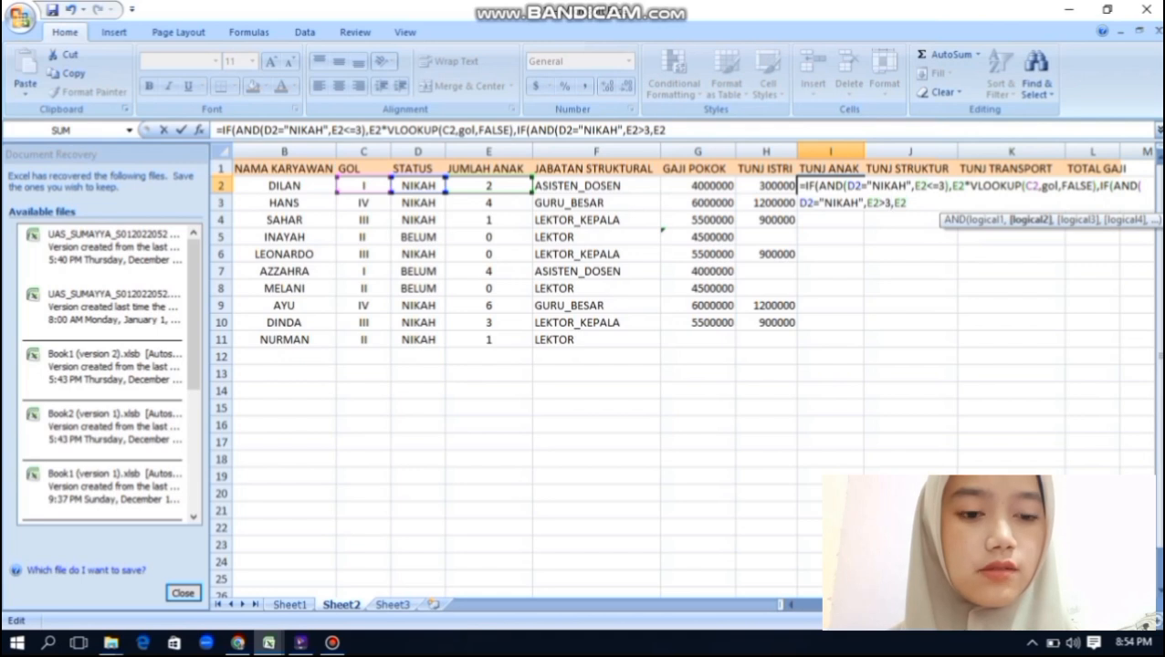
text())
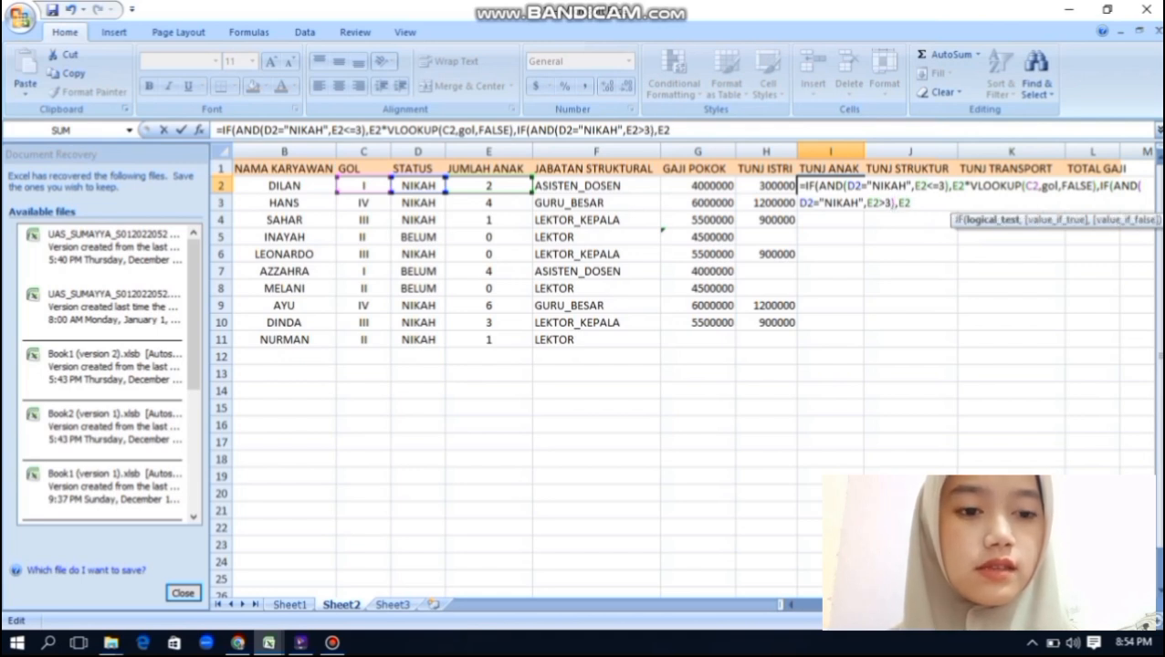
Multiply the nested value-if-true E2 by a VLOOKUP with lookup value C2 and the named range gol
click(910, 202)
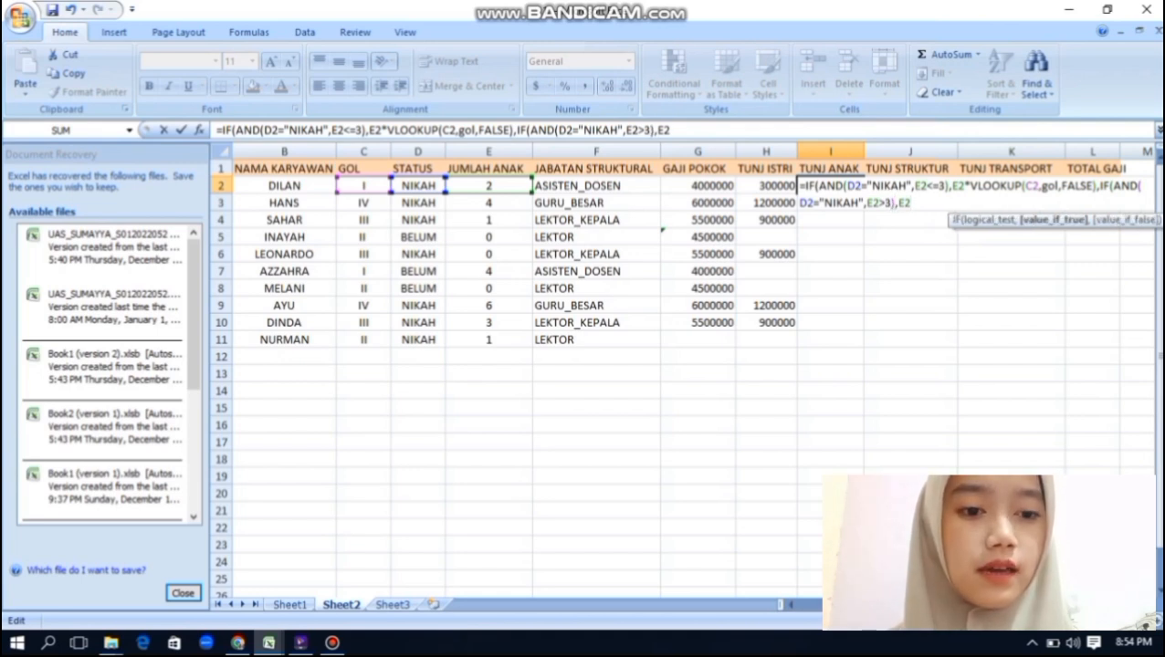
text(V)
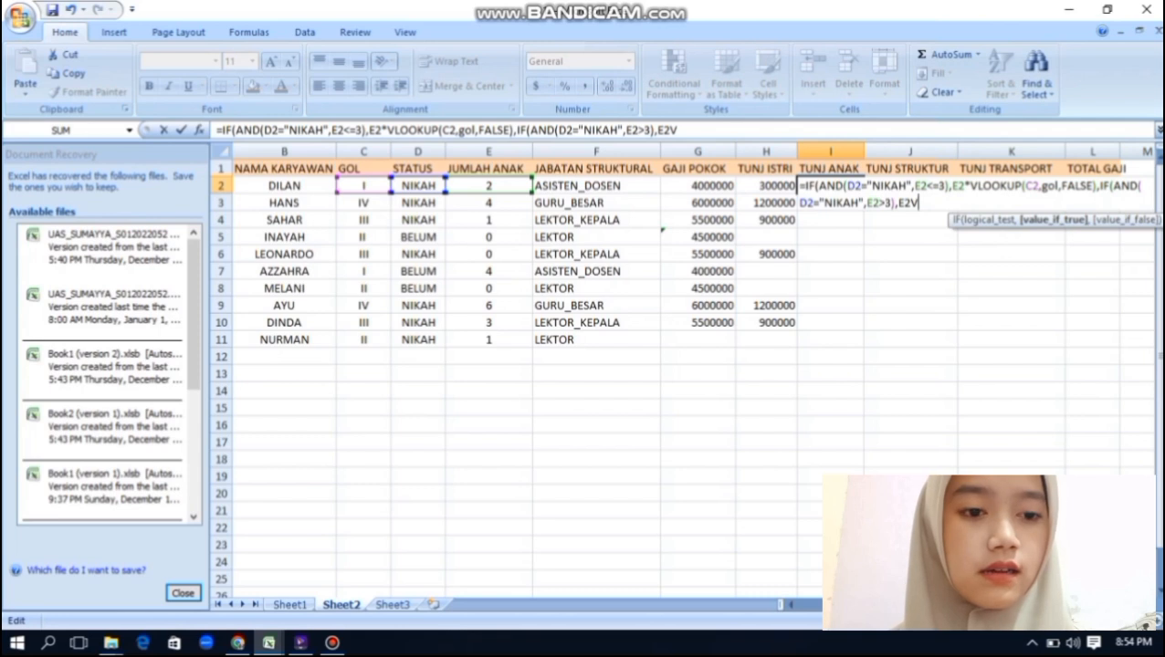
key(BackSpace)
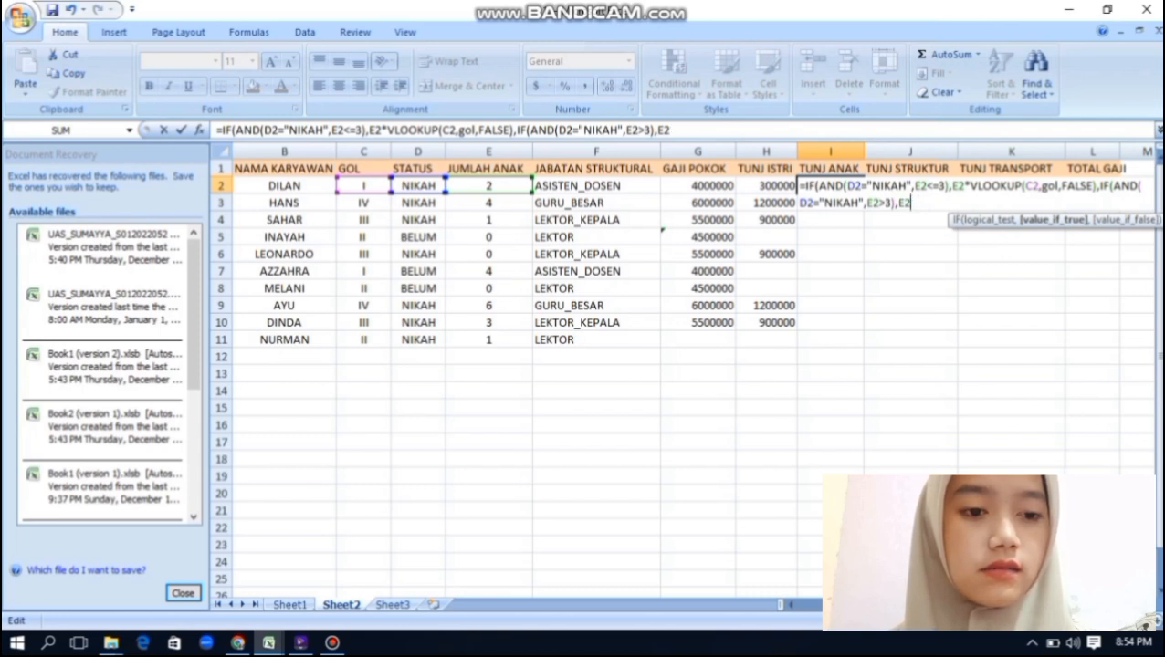
text(*VL)
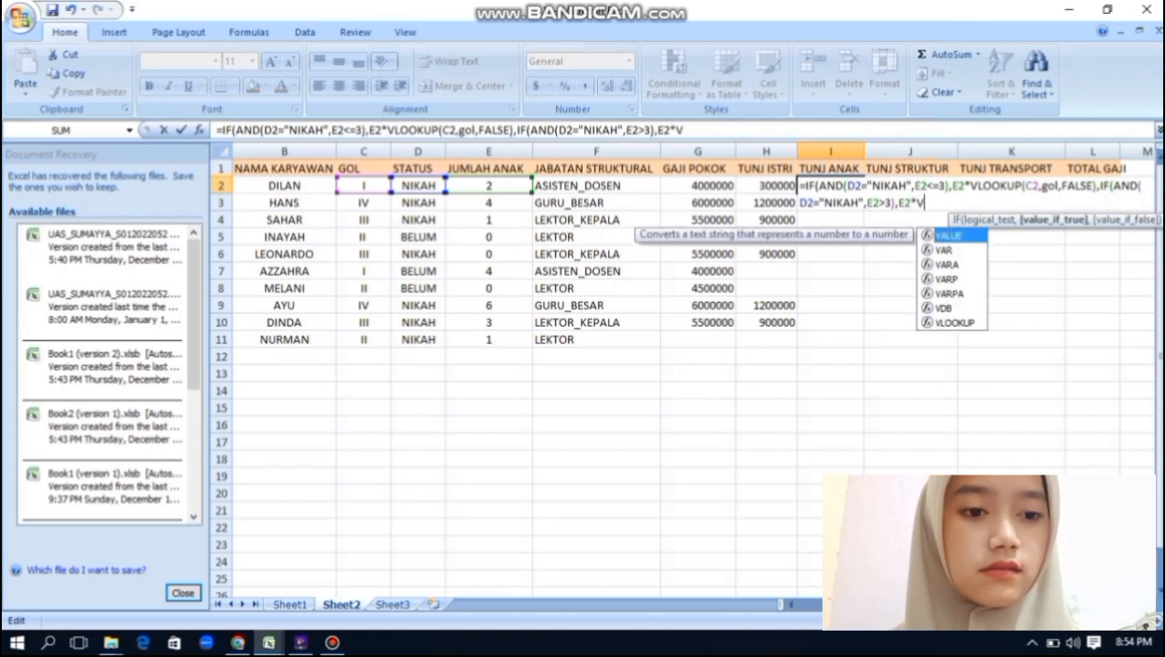
key(Tab)
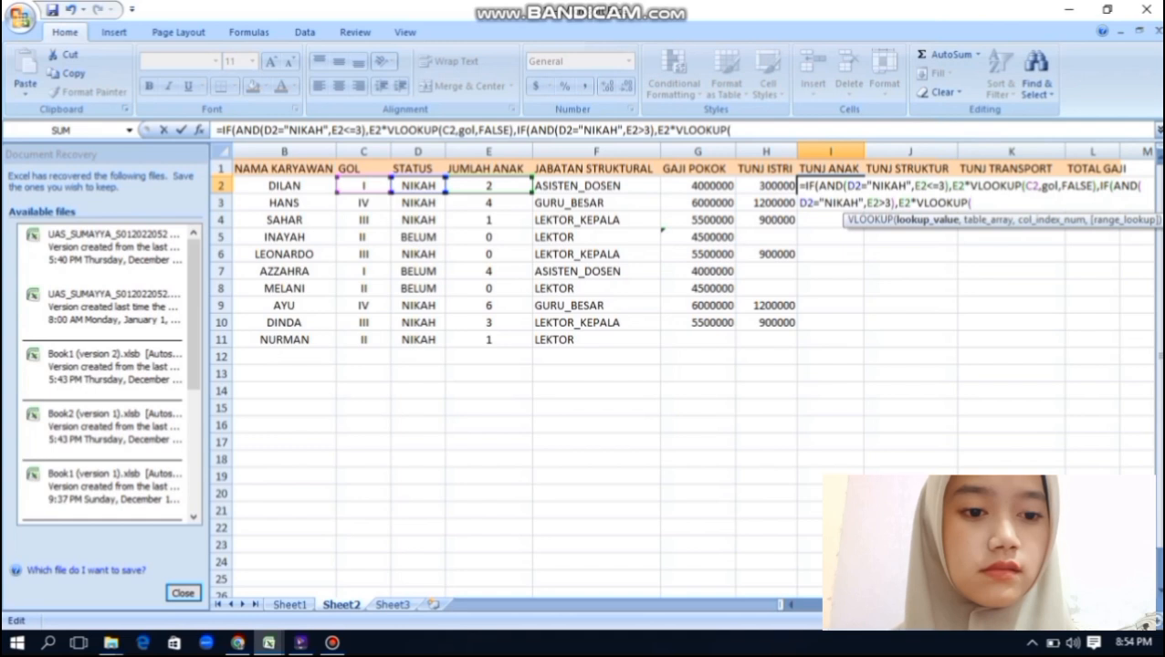
text(C2)
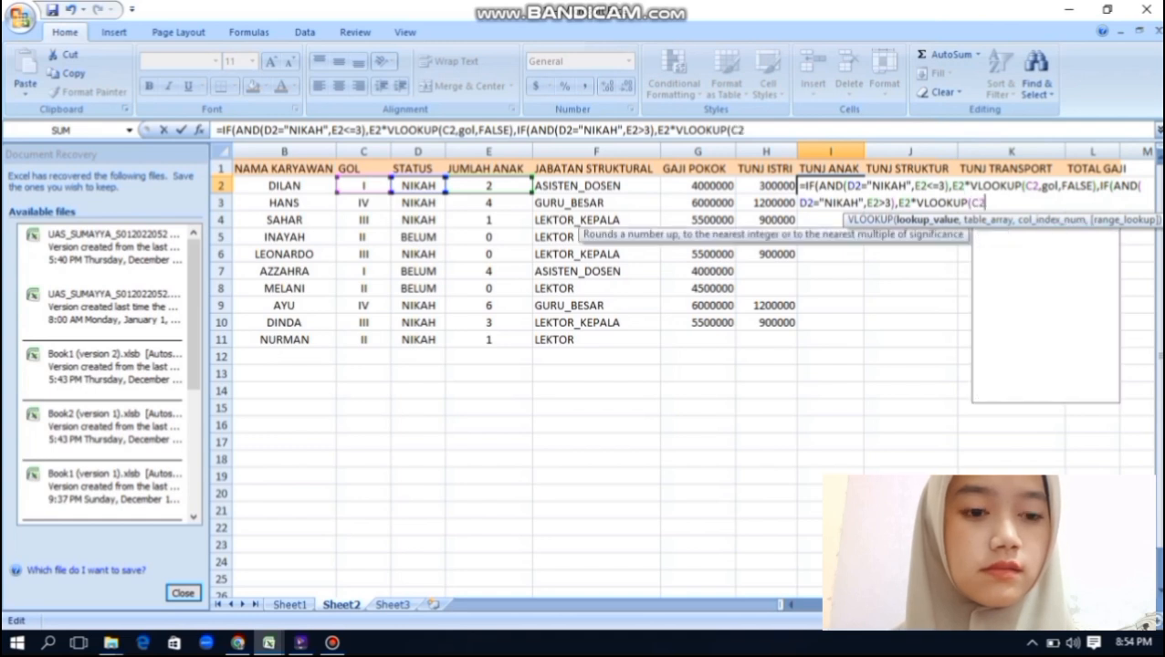
text(,GOL)
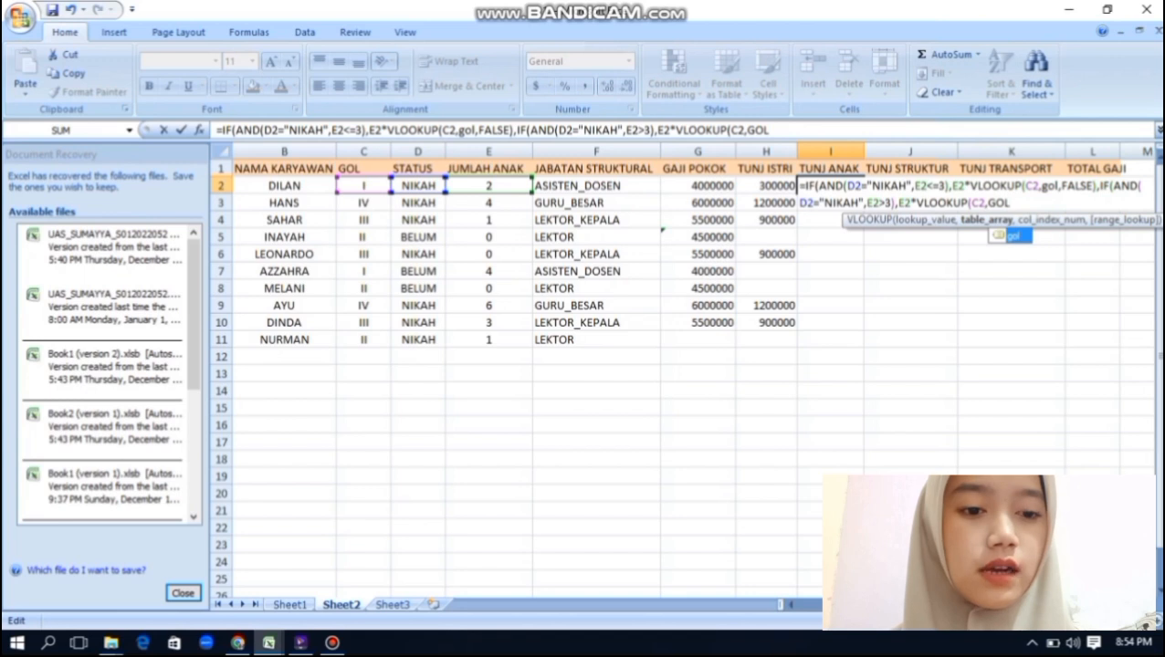
text(,)
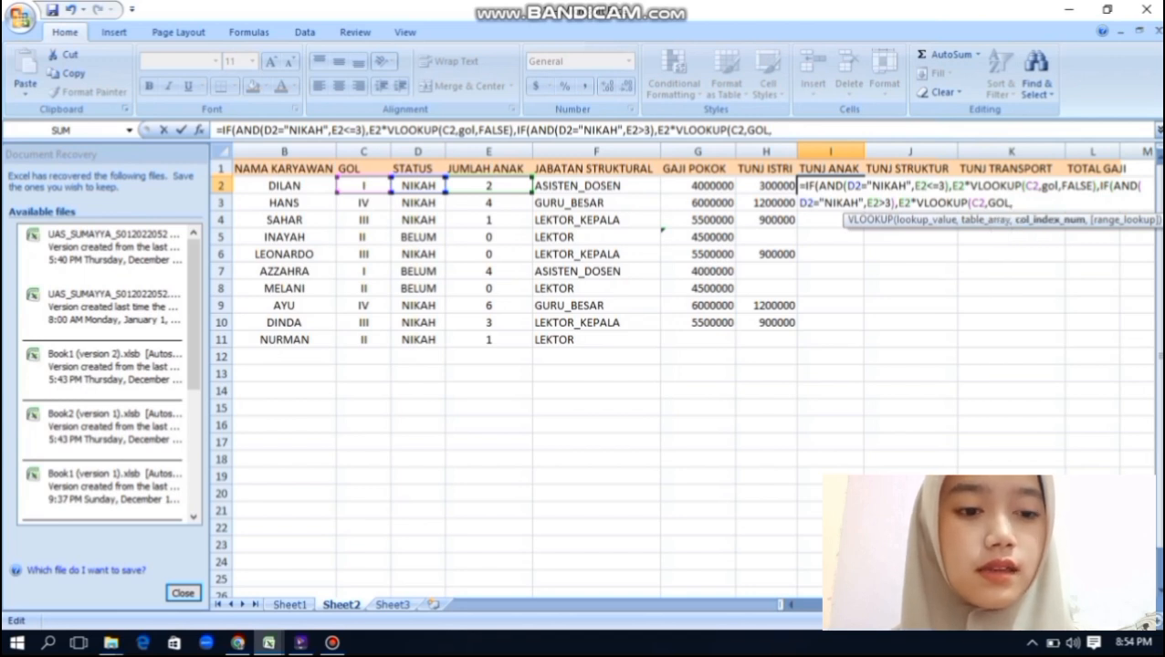
key(BackSpace)
key(BackSpace)
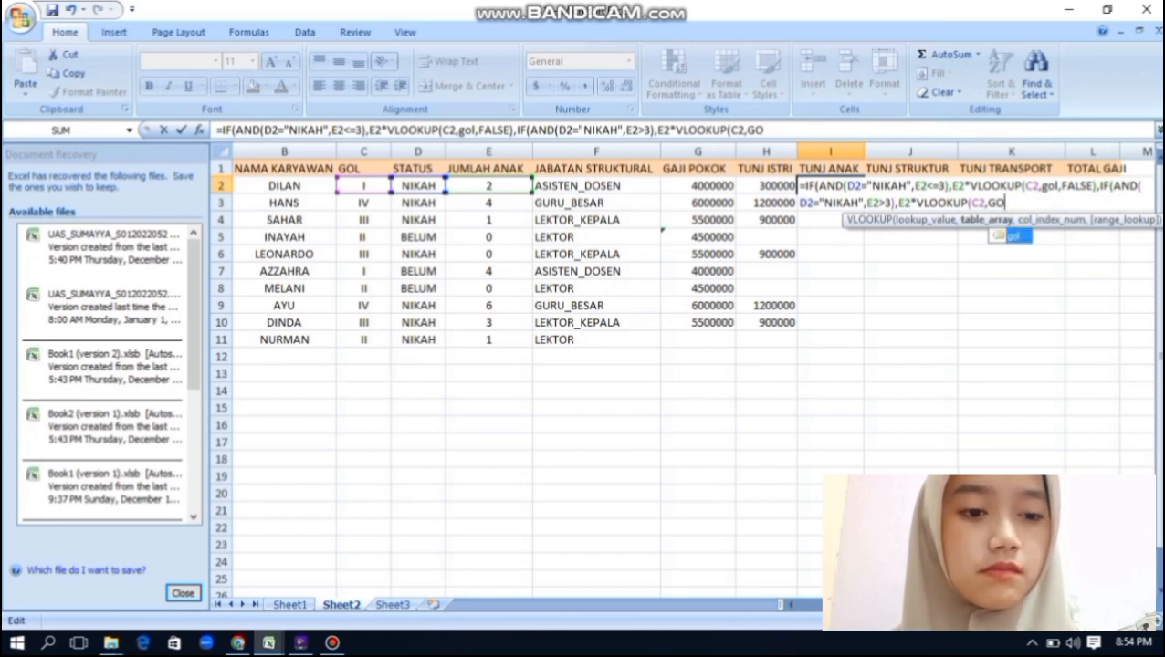
key(Tab)
Complete the nested VLOOKUP with column index 3 and FALSE, then set the final value-if-false to 0 and close both IFs
text(,3,)
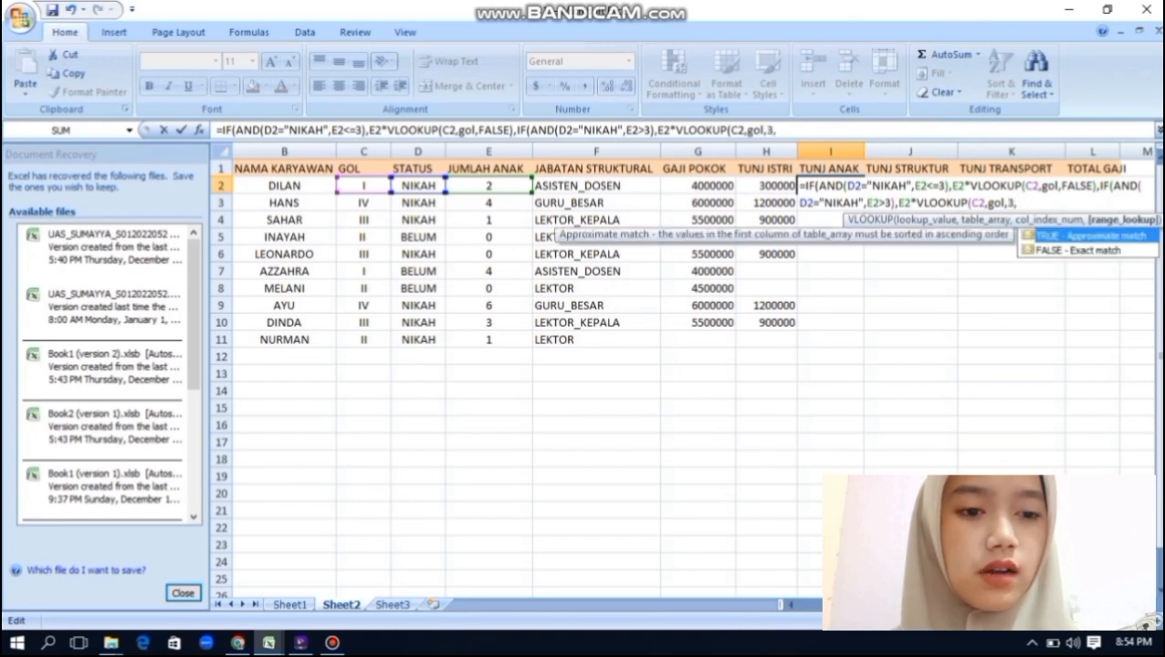
key(Down)
key(Tab)
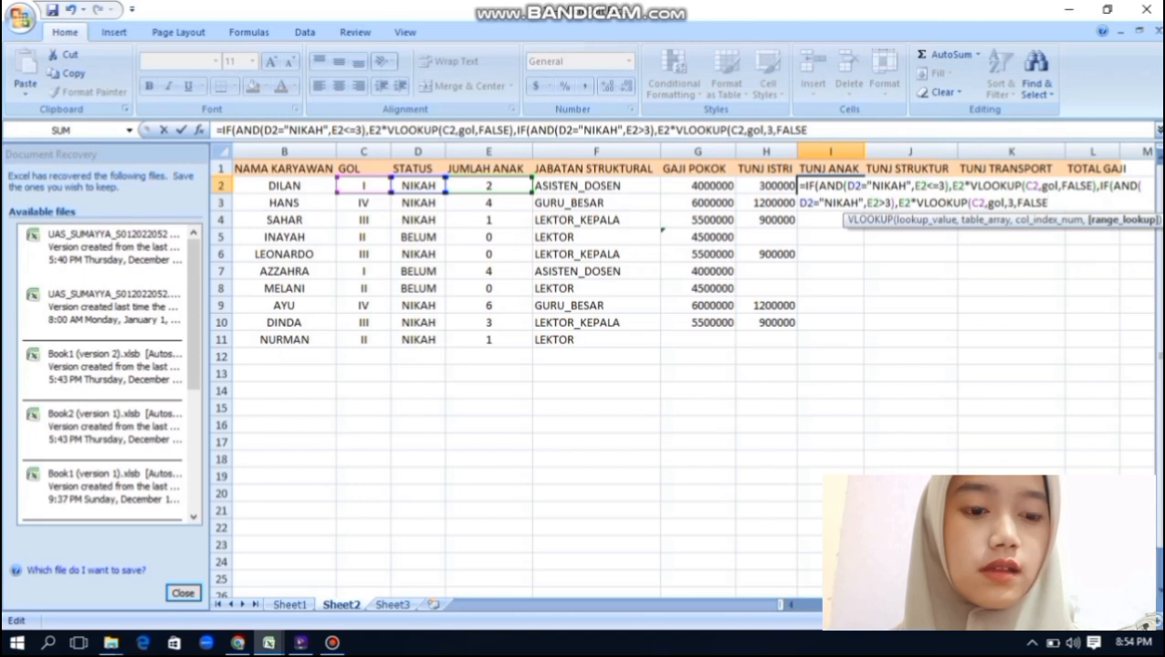
text(),0)
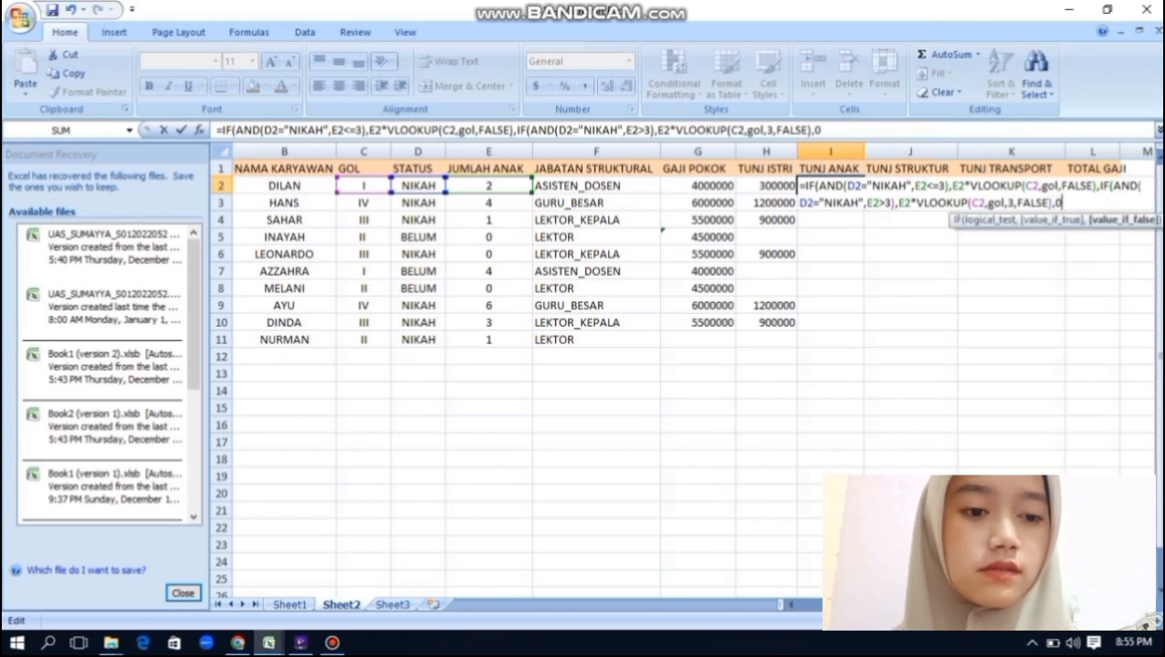
text()))
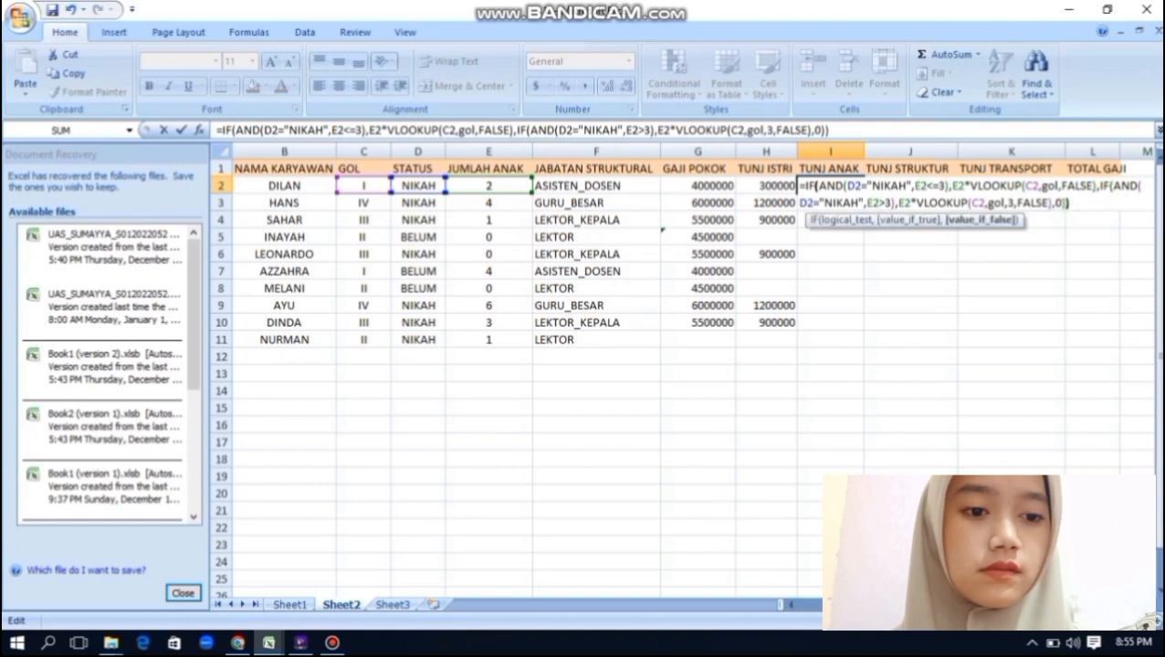
text())
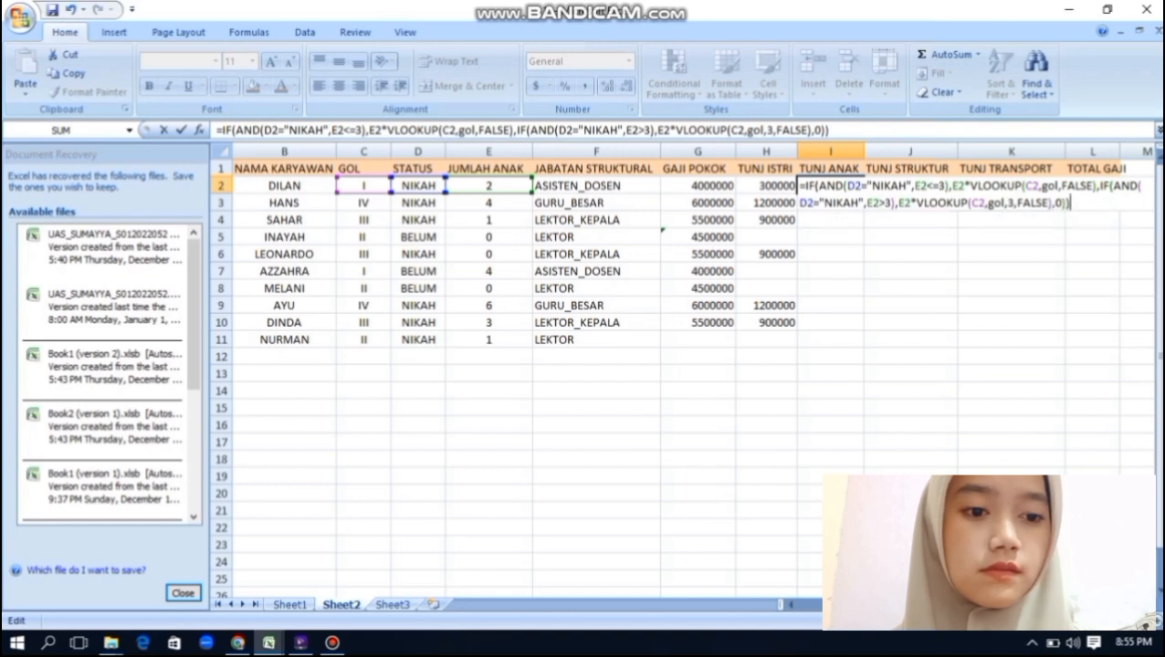
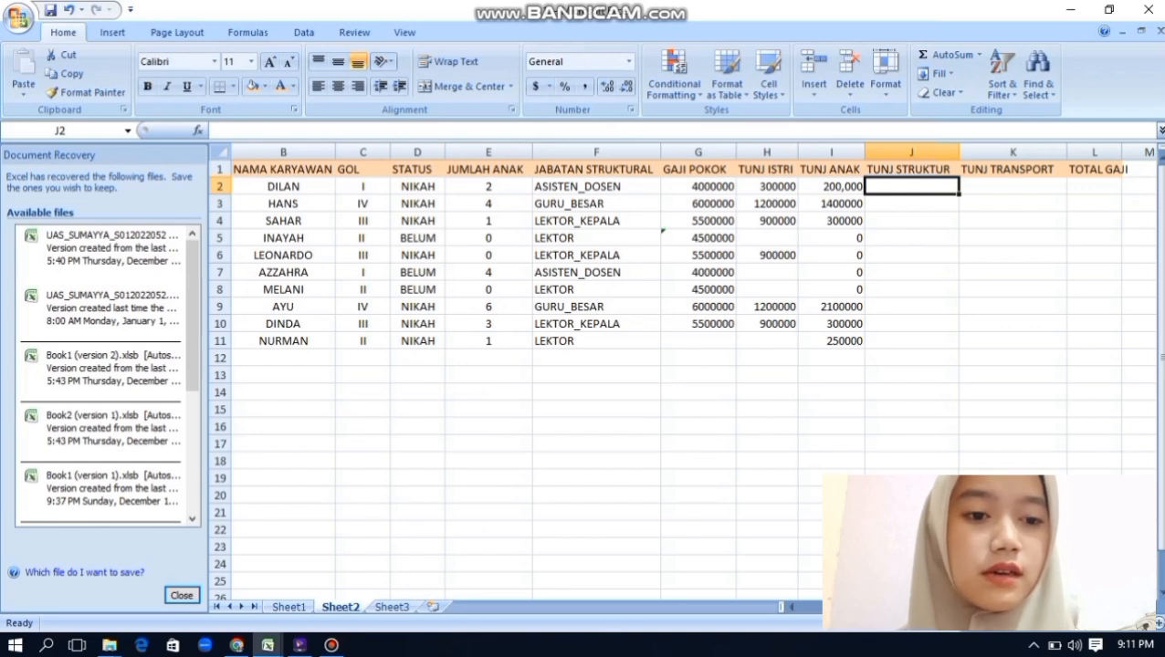
Fill the GAJI POKOK formula from G10 and the TUNJ ISTRI formula from H10 down to row 11
click(698, 325)
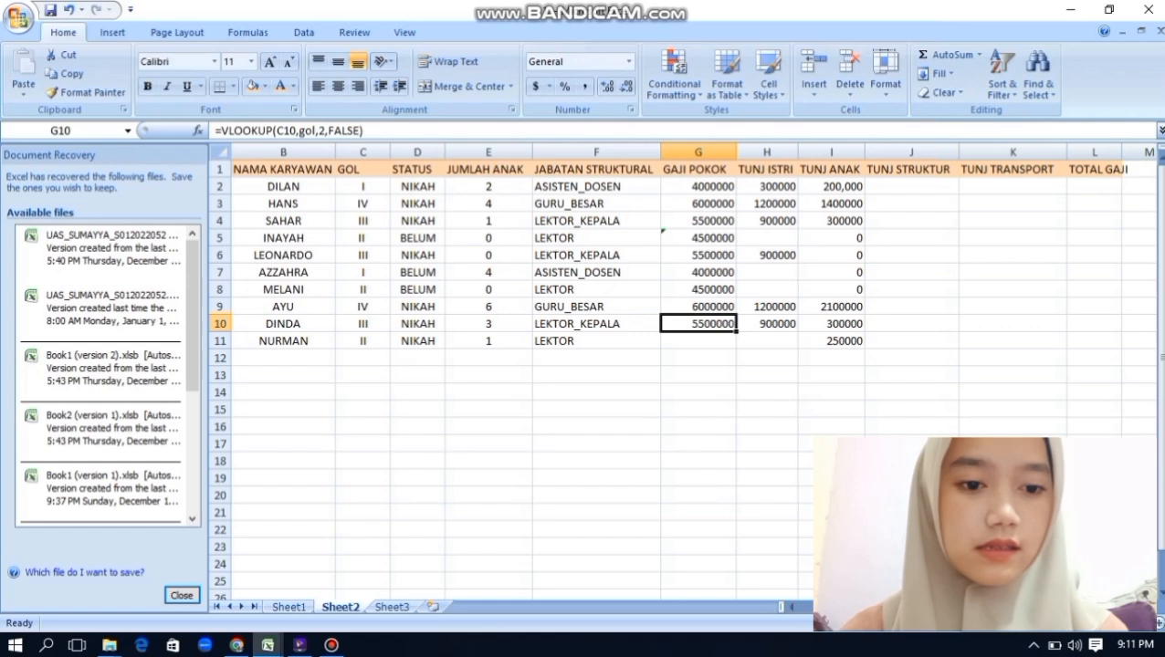
drag(736, 331, 732, 346)
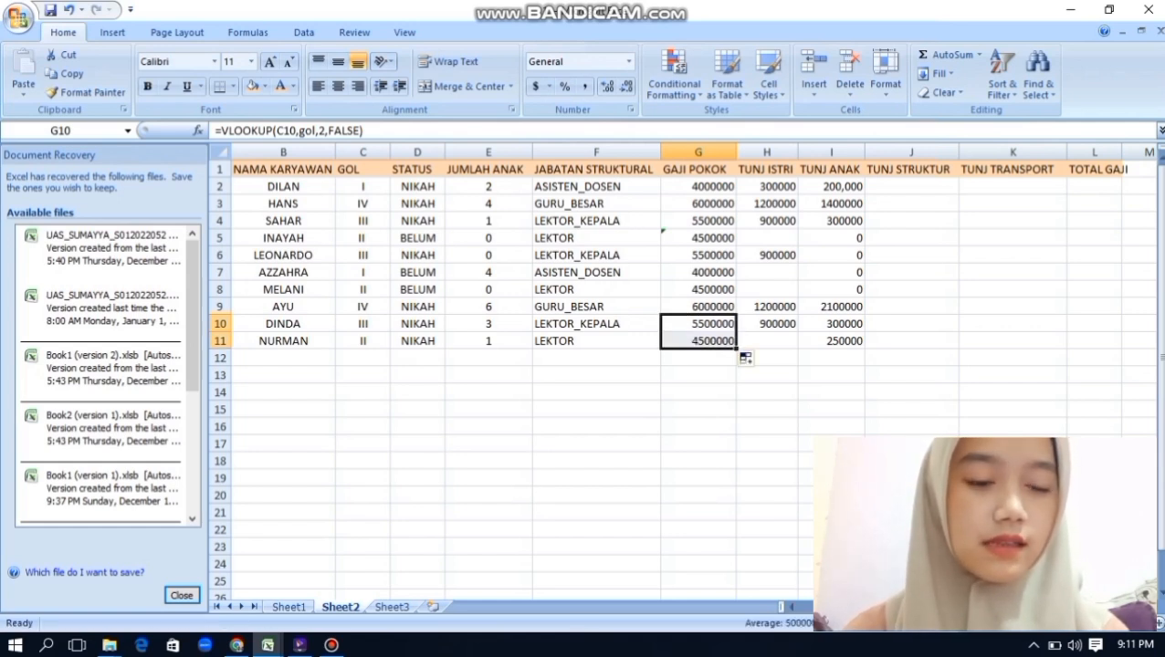
click(767, 324)
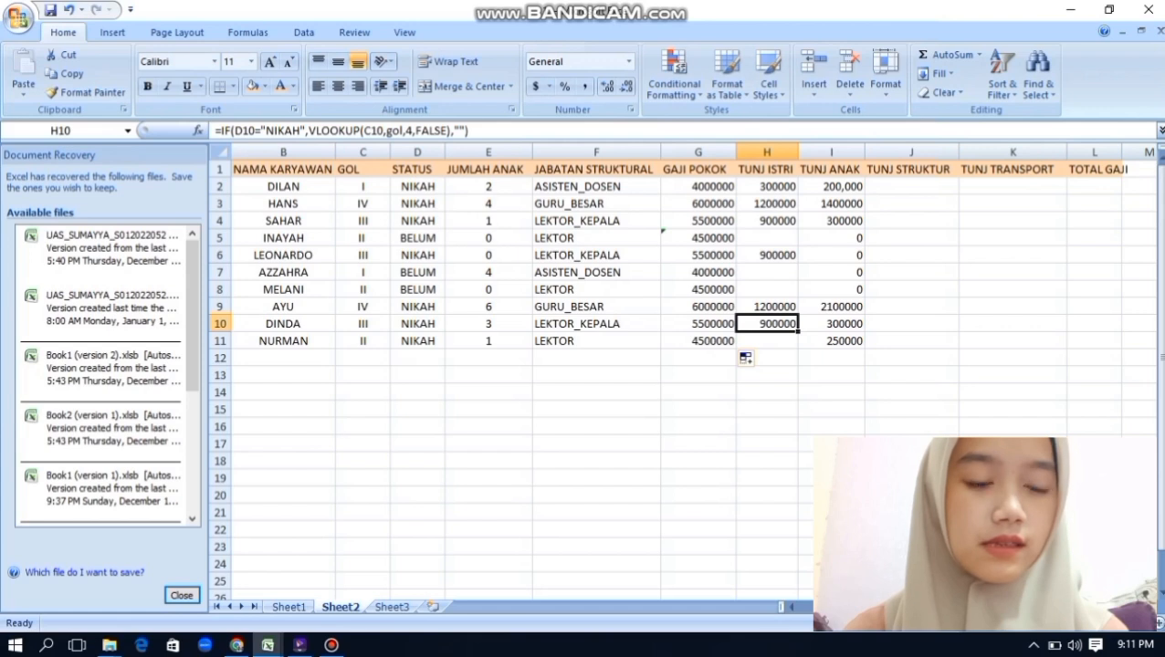
drag(798, 331, 796, 347)
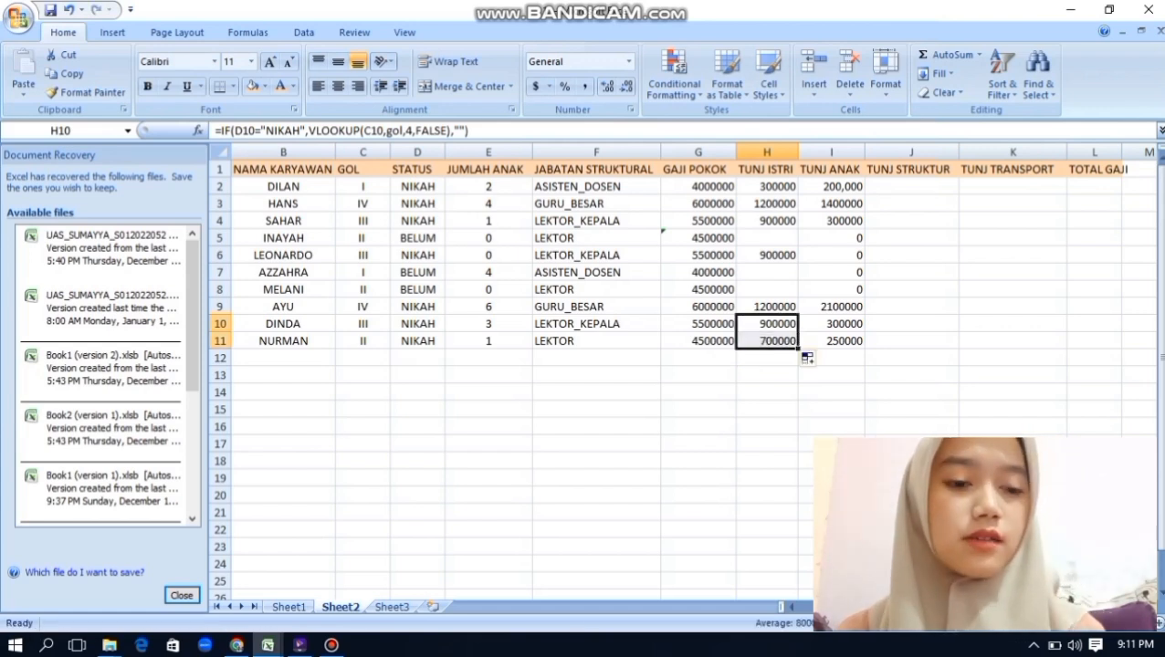
Start an HLOOKUP formula in J2 under TUNJ STRUKTUR with F2 as the lookup value
click(911, 186)
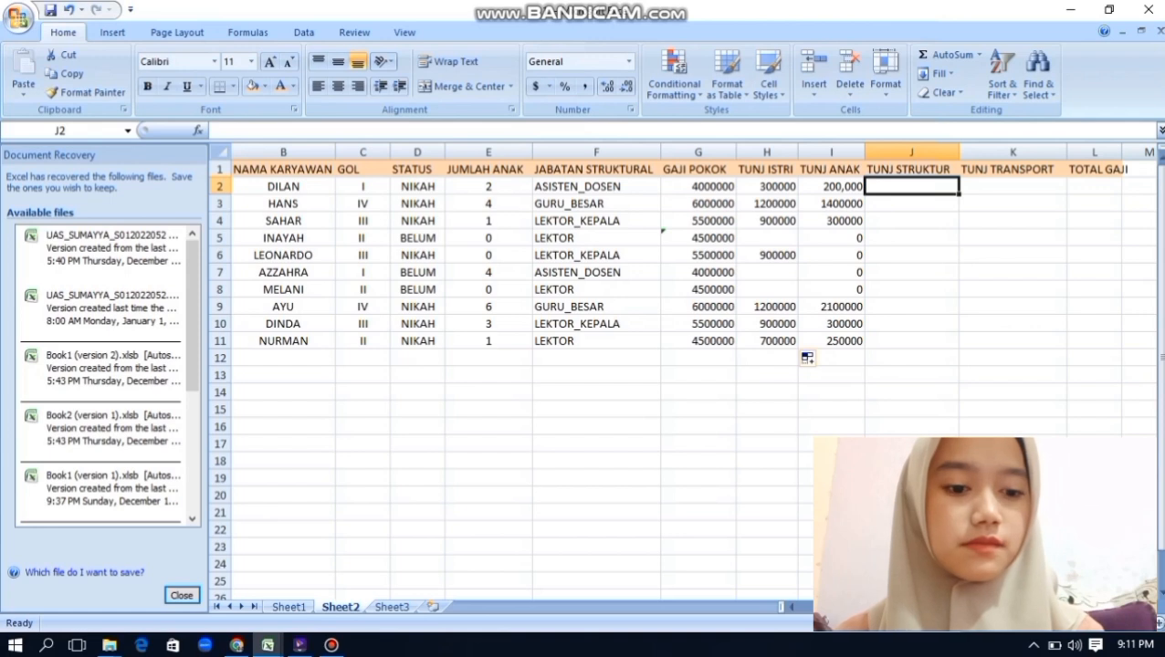
text(=)
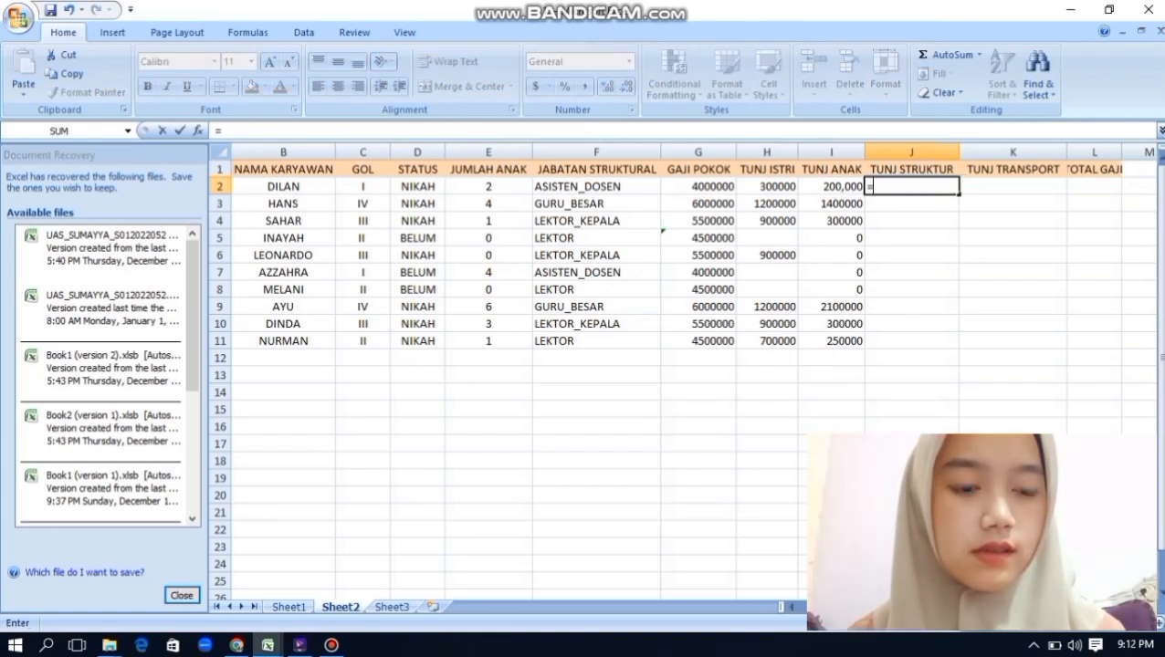
text(HLO)
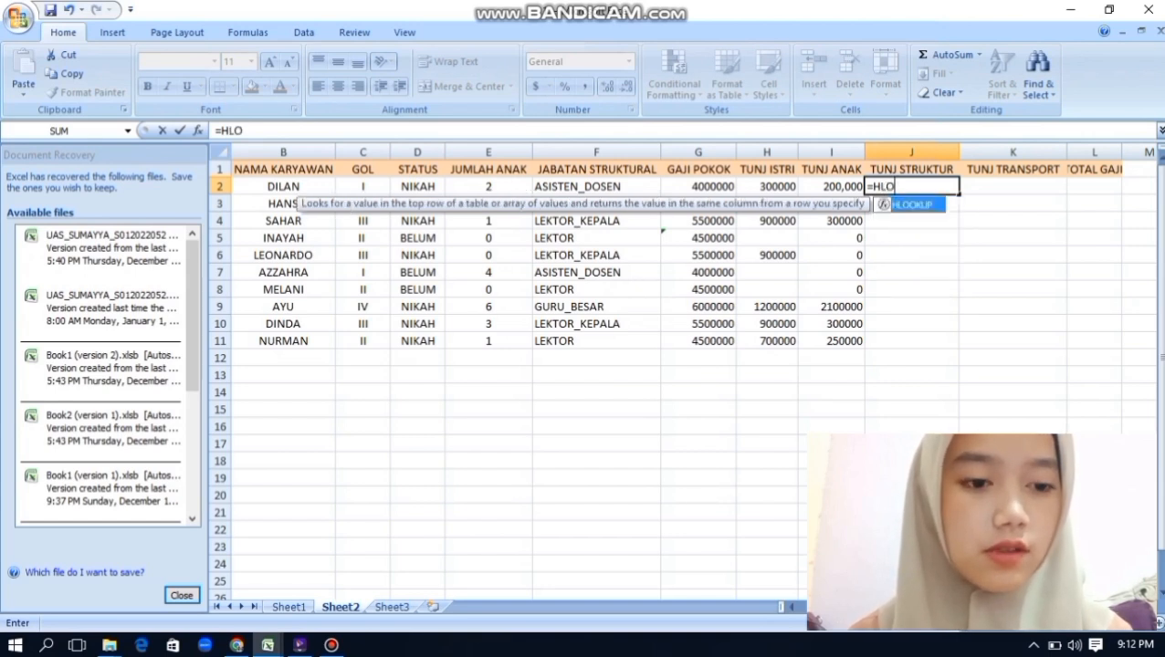
key(Tab)
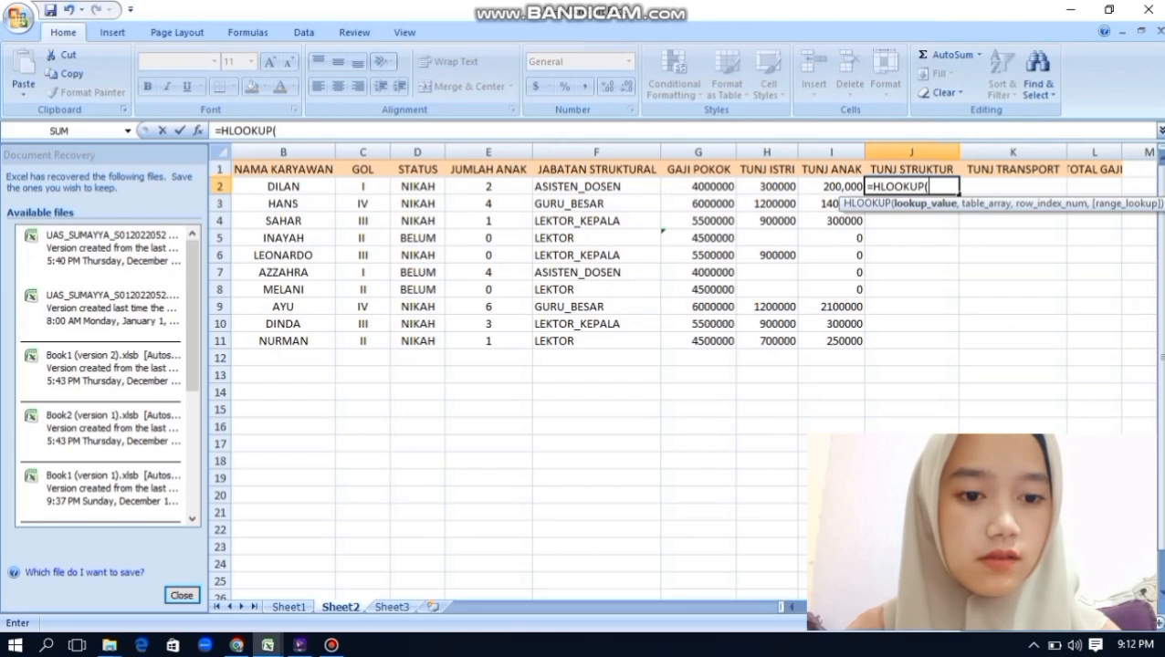
text(F2)
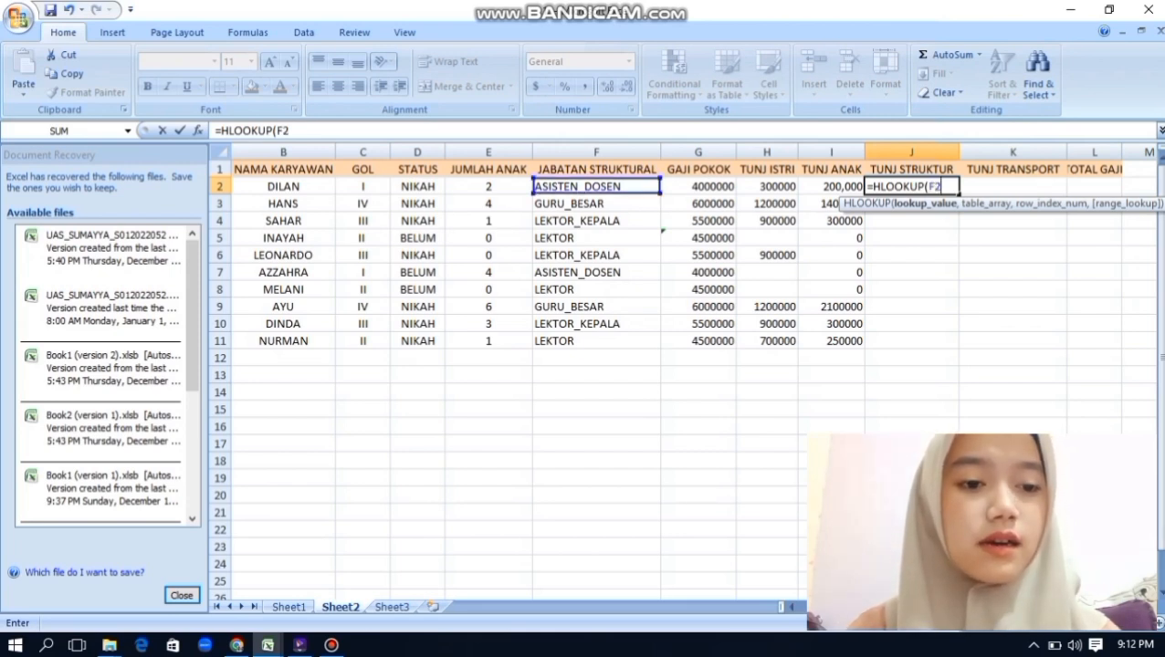
text(,)
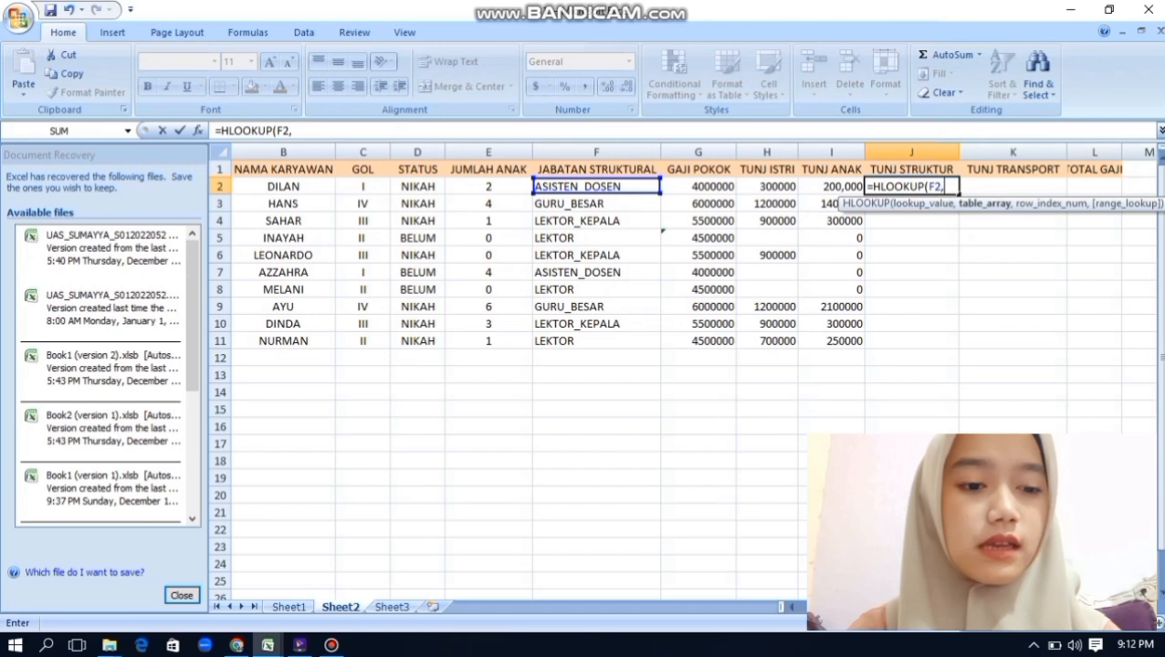
Complete the TUNJ STRUKTUR HLOOKUP with the named range jabatan, row index 2 and FALSE for an exact match
text(J)
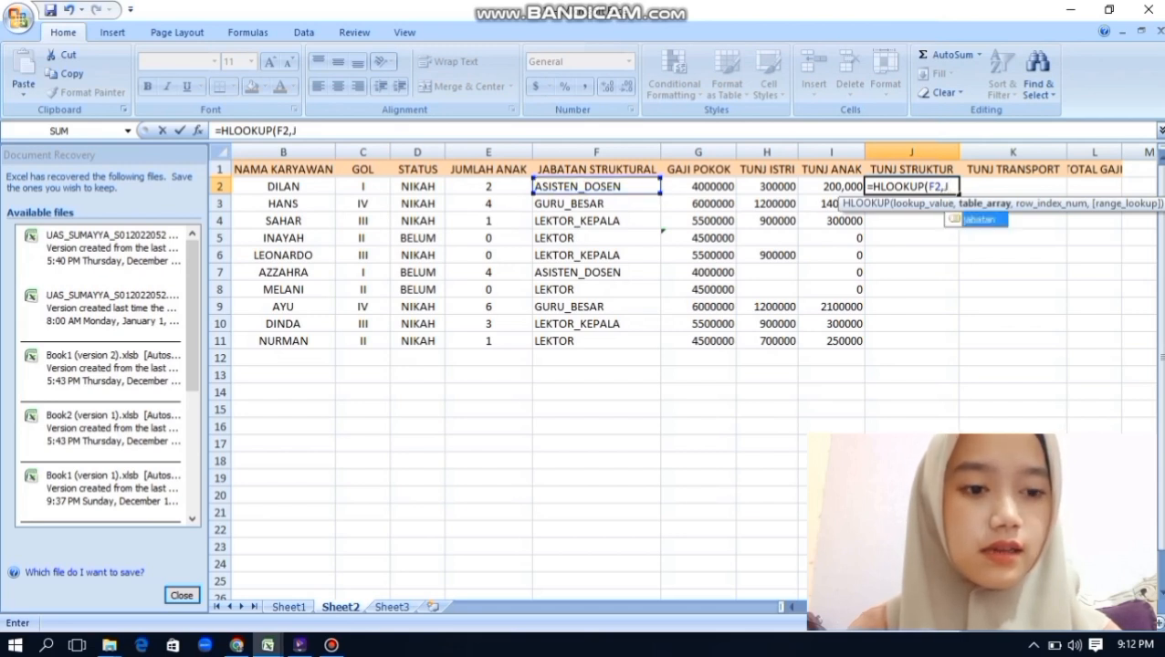
key(Tab)
text(,2,)
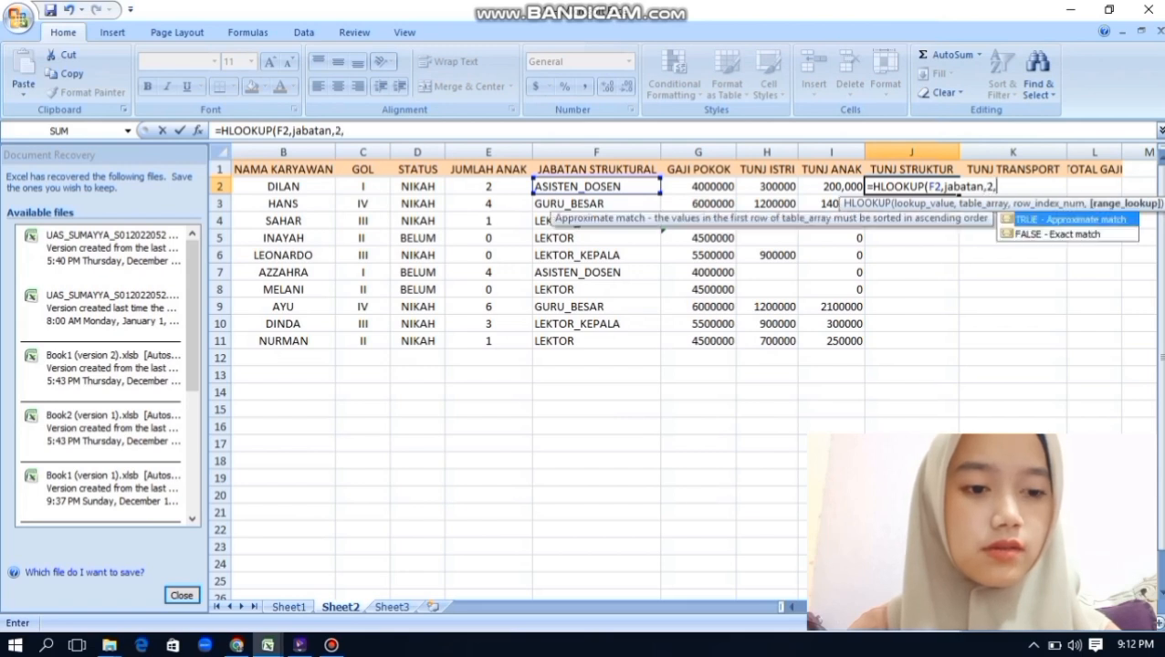
key(Tab)
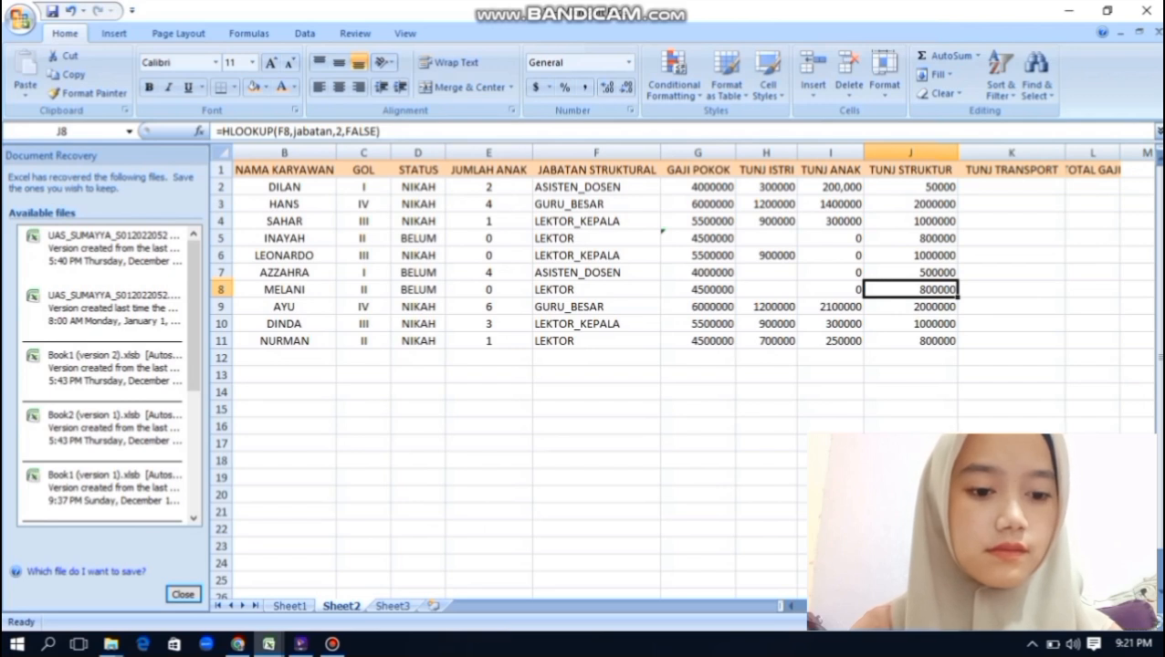
Start an HLOOKUP formula in K2 under TUNJ TRANSPORT with F2 as the lookup value
click(1012, 187)
text(=)
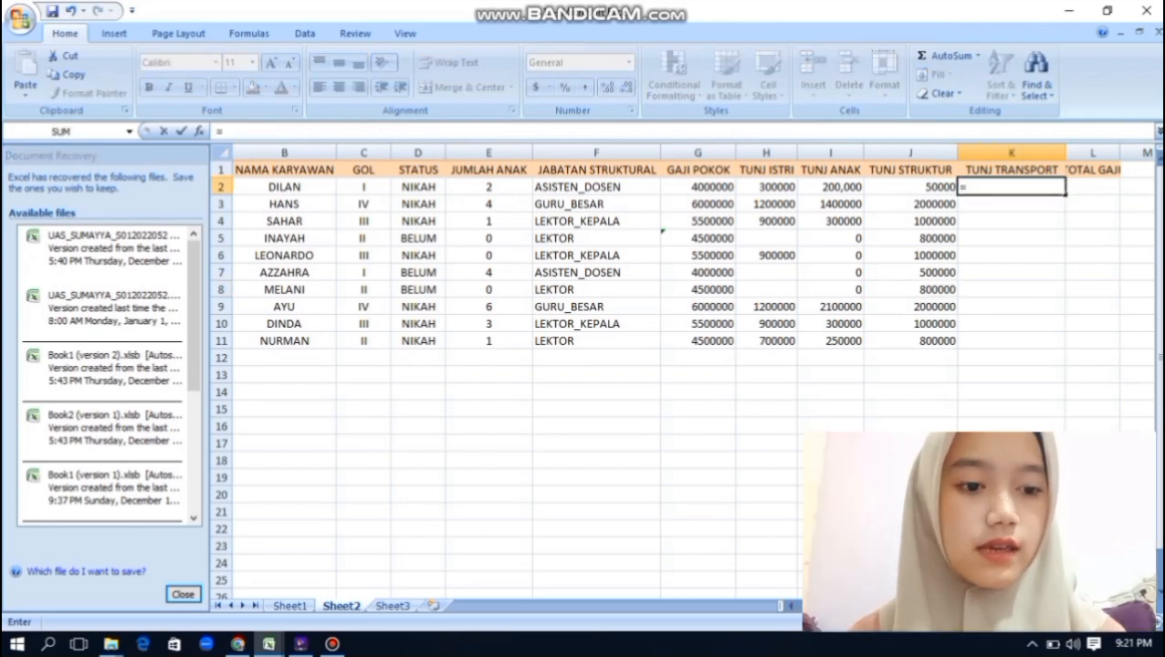
text(HL)
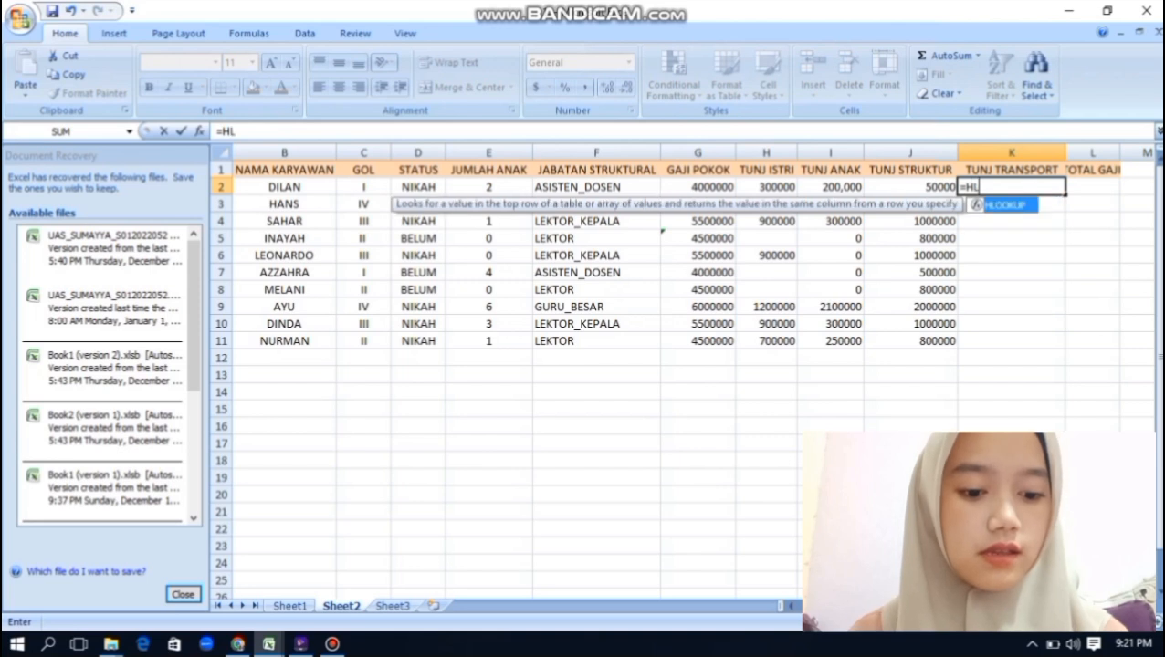
key(Tab)
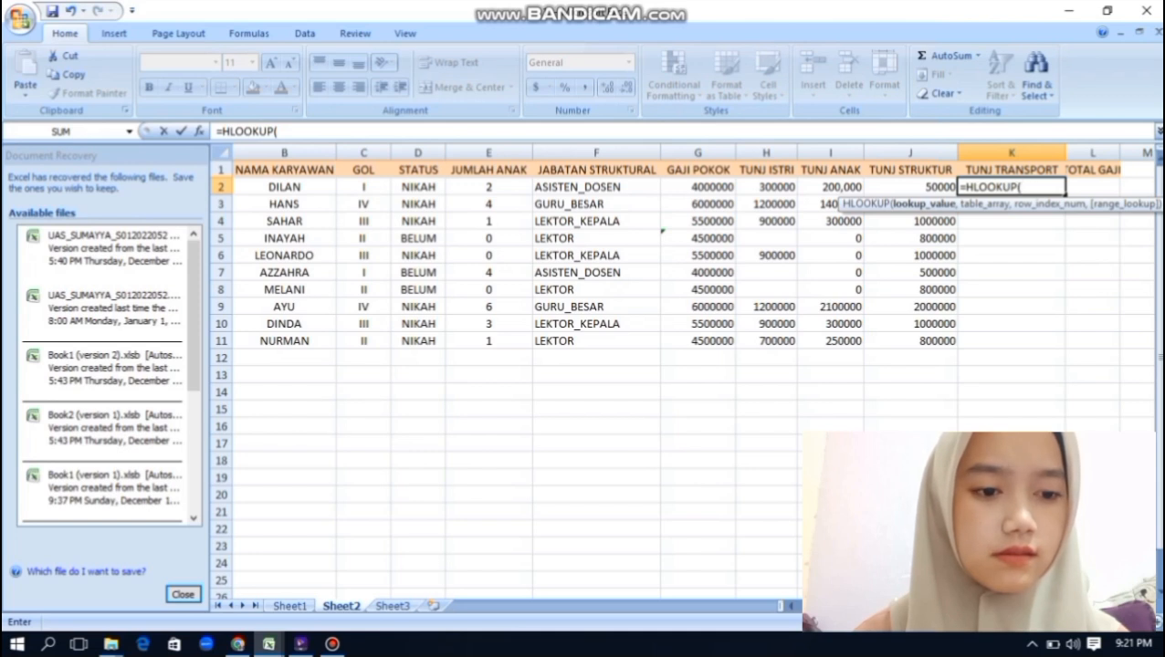
text(F)
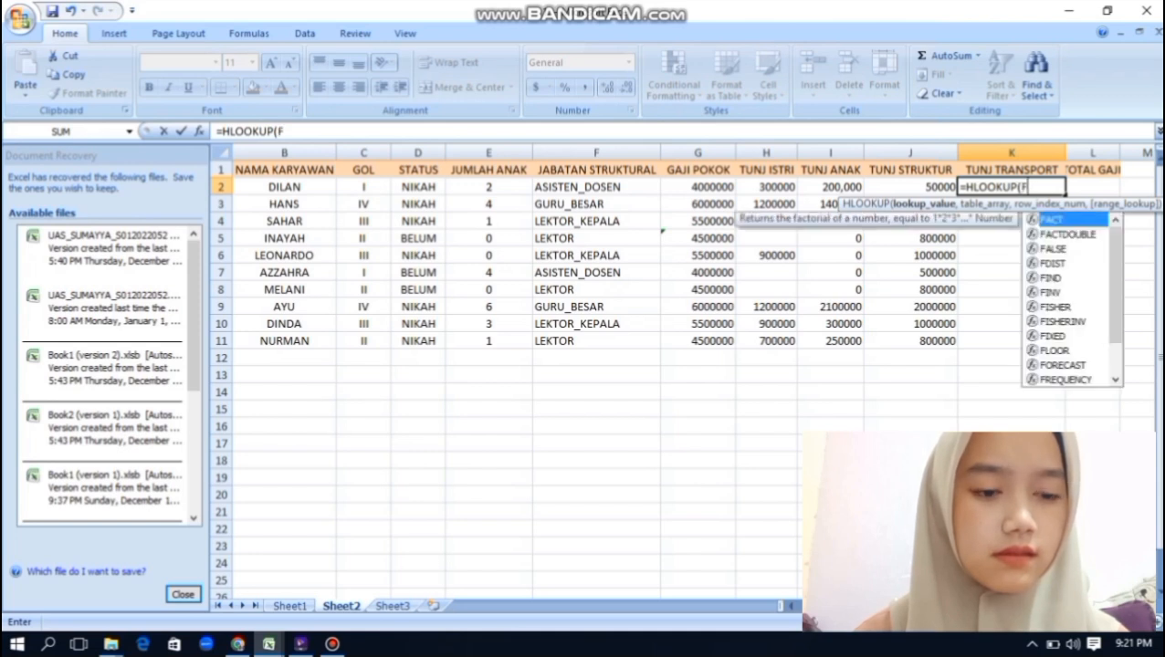
text(4)
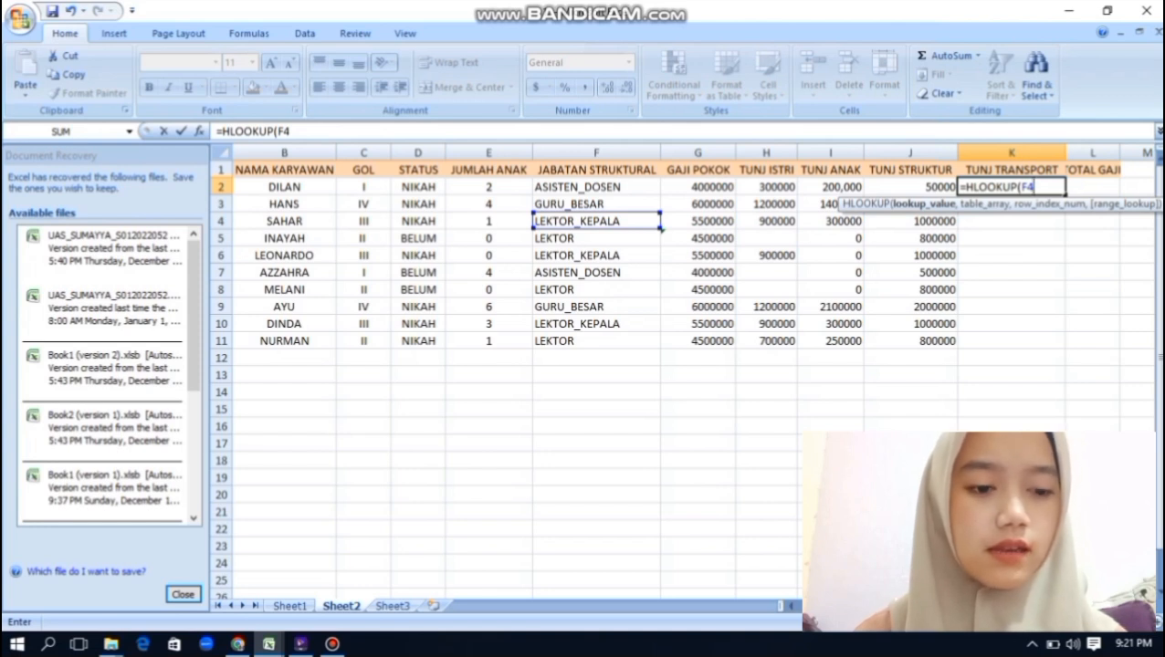
key(BackSpace)
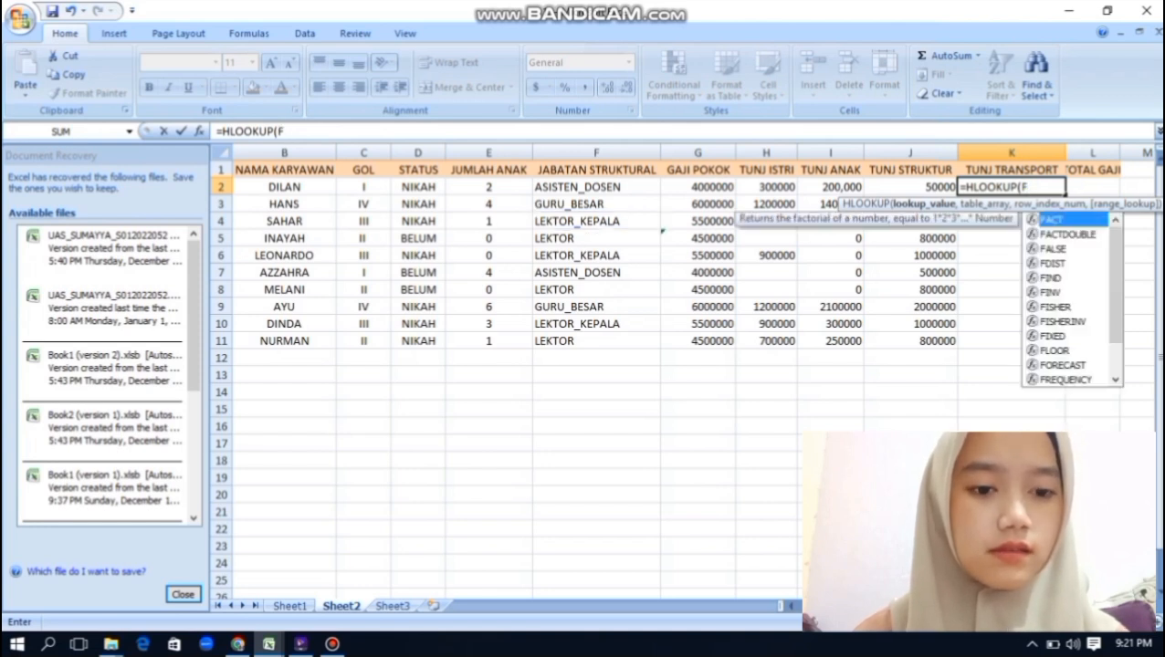
text(2)
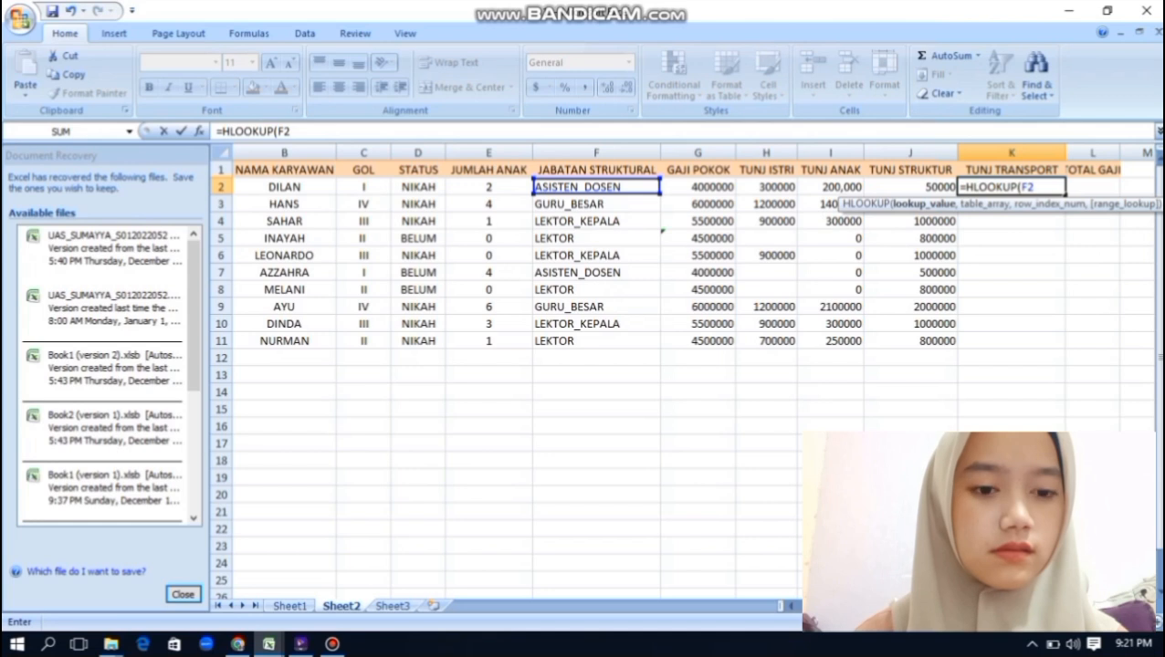
Complete the TUNJ TRANSPORT HLOOKUP with the named range transport, row index 2 and TRUE for an approximate match
text(,TR)
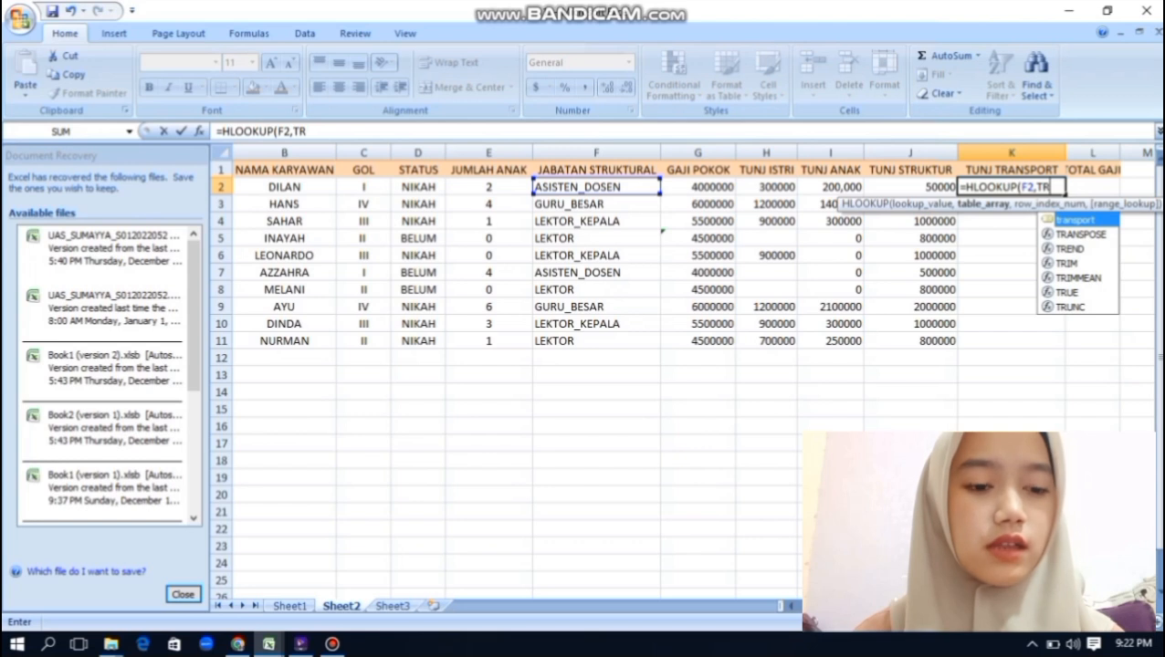
key(Tab)
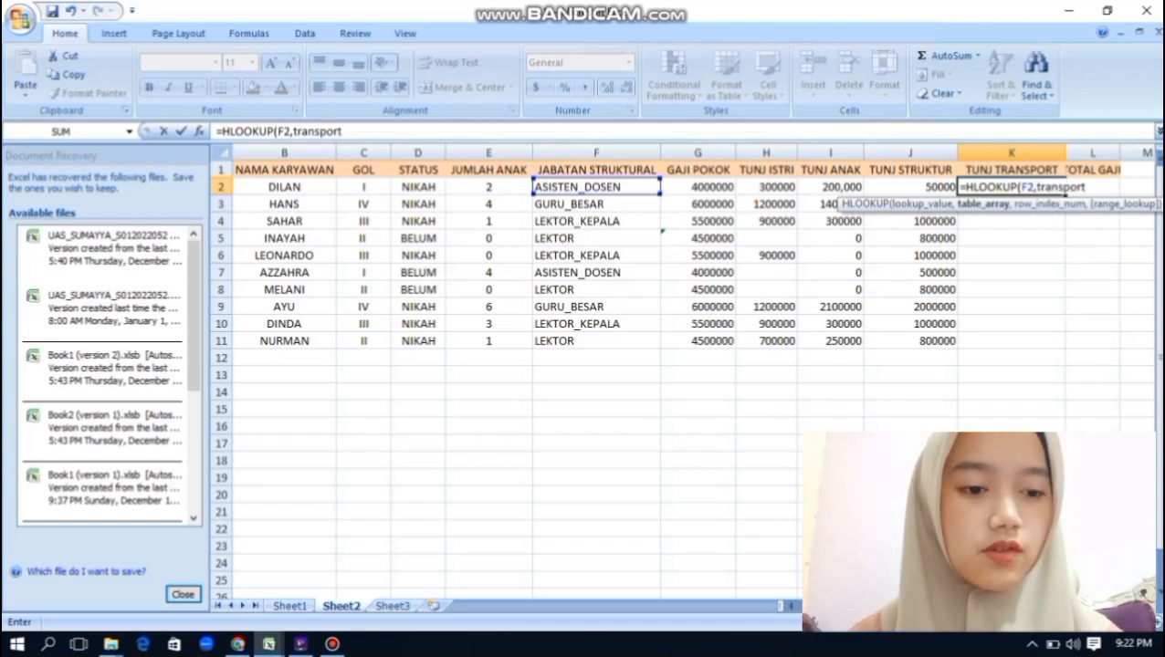
text(,2)
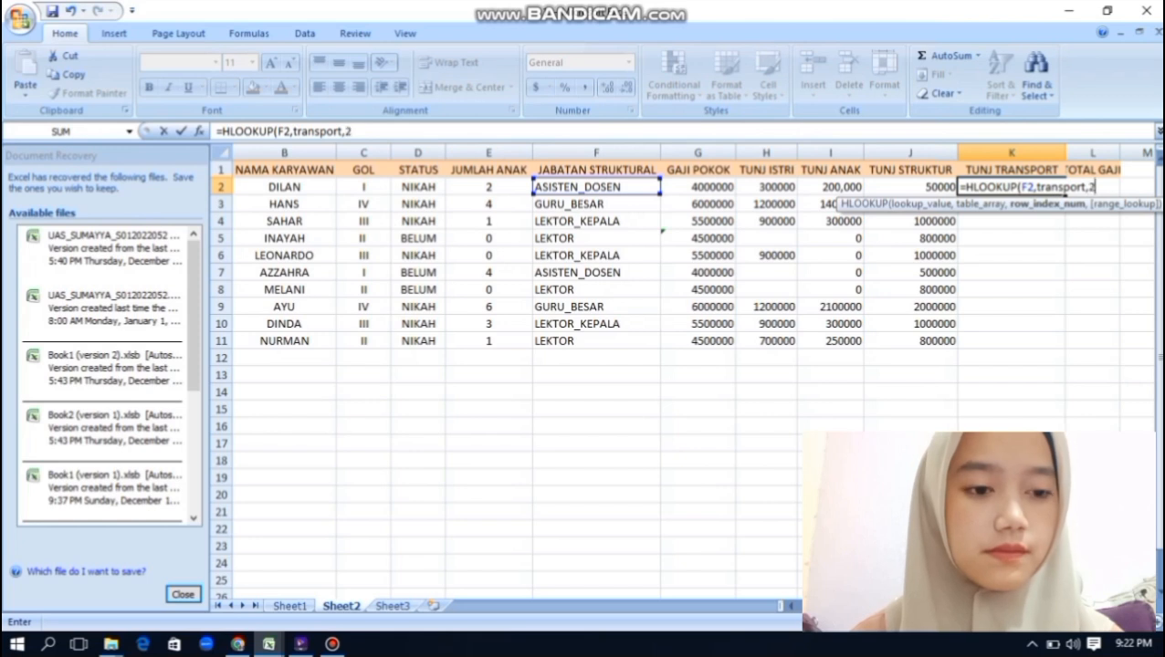
text(,)
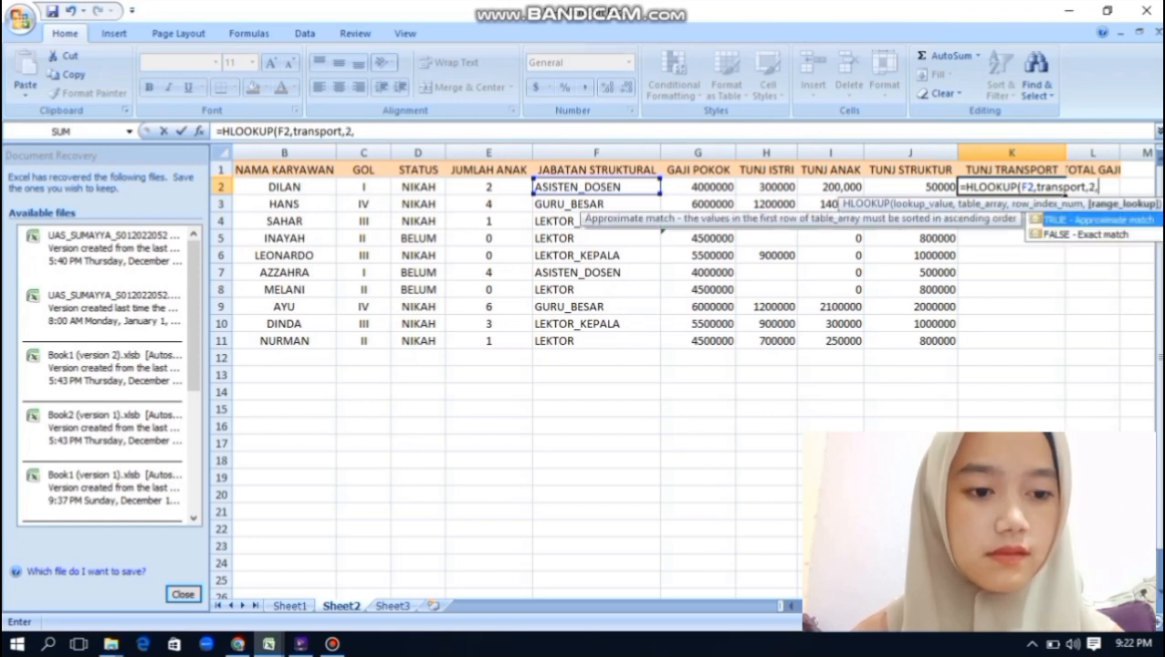
key(Tab)
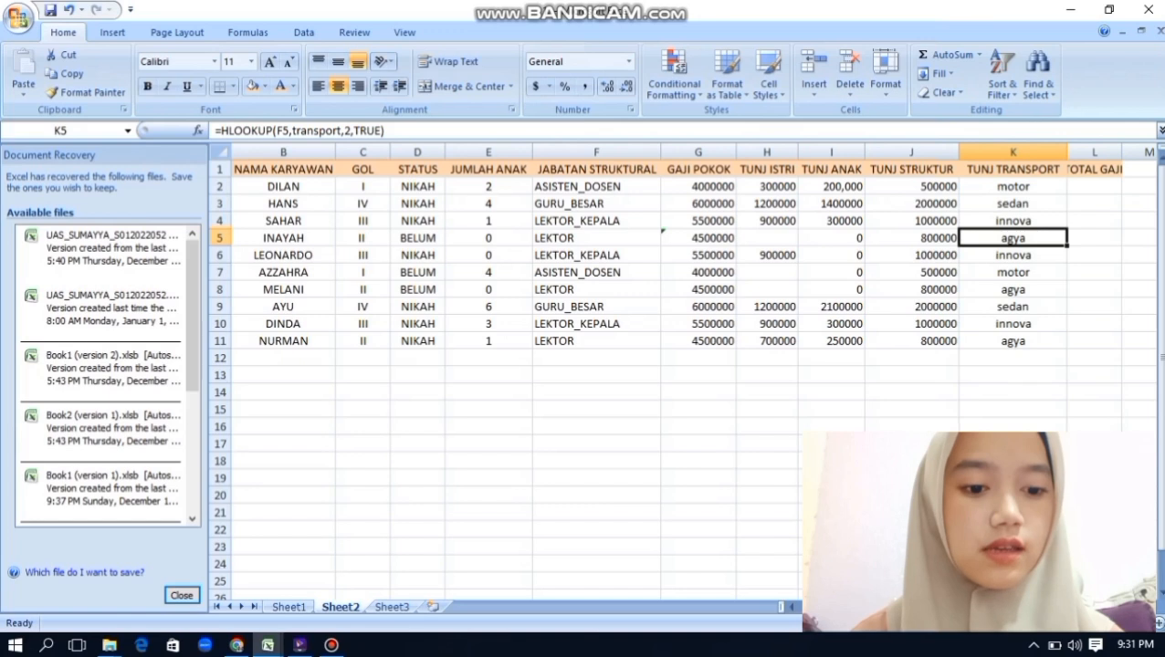
Enter the summary labels TOTAL, MAX, MIN and RATA-RATA down cells K13 to K16
click(1094, 186)
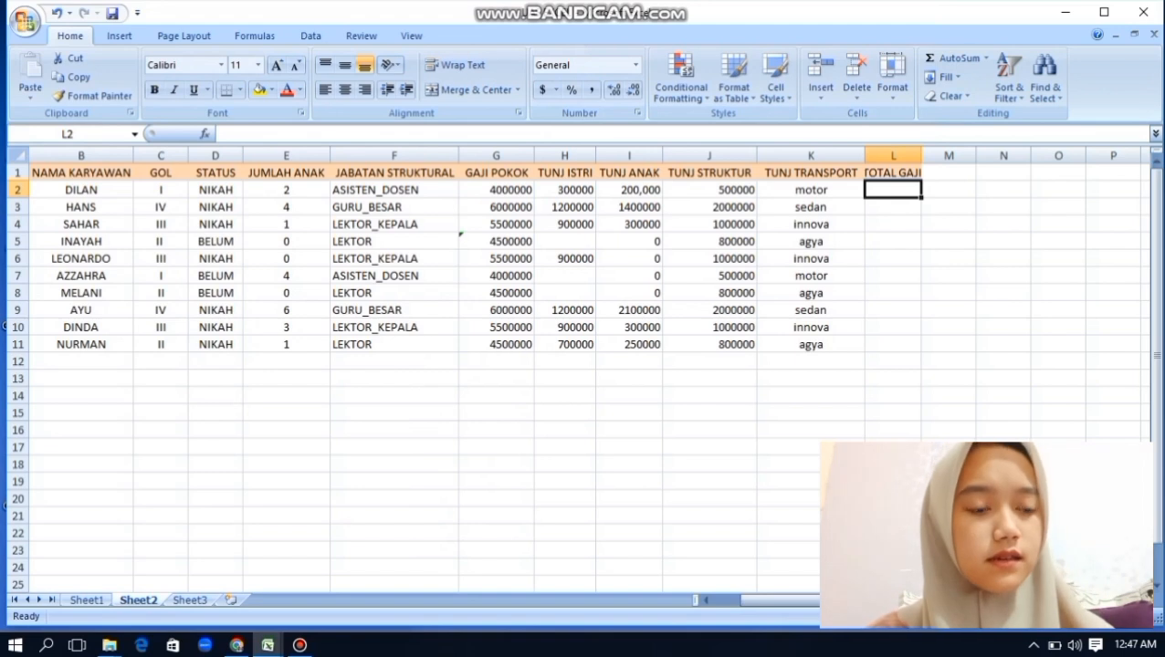
click(811, 378)
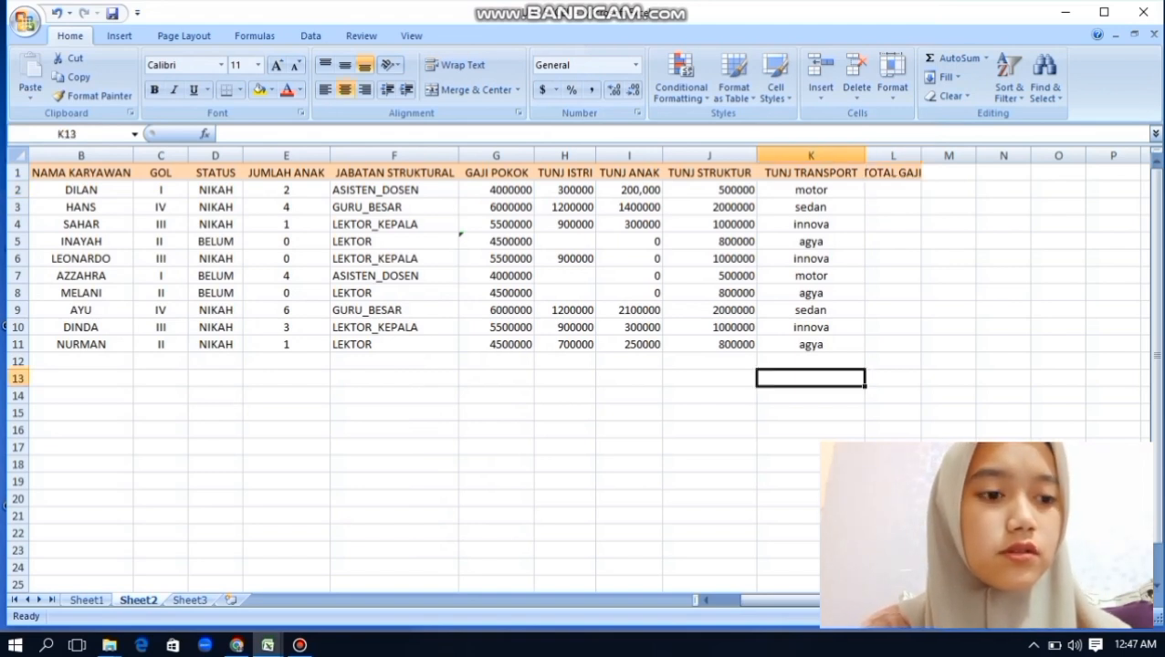
text(TOTAL)
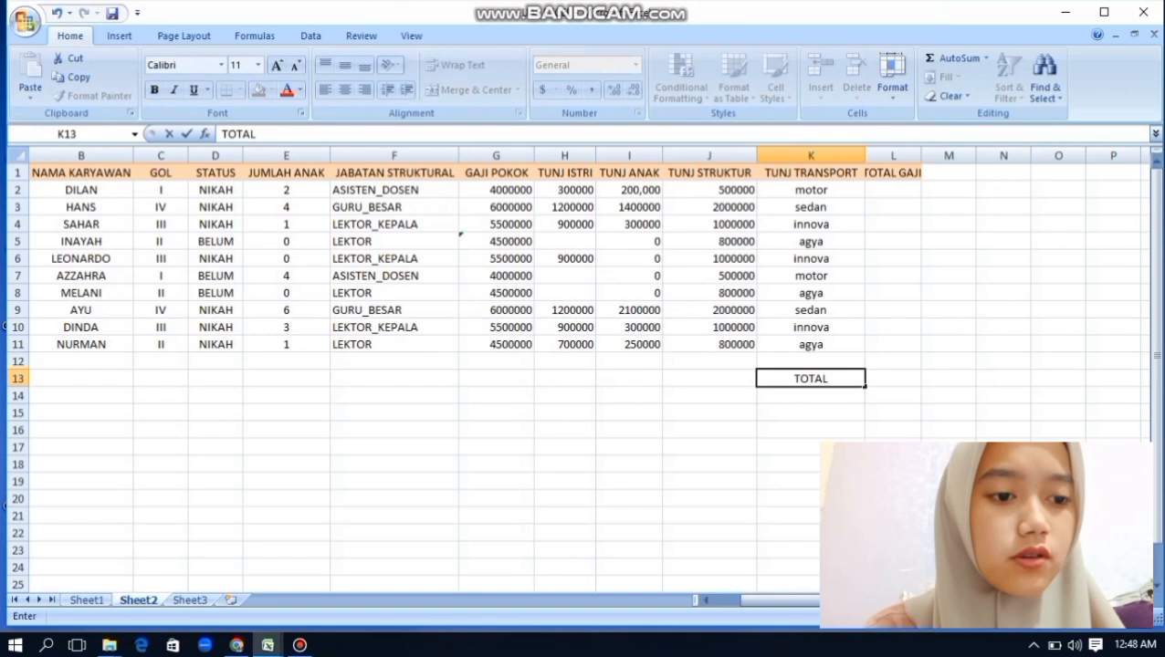
key(Return)
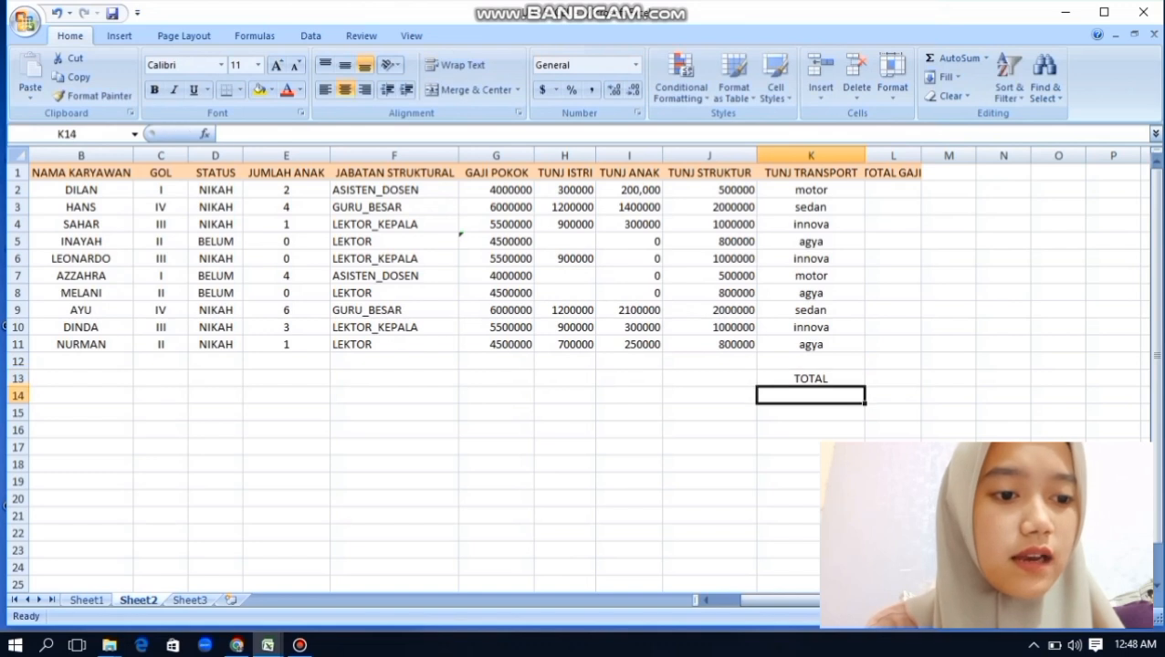
text(MAX)
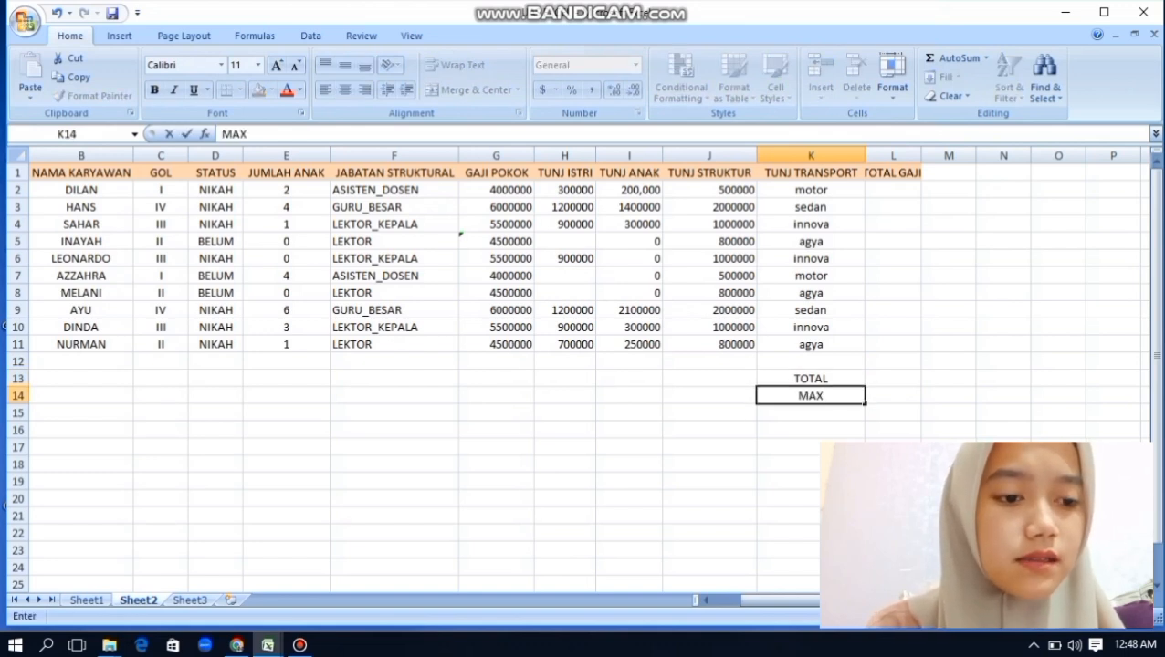
key(Return)
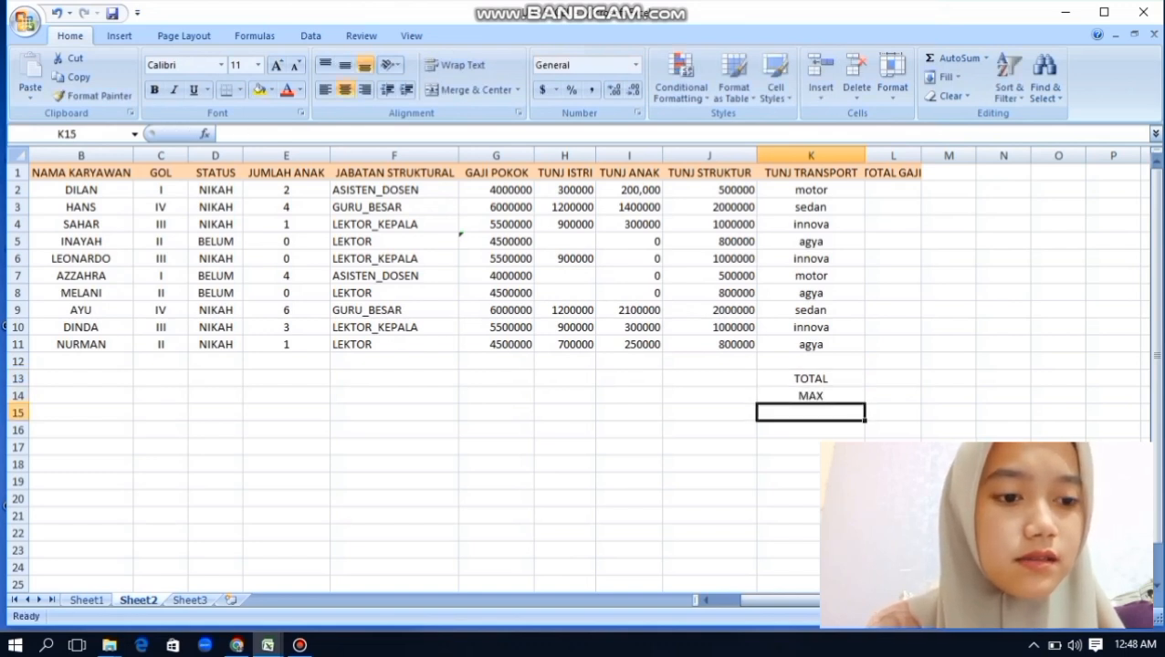
text(M)
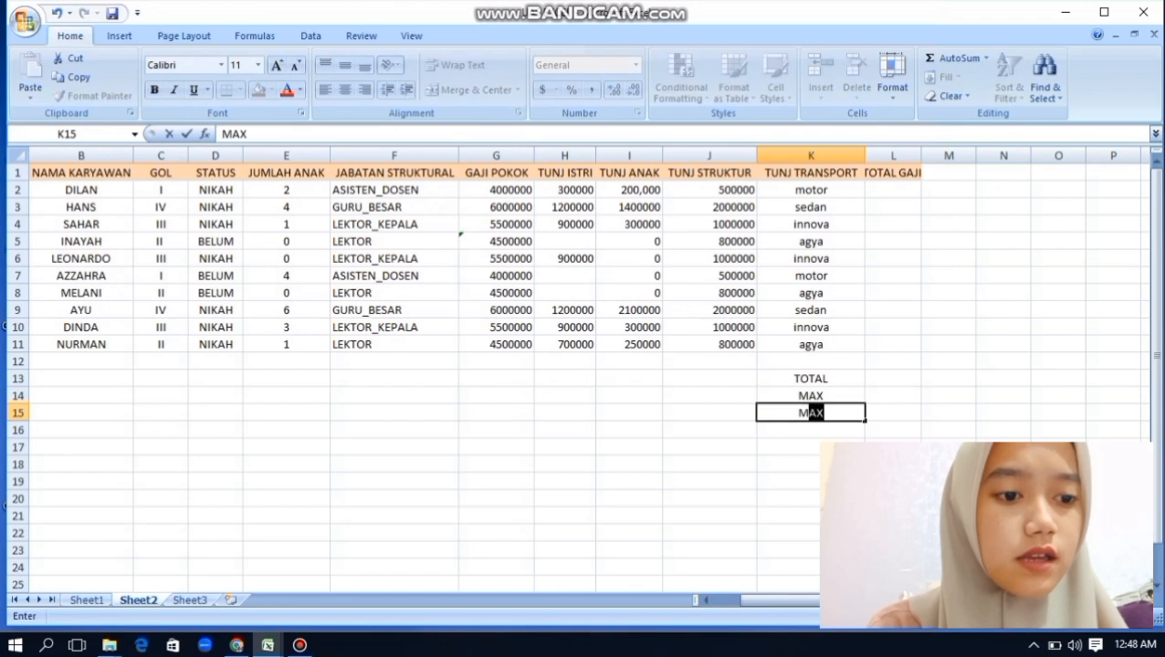
text(IN)
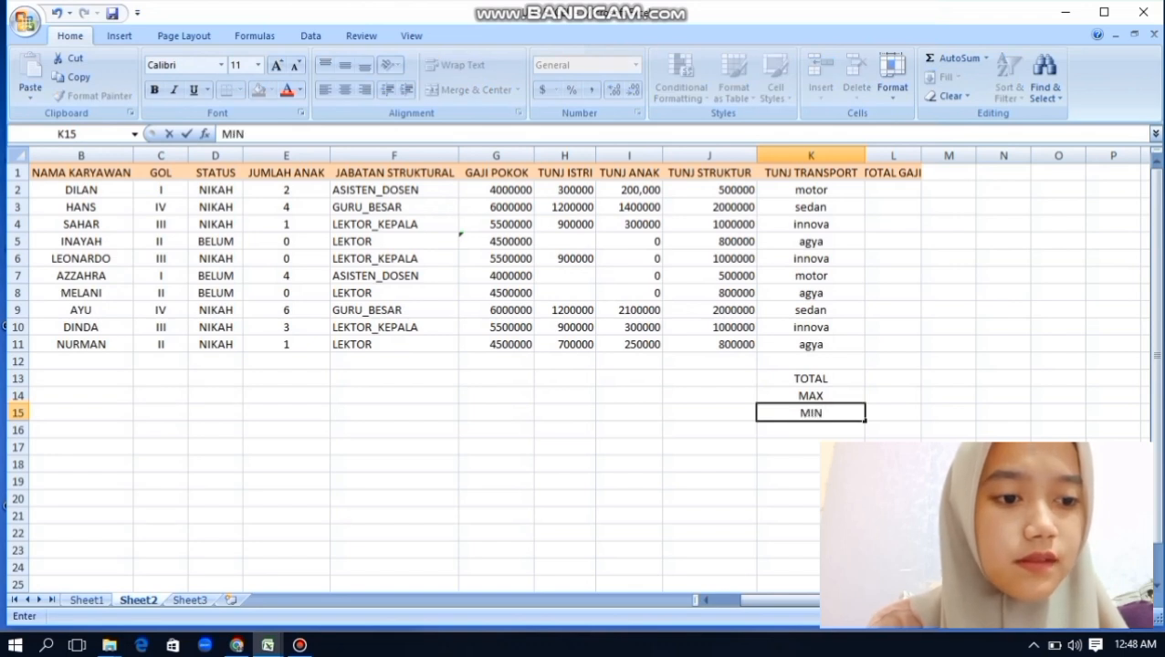
key(Return)
text(RA)
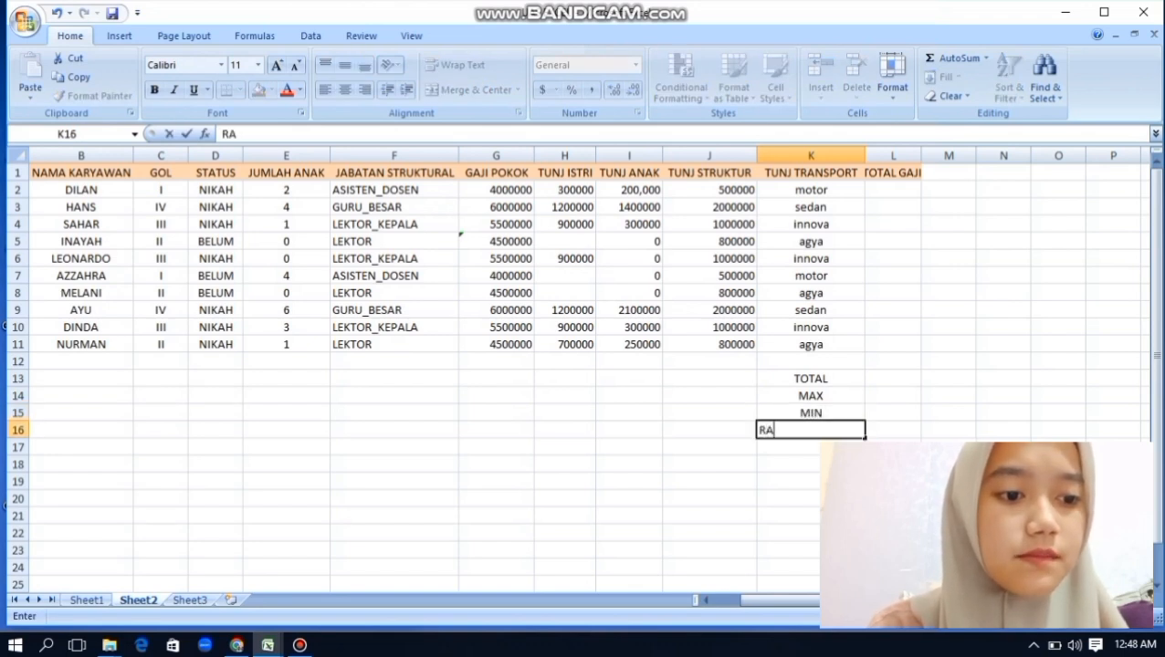
text(TA-RATA)
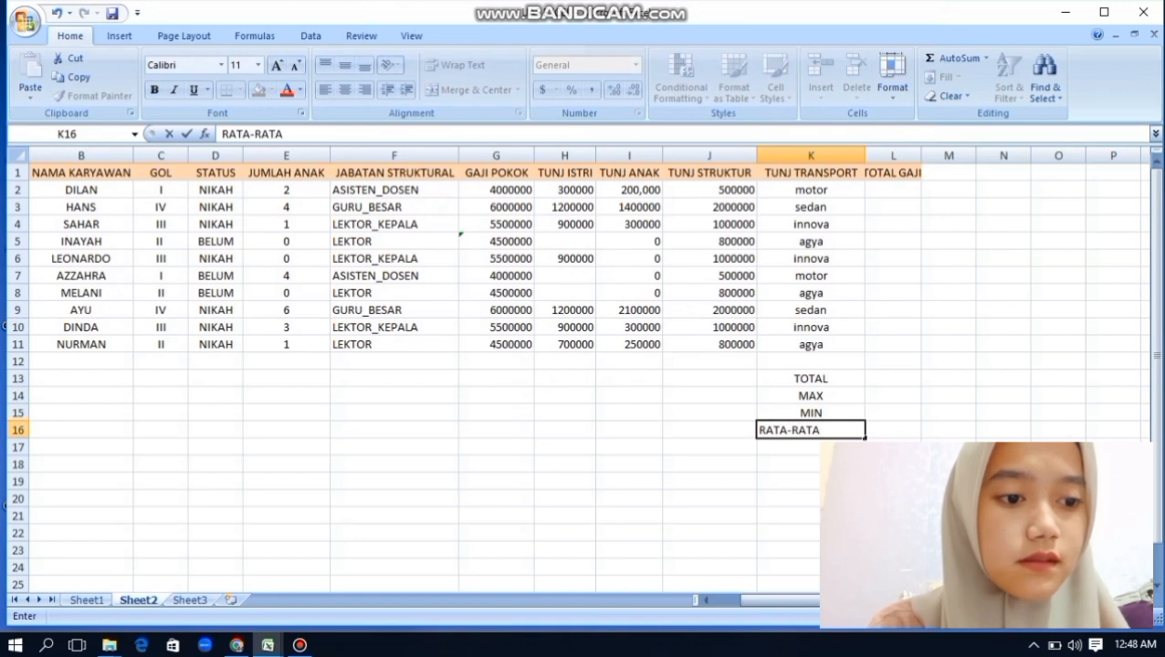
key(Return)
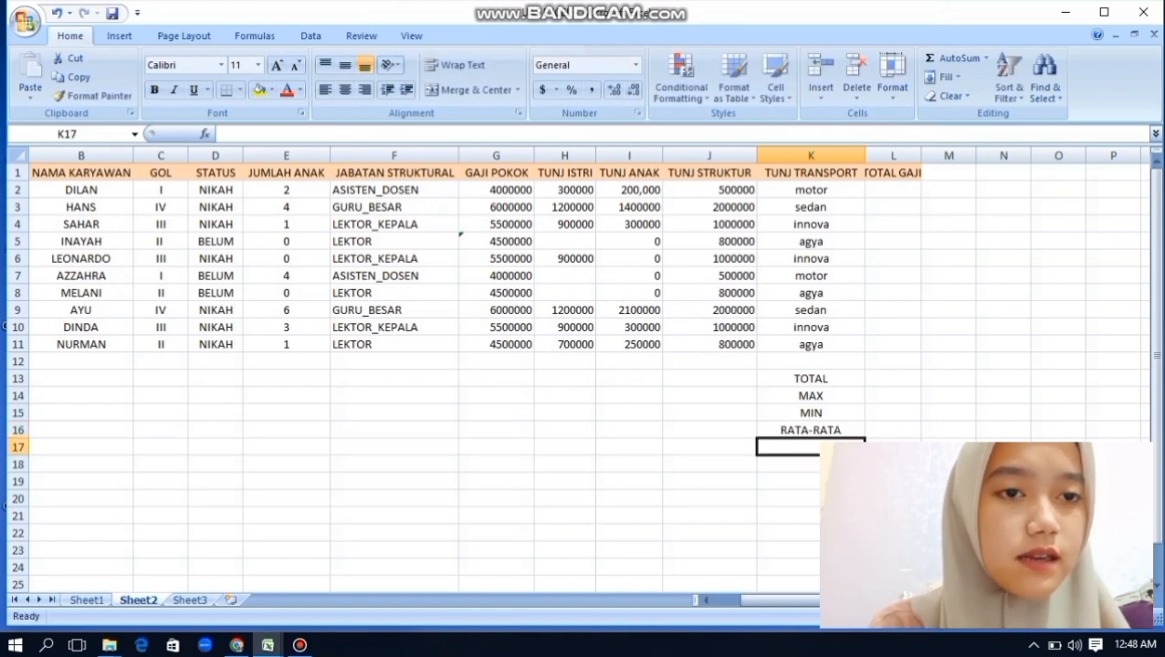
Enter the summary labels TOTAL GOL I and TOTAL GOL II in cells B15 and B16
click(81, 413)
text(TOTA)
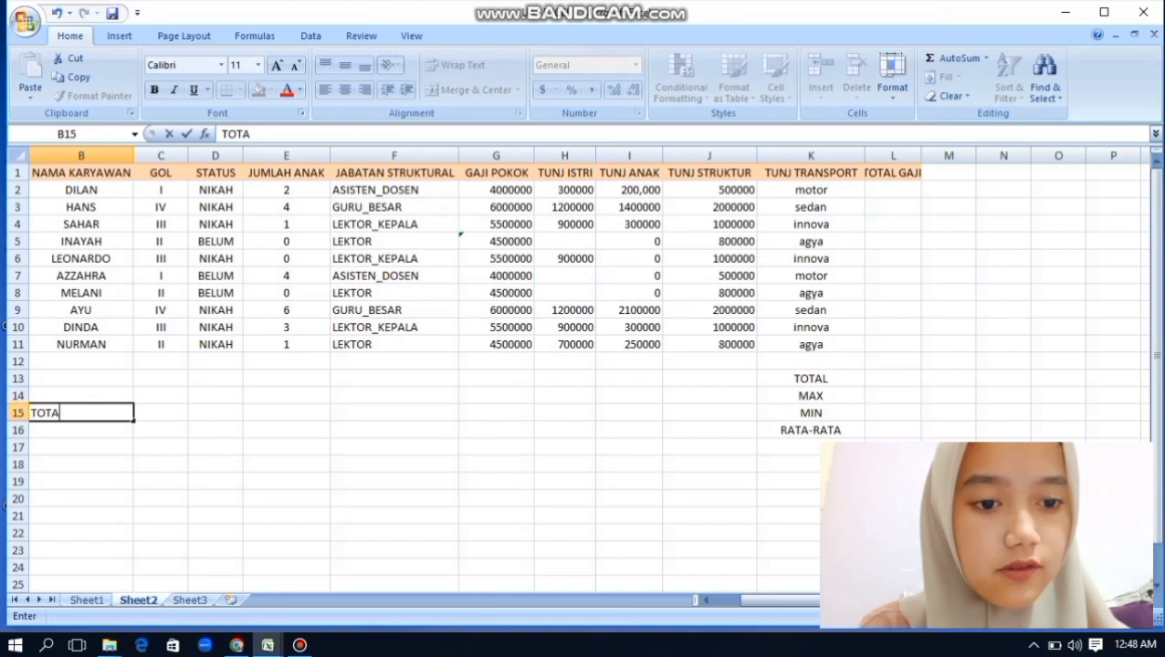
text(L GOL)
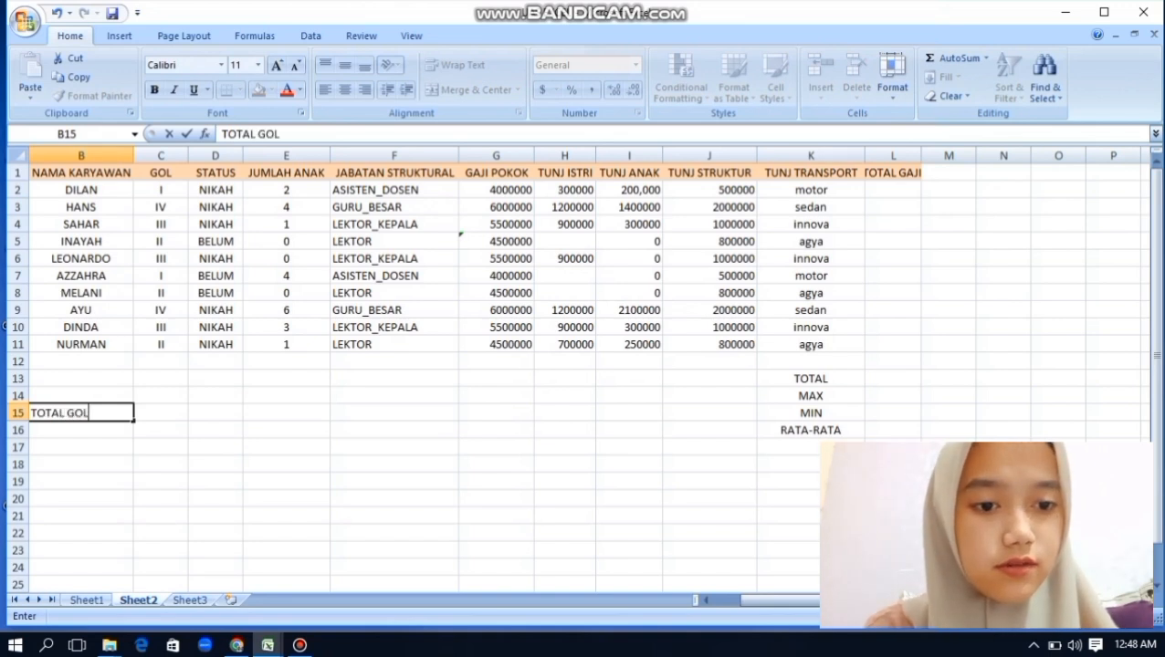
text( I)
key(Return)
text(TO)
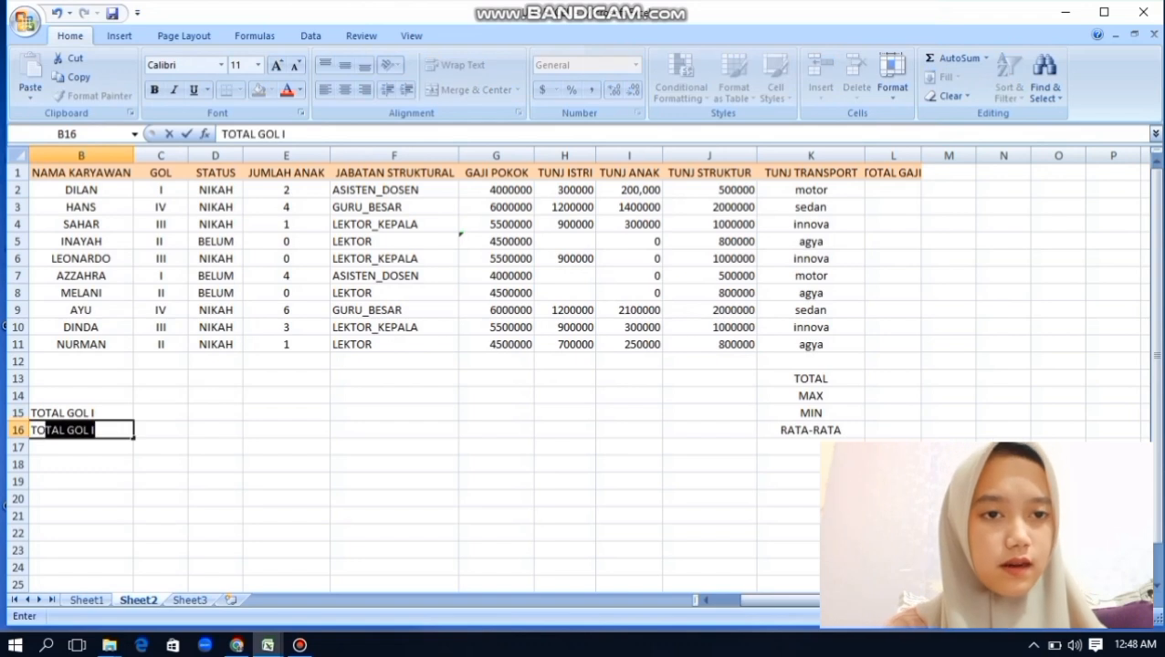
text(TAL GOL II)
key(Return)
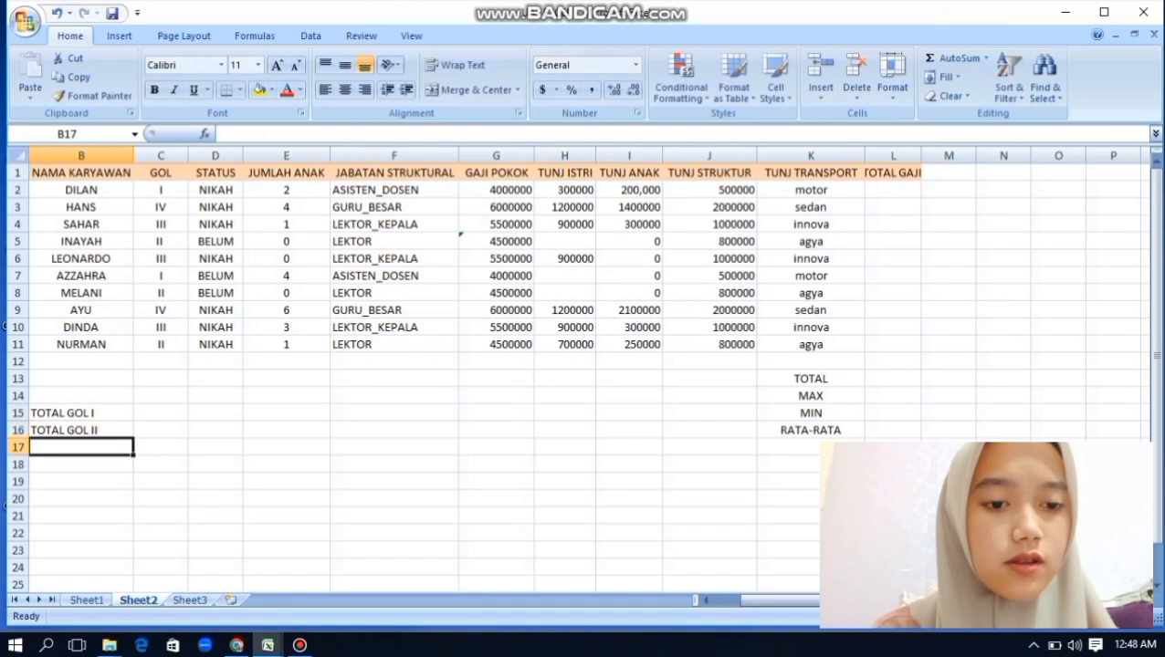
Enter the labels TOTAL GOL III, TOTAL GOL IV and TOTAL down cells B17 to B19
text(TOTA)
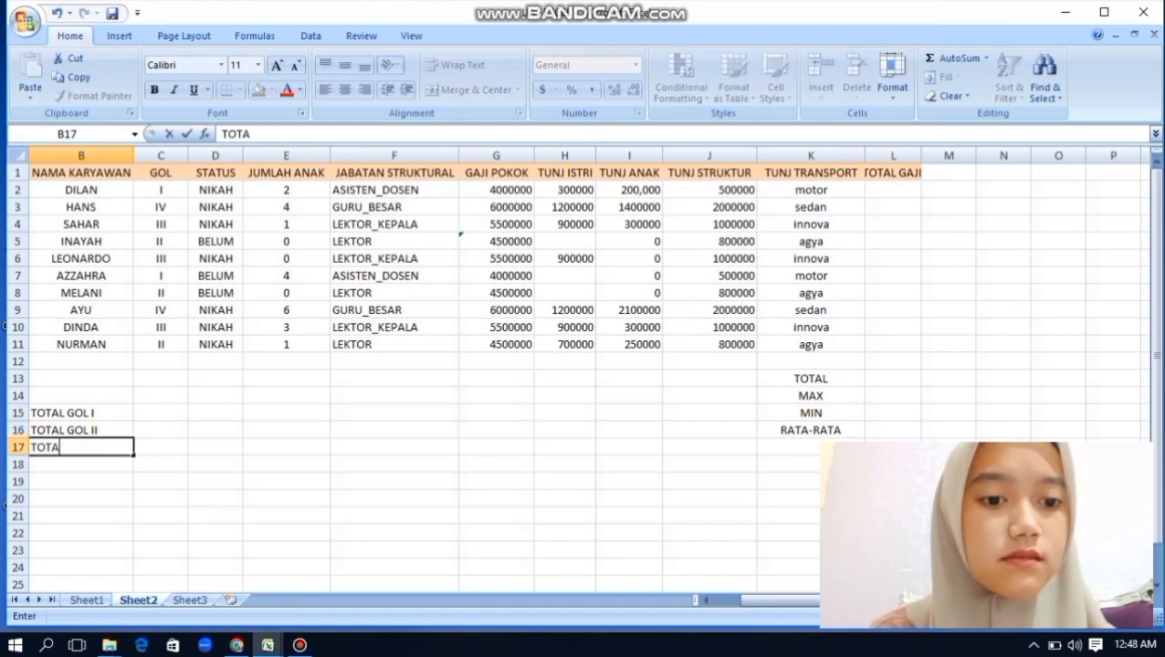
text(L GOL )
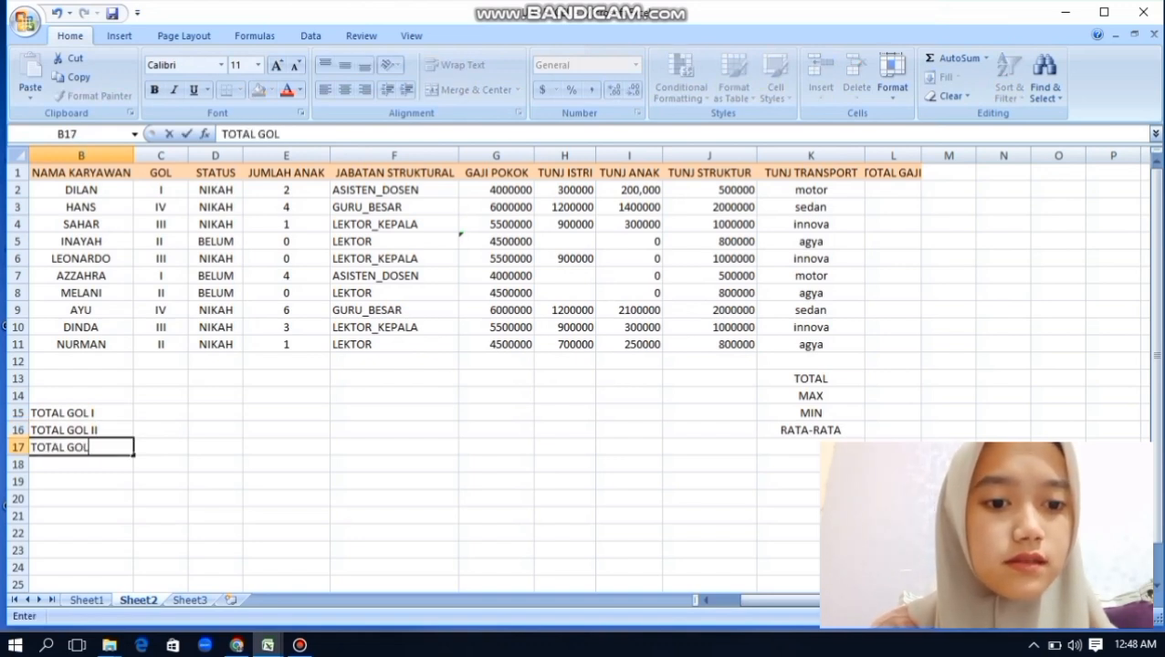
text(III)
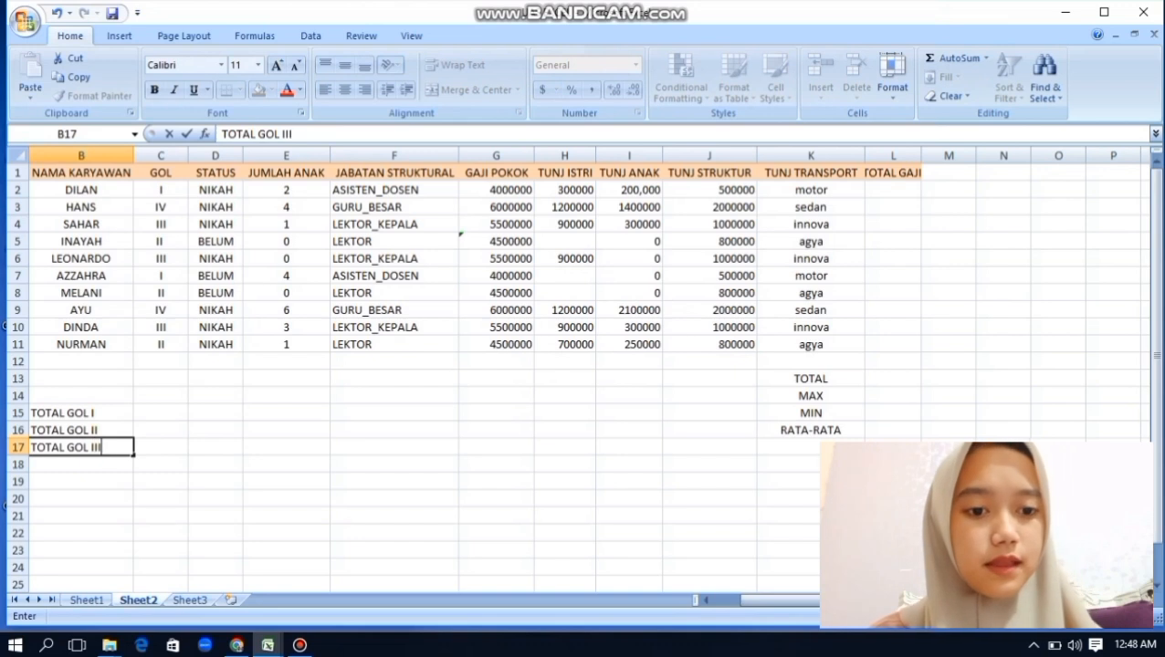
key(Return)
text(TOT)
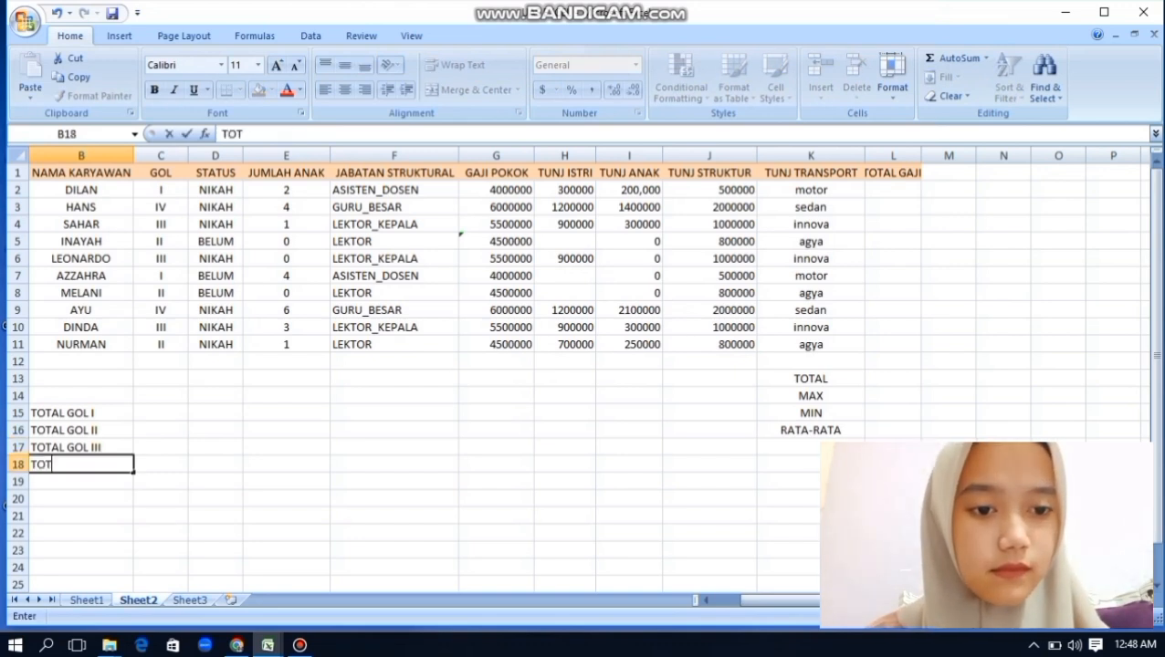
text(AL GOL I)
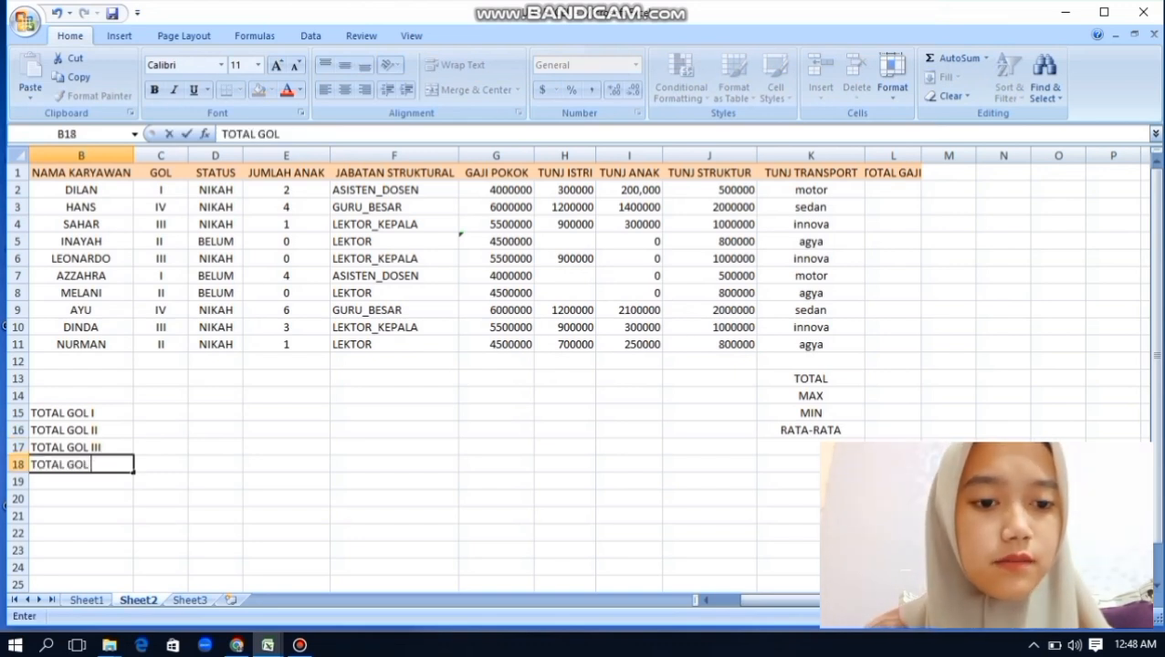
text(V)
key(Return)
text(T)
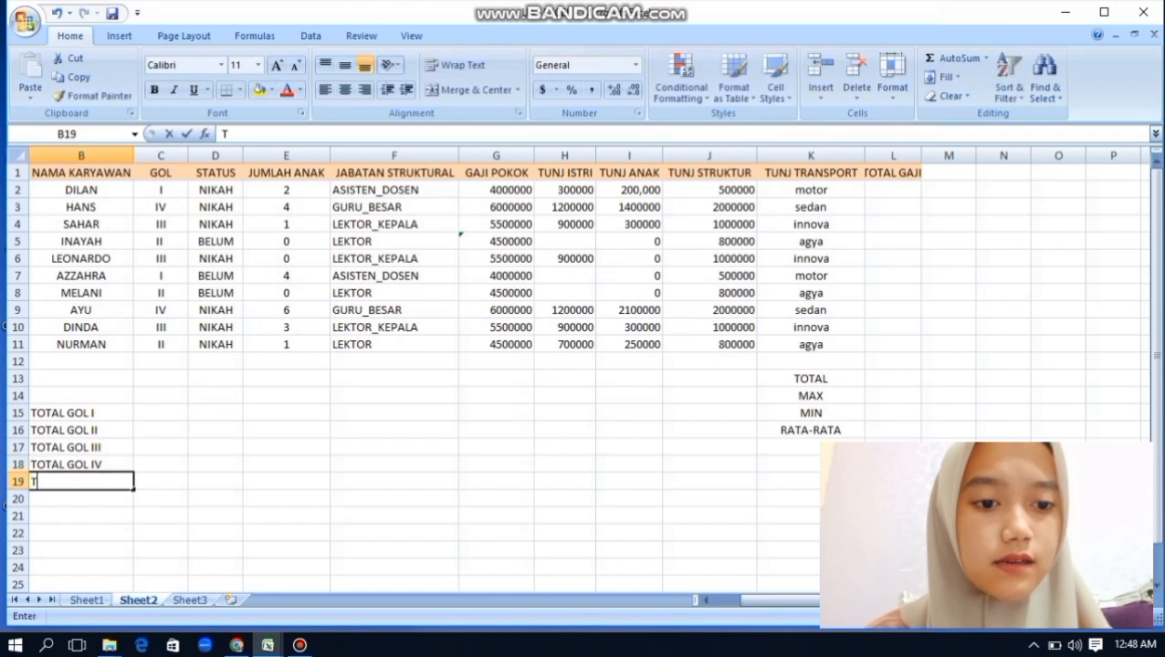
text(OTAL)
key(Tab)
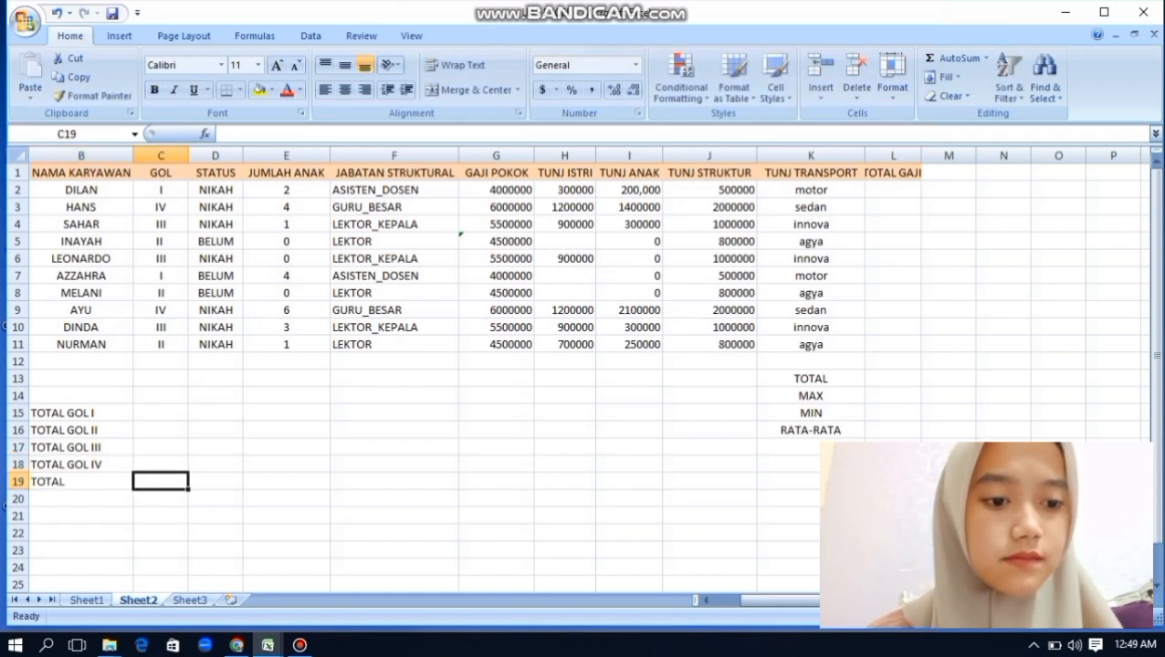
Calculate TOTAL GAJI in L2 with =SUM(G2:J2) and fill the formula down to L11
click(893, 190)
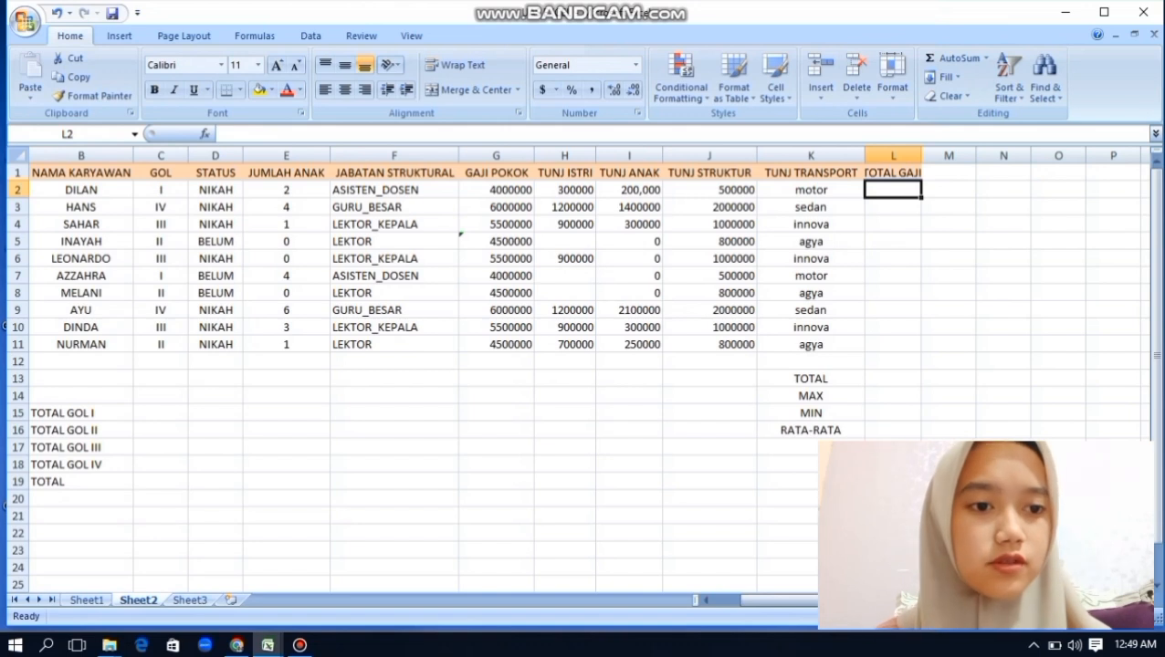
text(=)
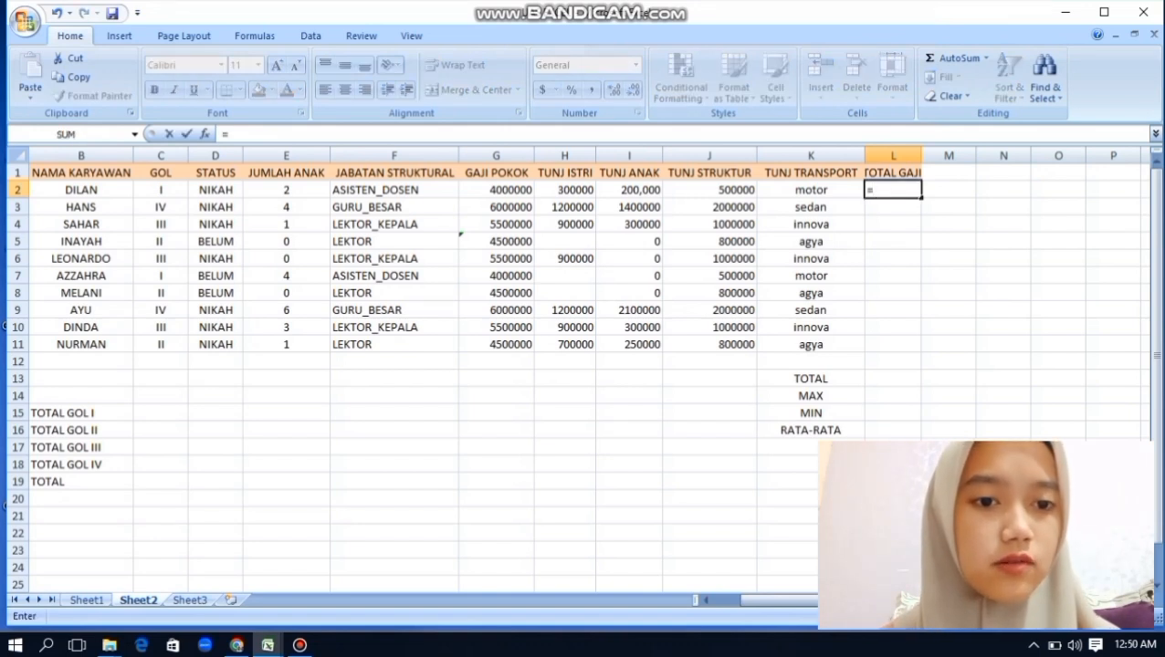
text(SUM)
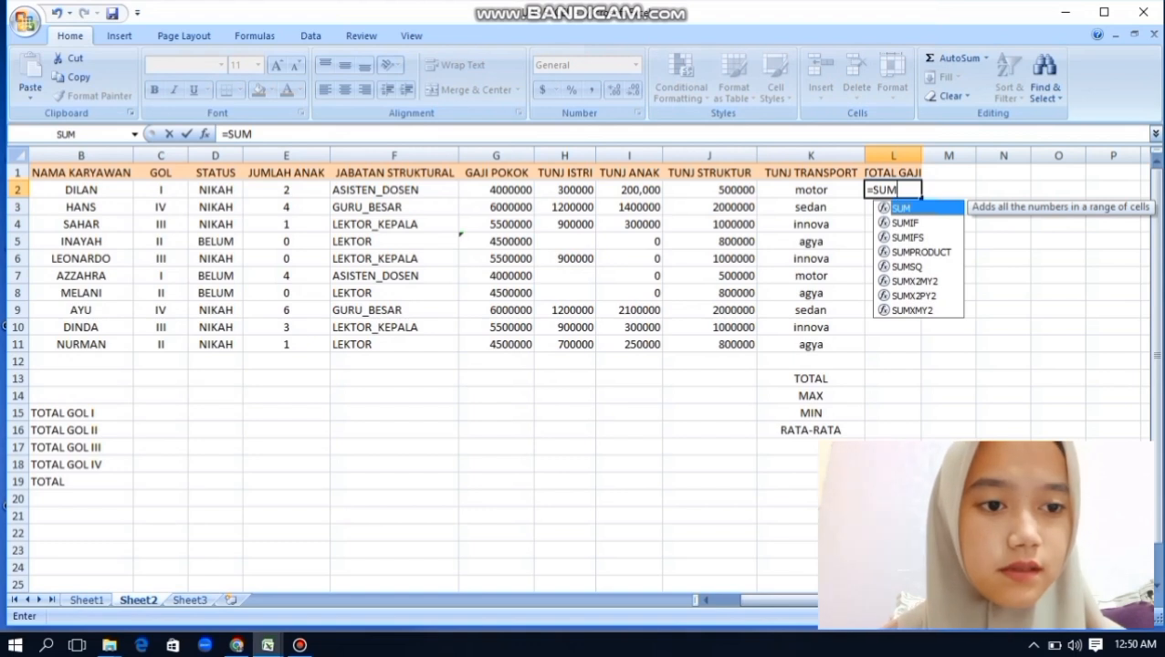
text(()
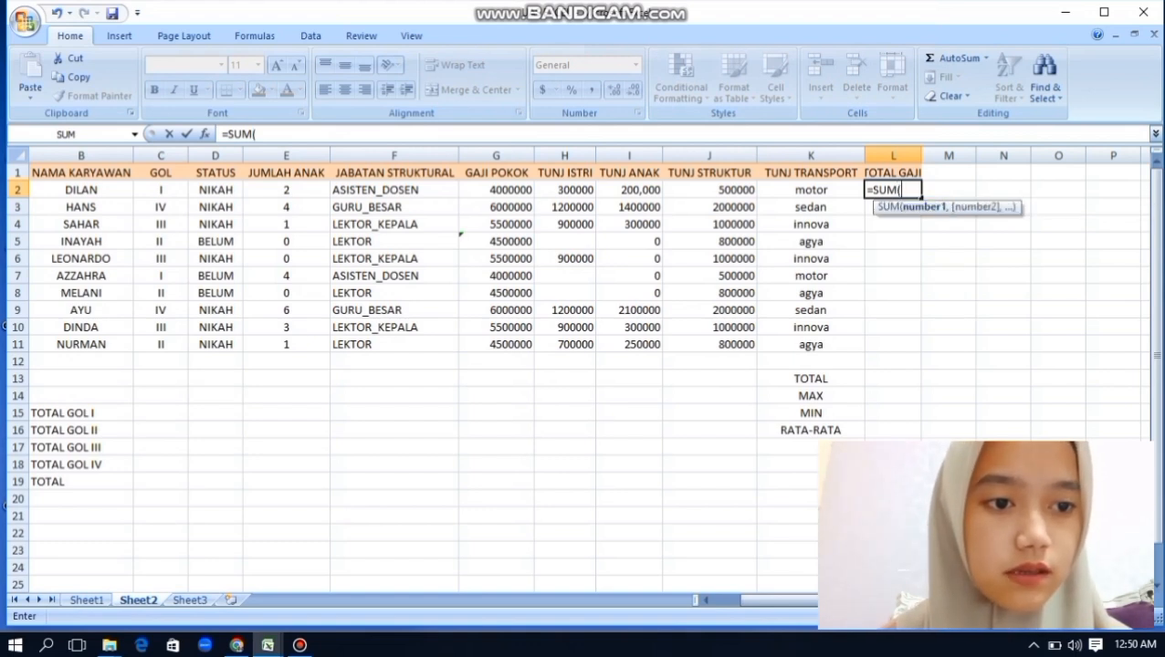
drag(493, 190, 731, 192)
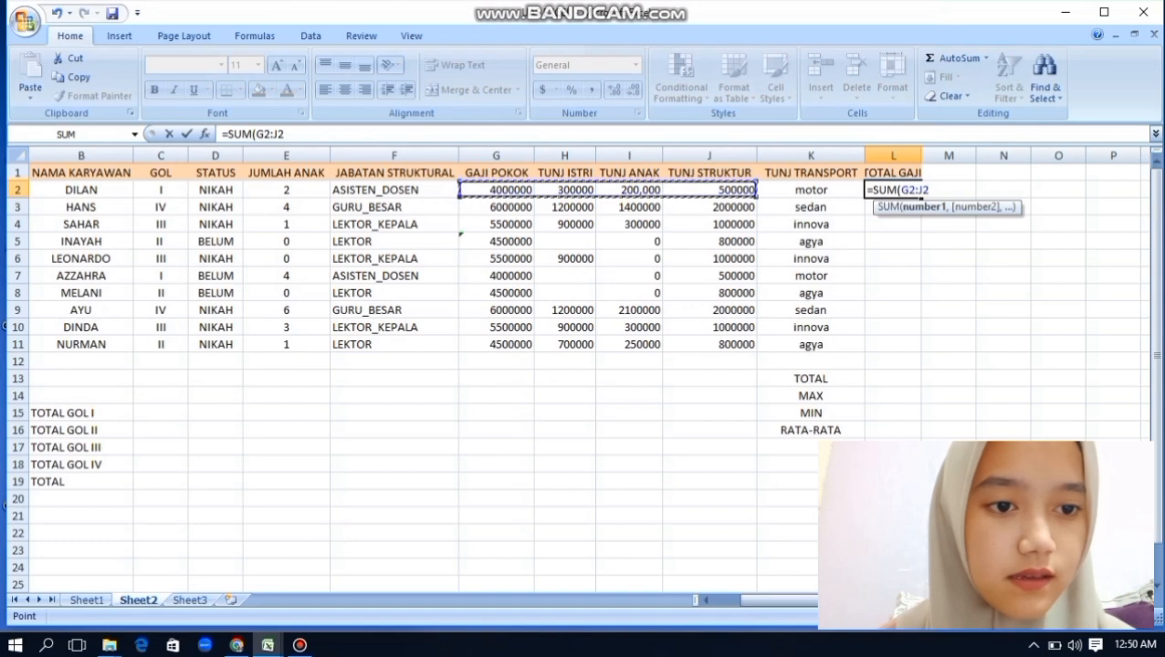
text())
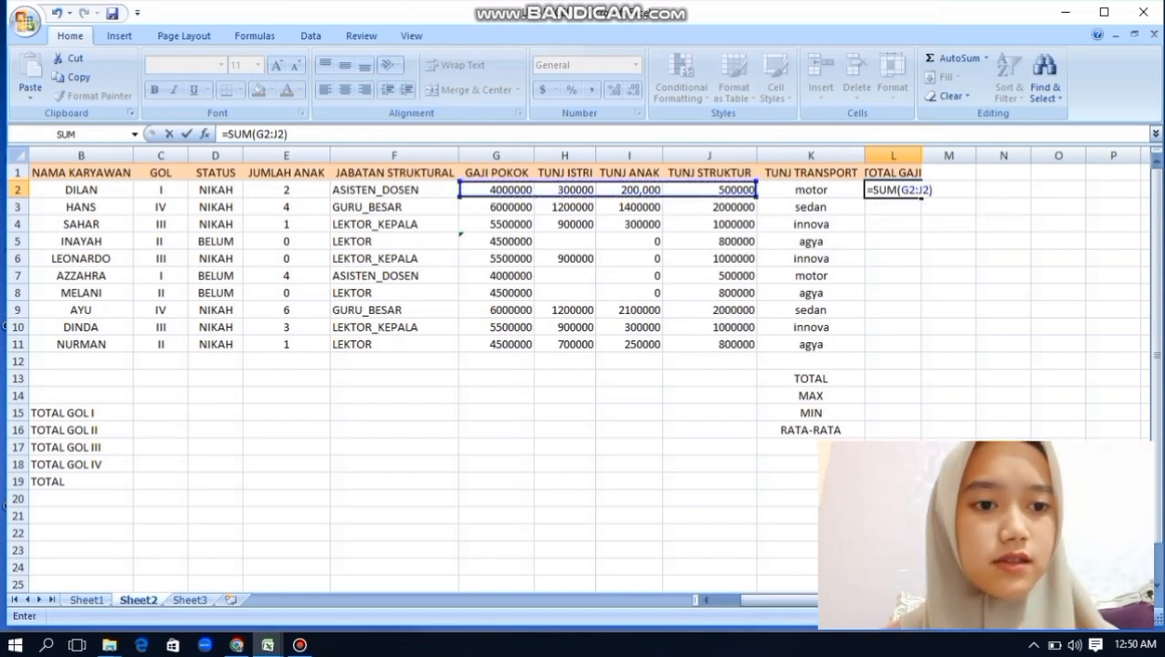
key(Return)
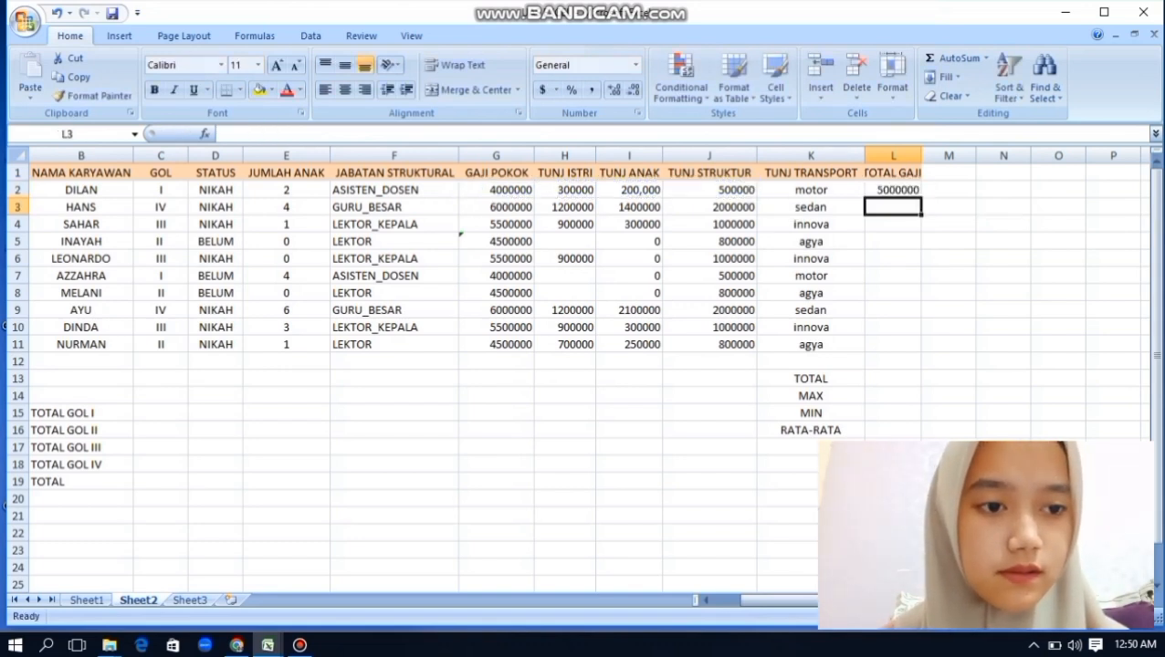
click(893, 190)
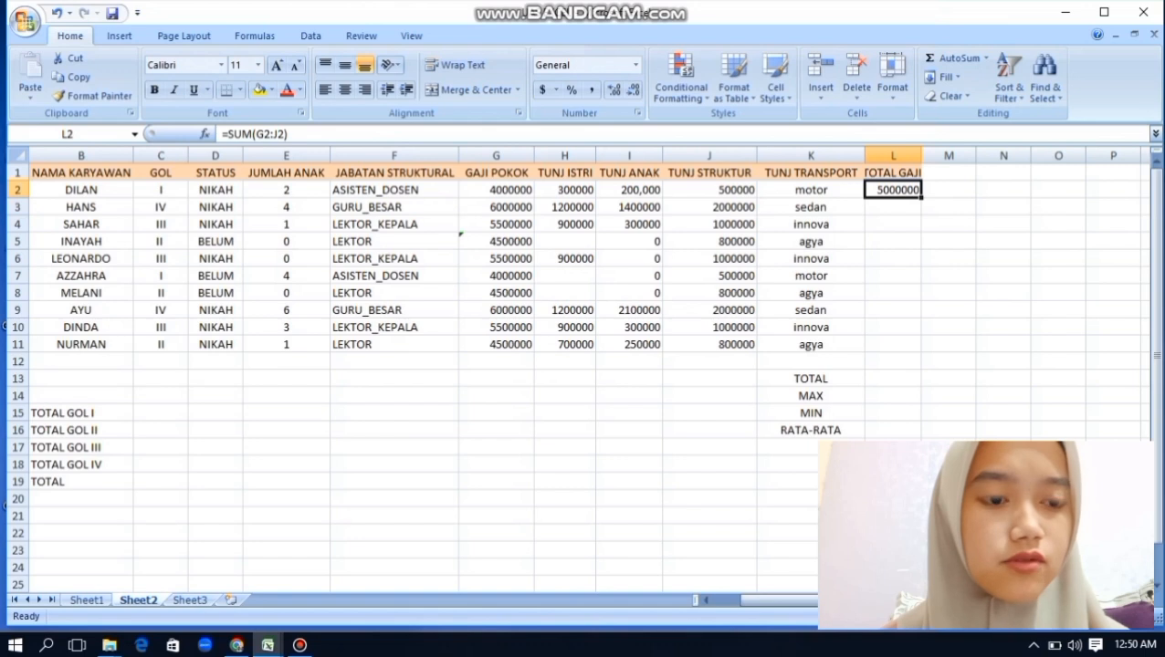
drag(921, 197, 920, 350)
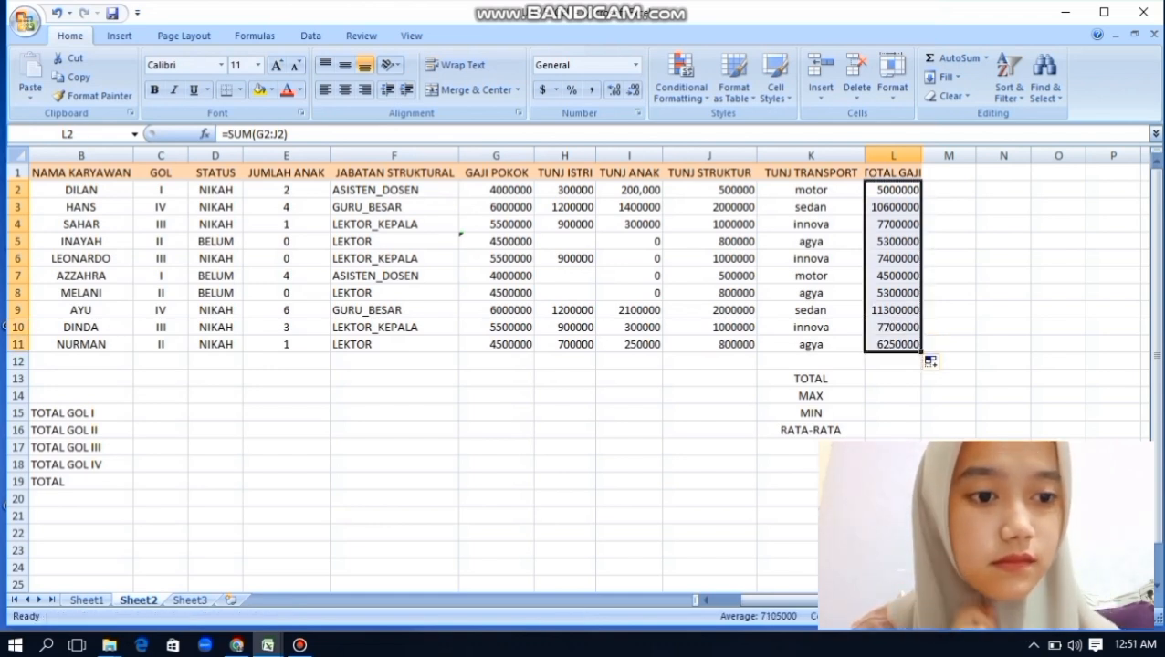
Sum the TOTAL GAJI column in L13 beside TOTAL with =SUM(L2:L11)
click(892, 379)
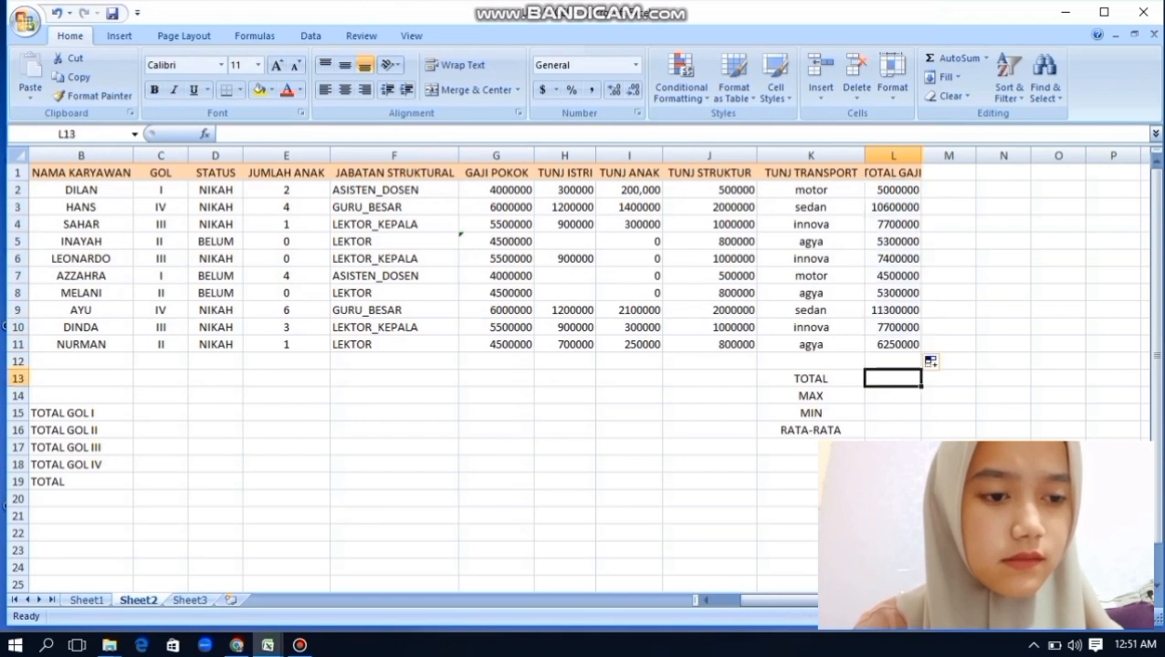
text(=SU)
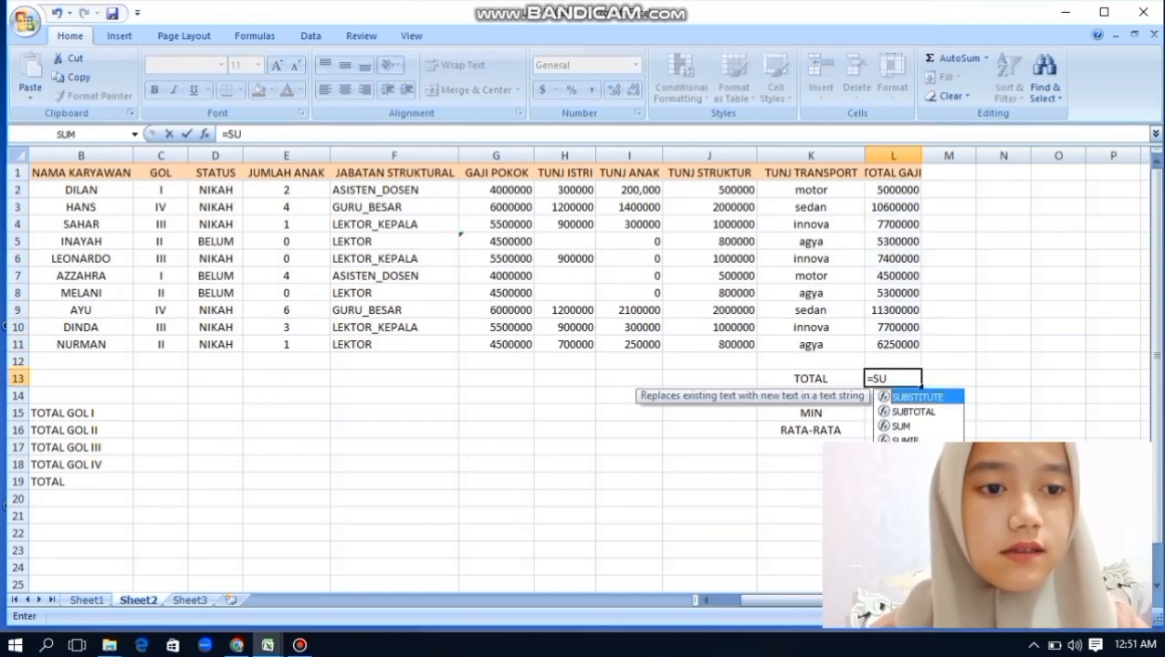
text(M()
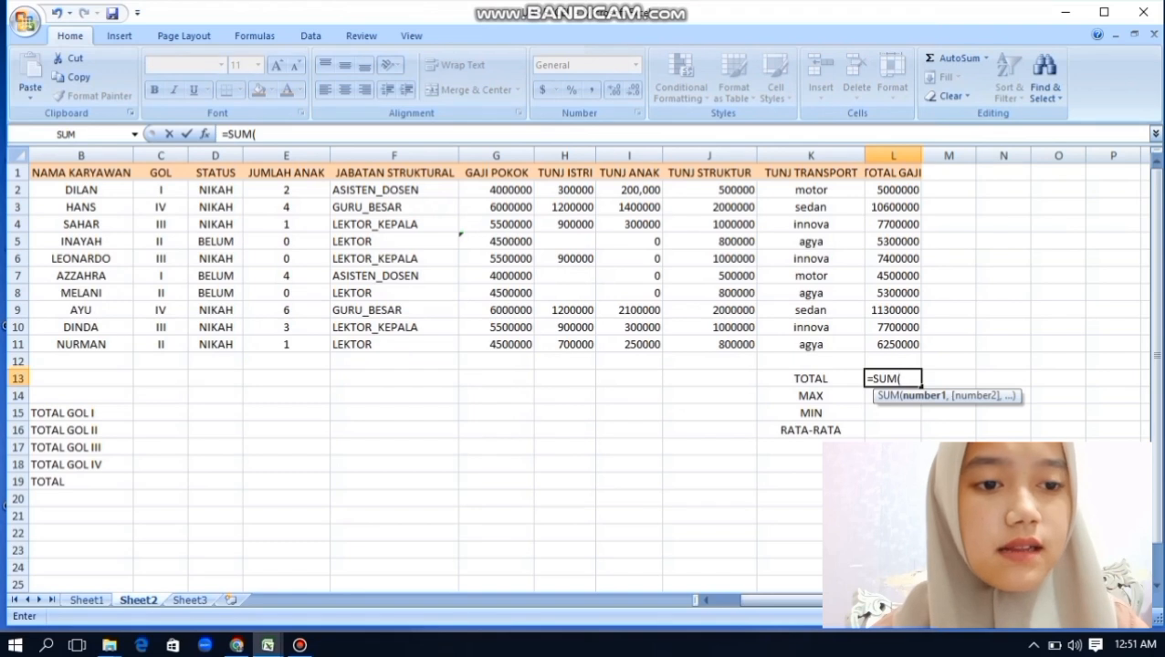
drag(893, 190, 893, 311)
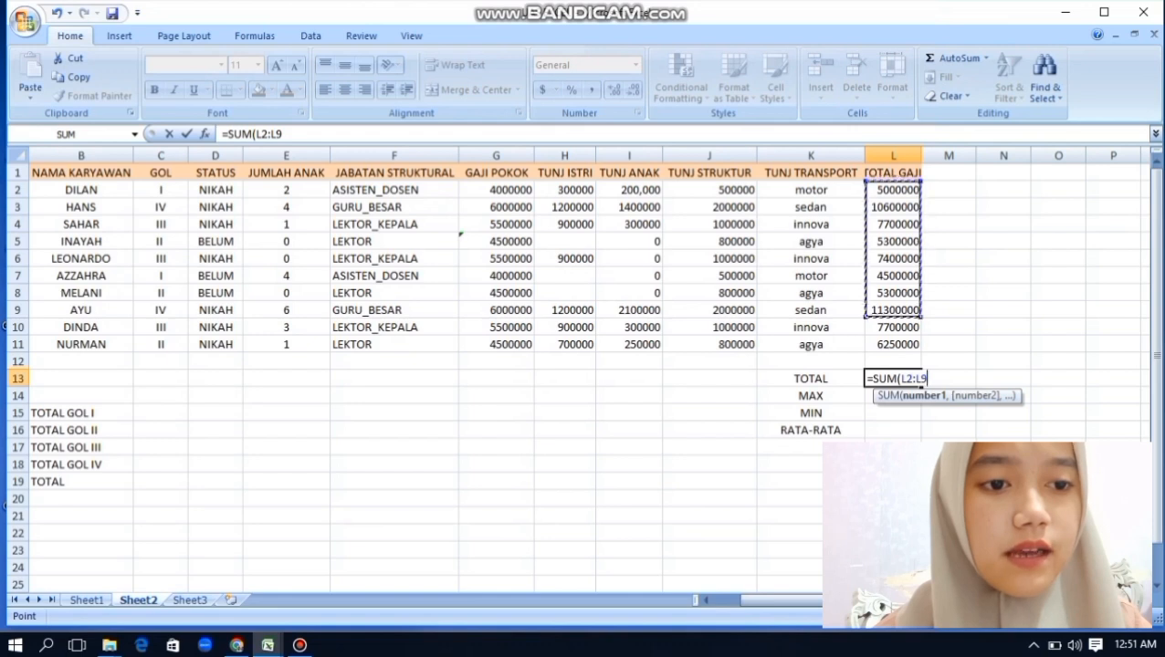
key(BackSpace)
text(11)
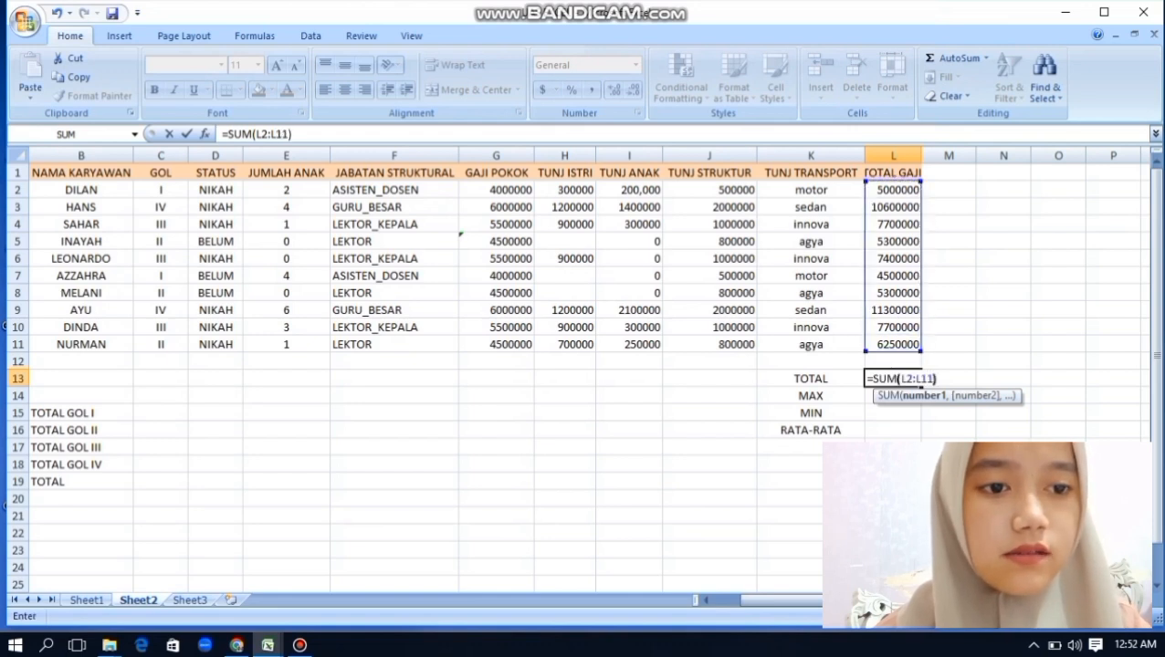
key(Return)
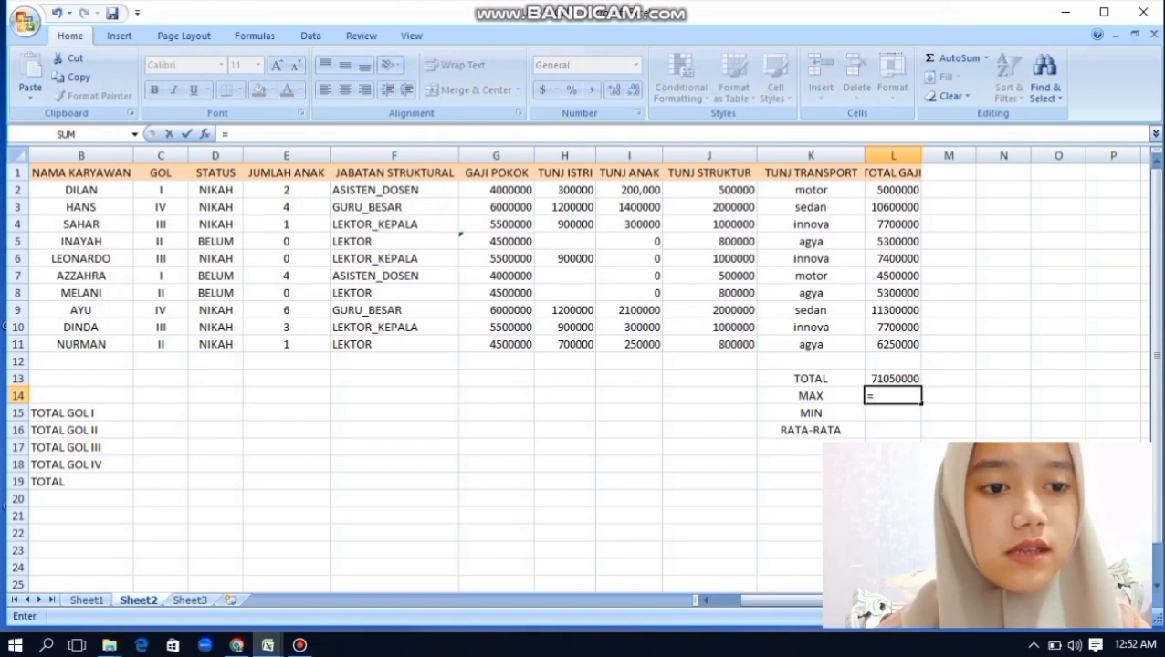
Find the highest TOTAL GAJI in L14 beside MAX with =MAX(L2:L11)
text(=MAX)
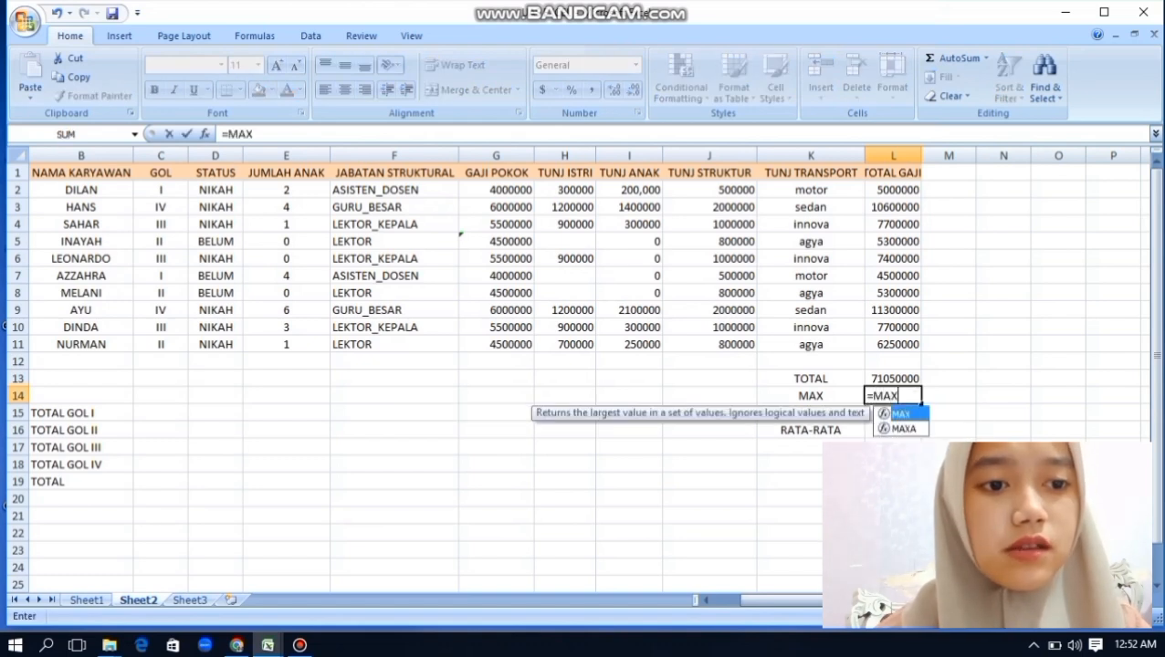
text(()
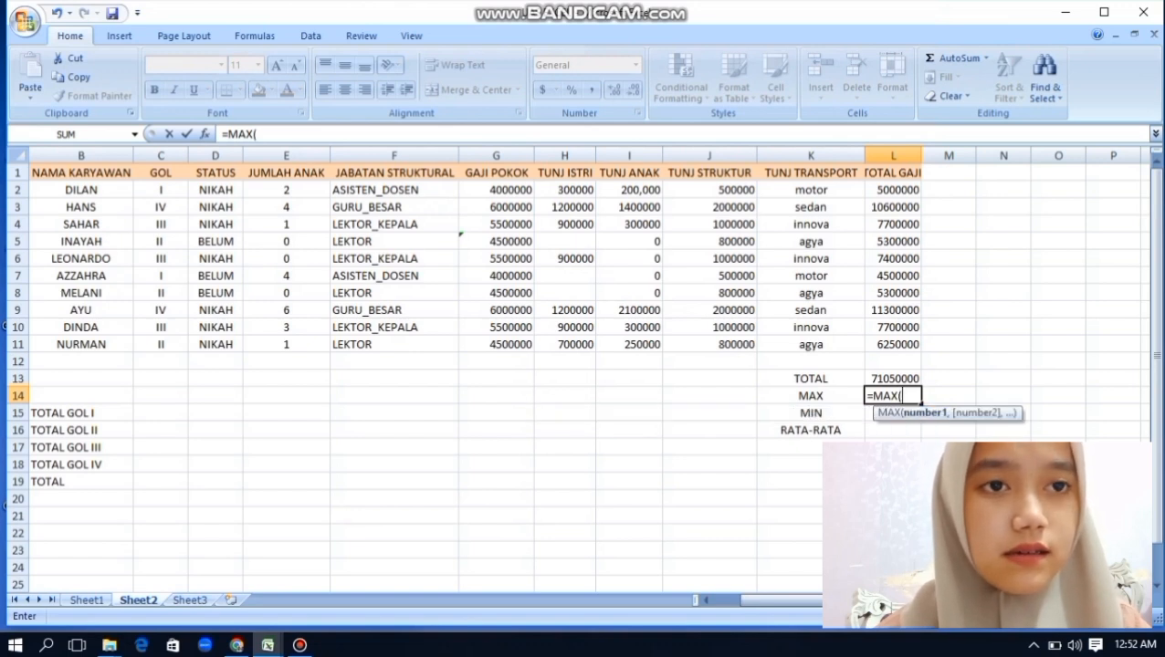
click(893, 190)
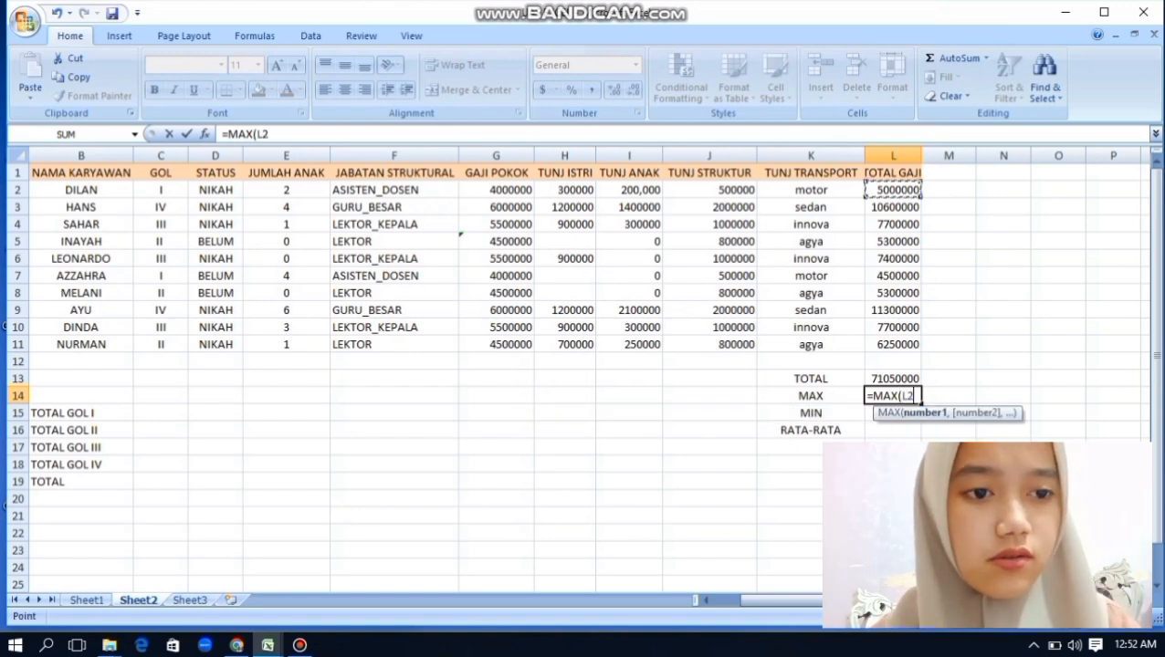
drag(892, 190, 894, 327)
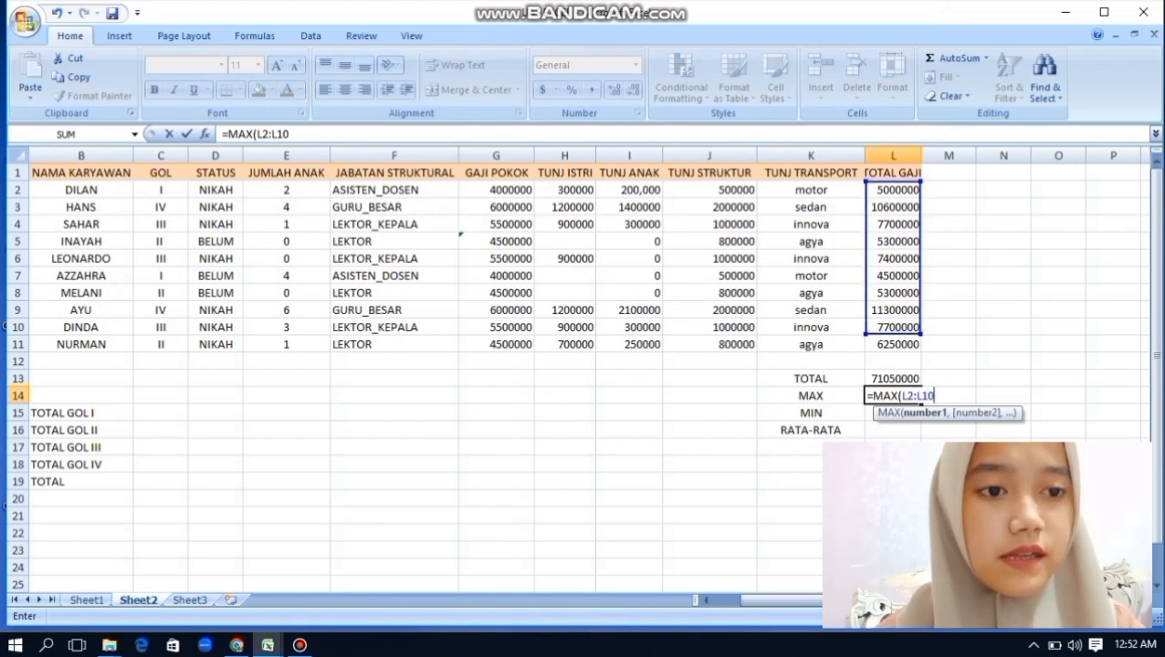
key(shift+Down)
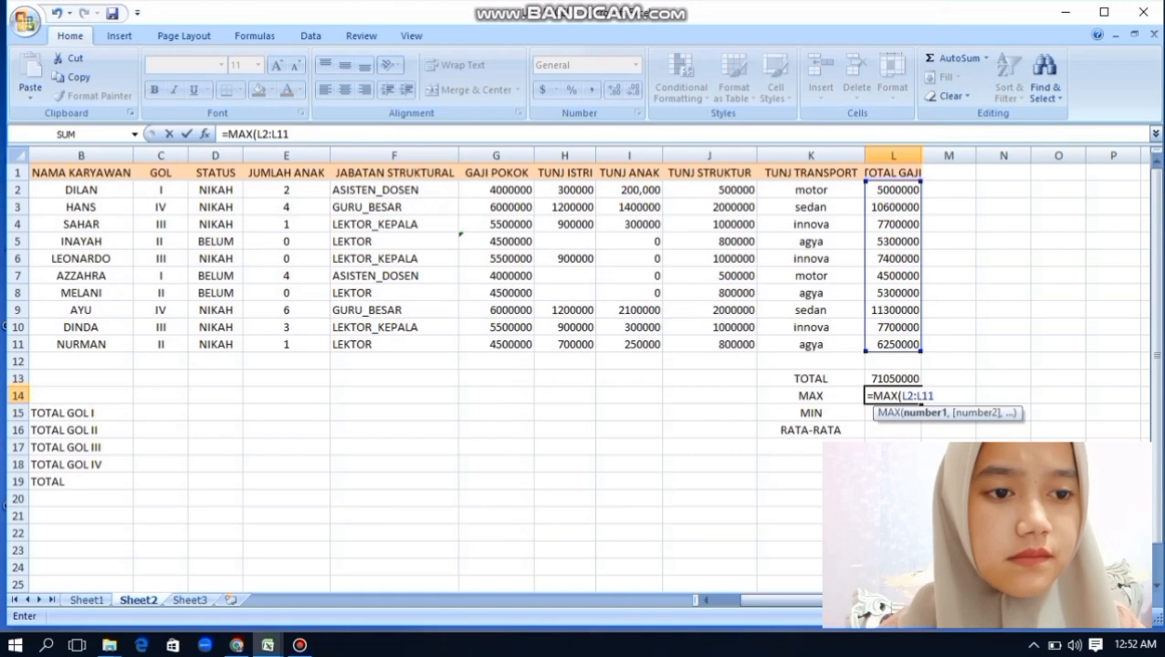
text())
key(Return)
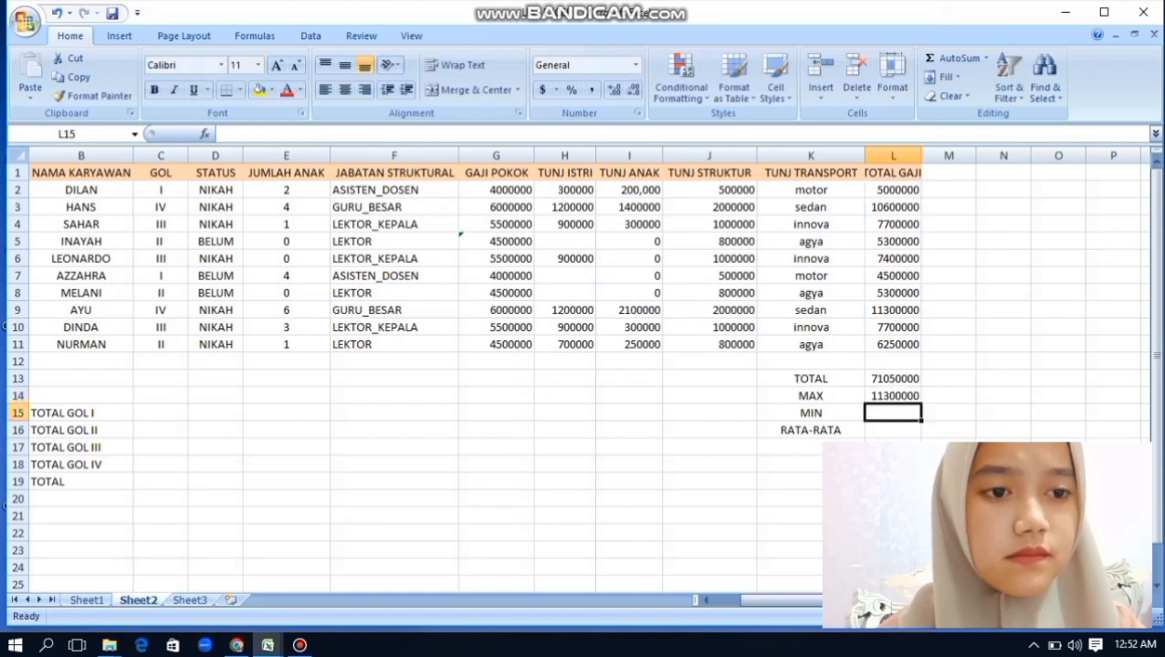
Find the lowest TOTAL GAJI in L15 beside MIN with =MIN(L2:L11)
text(=)
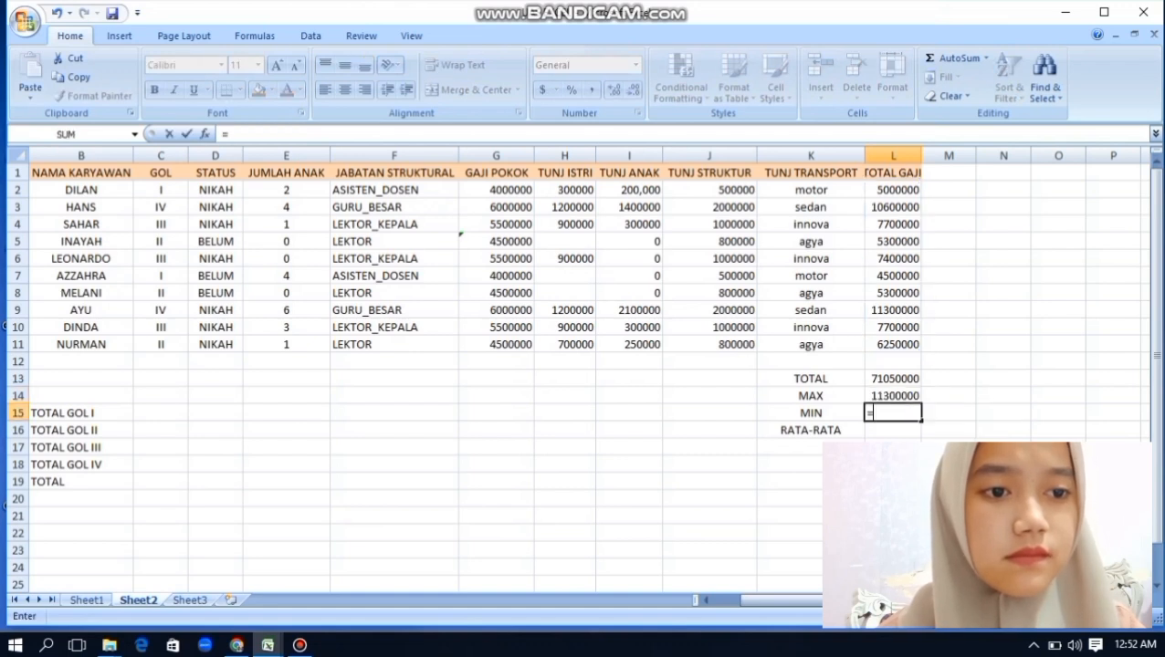
text(MIN)
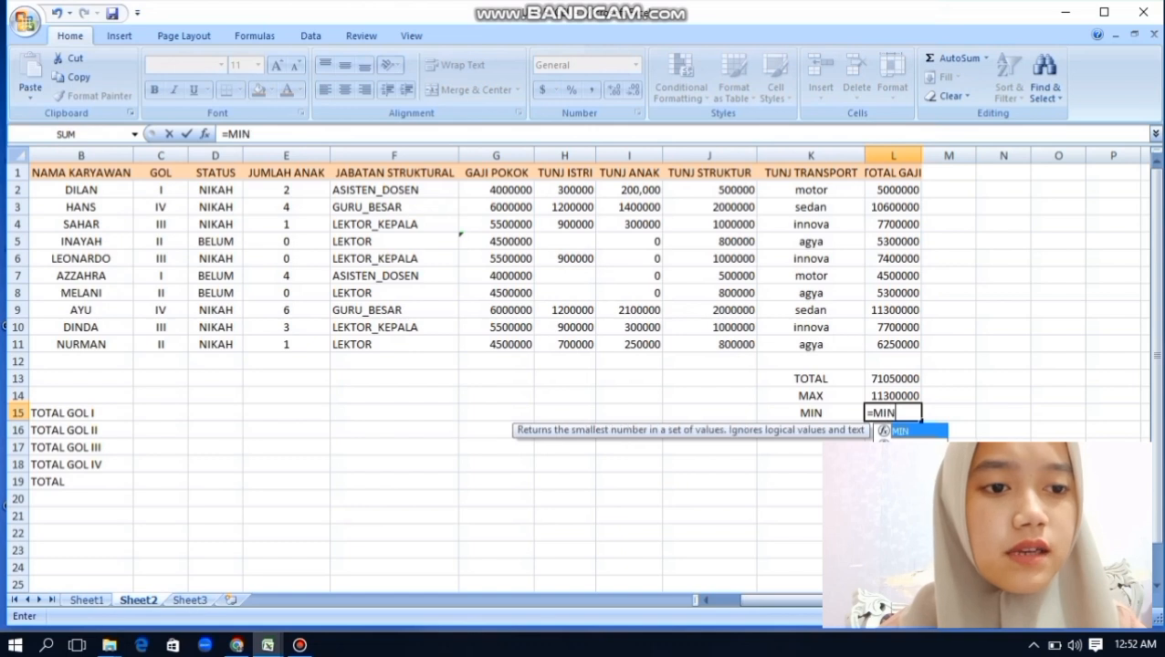
text(()
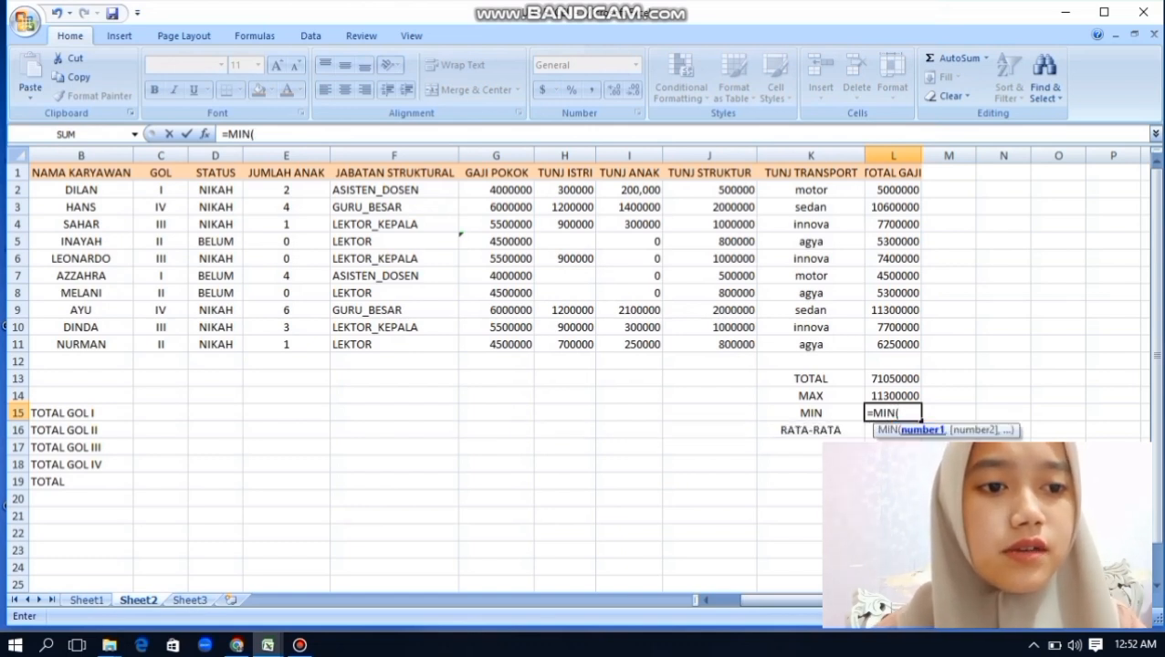
text(L)
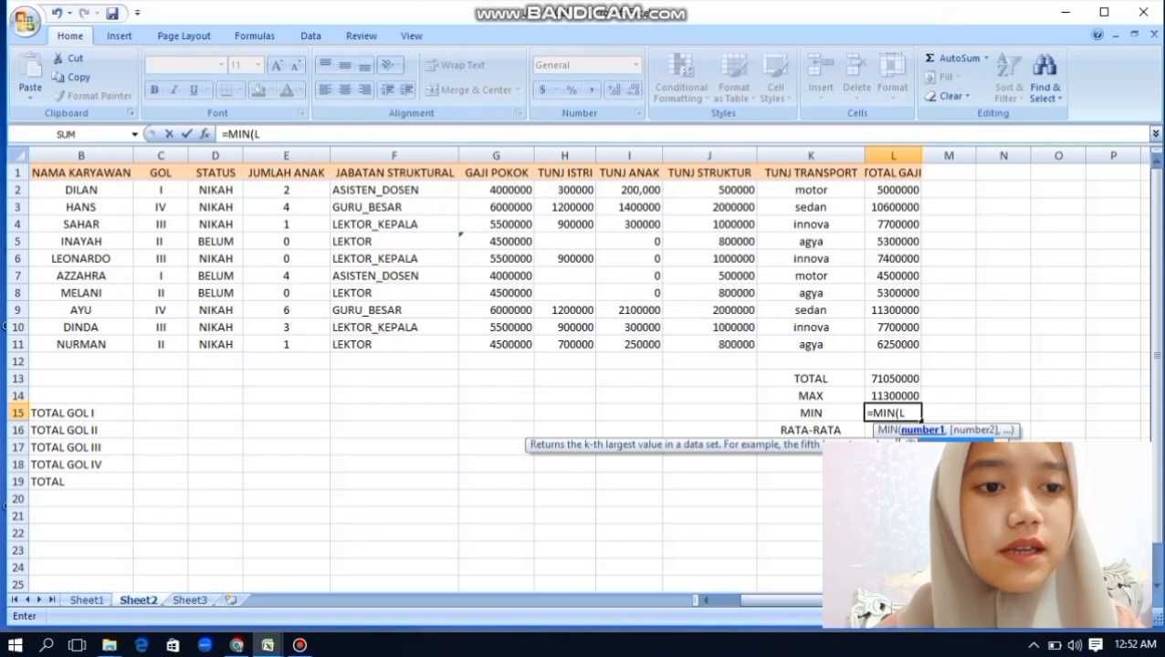
text(2)
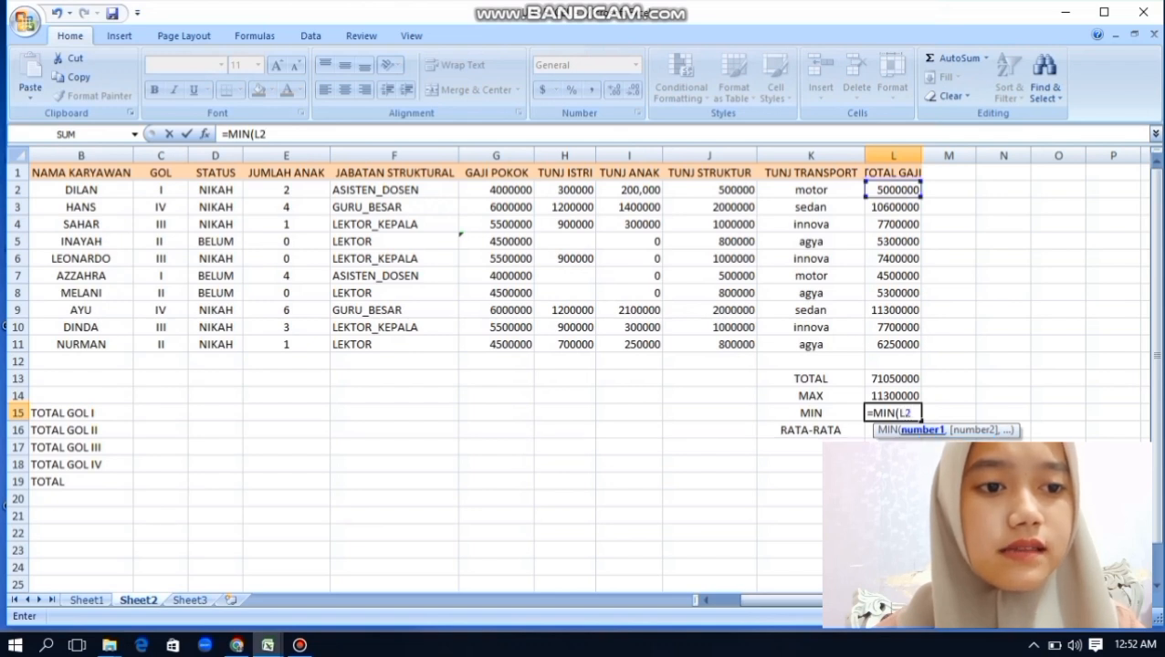
text(:L11)
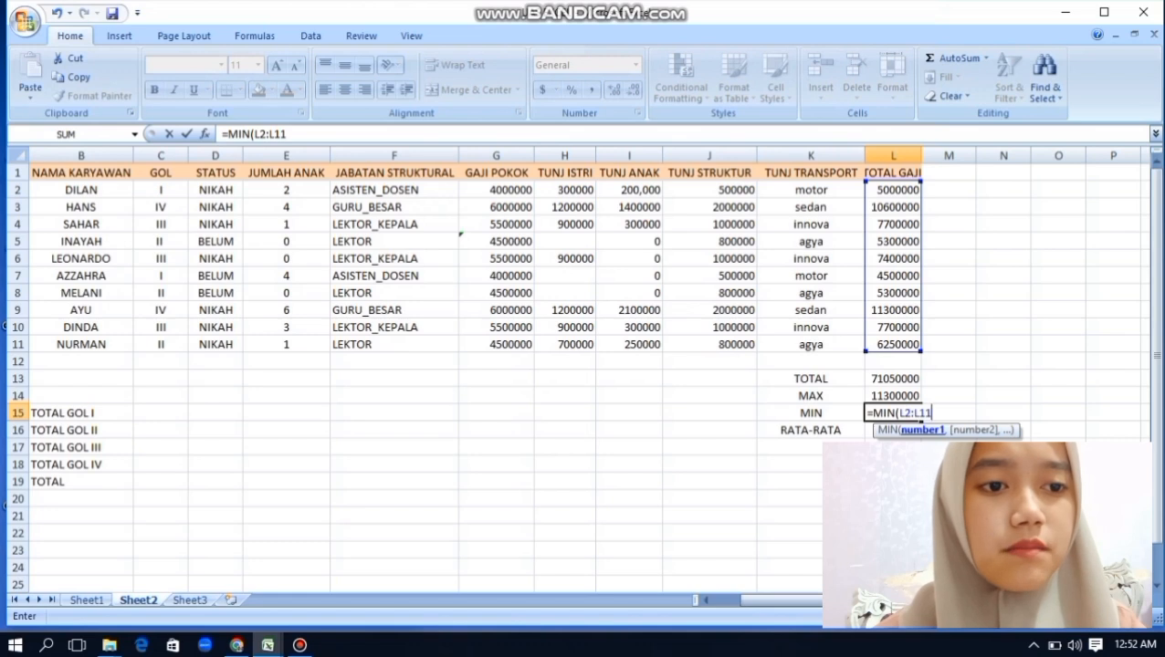
text())
key(Return)
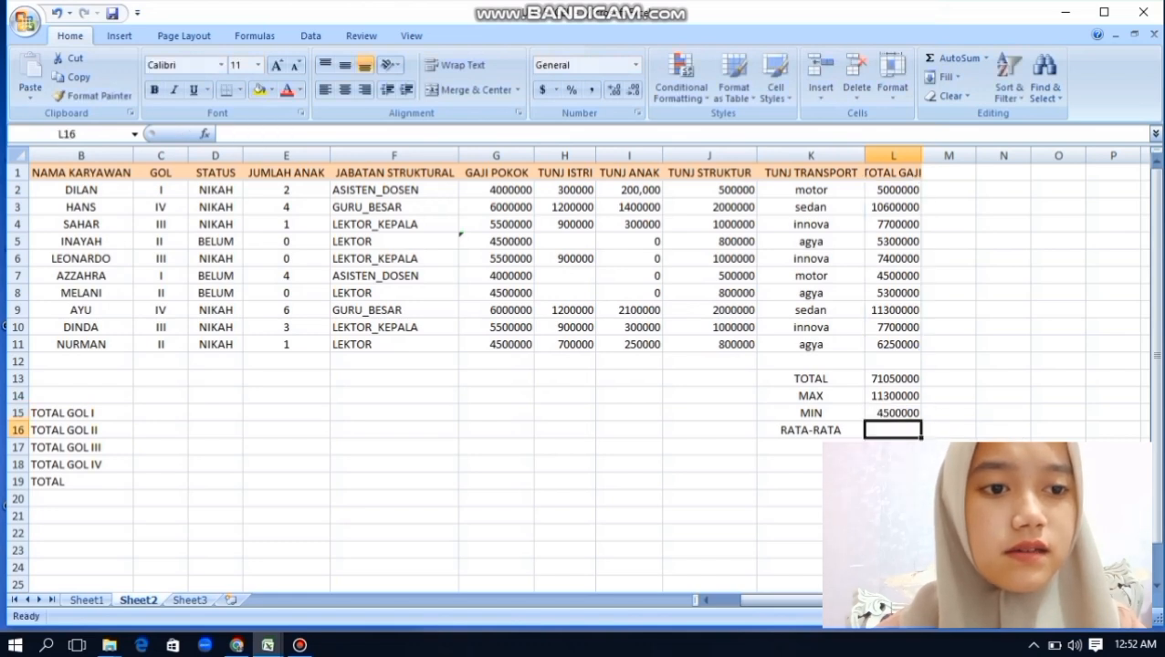
Calculate the average TOTAL GAJI in L16 beside RATA-RATA with =AVERAGE(L2:L11)
text(=AVE)
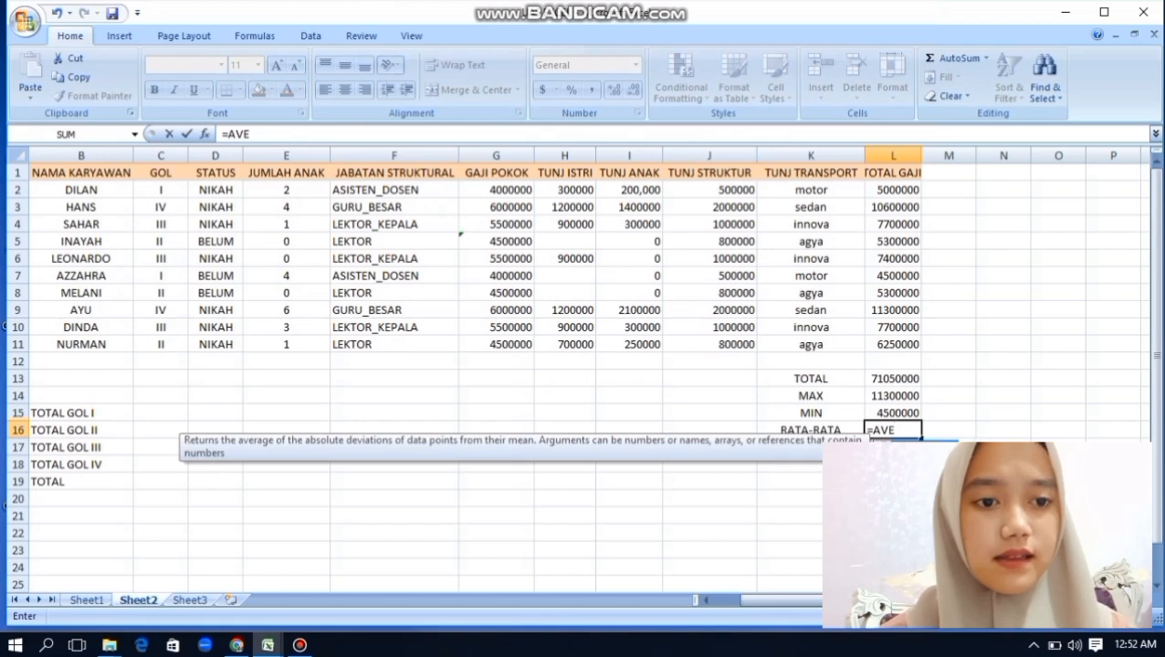
text(RAGE()
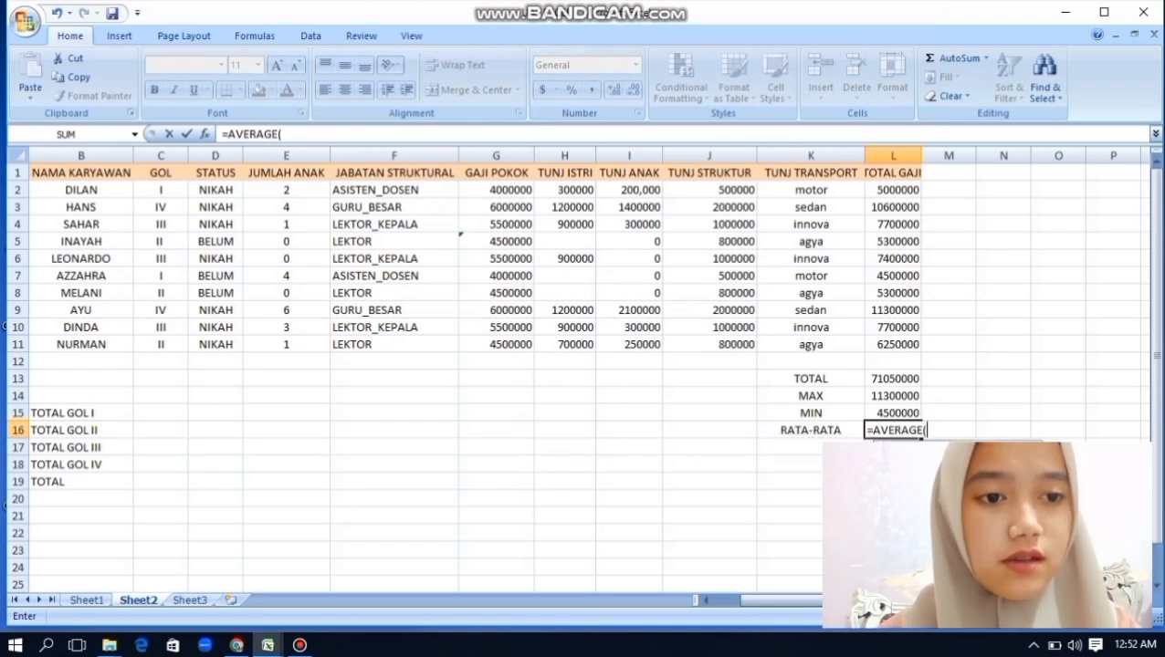
text(L2)
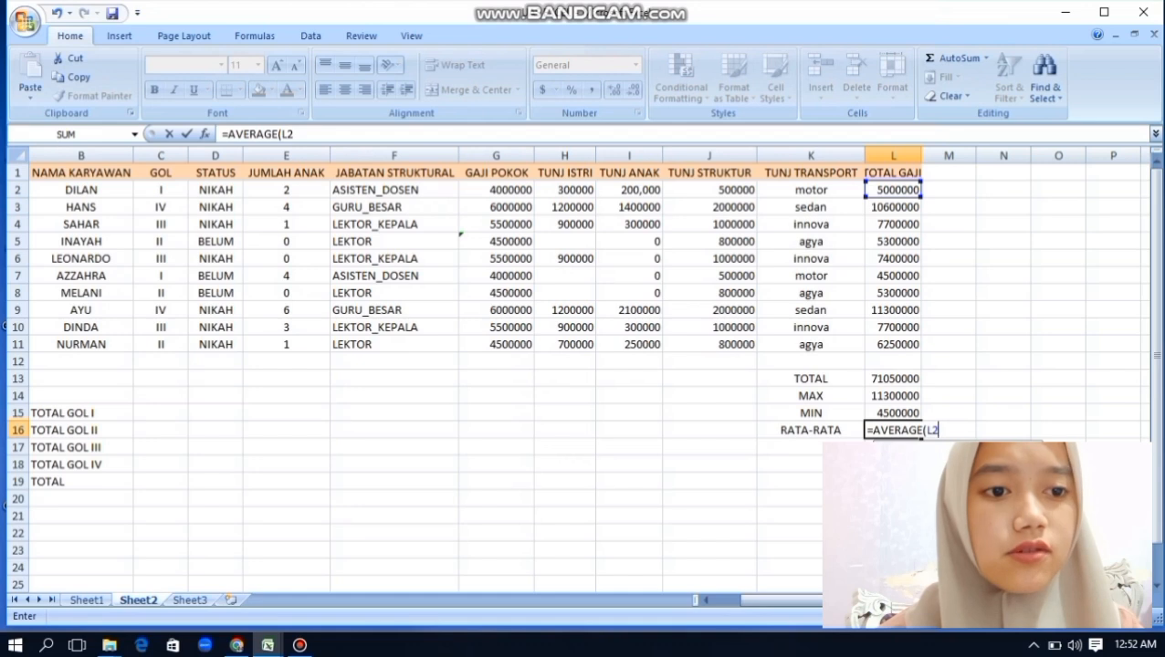
text(:L11)
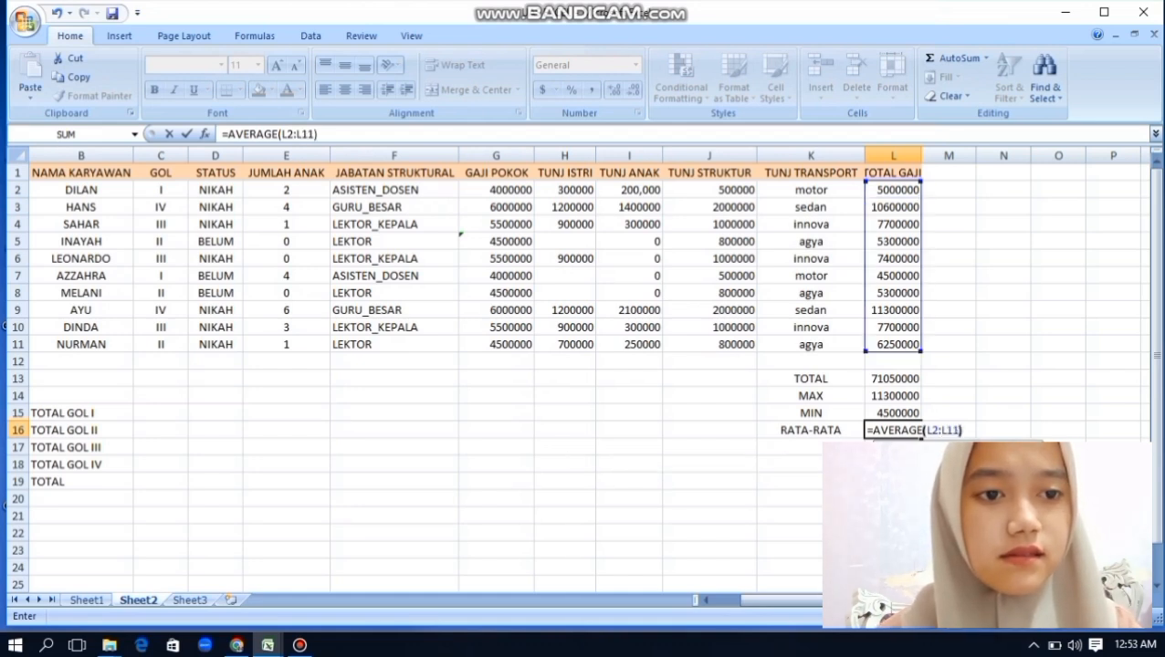
text())
key(Return)
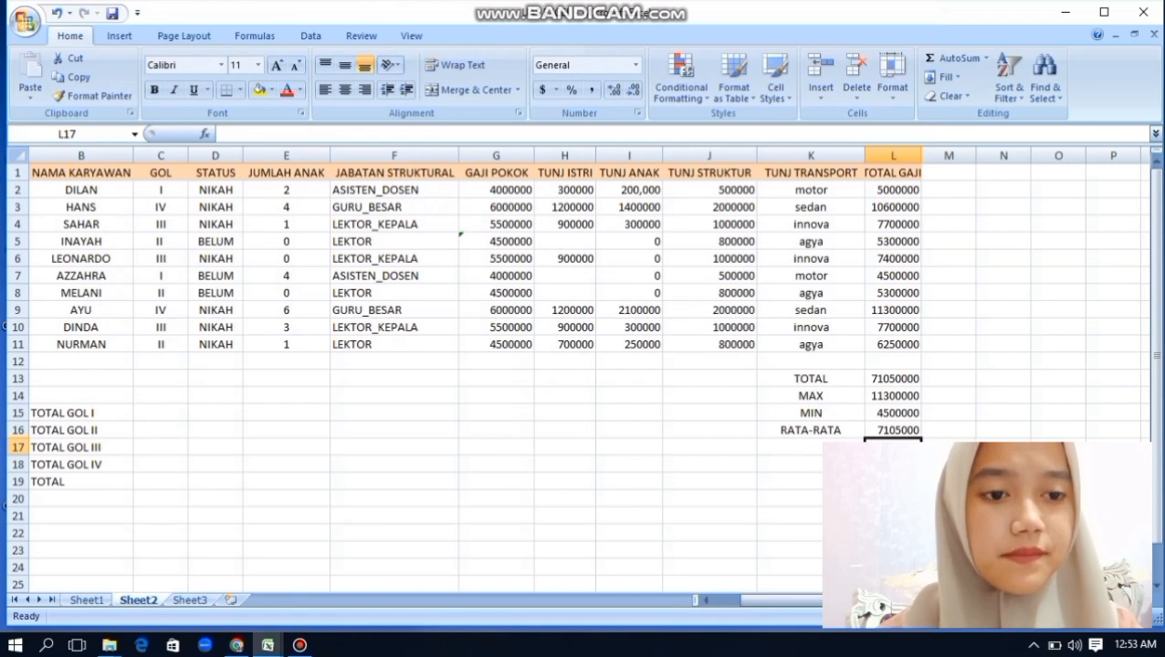
Fill the summary block K13:L16 with a light red theme colour
drag(810, 378, 893, 430)
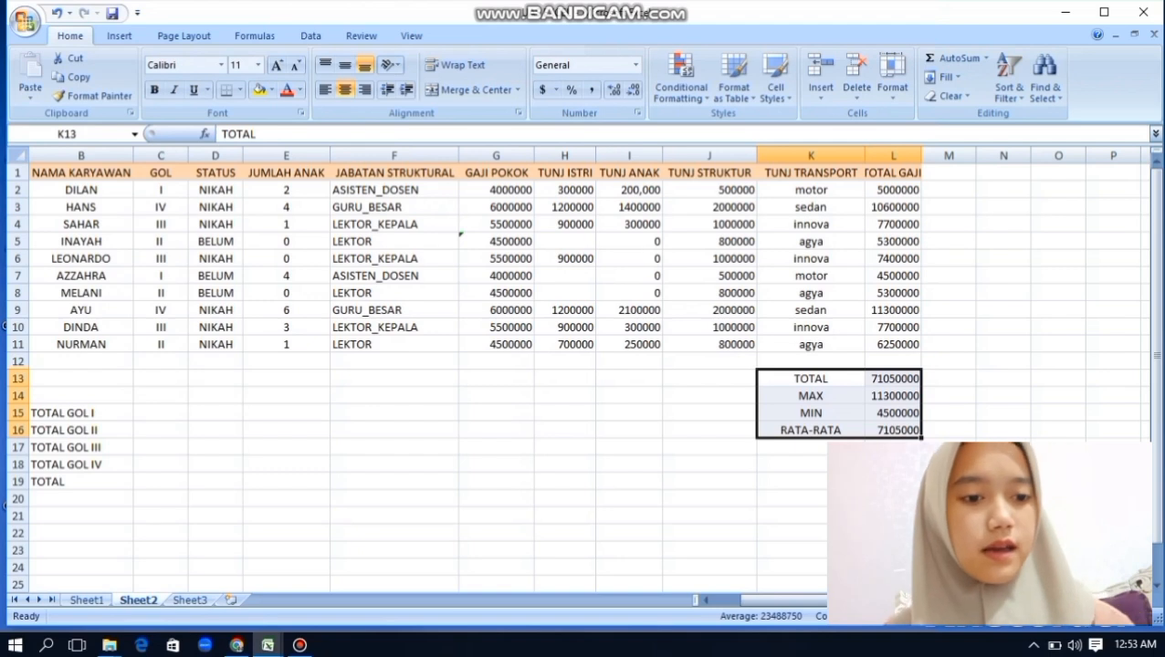
click(272, 90)
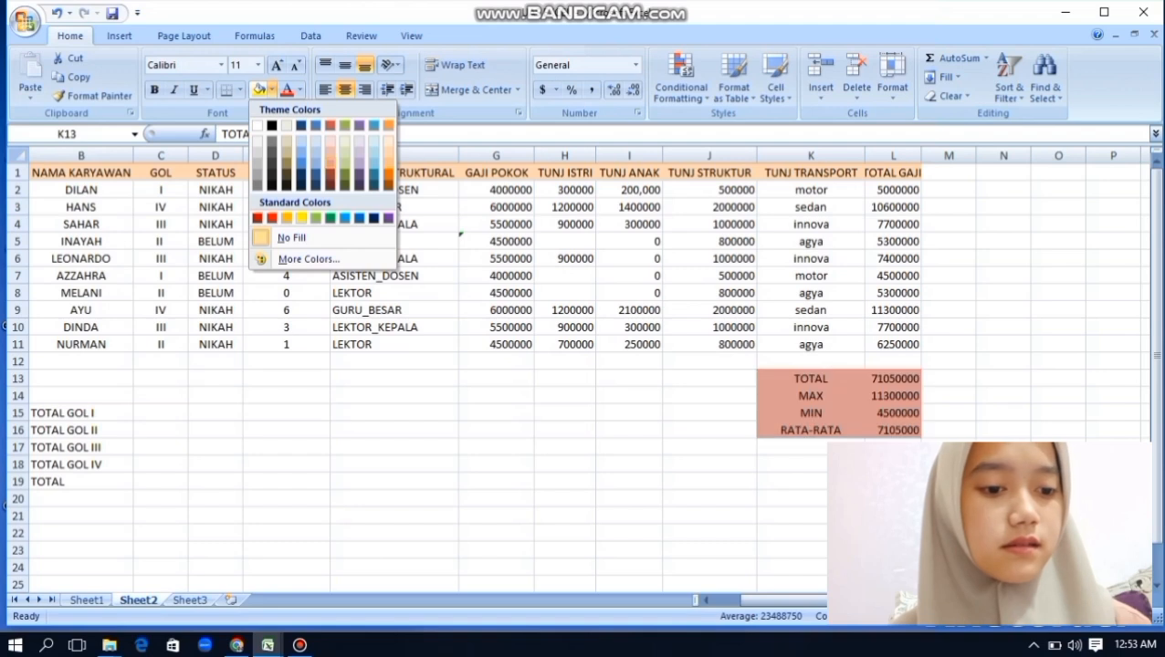
click(330, 163)
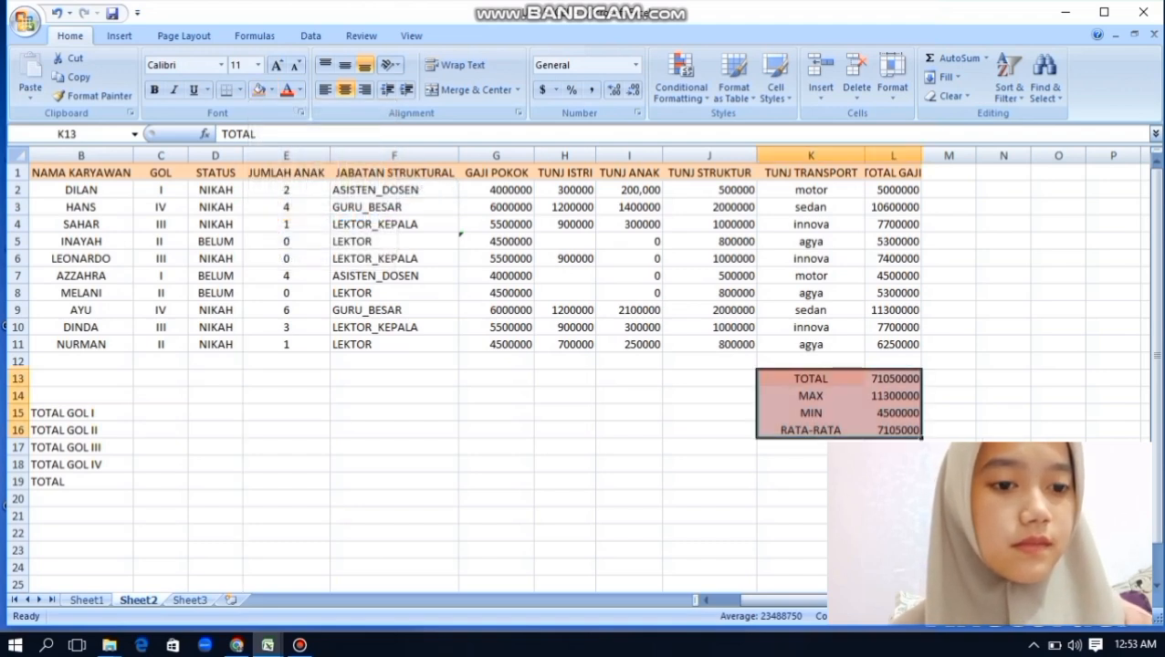
click(804, 447)
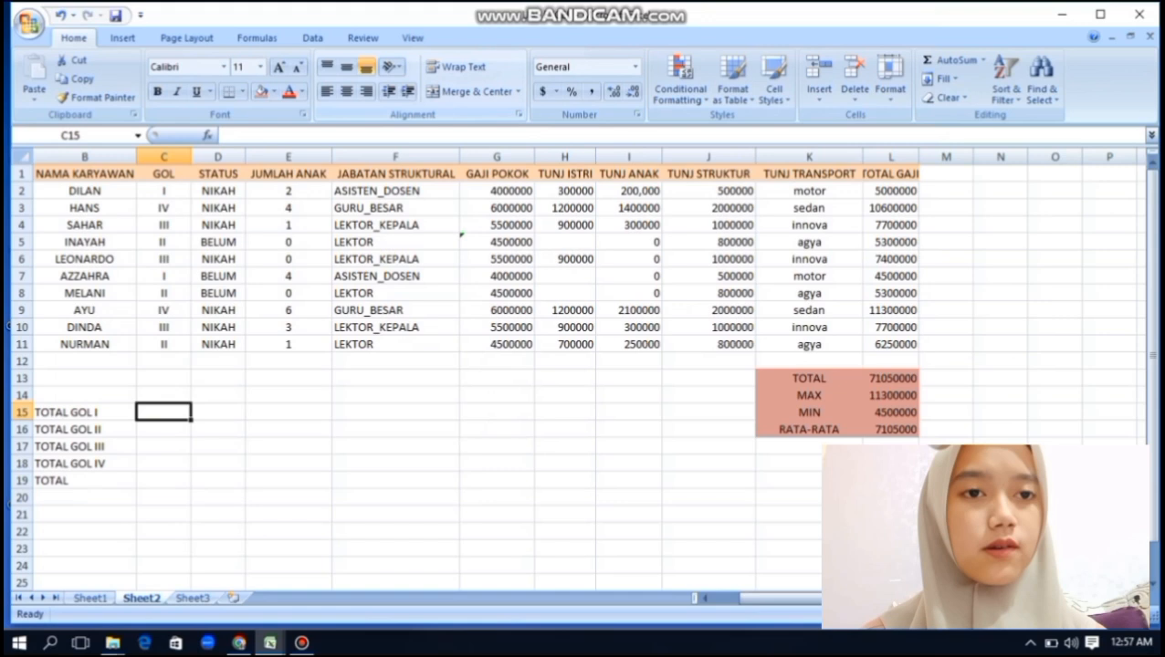
Total the TOTAL GAJI of GOL I employees in C15 with =SUMIF(C2:C11,"I",L2:L11)
text(=)
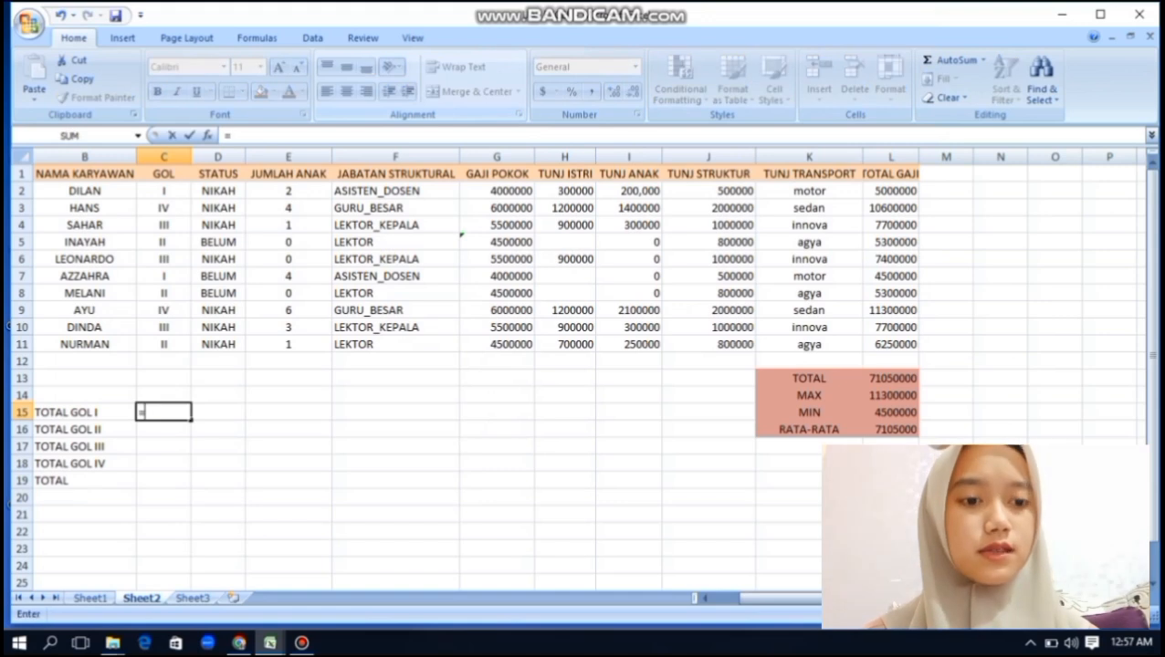
text(SUM)
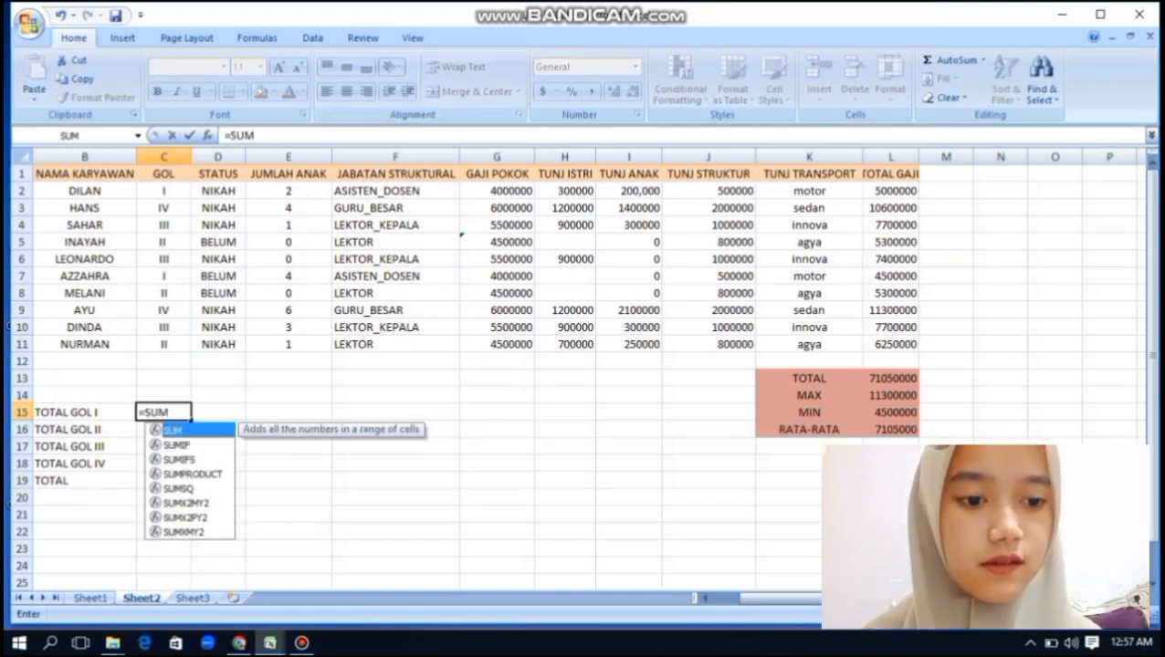
text(IF(C2)
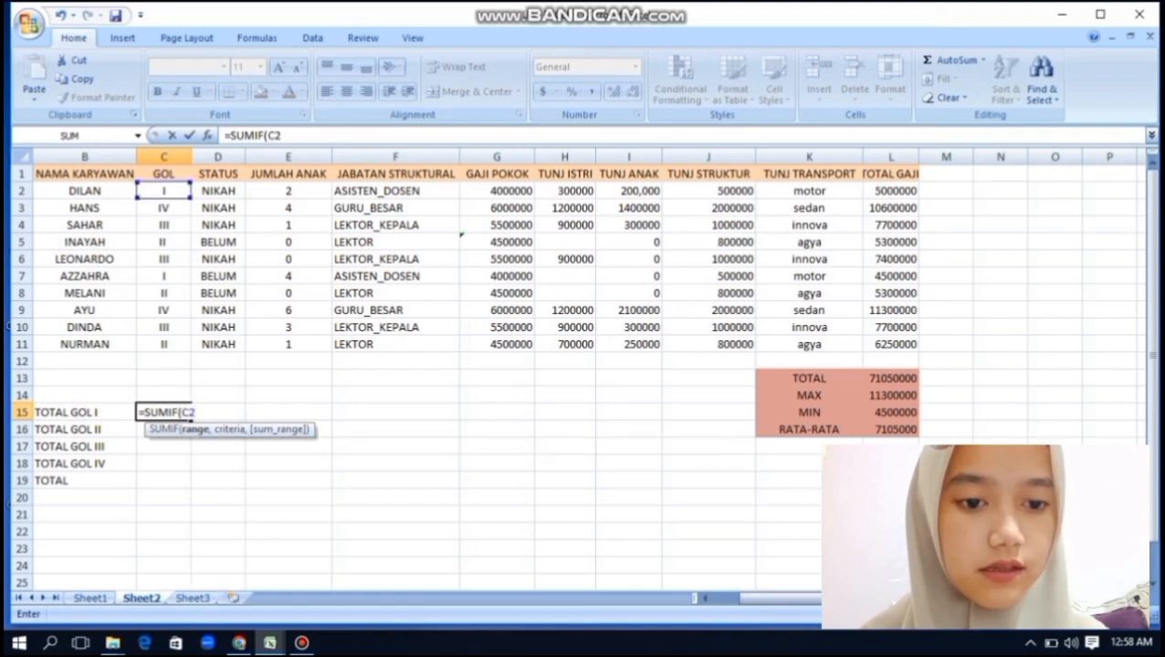
text(:C11)
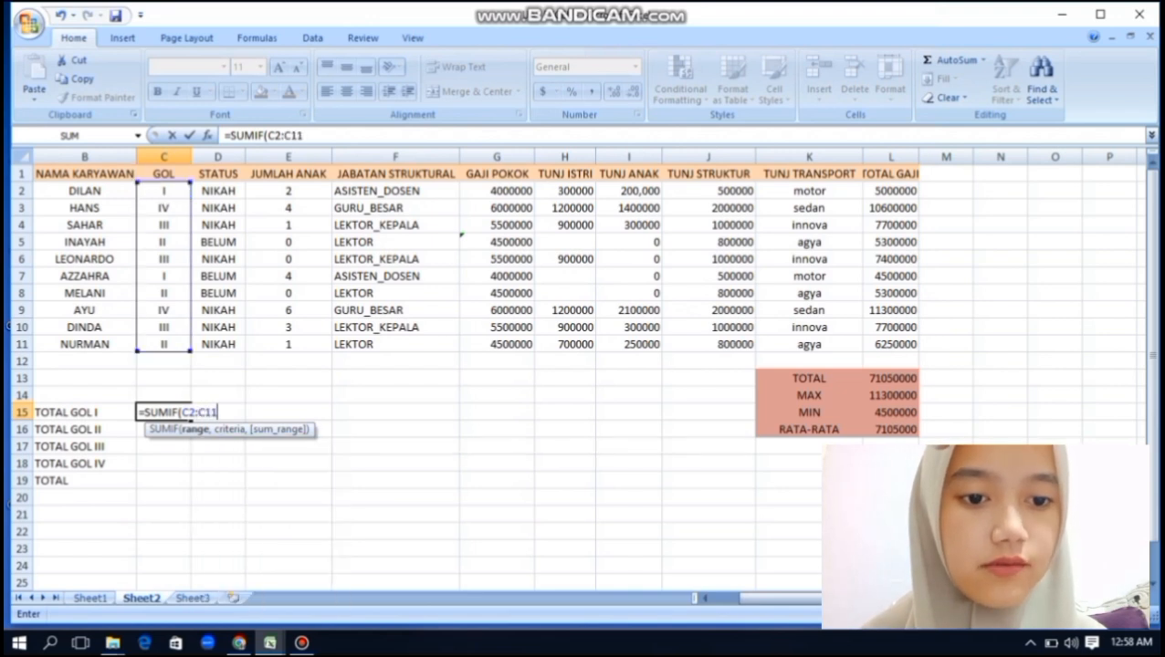
text(,)
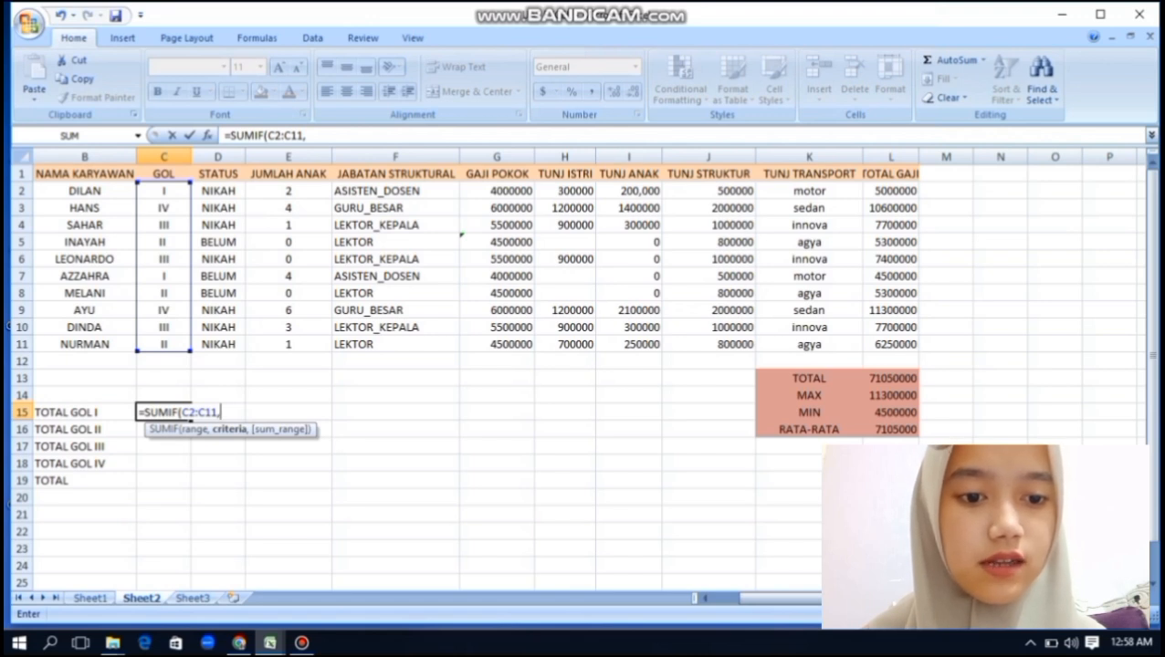
text(")
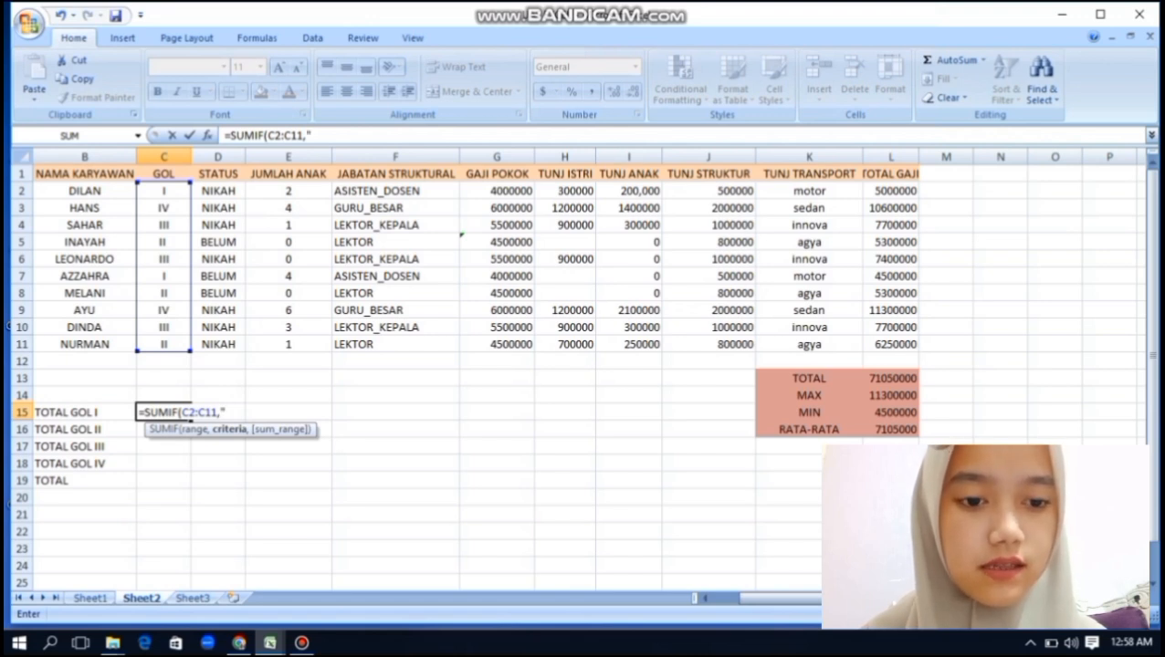
text(I)
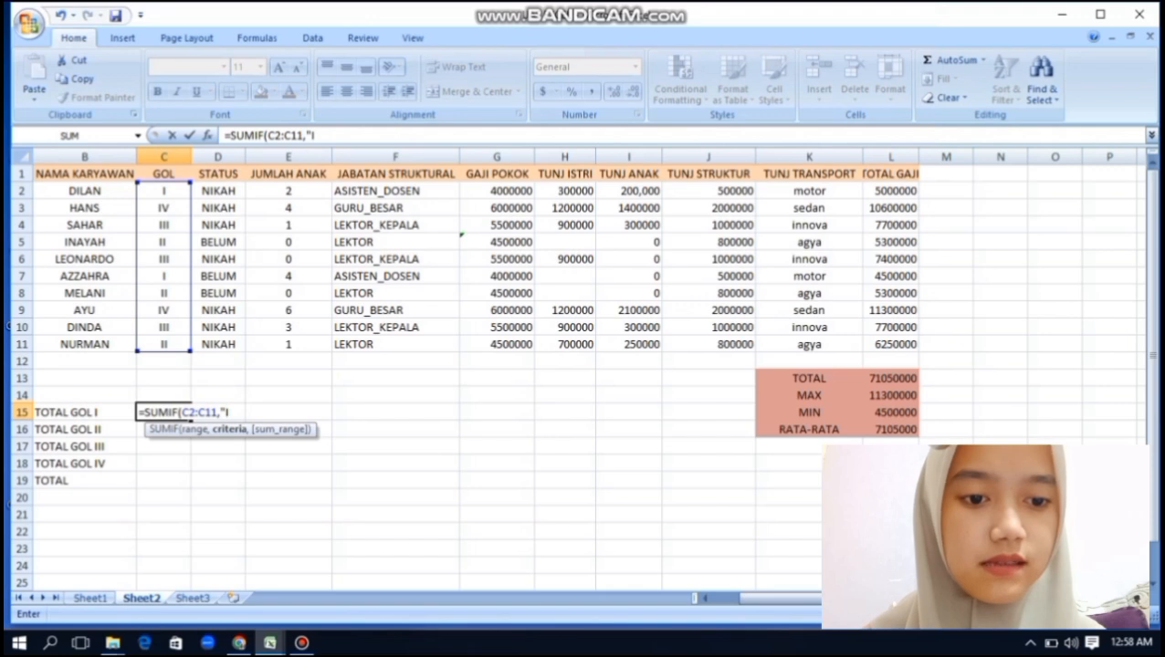
text(")
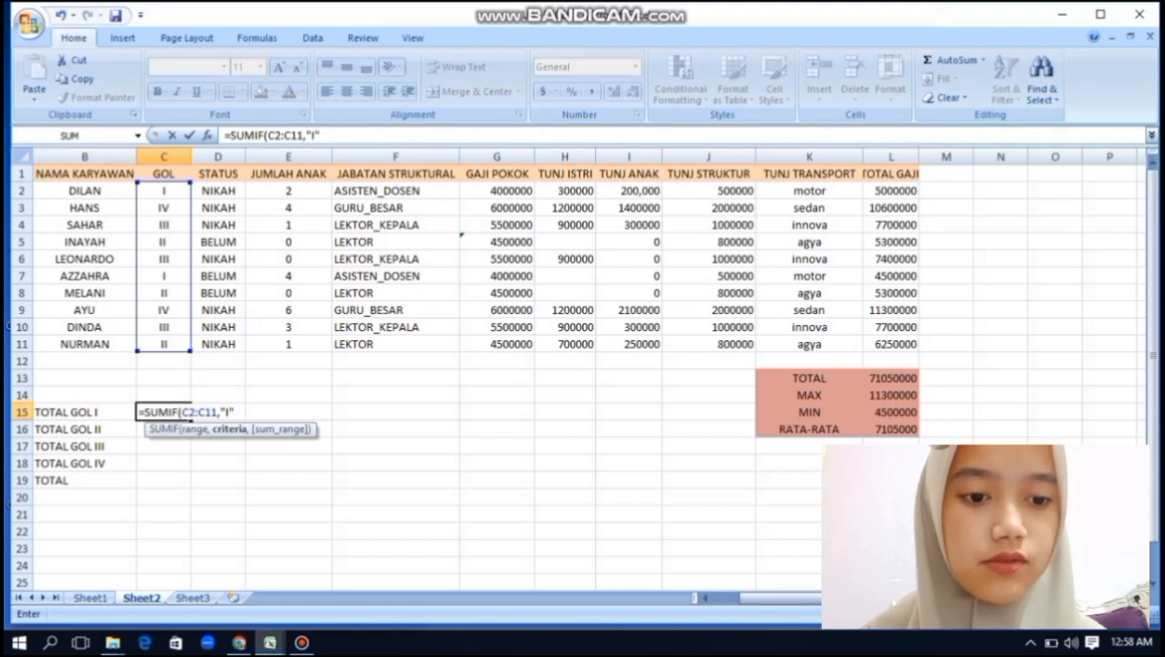
text(,)
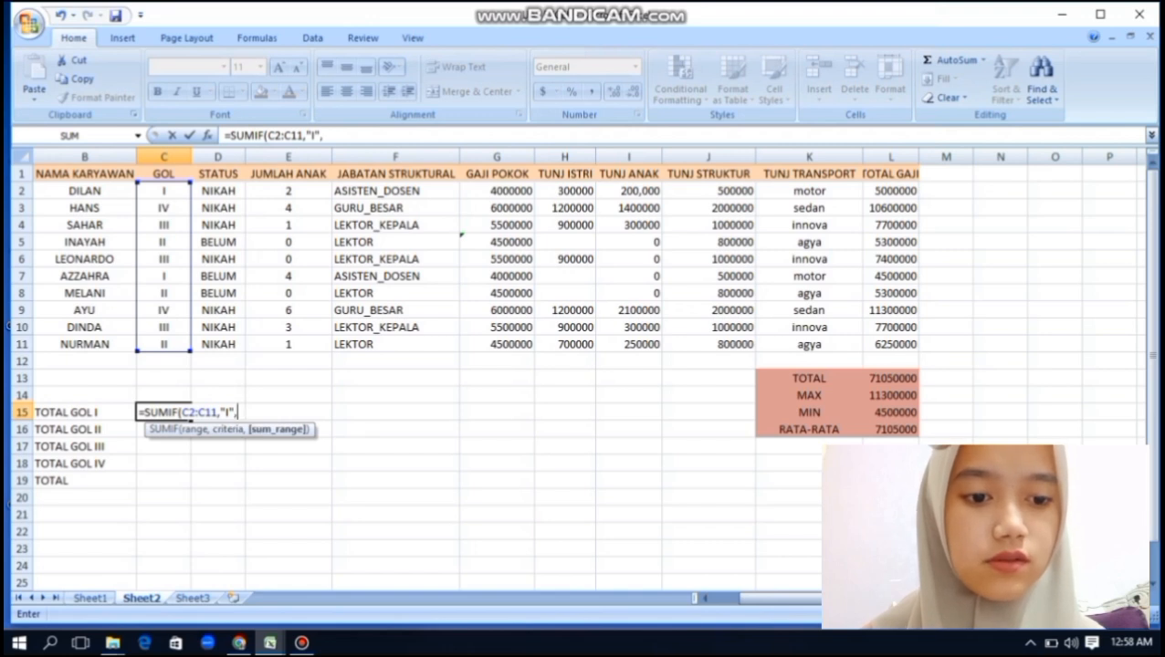
text(L)
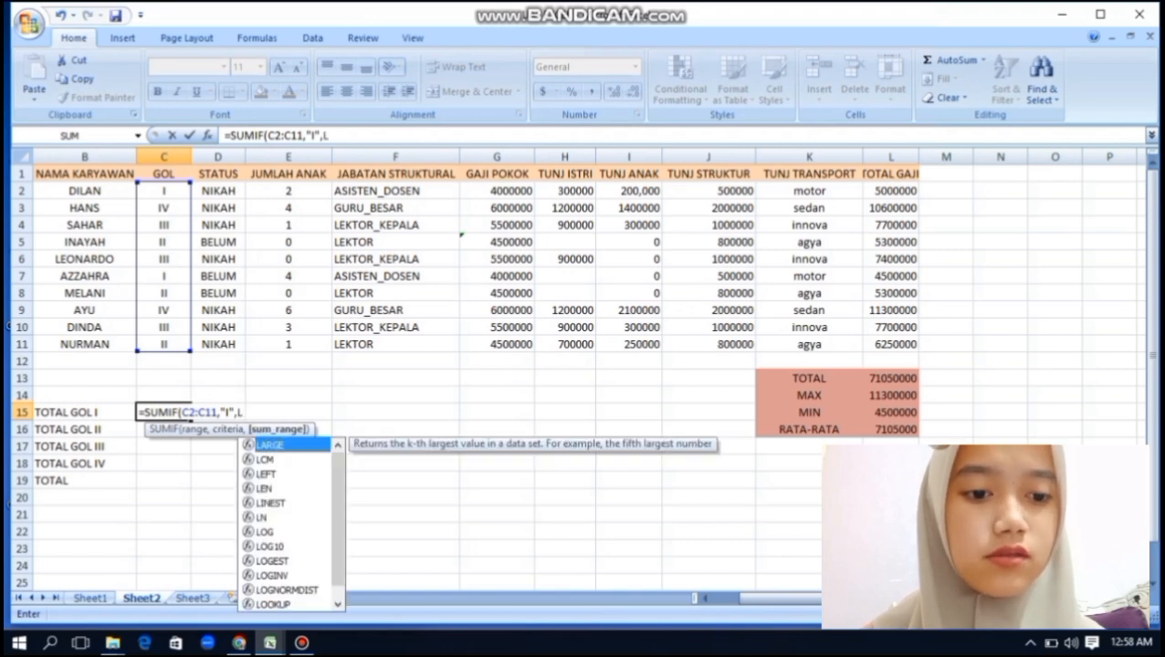
text(2)
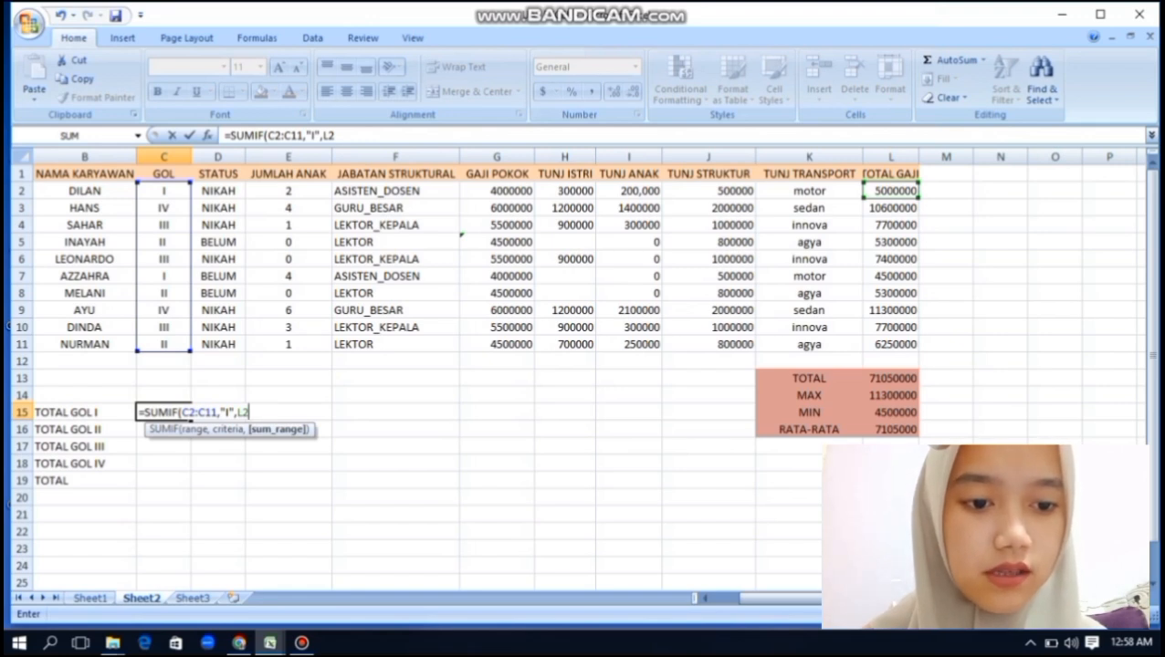
text(:)
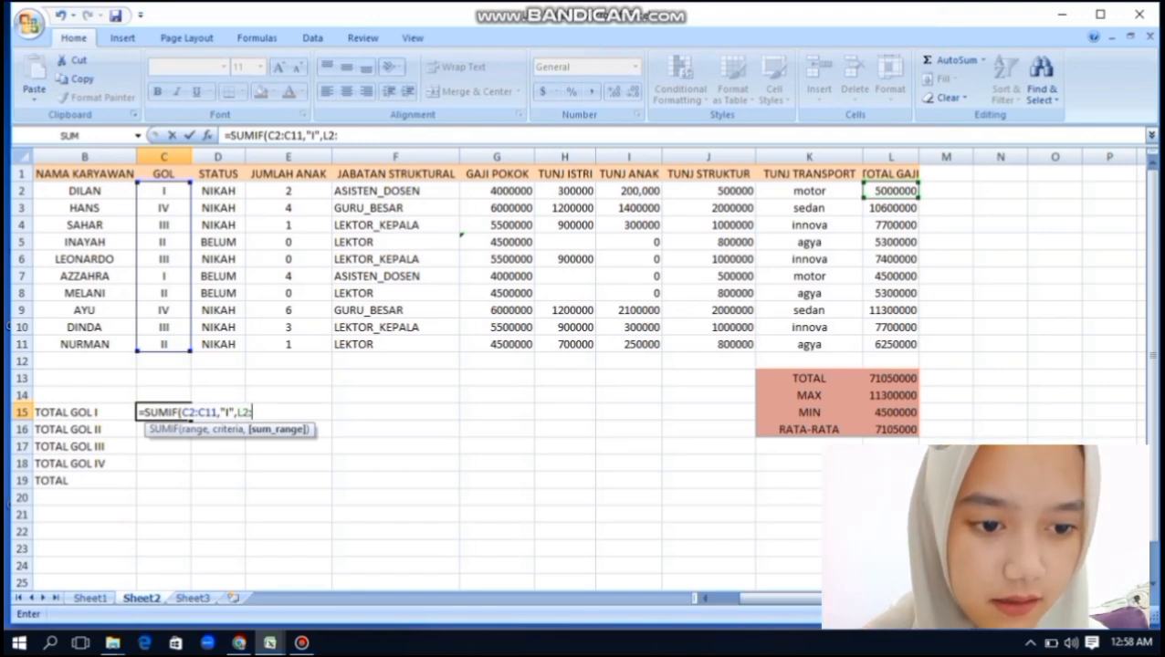
text(L)
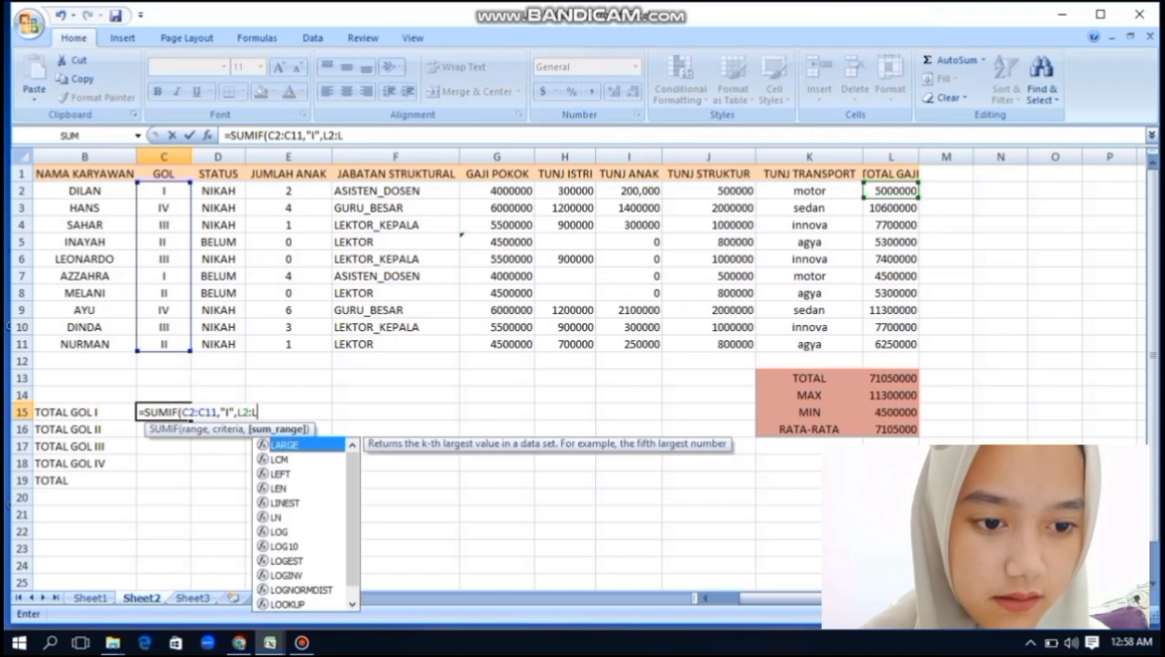
text(11)
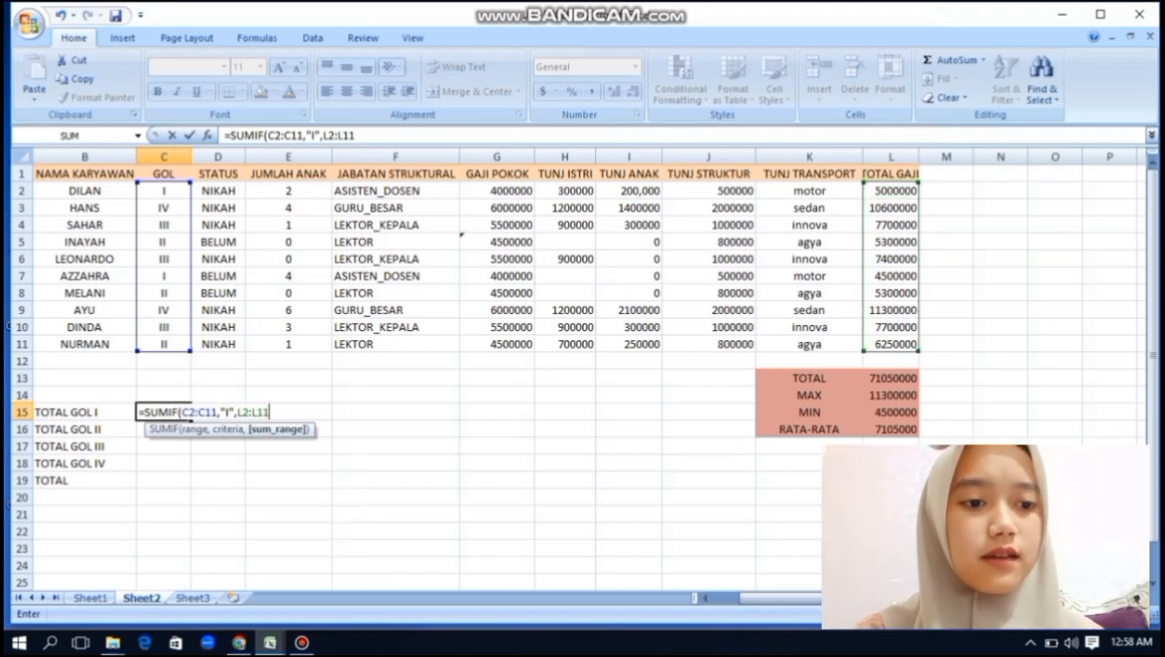
text(:)
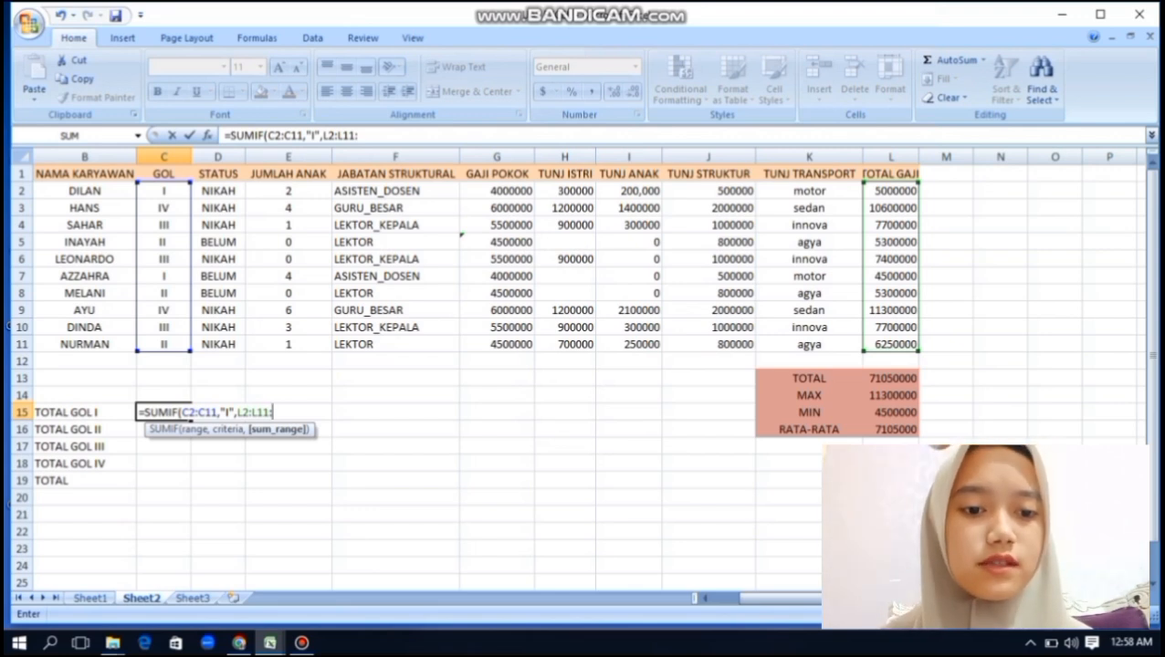
key(BackSpace)
text())
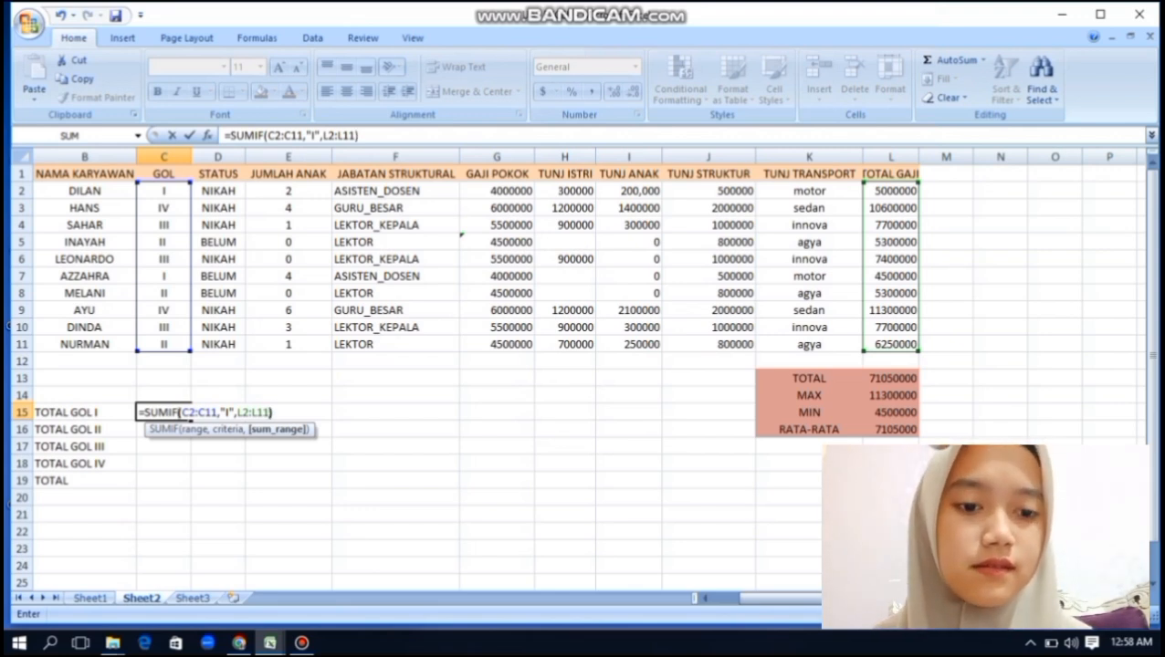
key(Return)
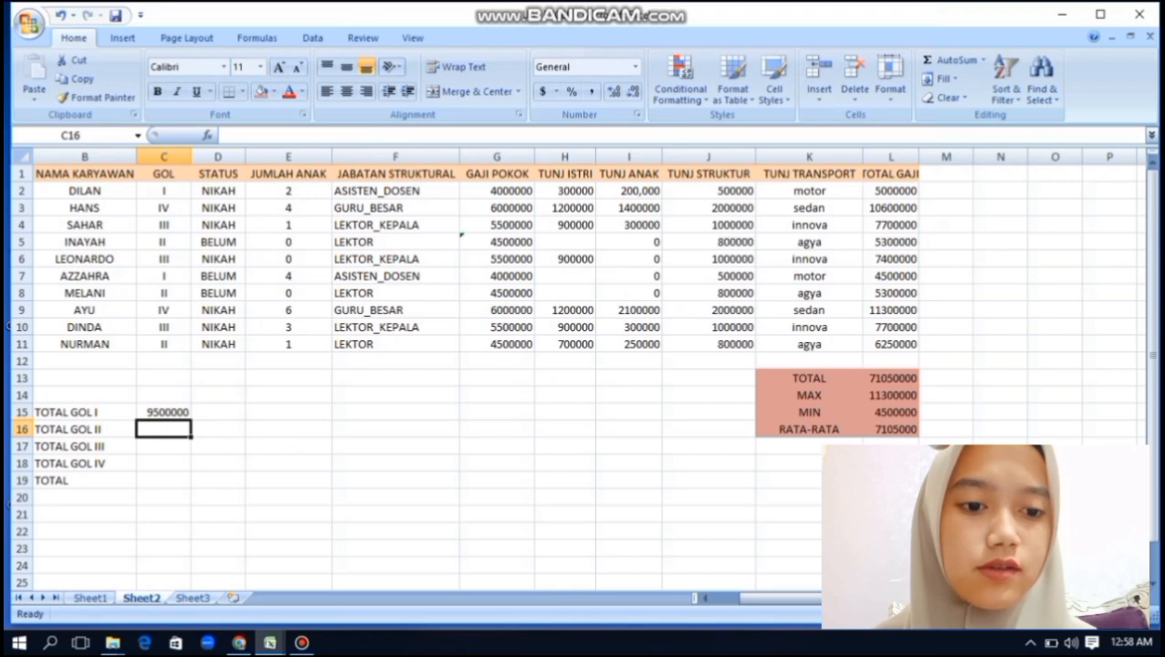
Total the TOTAL GAJI of GOL II employees in C16 with =SUMIF(C2:C11,"II",L2:L11)
text(=SU)
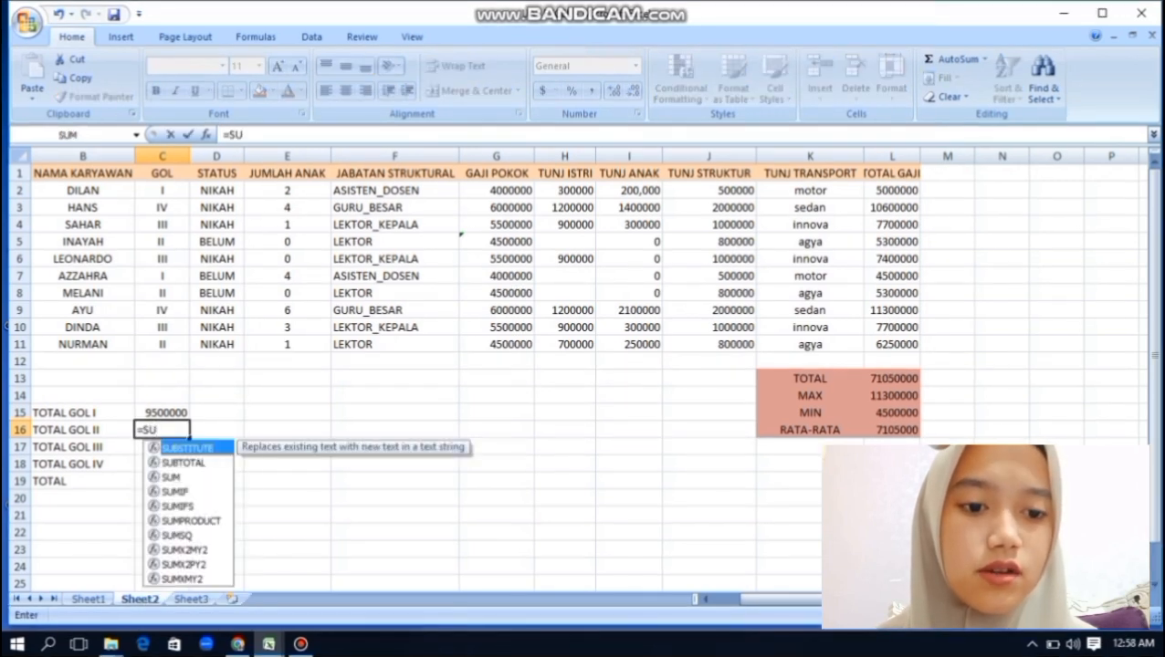
text(MIF()
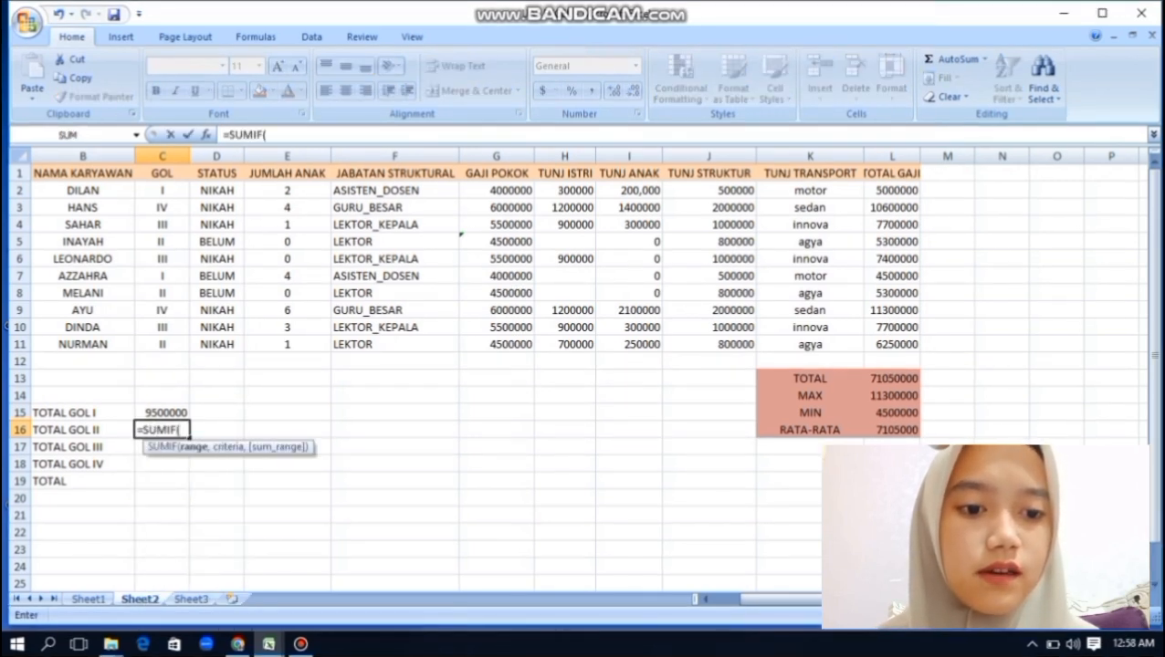
text(C)
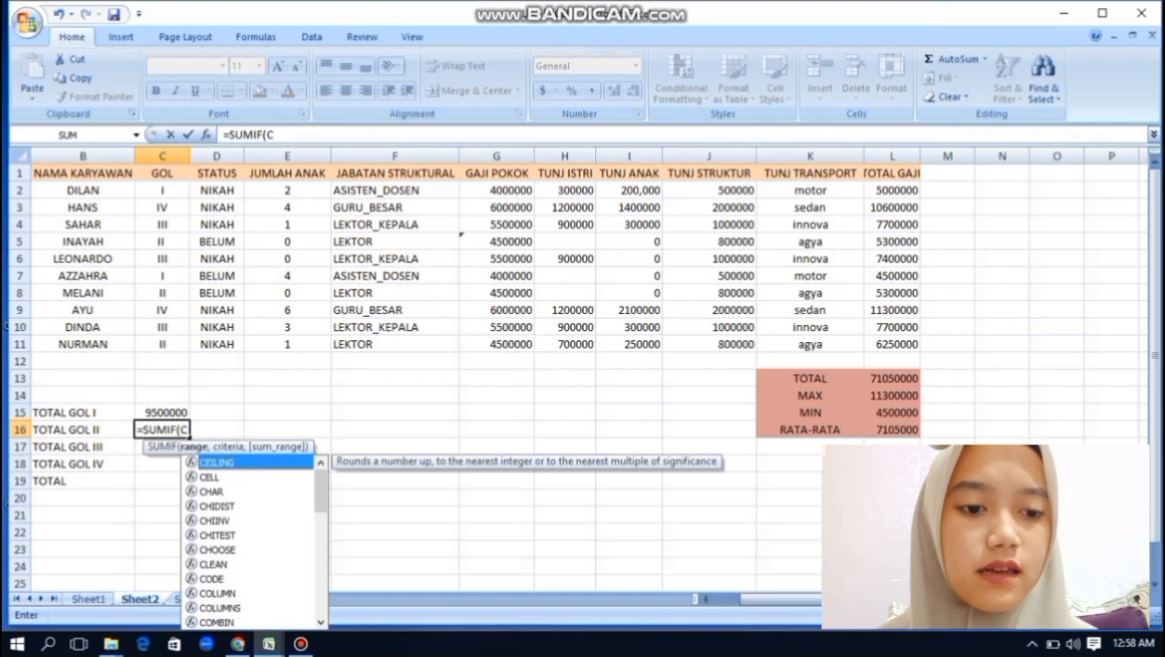
text(2:C11)
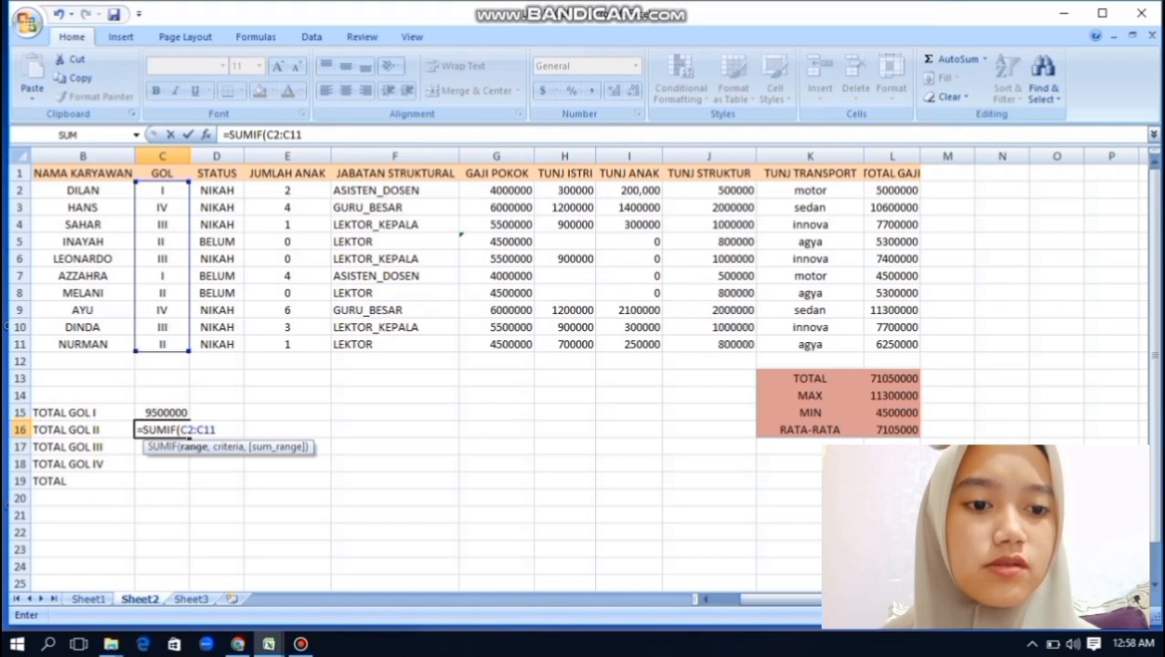
text(,)
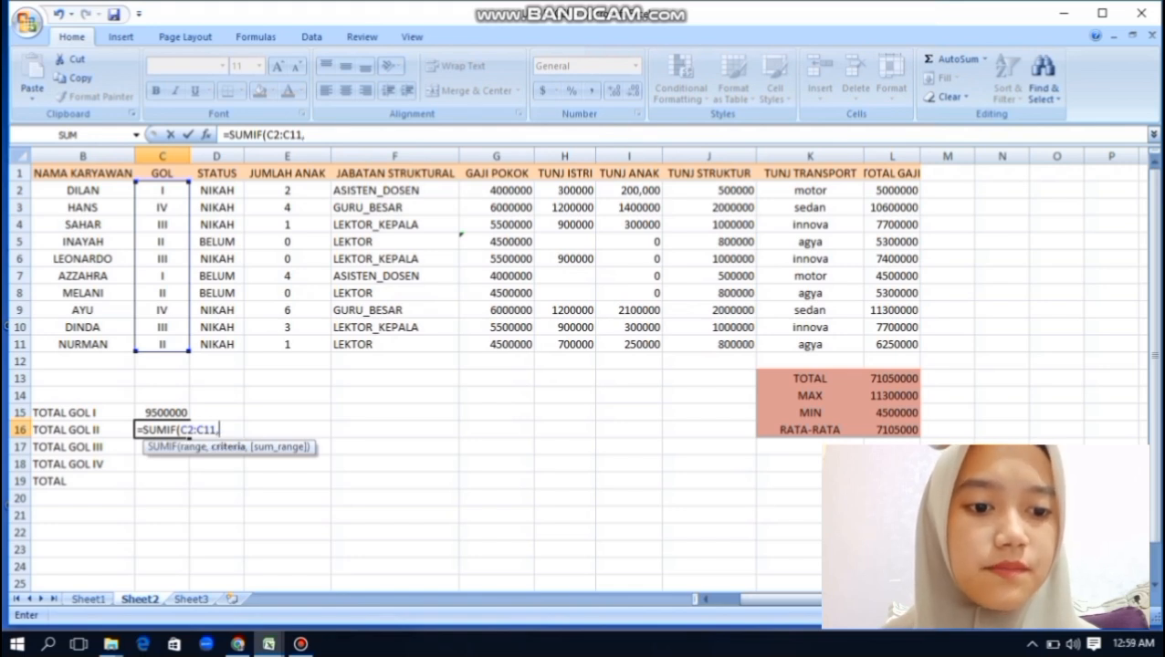
text(")
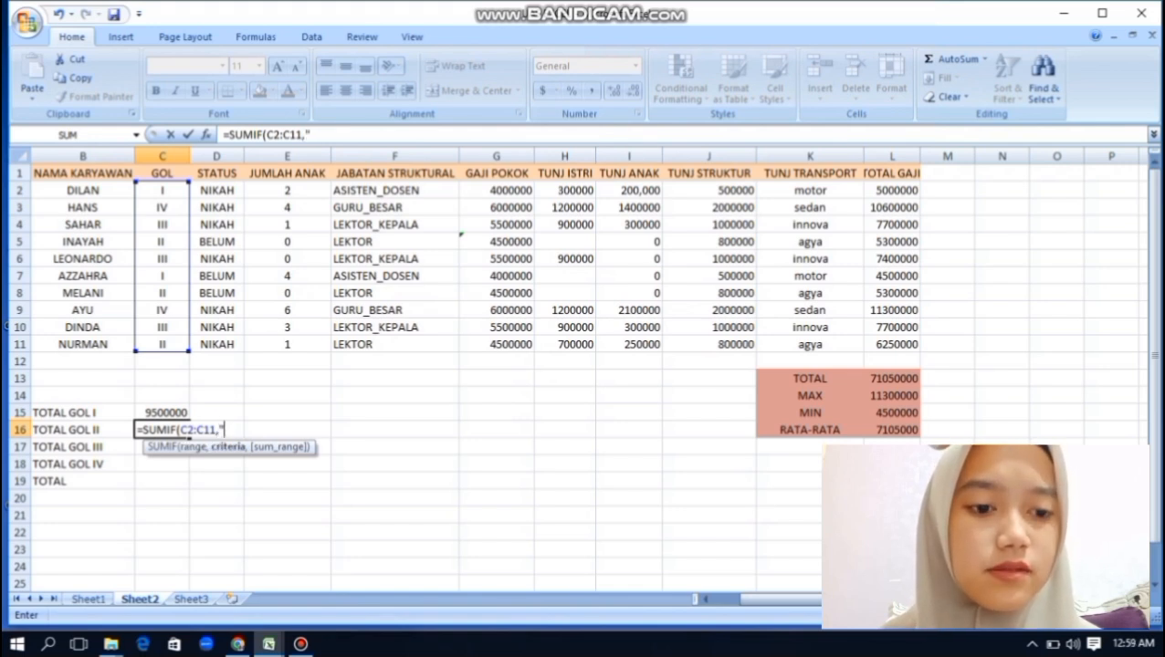
text(II)
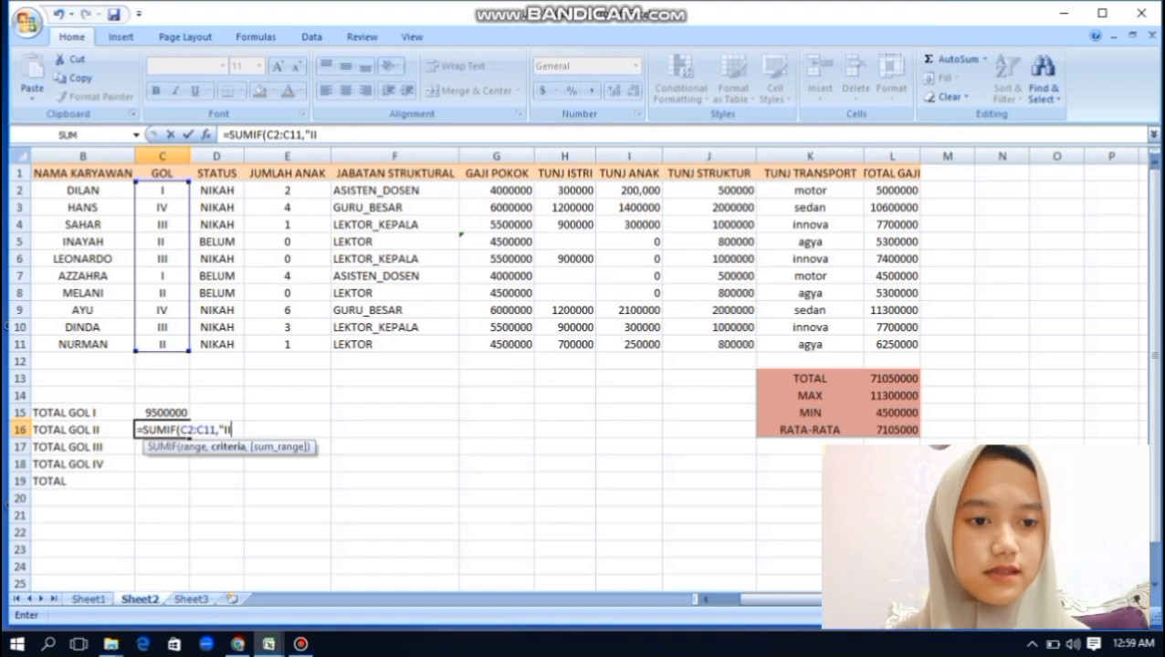
text(",L2)
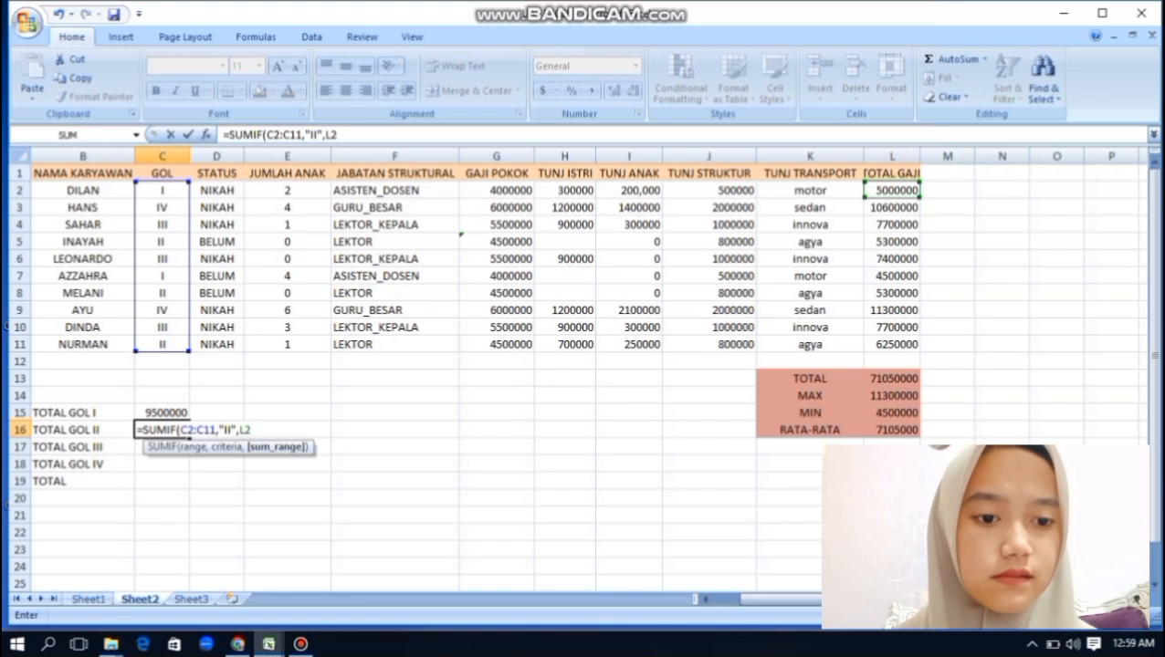
text(:L11)
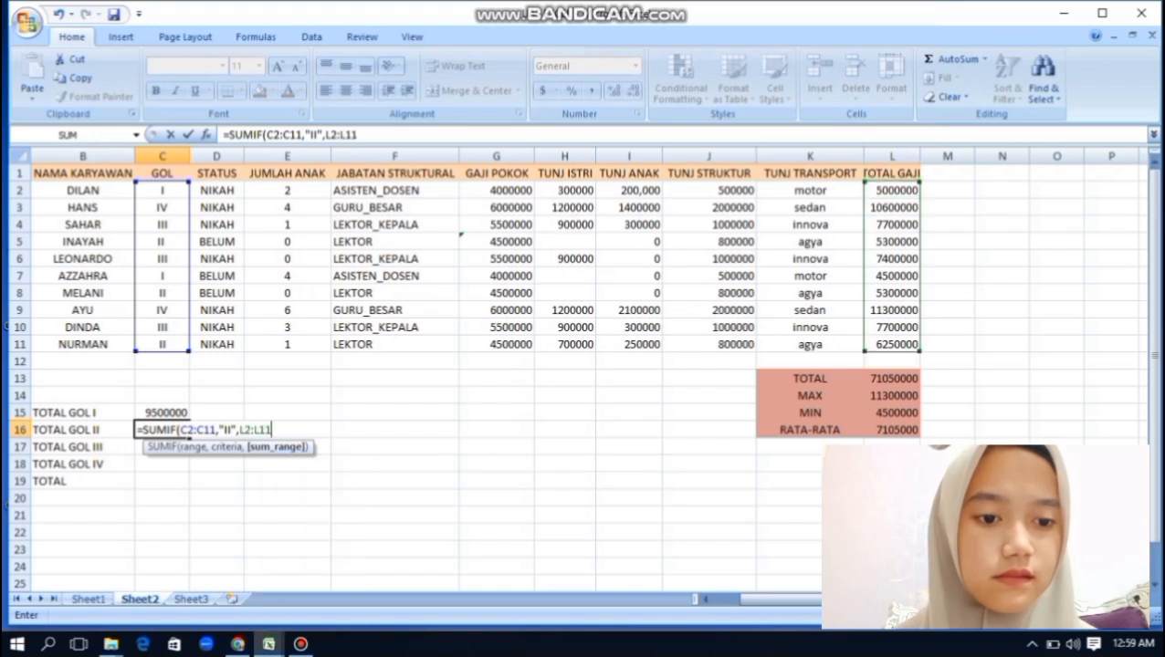
text())
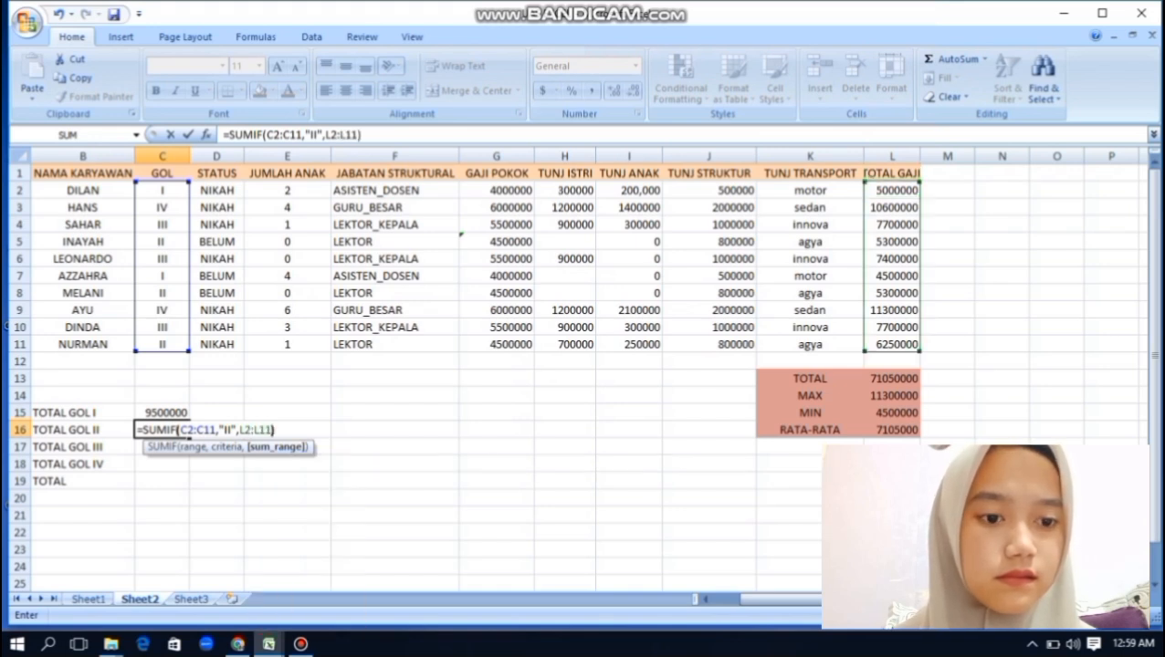
key(Return)
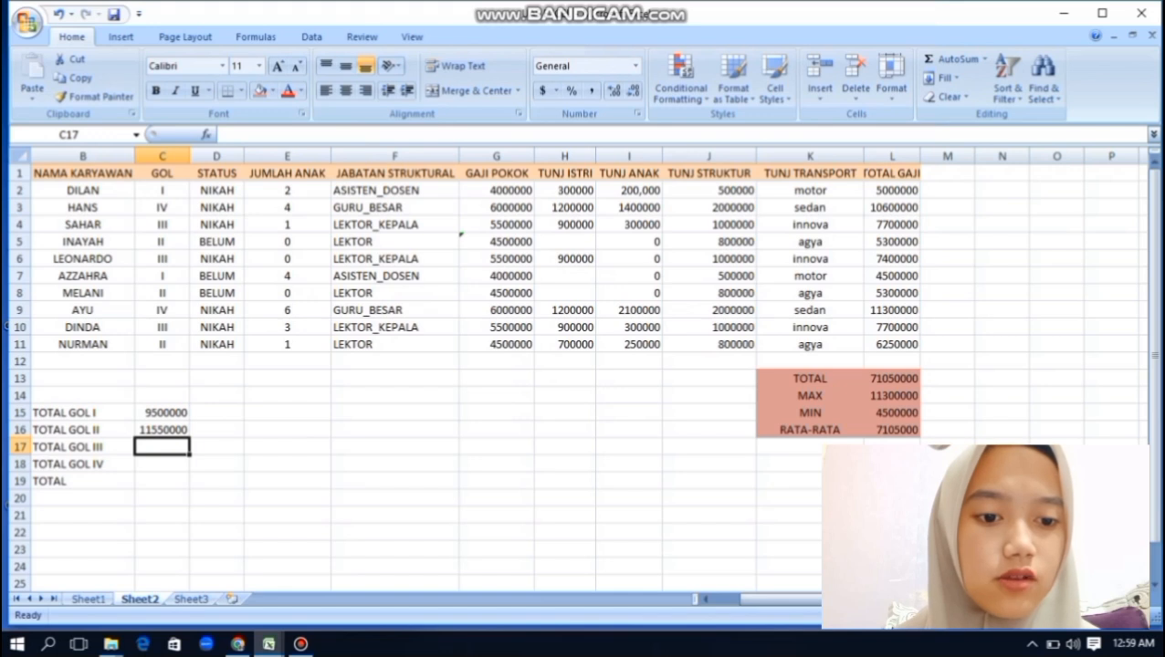
Total the TOTAL GAJI of GOL III employees in C17 with =SUMIF(C2:C11,"III",L2:L11)
text(=SUMIF()
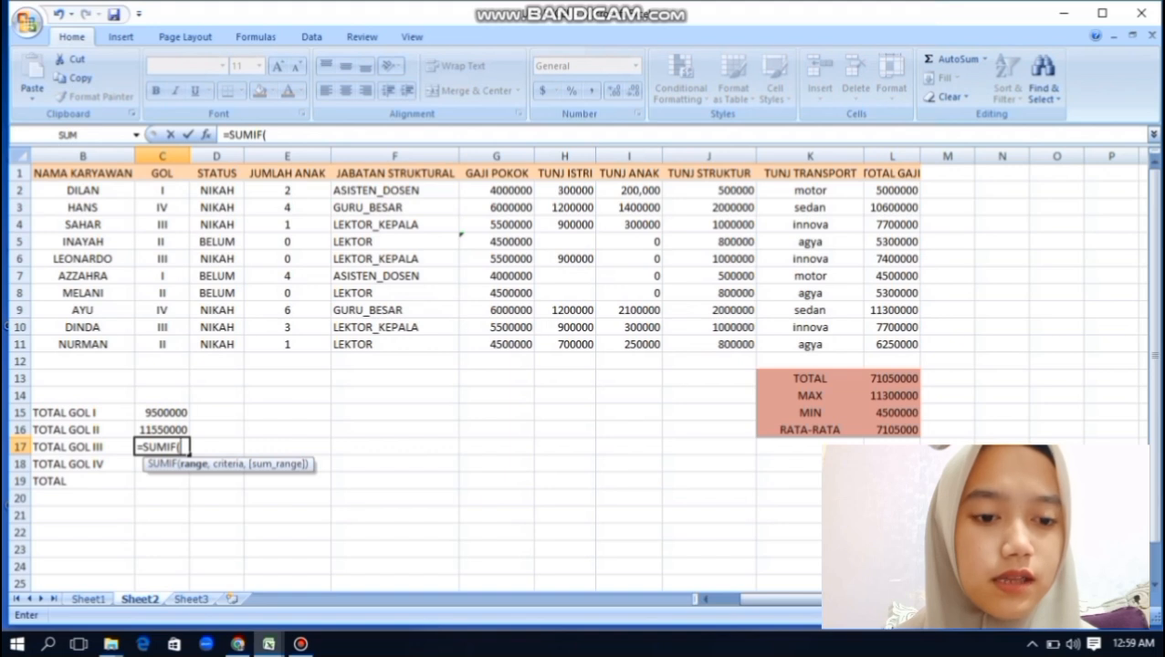
text(C2)
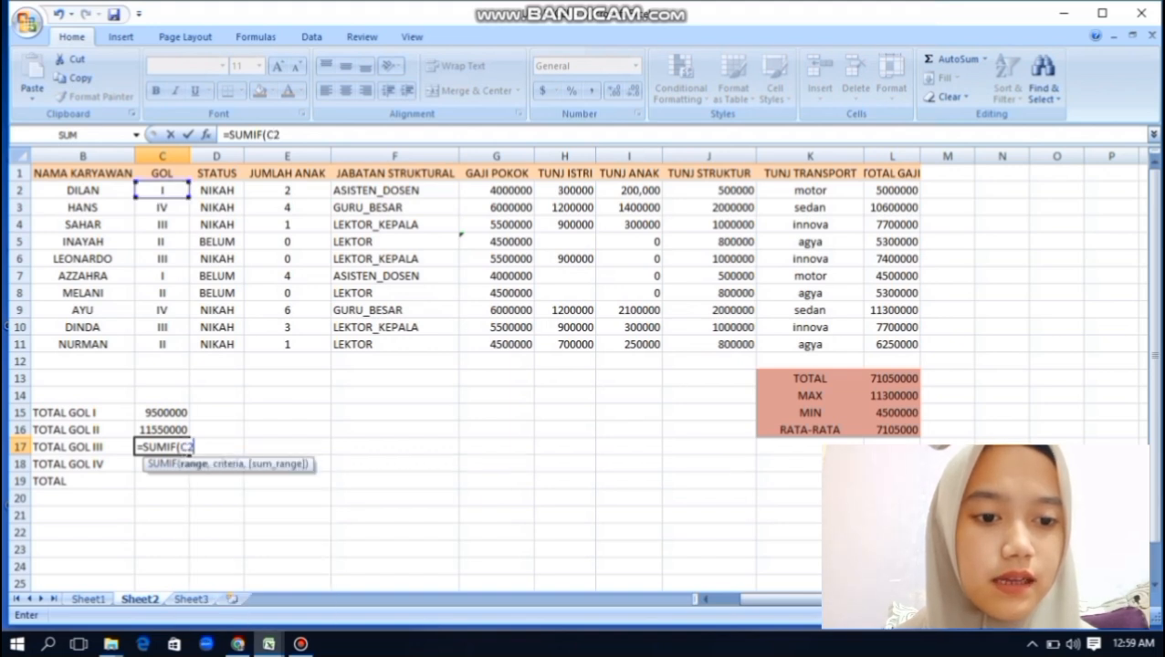
text(:C11)
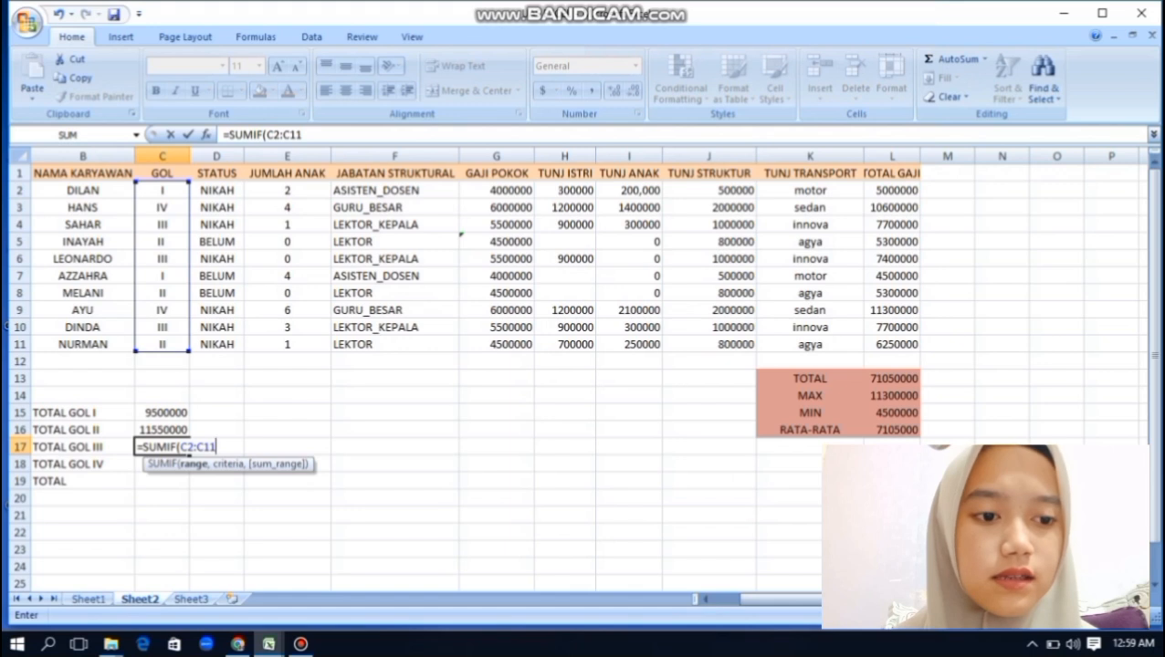
text(,"II)
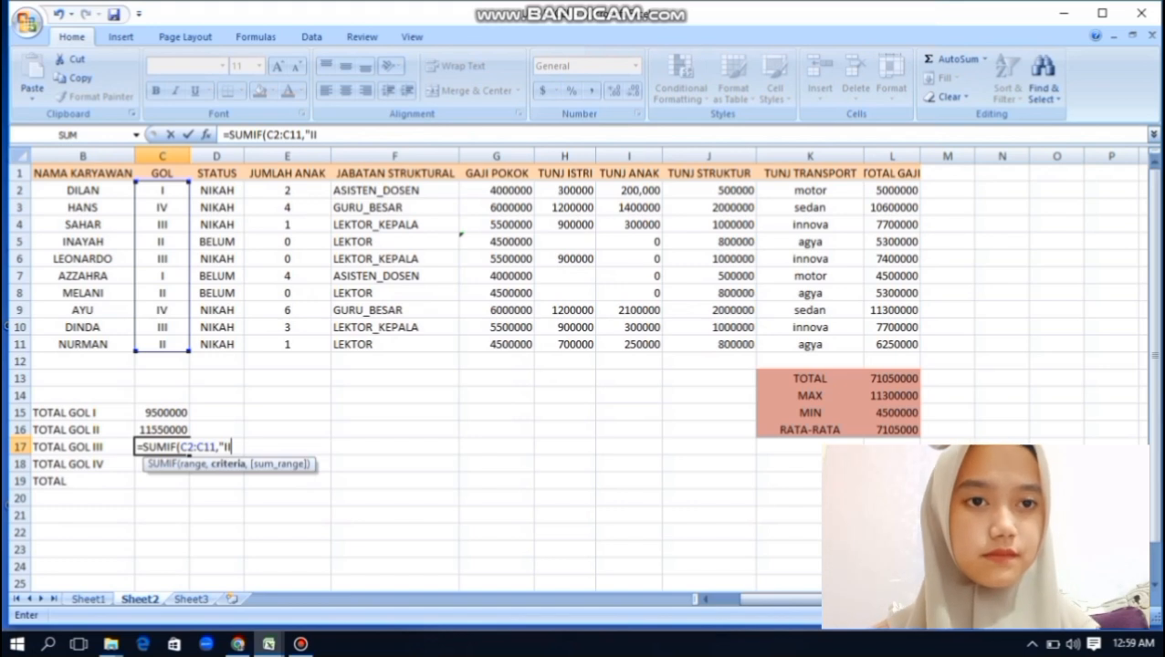
text(I")
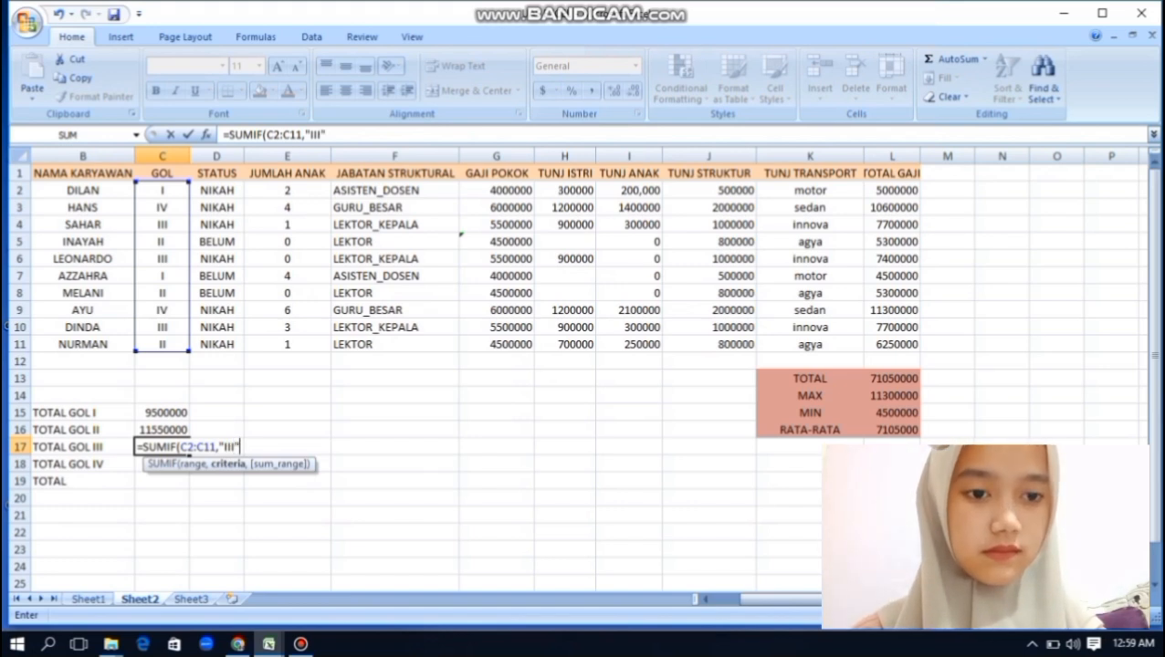
text(,L2)
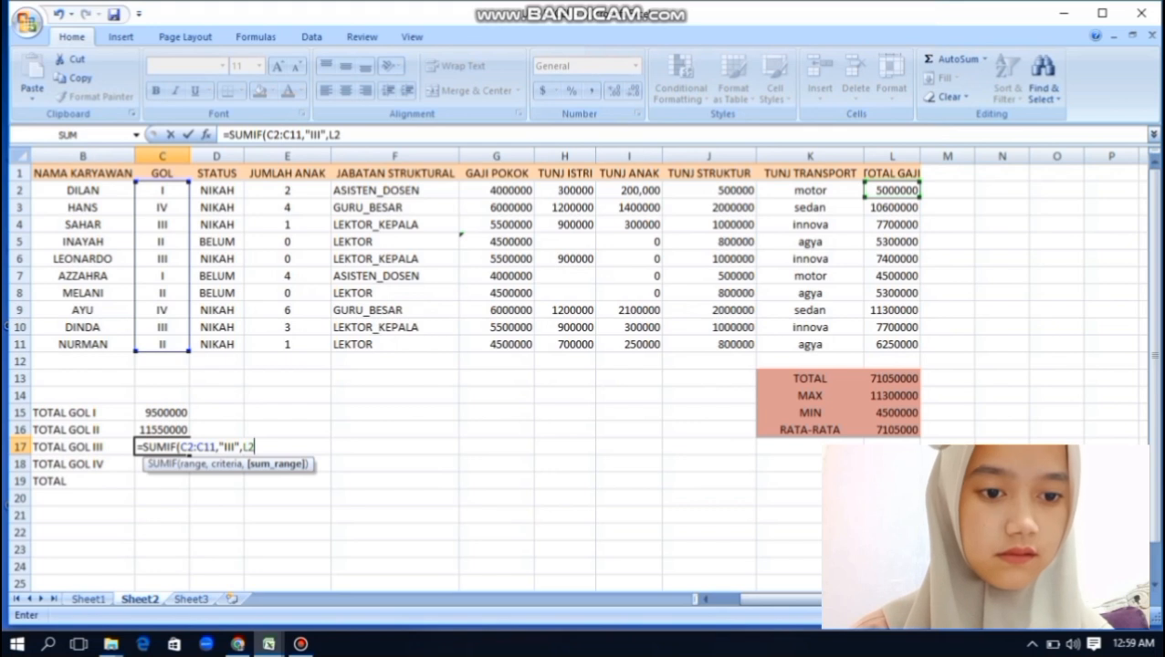
text(:L11)
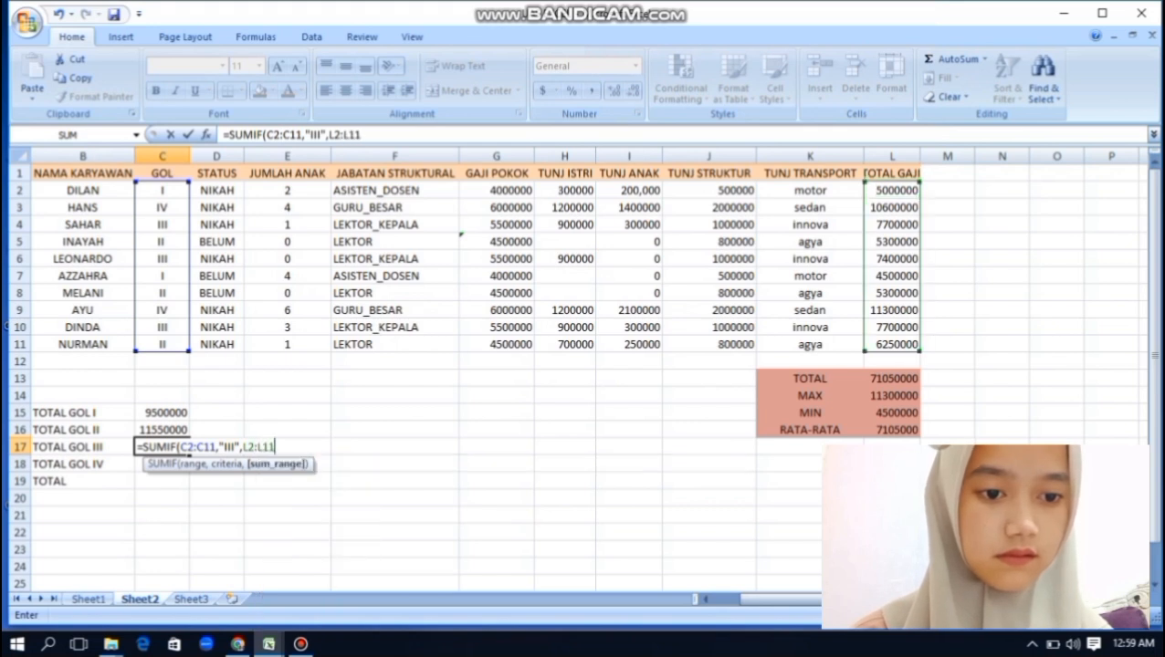
text())
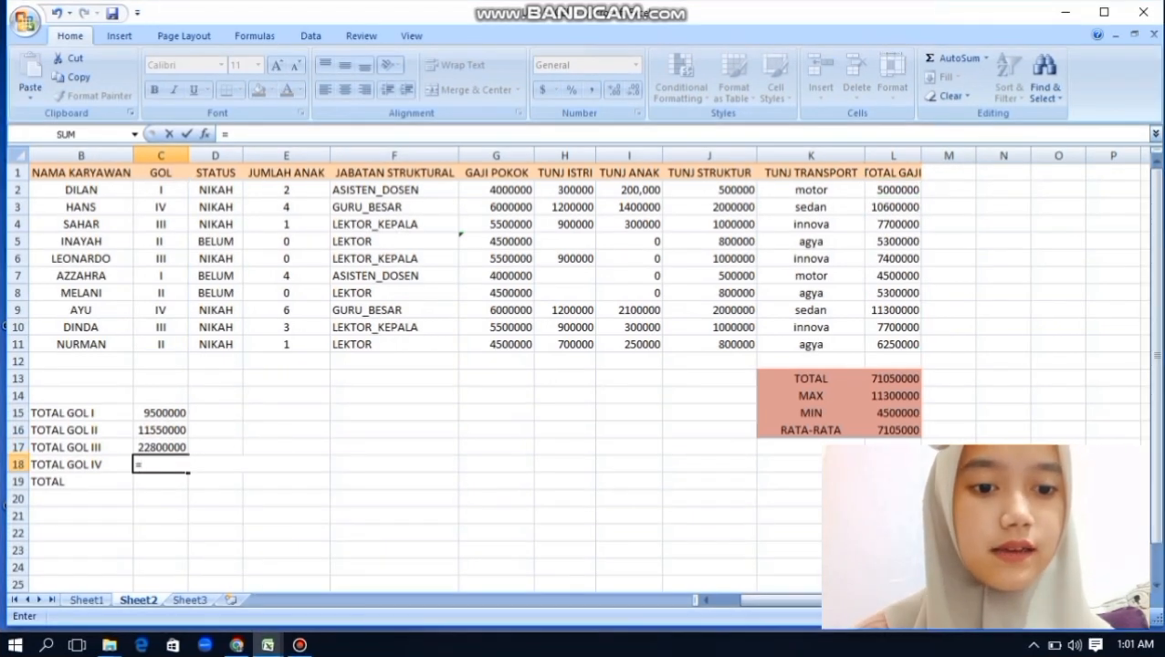
Total the TOTAL GAJI of GOL IV employees in C18 with =SUMIF(C2:C11,"IV",L2:L11)
text(=SU)
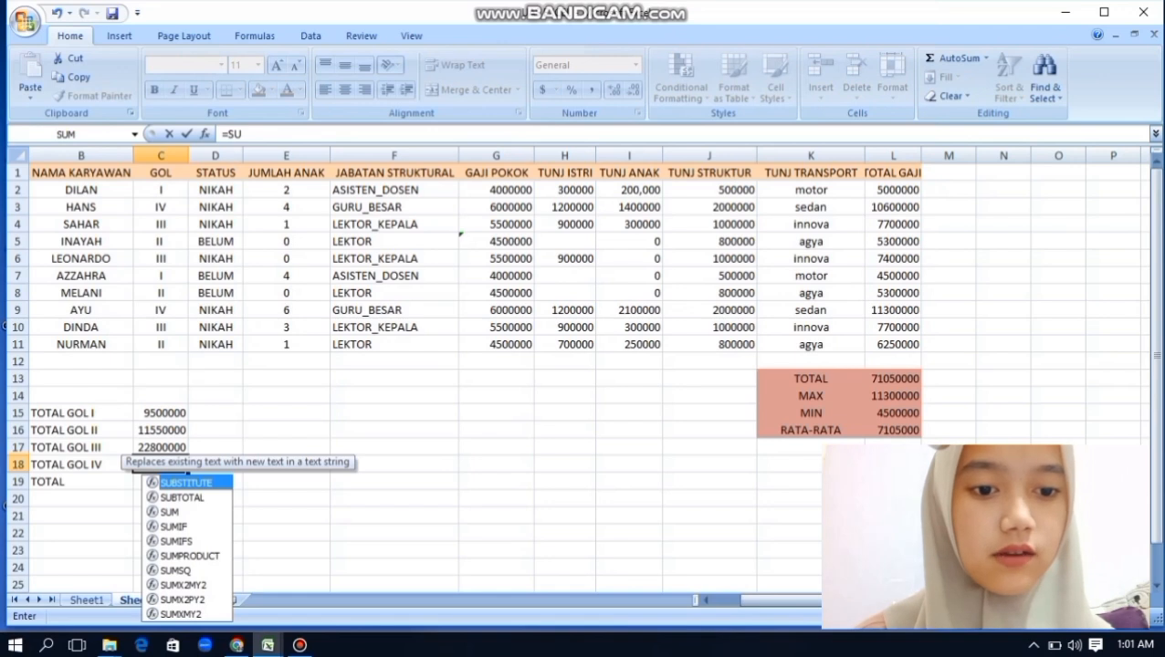
text(MI)
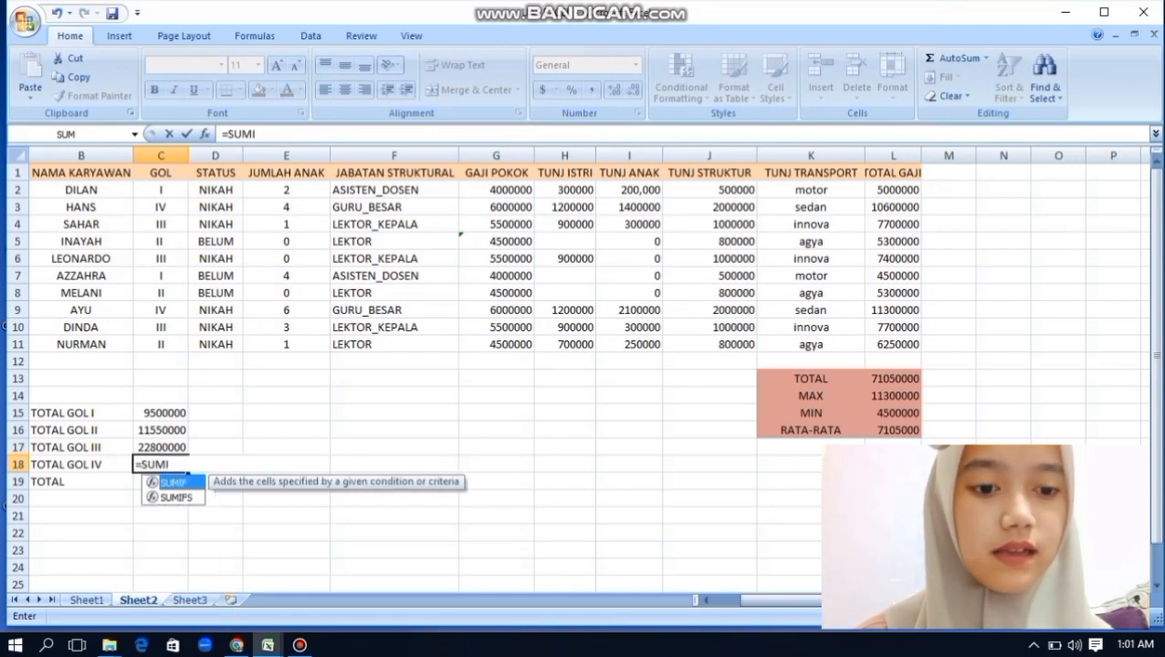
key(Tab)
text(C2)
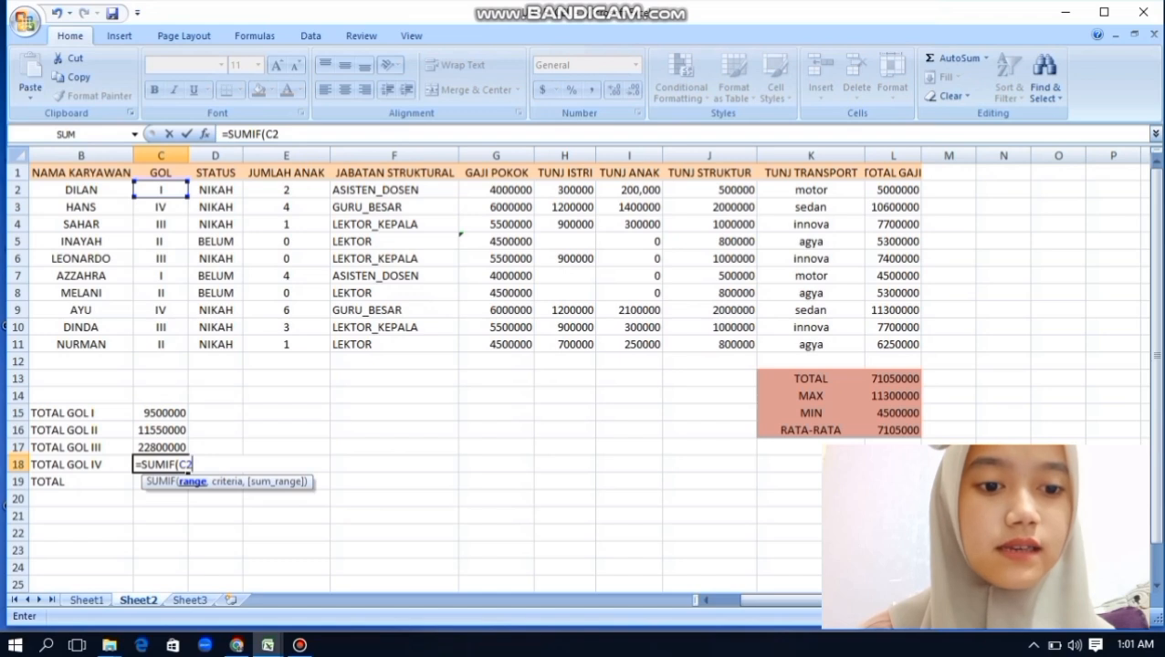
text(:C11)
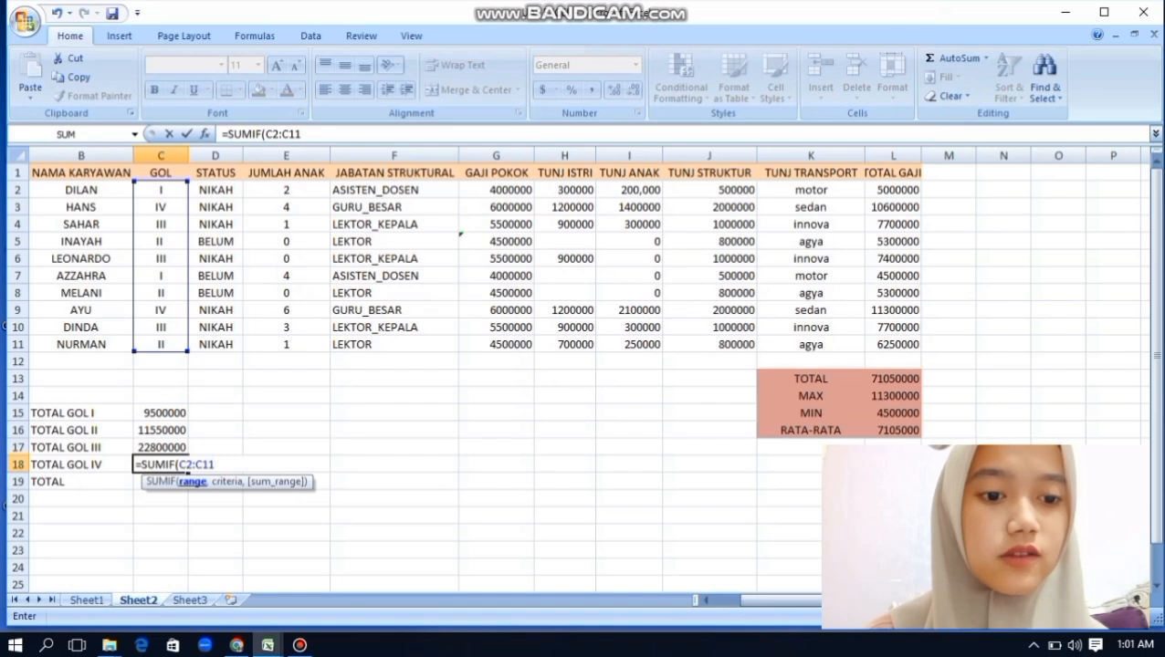
text(,)
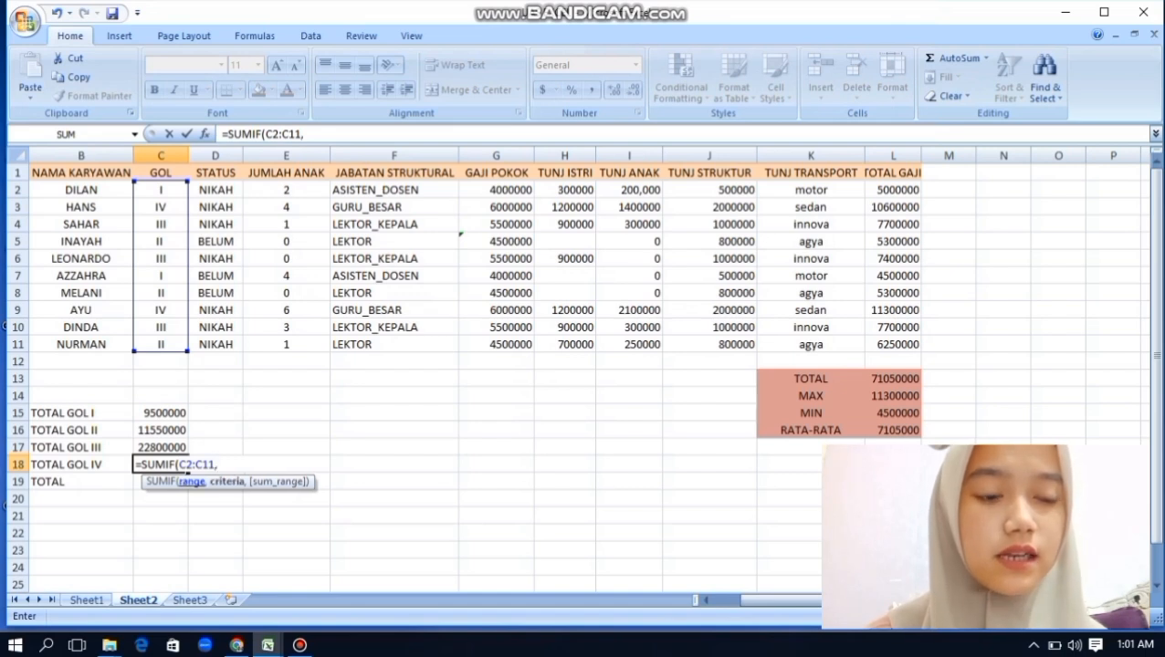
text("IV")
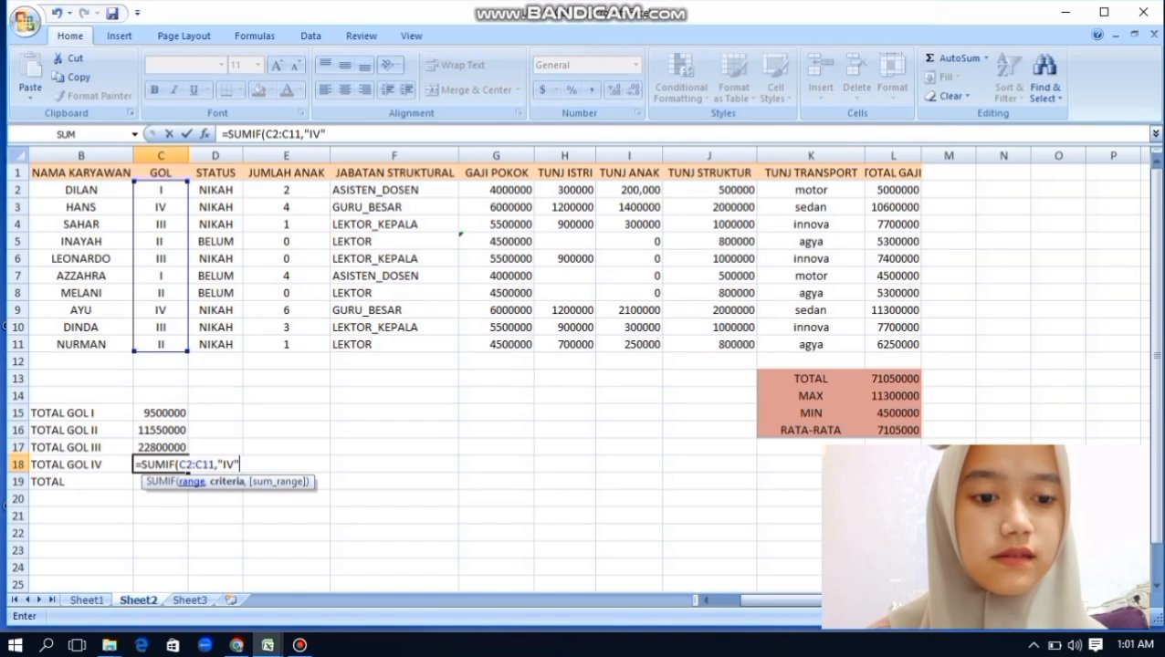
text(,L2)
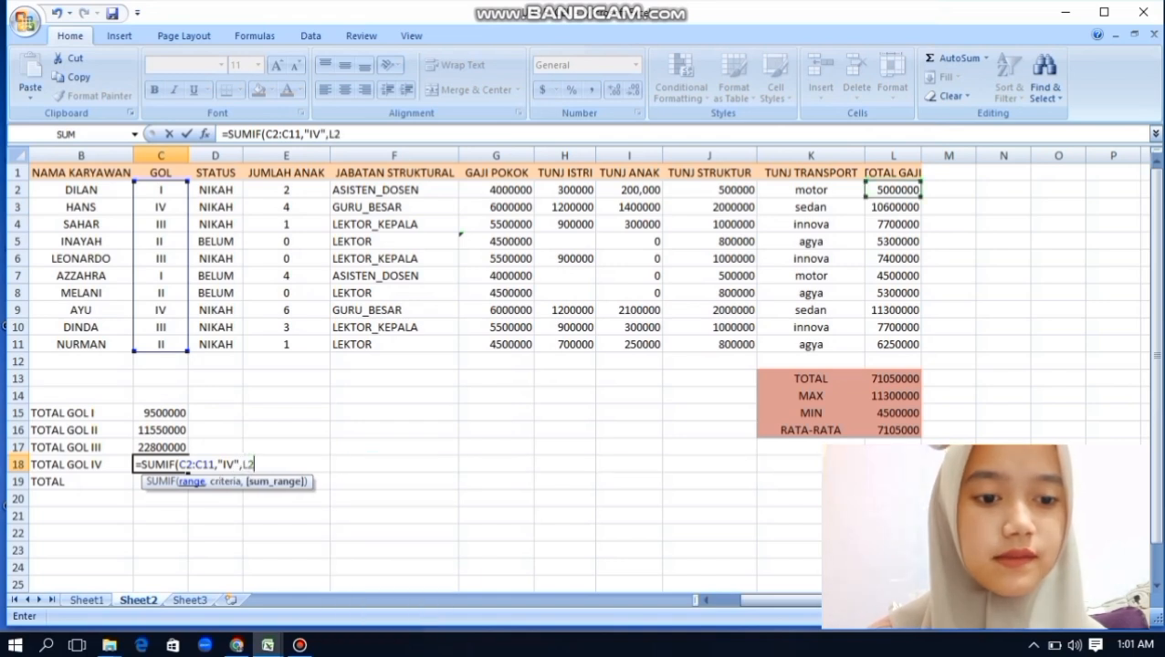
text(:)
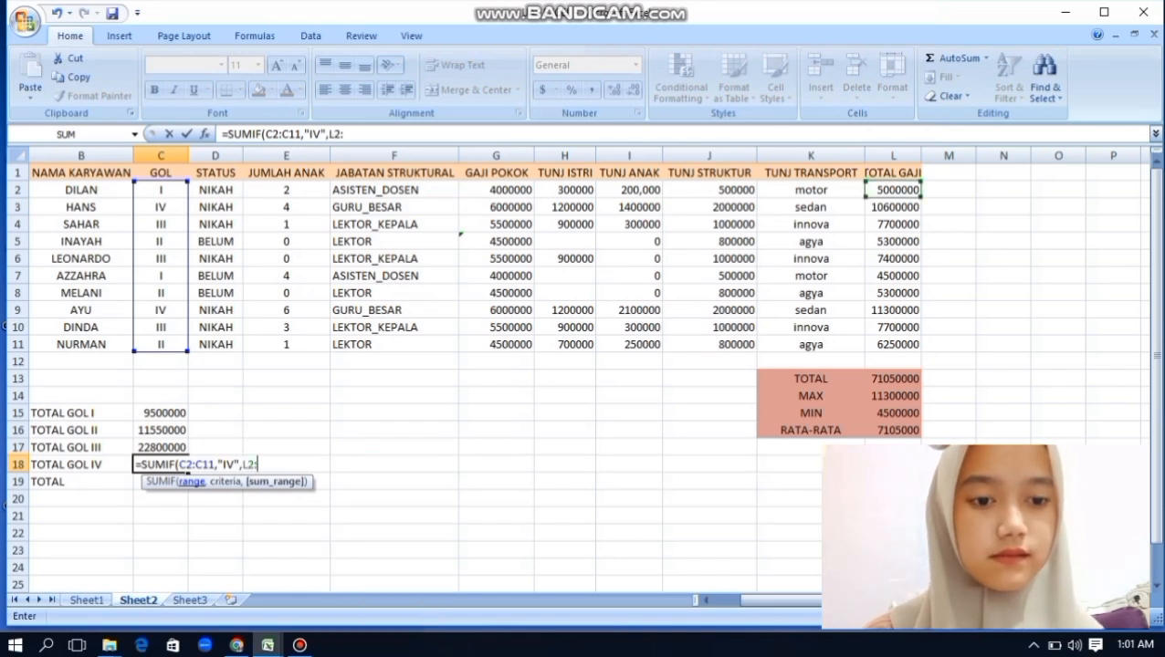
text(L11)
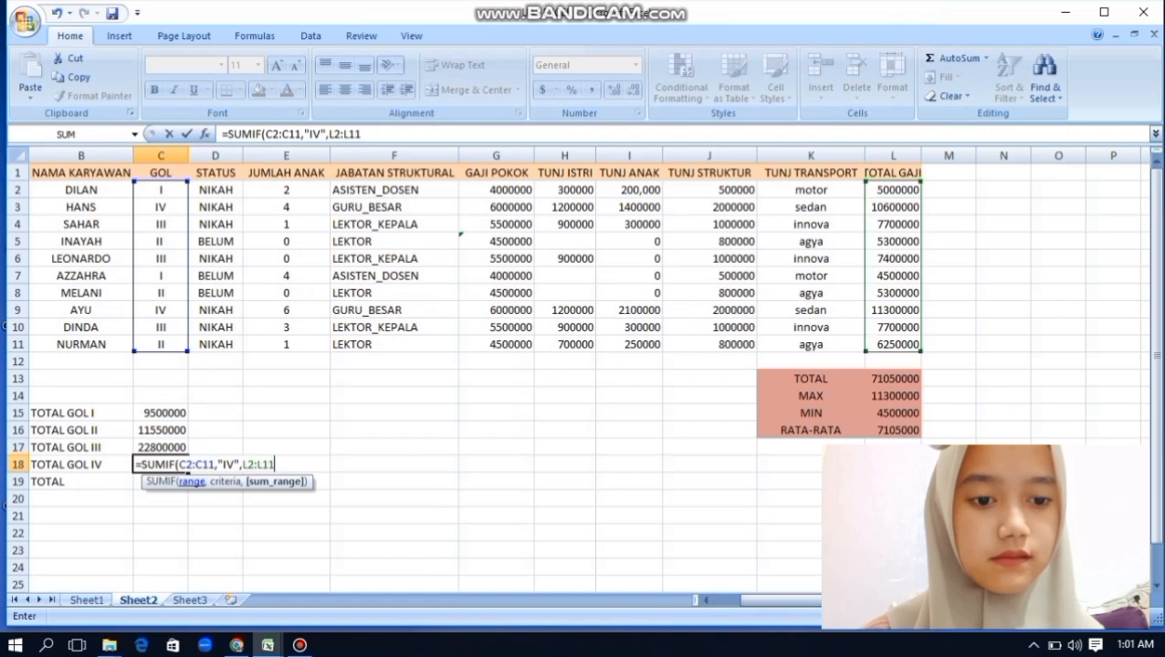
text())
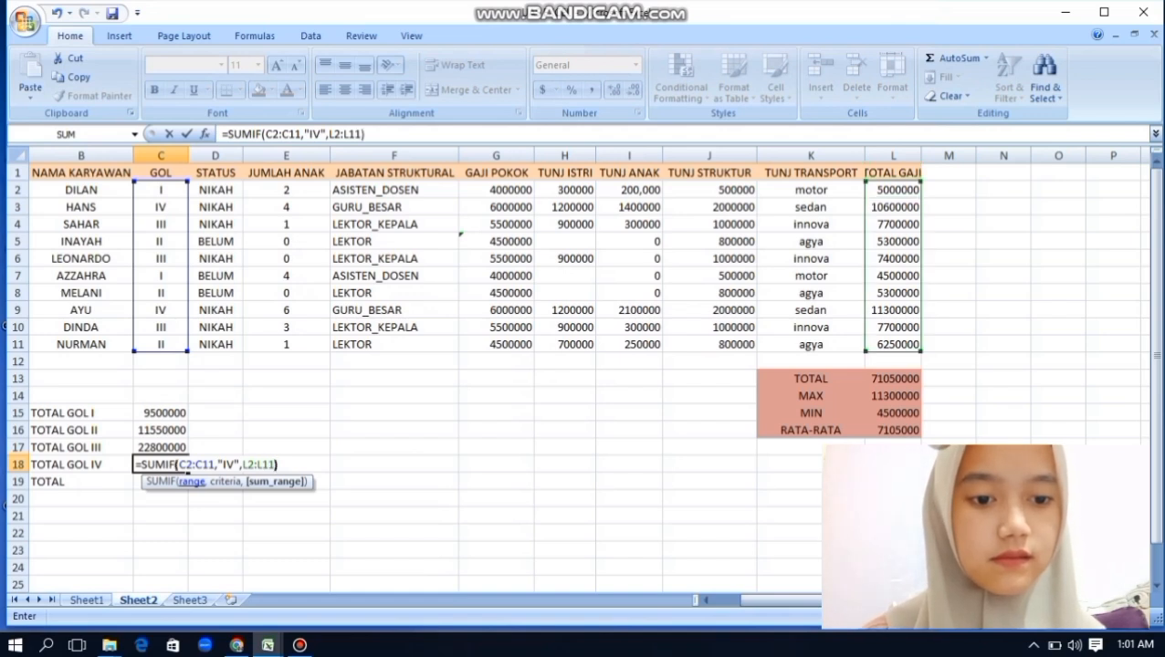
key(Return)
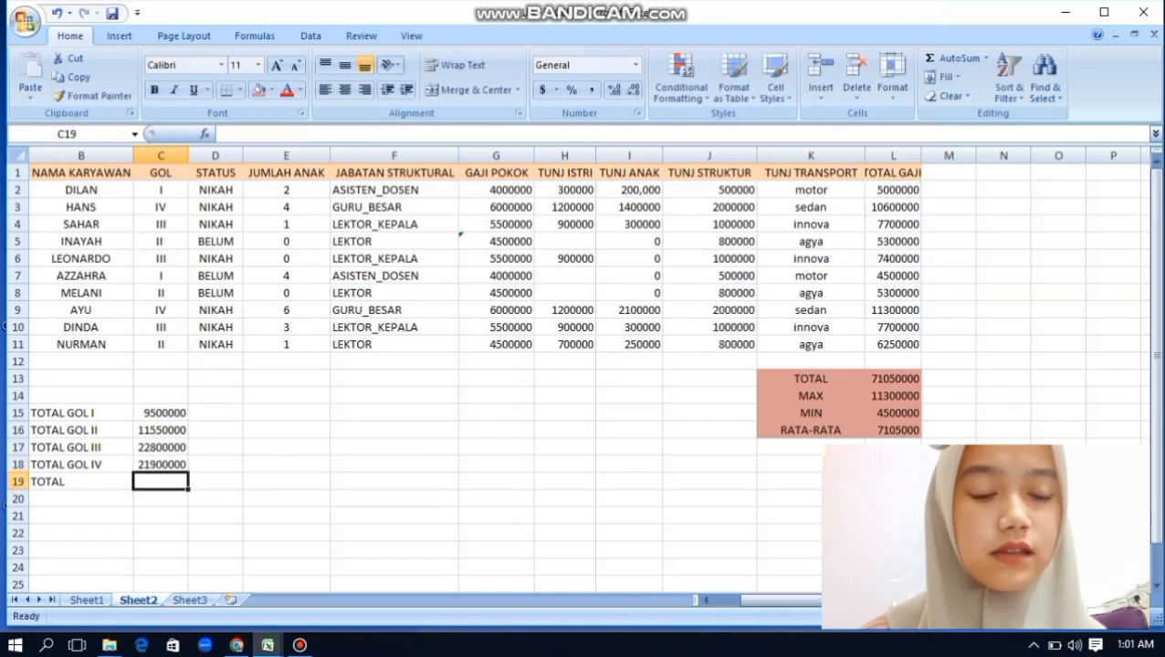
Add up the four GOL totals in C19 beside TOTAL with =SUM(C15:C18)
text(=)
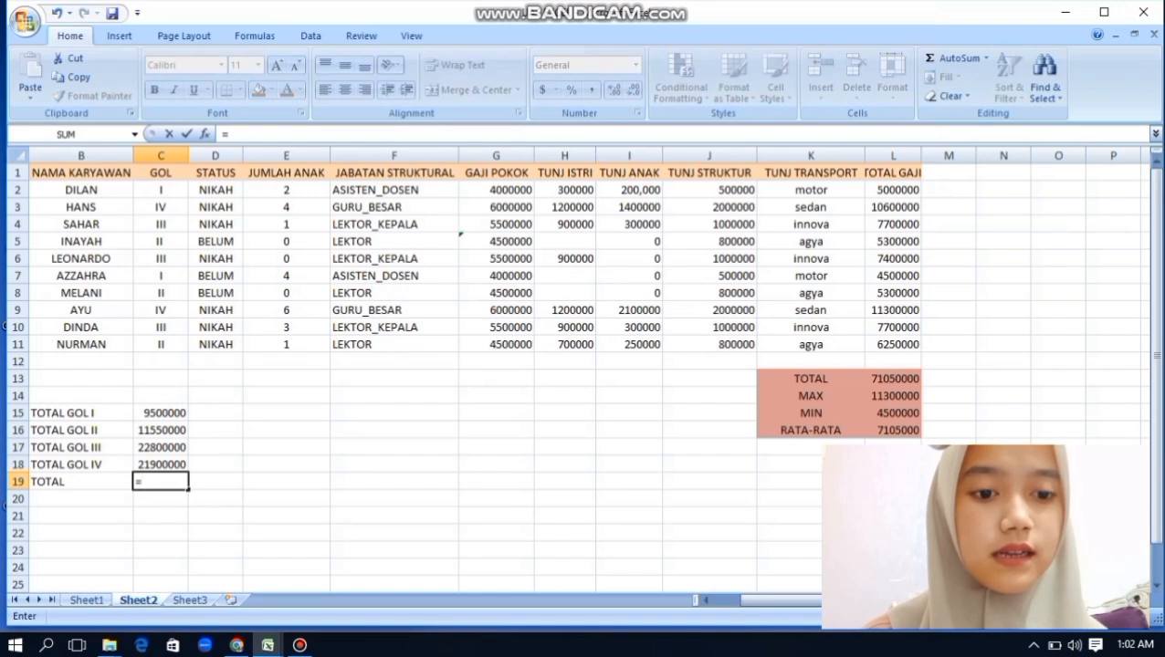
text(SUM)
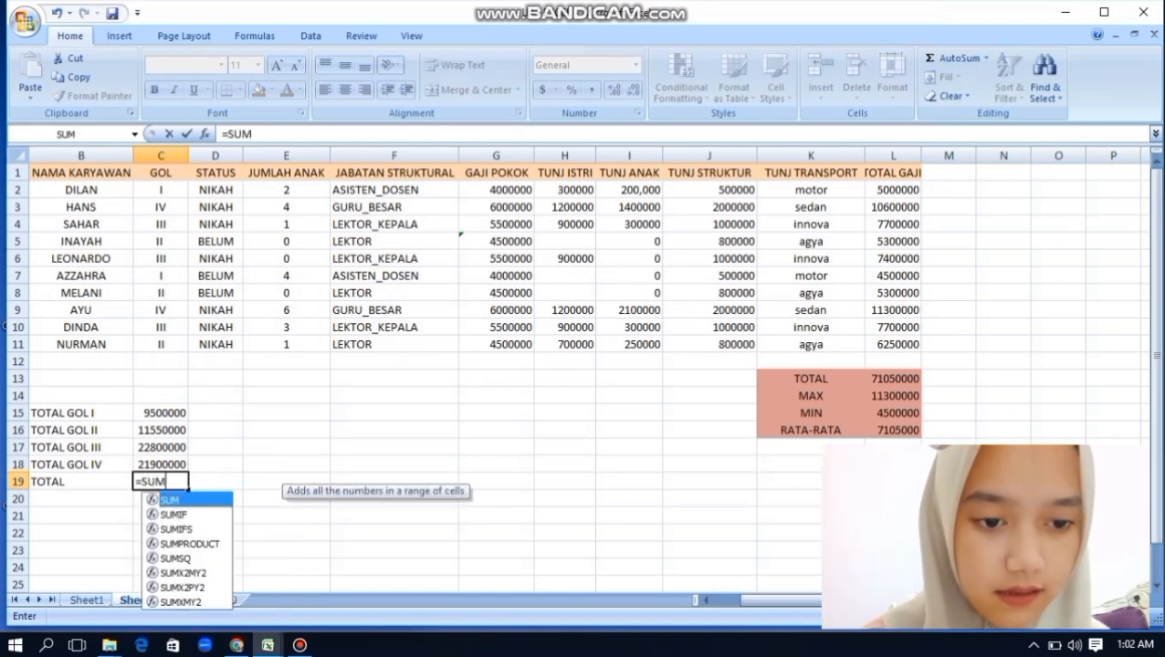
text(()
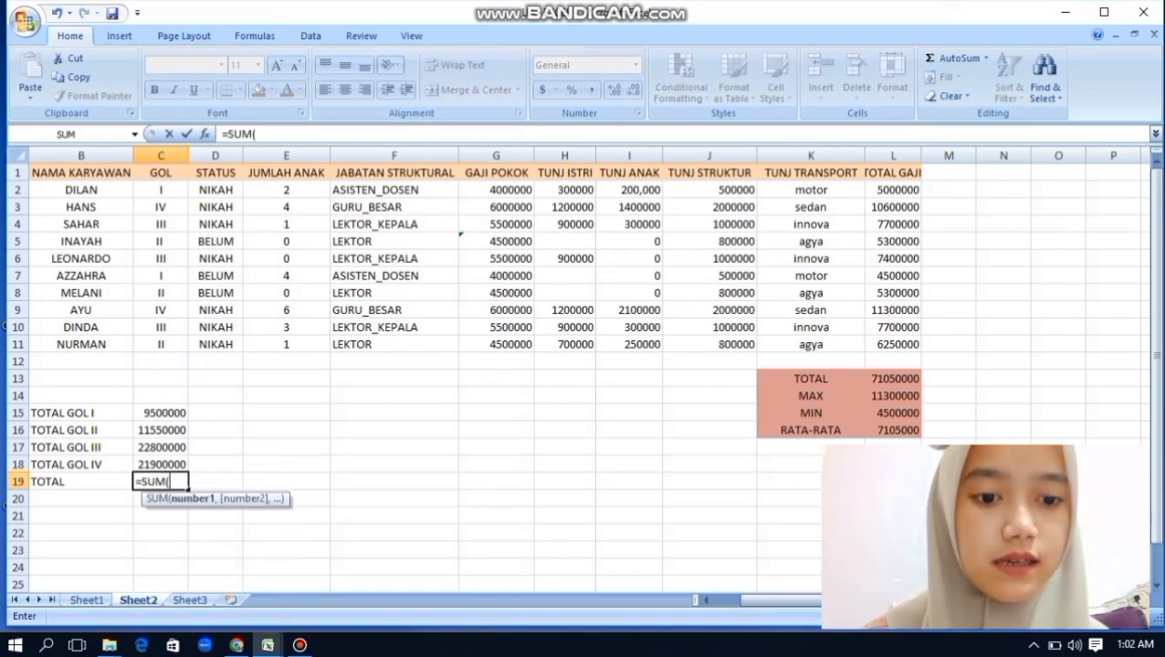
drag(161, 413, 161, 465)
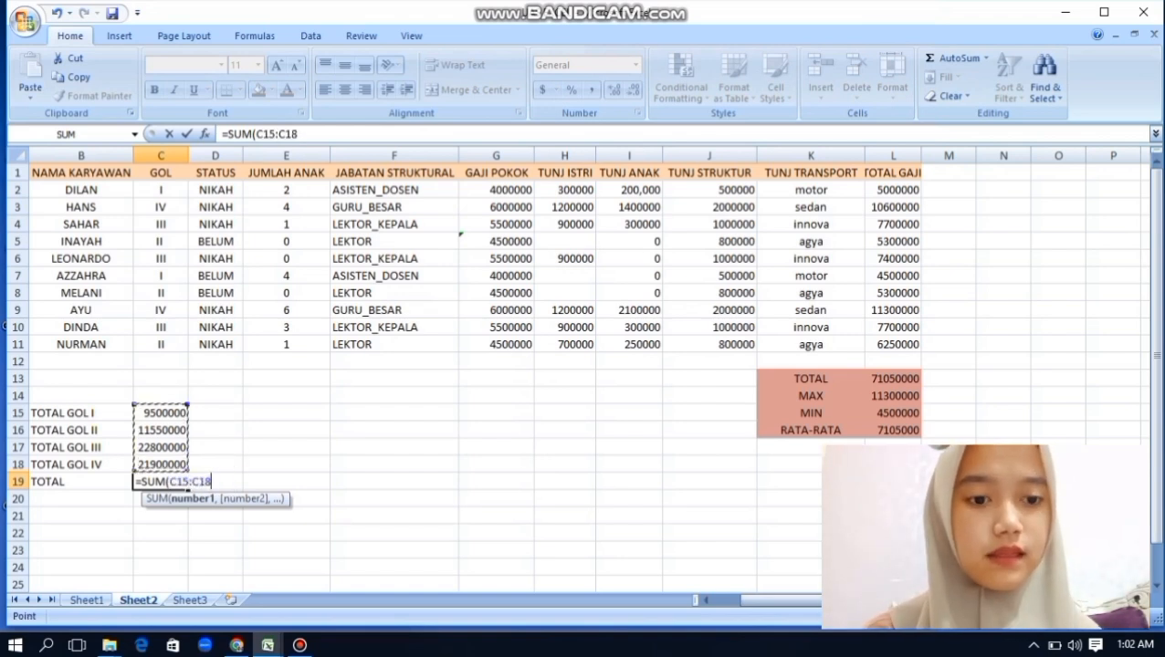
text())
key(Return)
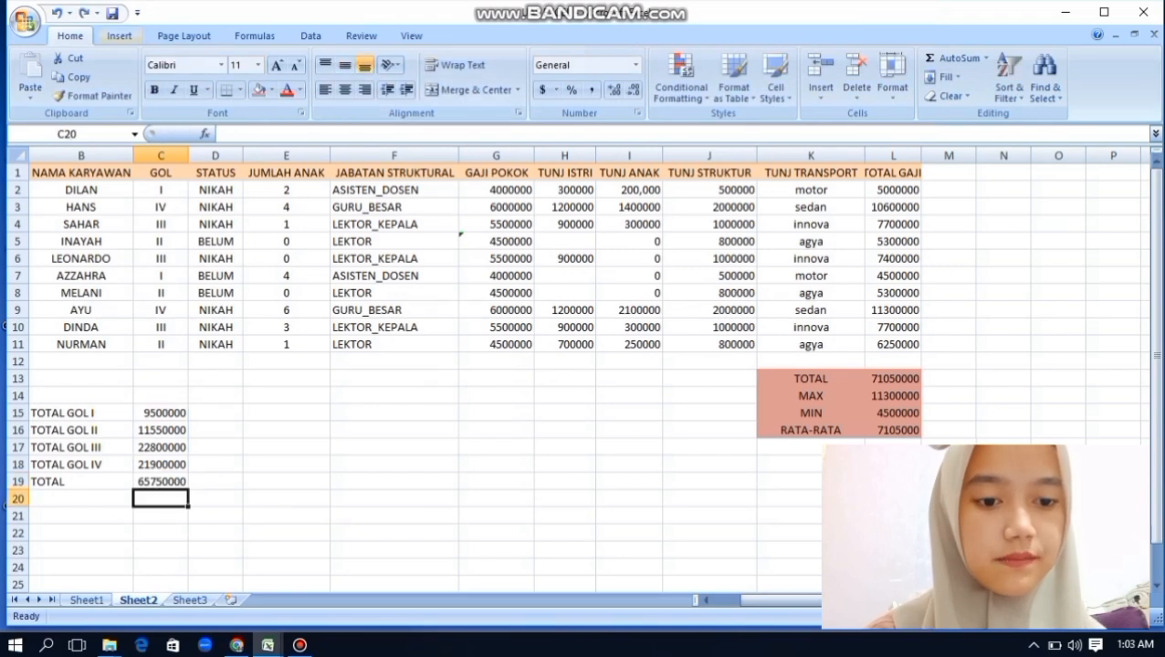
Insert a 2-D Clustered Column chart of the GOL totals and their labels in B15:C19
click(119, 36)
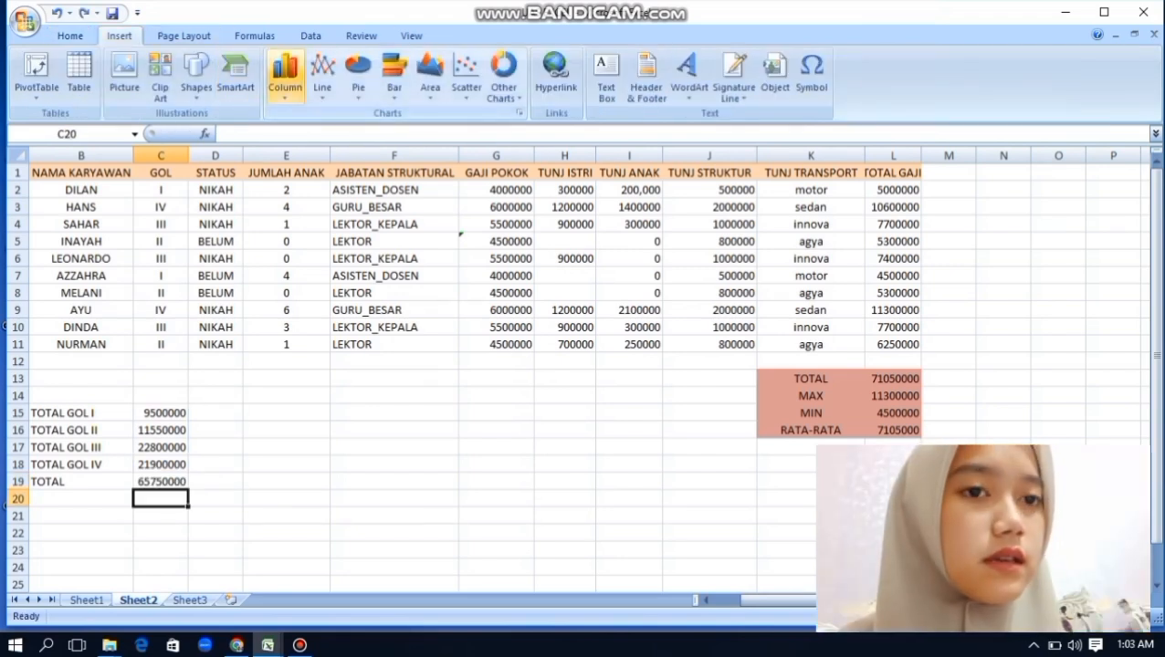
click(285, 75)
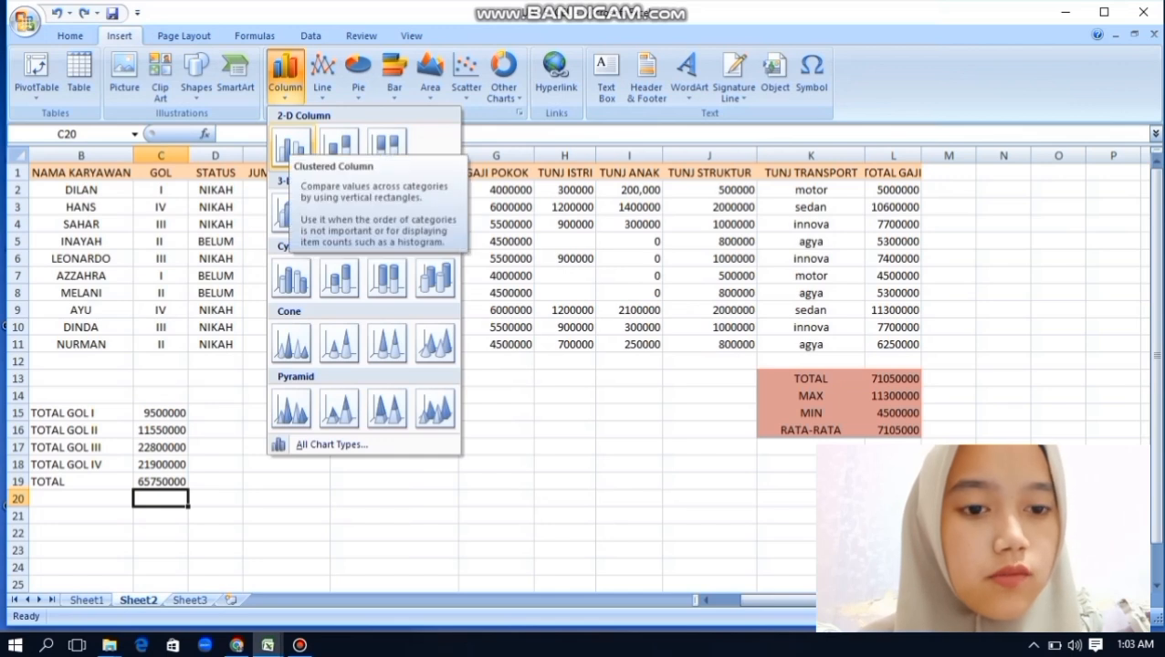
click(291, 147)
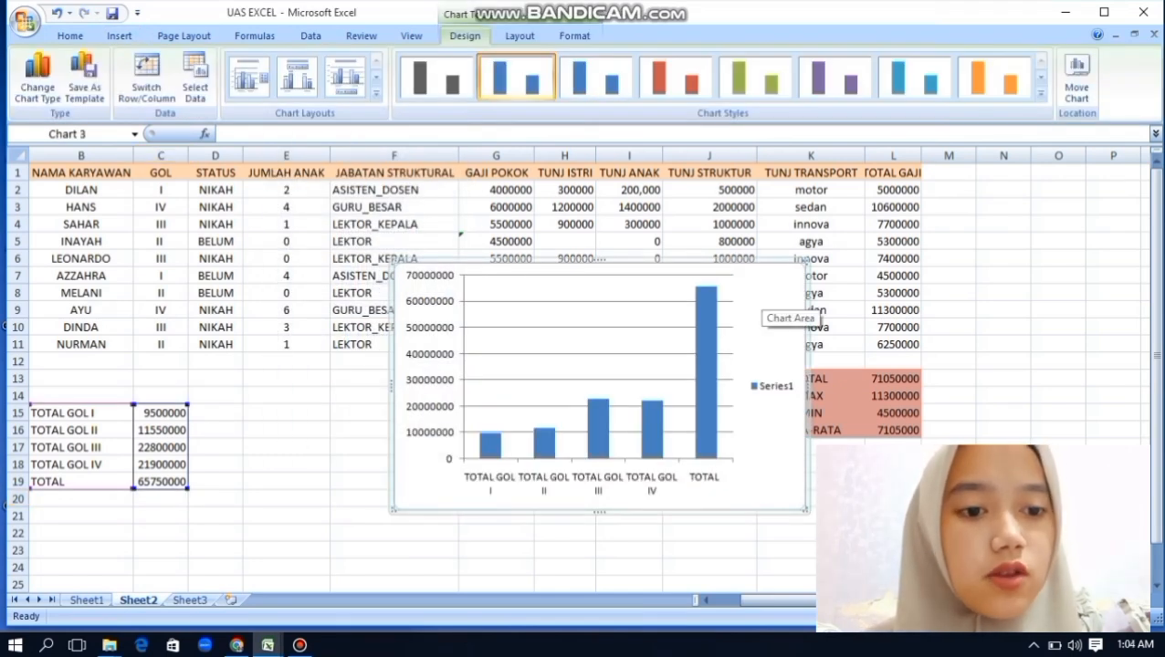
Move the column chart below the employee table, across columns E to J, with its upper edge around row 14
drag(761, 307, 697, 420)
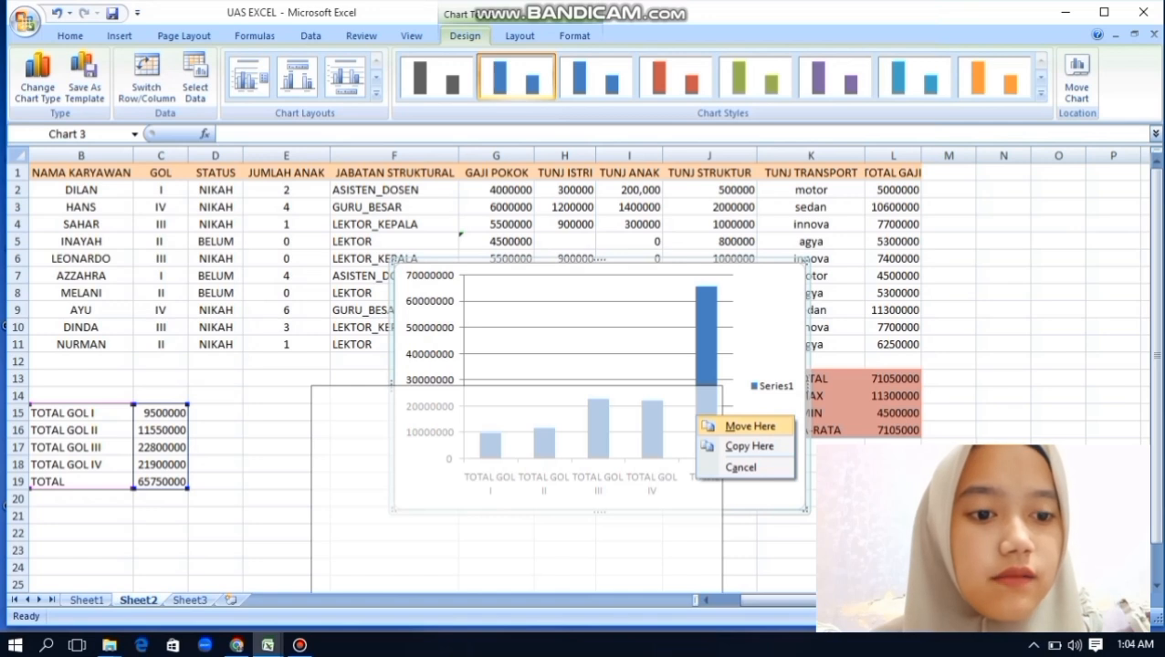
click(745, 426)
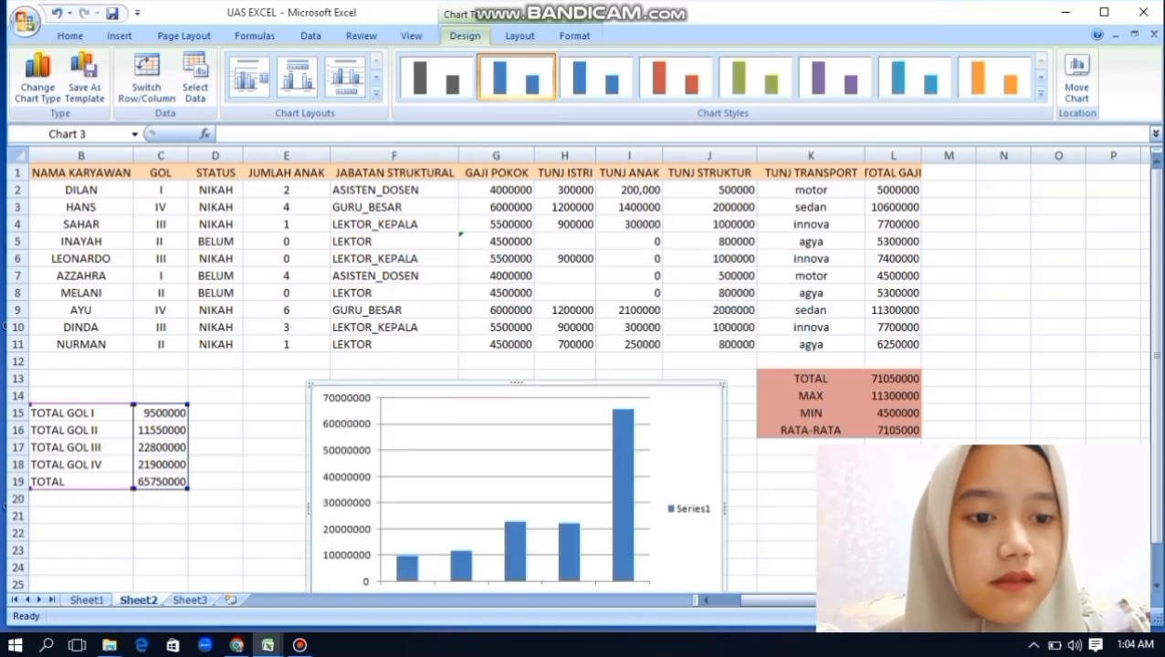
drag(692, 418, 683, 425)
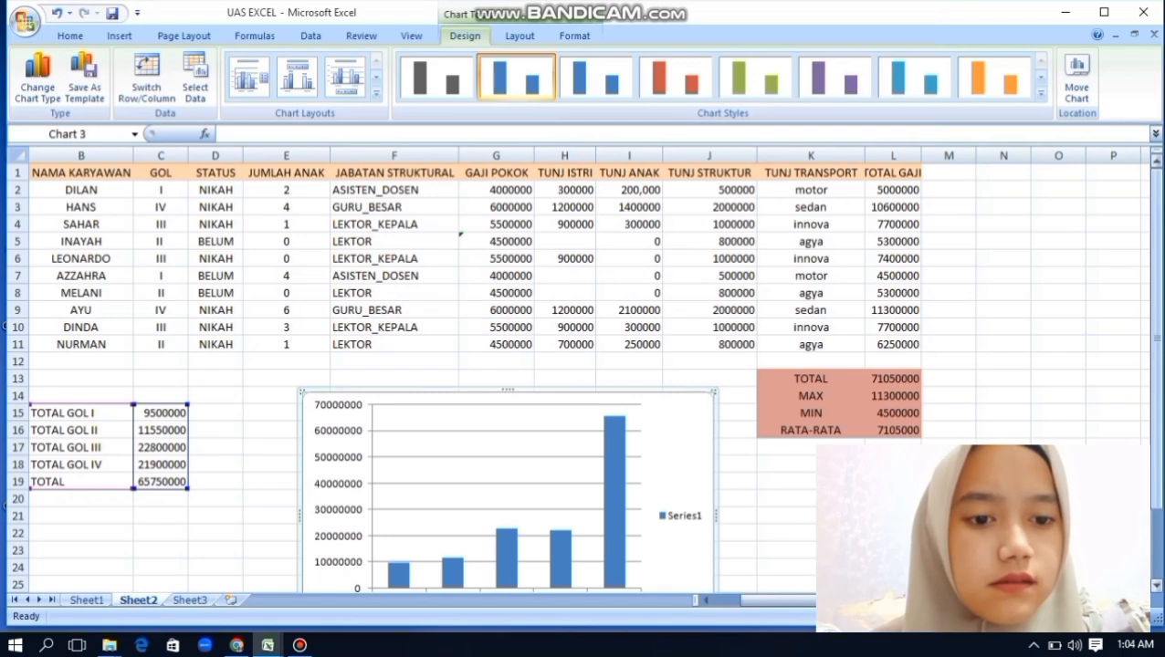
Fill the GOL totals block B15:C19 with the same light red theme colour as the summary block in K13:L16
drag(1157, 340, 1157, 402)
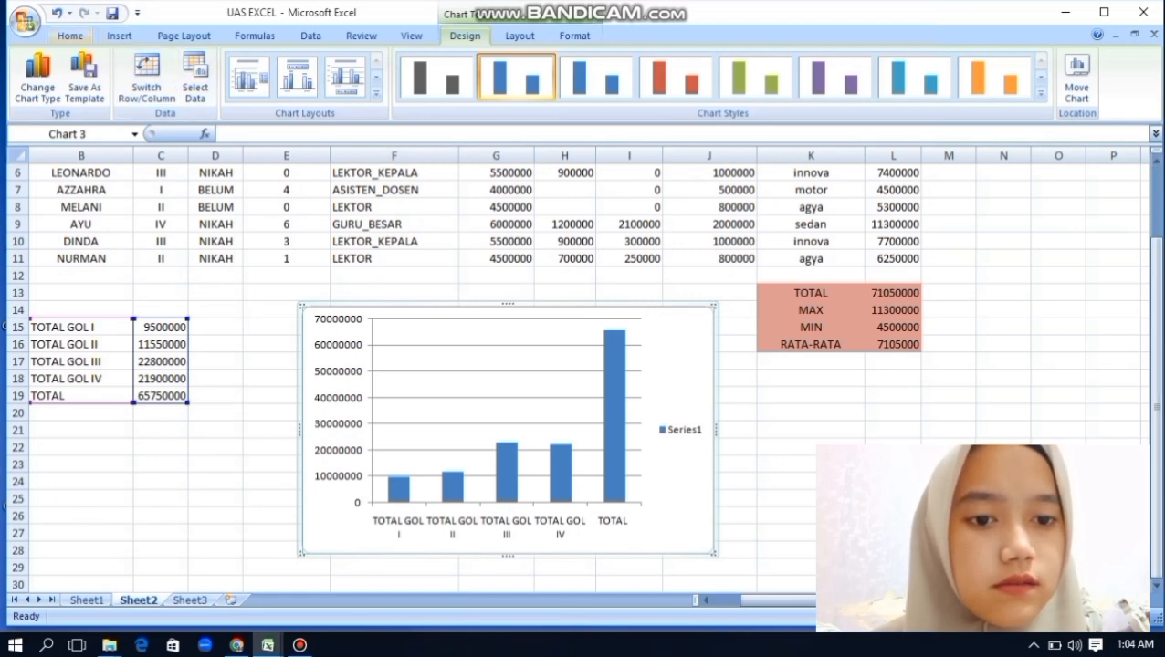
click(70, 36)
drag(73, 327, 163, 396)
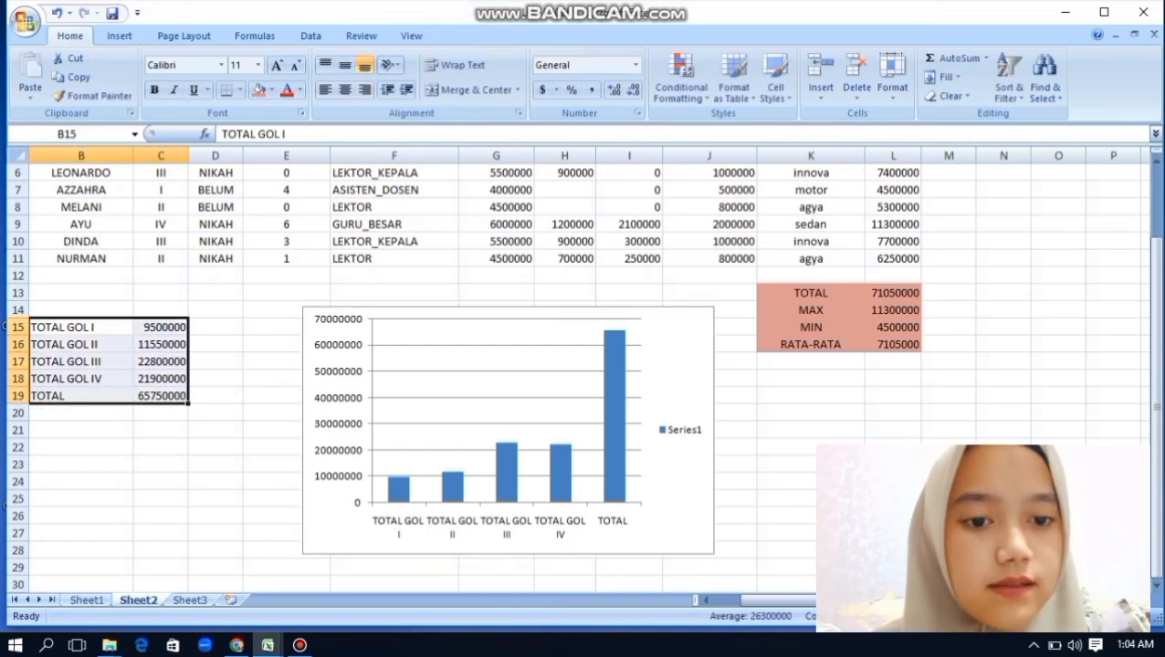
click(272, 90)
click(272, 89)
click(272, 90)
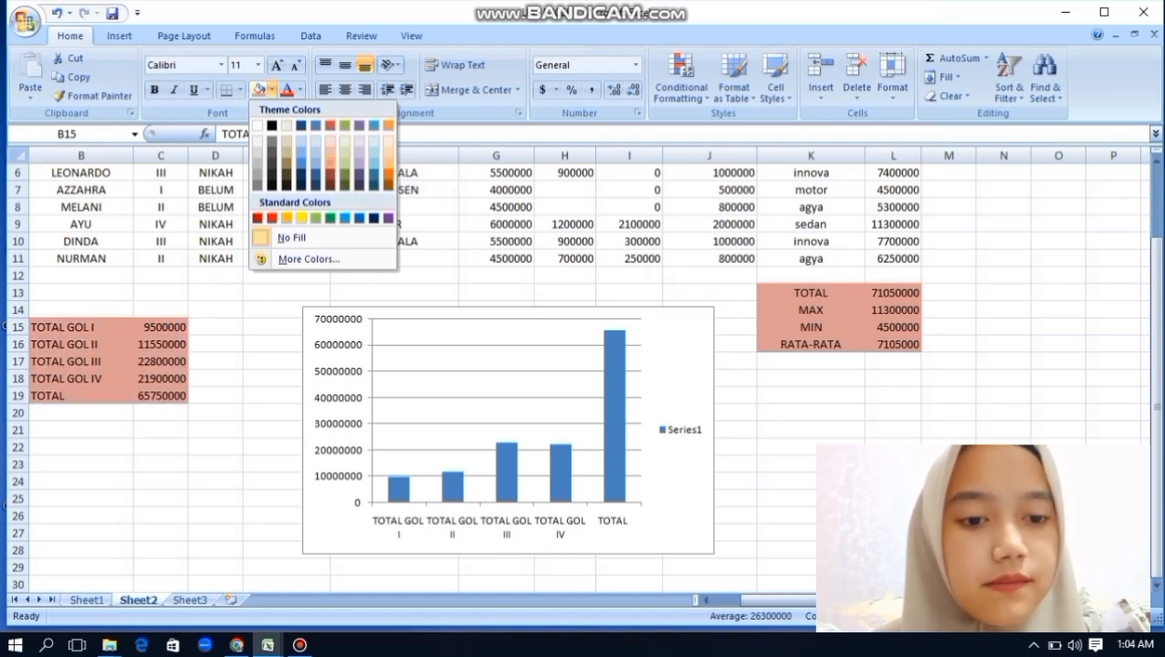
click(331, 150)
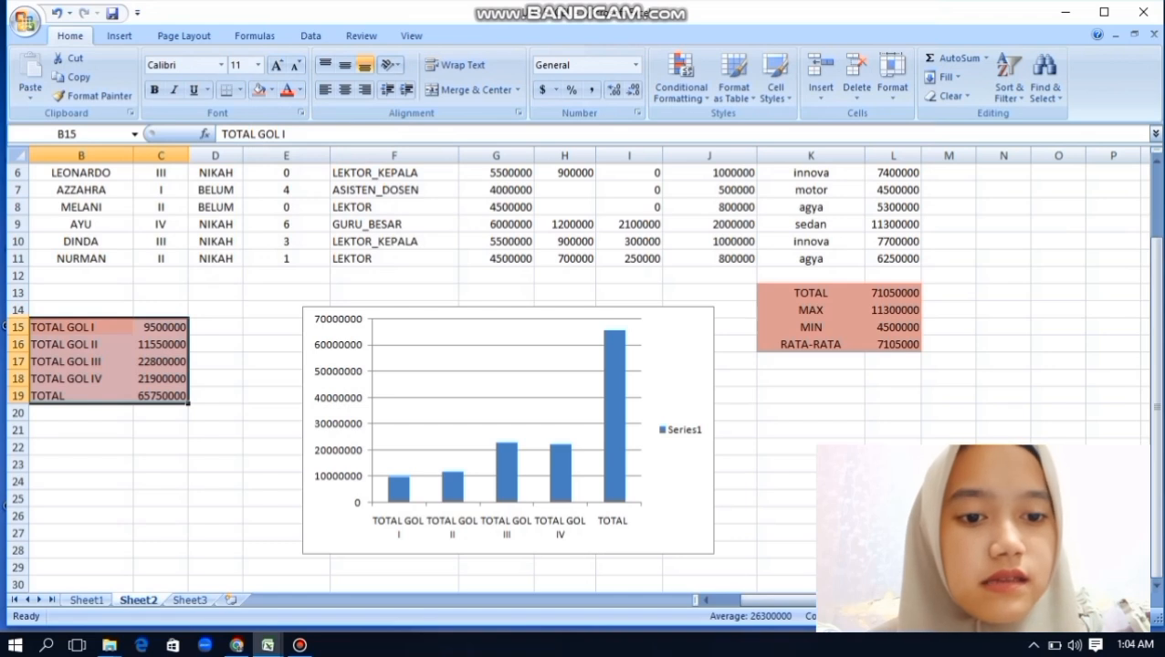
drag(1156, 453, 1157, 440)
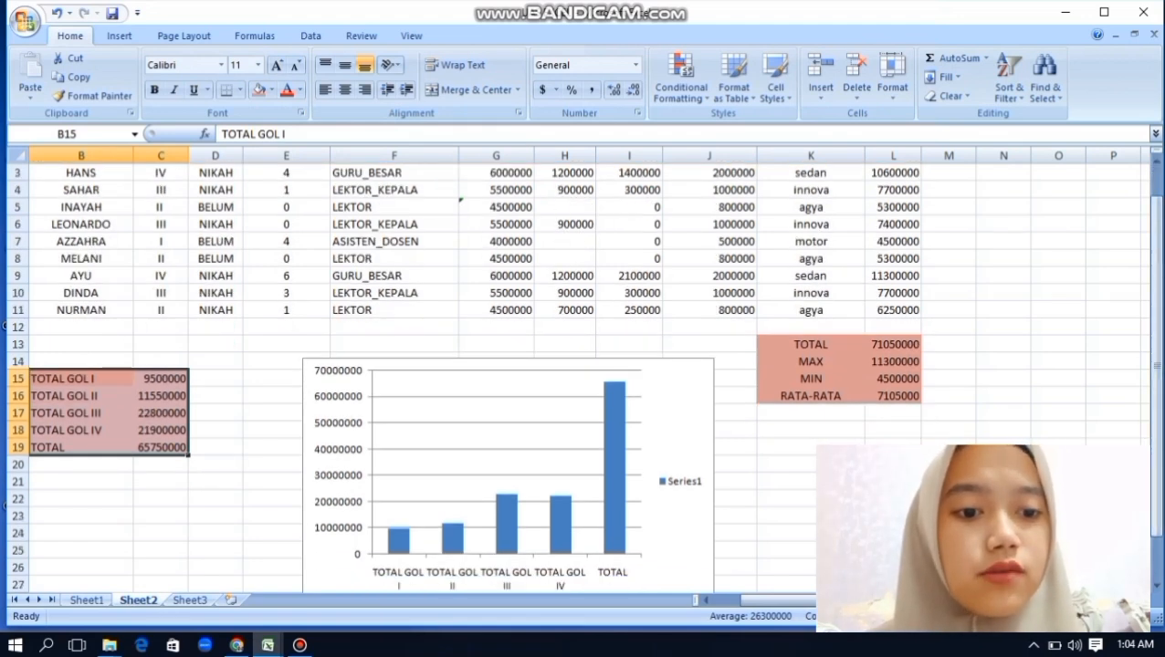